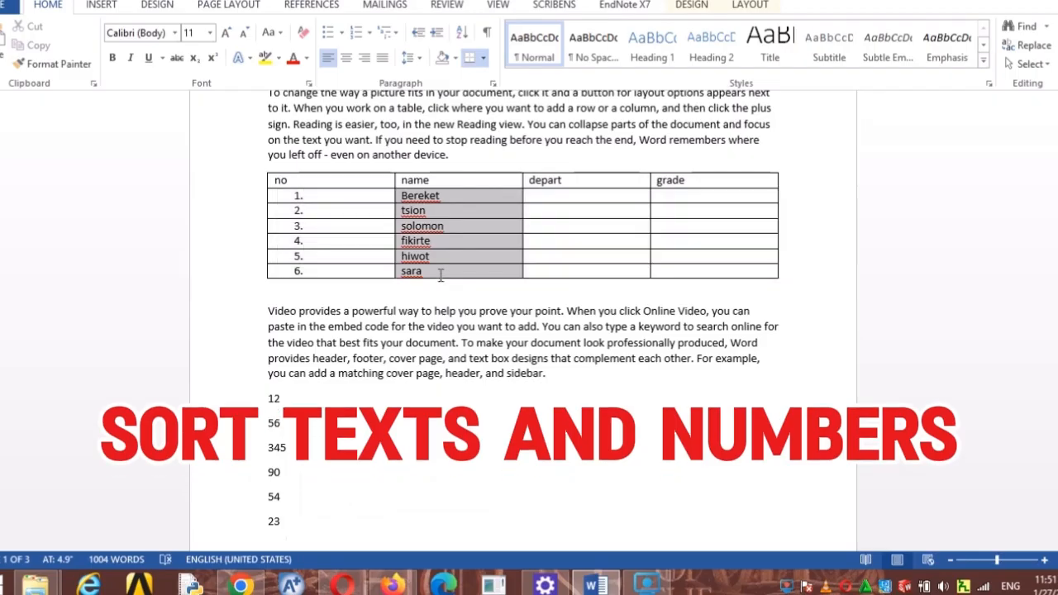
# Change the fourth row's name to the suggested spelling "finite" and move it into the second row, replacing the name there.
pyautogui.click(424, 276)
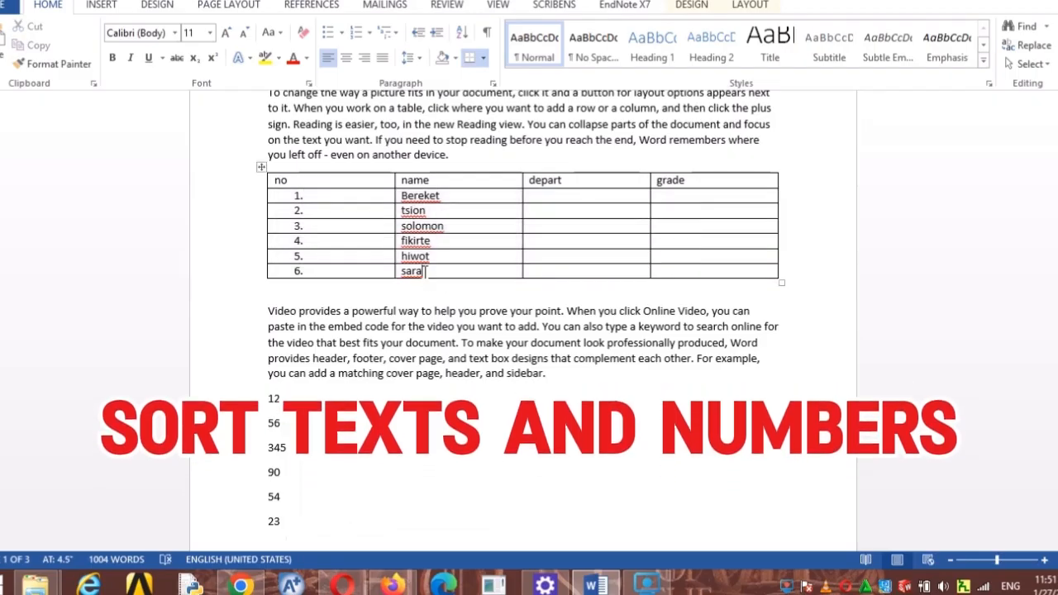
pyautogui.click(425, 210)
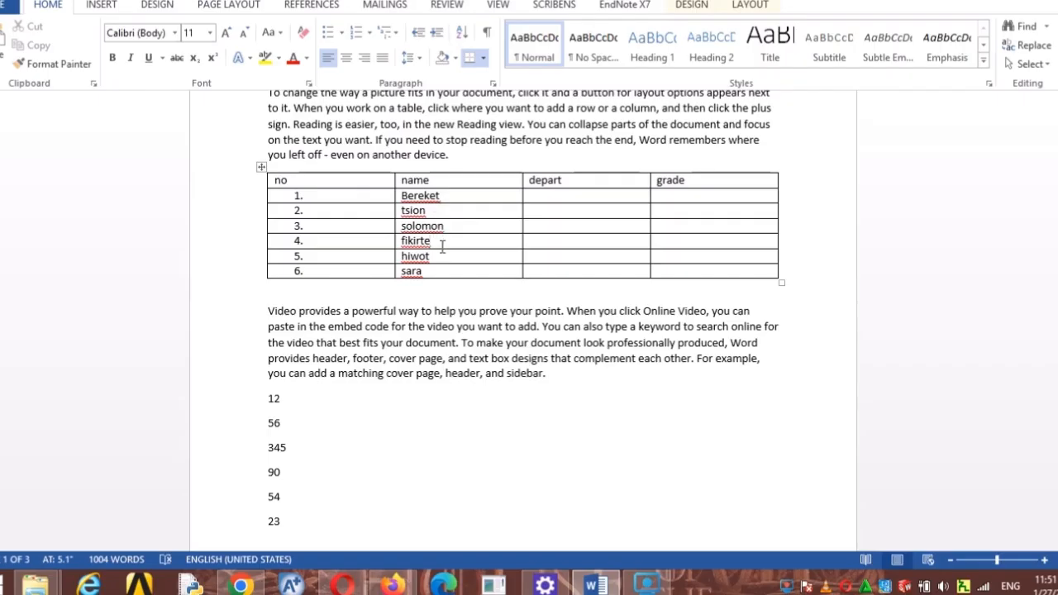
pyautogui.moveTo(432, 241); pyautogui.dragTo(409, 241)
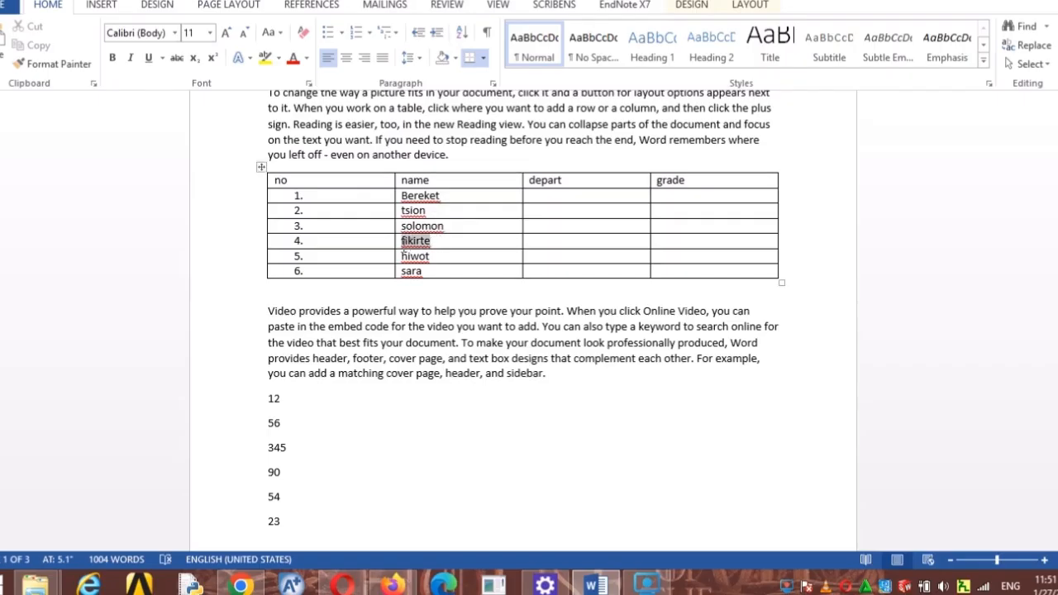
pyautogui.rightClick(426, 247)
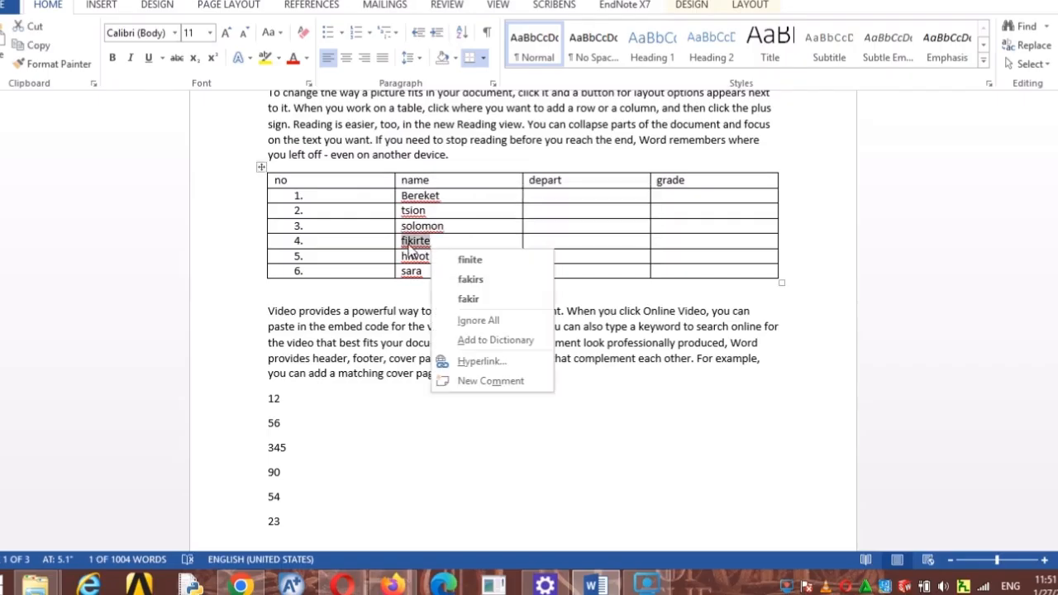
pyautogui.rightClick(409, 246)
pyautogui.click(432, 248)
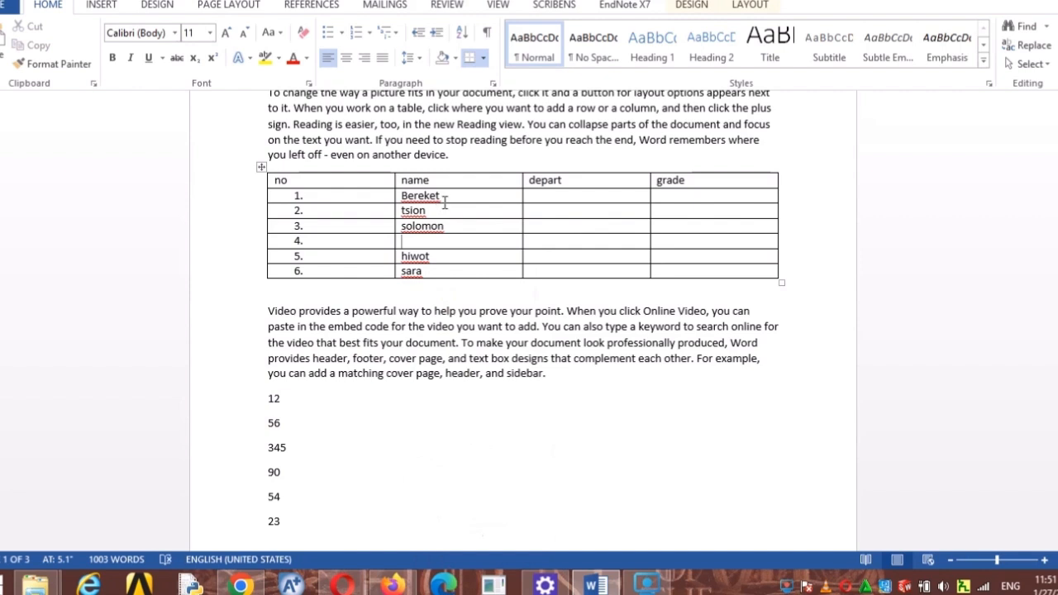
pyautogui.click(398, 213)
pyautogui.rightClick(405, 215)
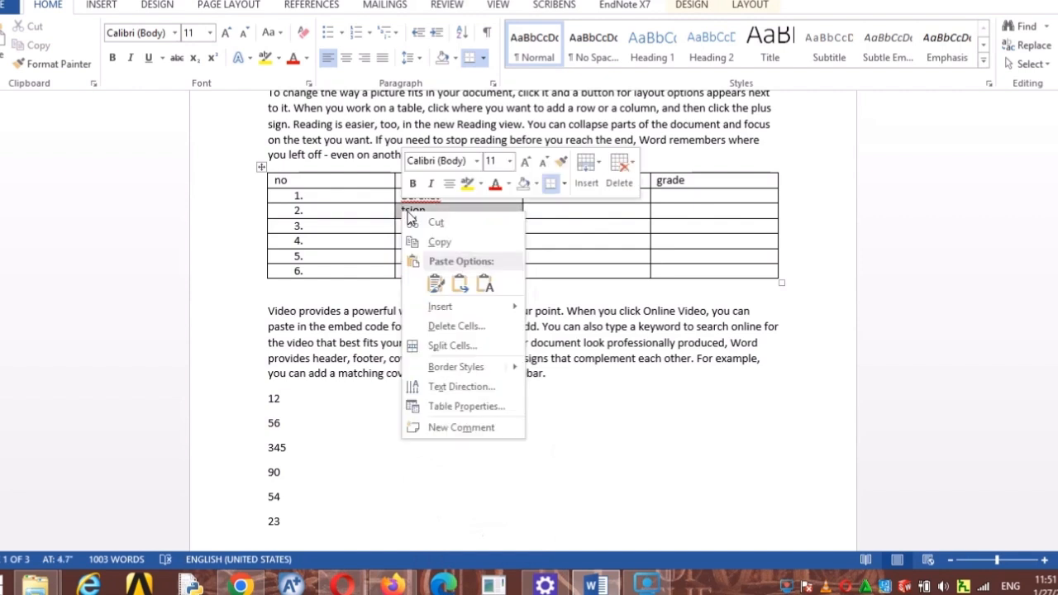
pyautogui.click(485, 285)
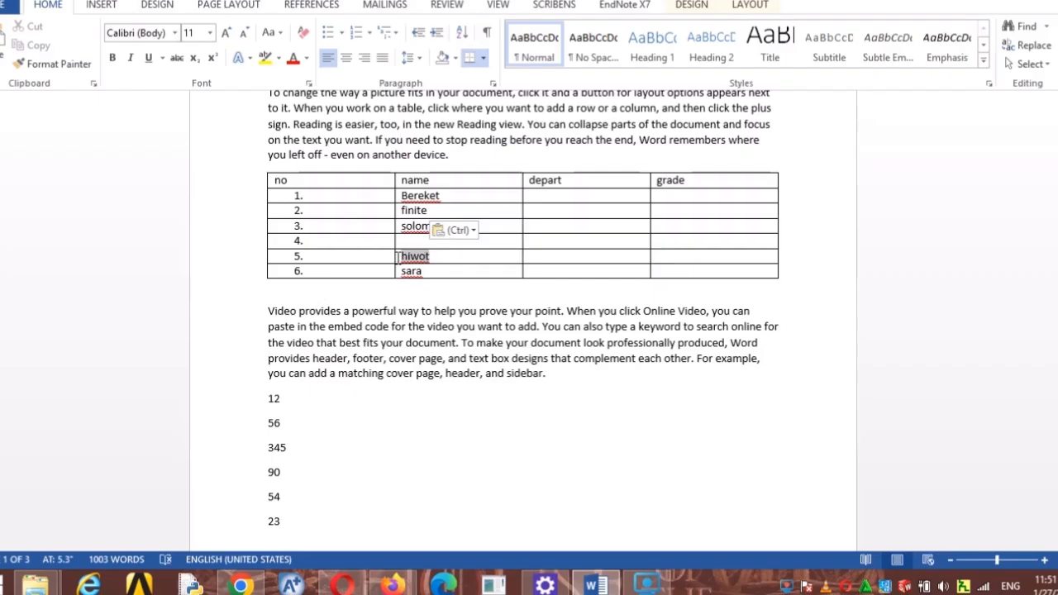
# Ignore all spelling flags for the name in the table's fifth row.
pyautogui.doubleClick(405, 257)
pyautogui.rightClick(418, 258)
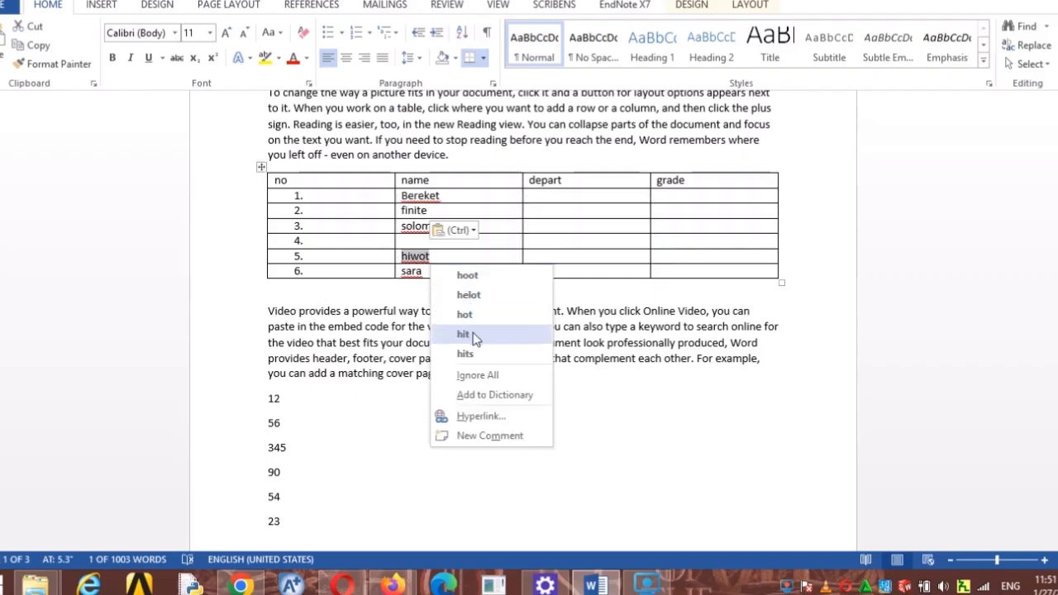
pyautogui.click(415, 263)
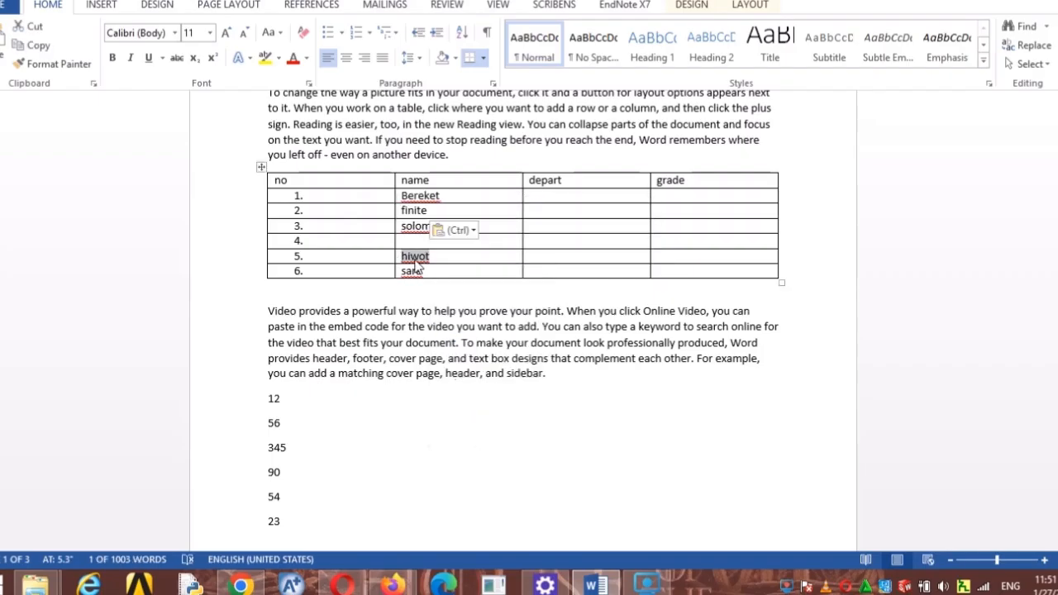
pyautogui.rightClick(418, 264)
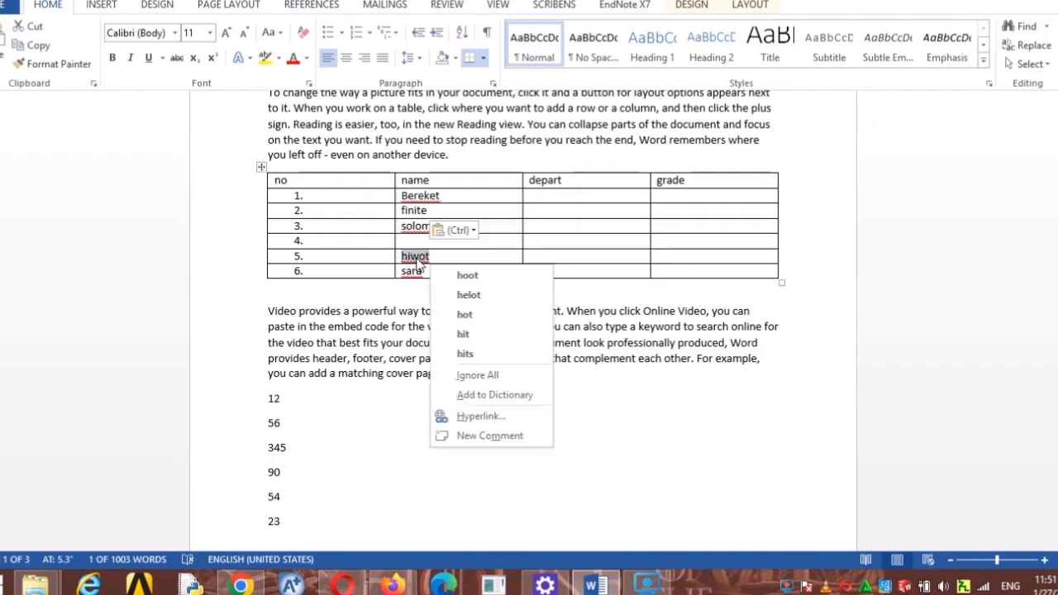
pyautogui.click(480, 375)
pyautogui.click(415, 266)
# Move the fifth row's name onto a new line beneath "Finite" in the second row's name cell.
pyautogui.moveTo(431, 259); pyautogui.dragTo(408, 258)
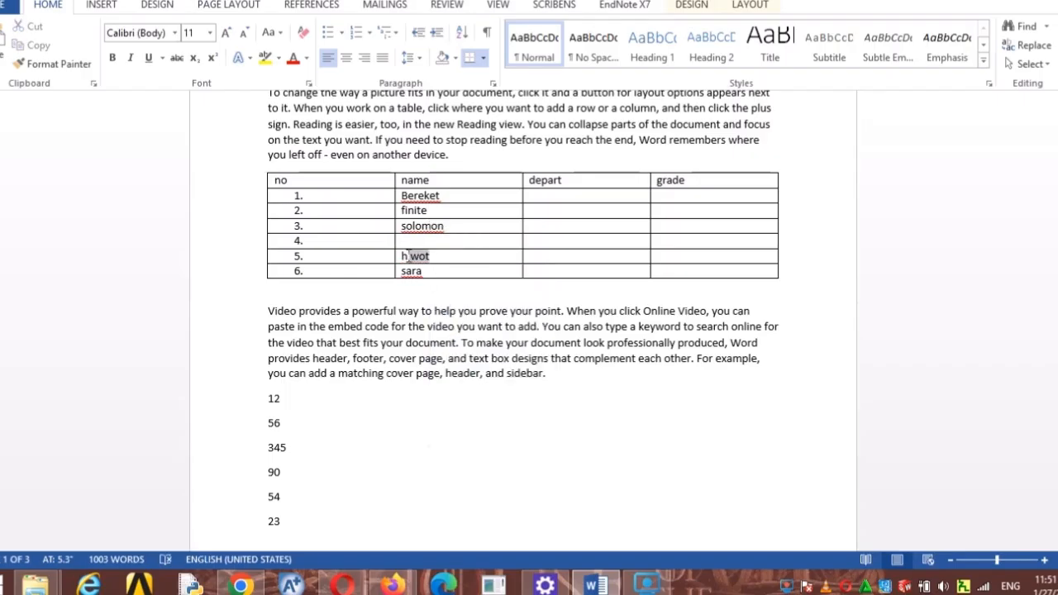
pyautogui.rightClick(407, 240)
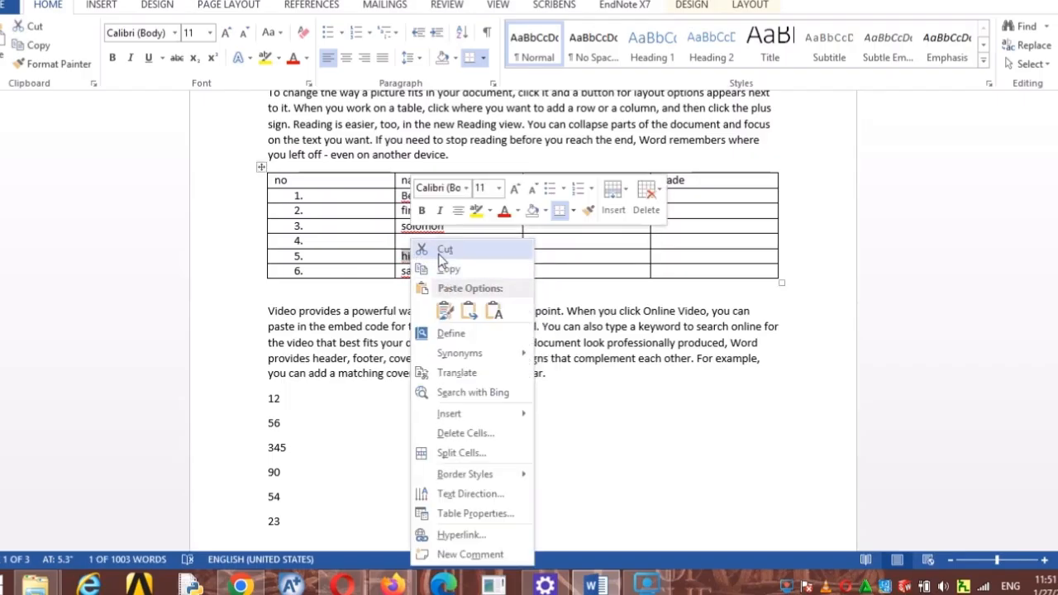
pyautogui.click(421, 247)
pyautogui.click(434, 213)
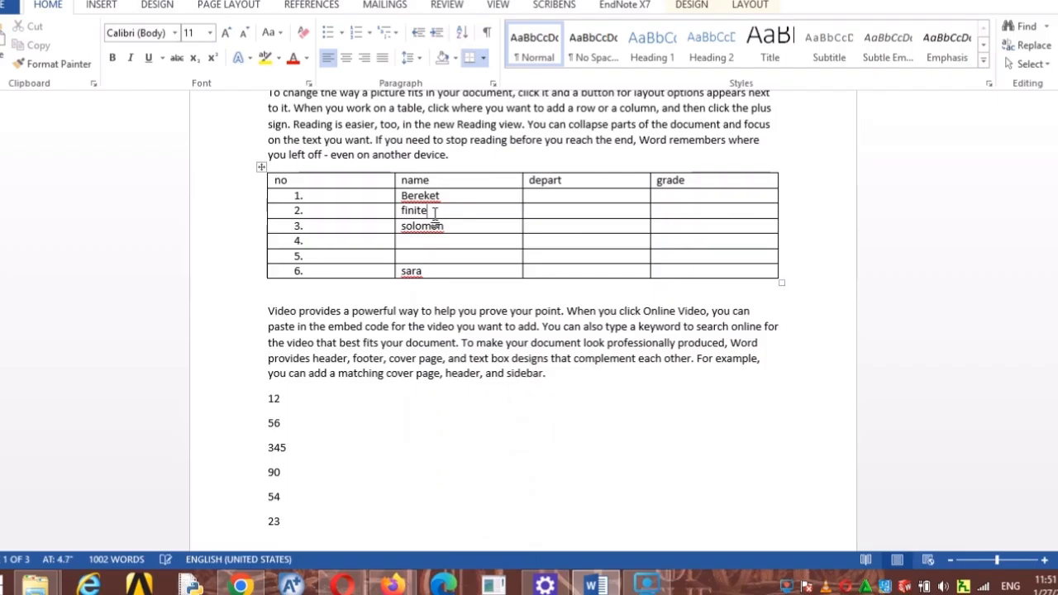
pyautogui.press('Return')
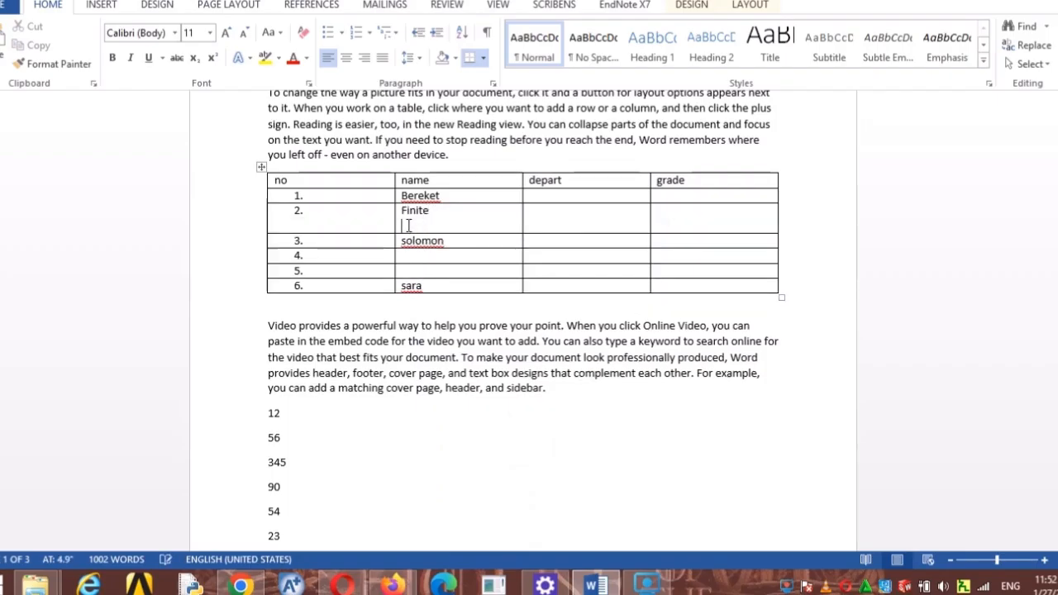
pyautogui.rightClick(408, 225)
pyautogui.click(491, 298)
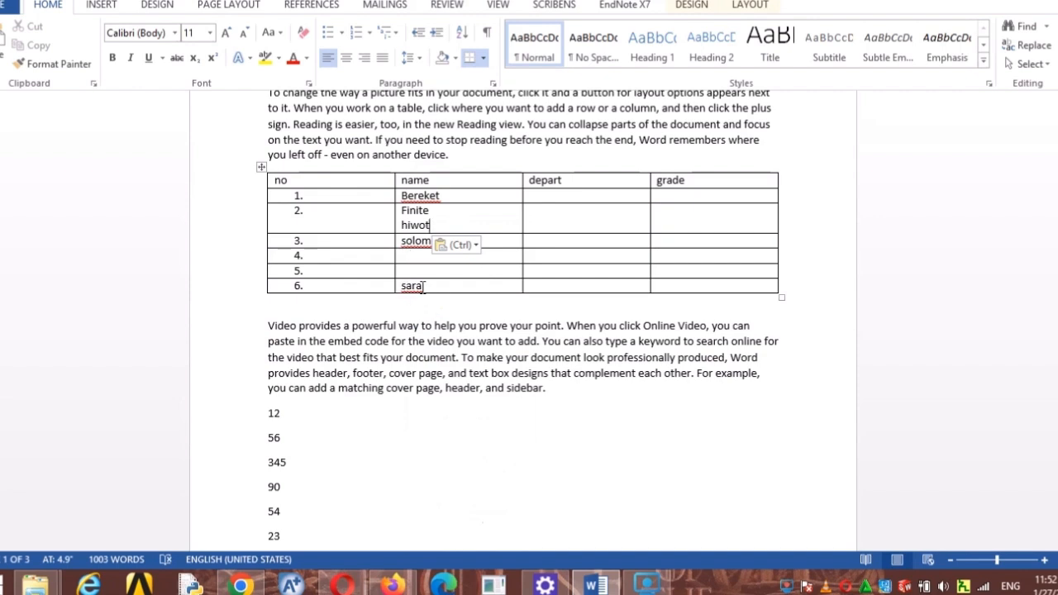
# Change the sixth row's name to the suggested spelling "sabra" and move it into the empty name cell of row 4.
pyautogui.moveTo(422, 286); pyautogui.dragTo(403, 286)
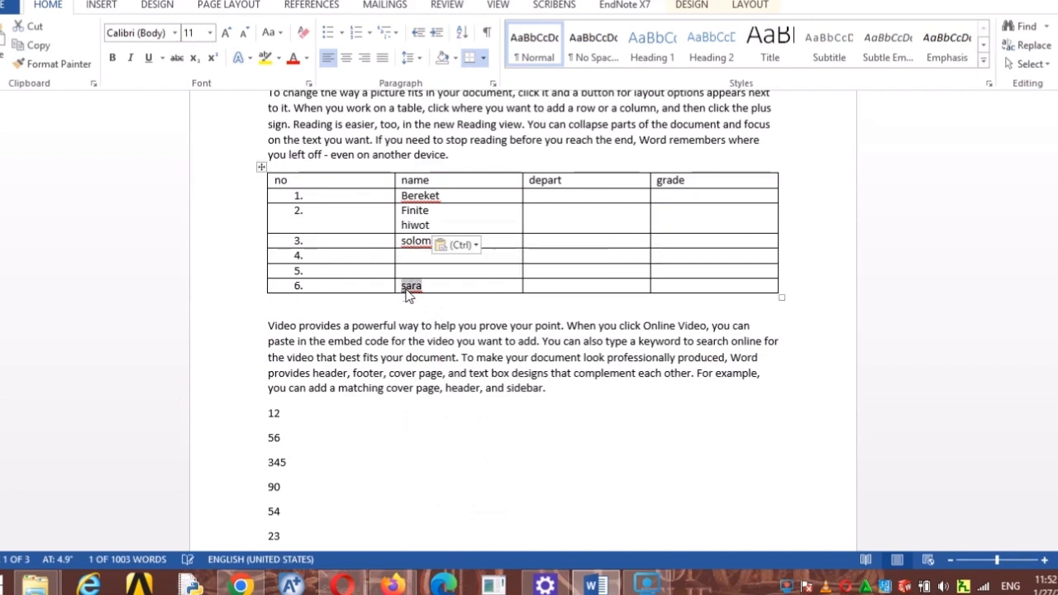
pyautogui.rightClick(420, 291)
pyautogui.click(462, 383)
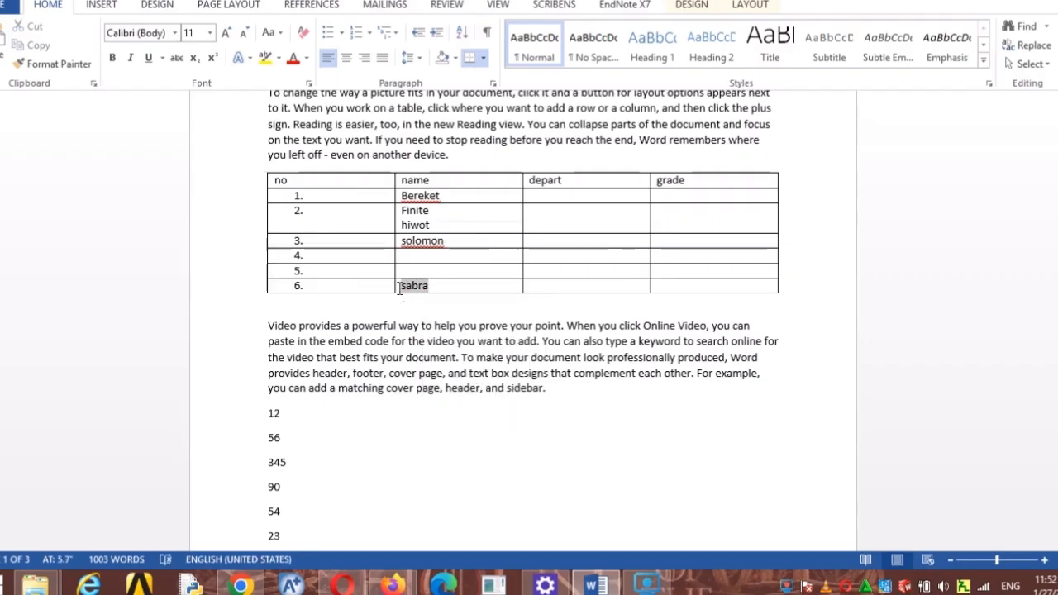
pyautogui.rightClick(413, 288)
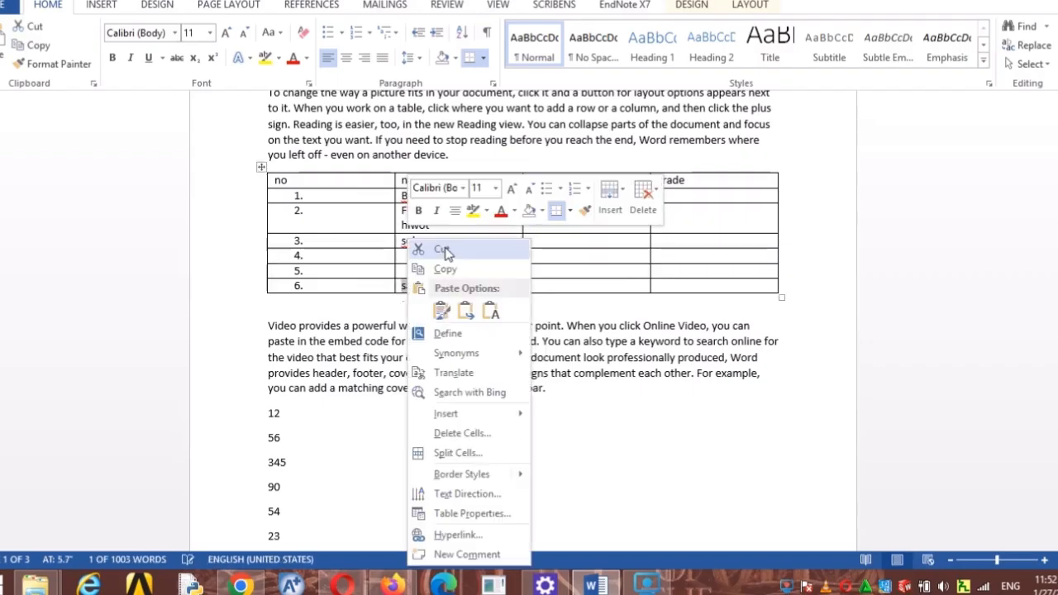
pyautogui.click(444, 250)
pyautogui.click(408, 257)
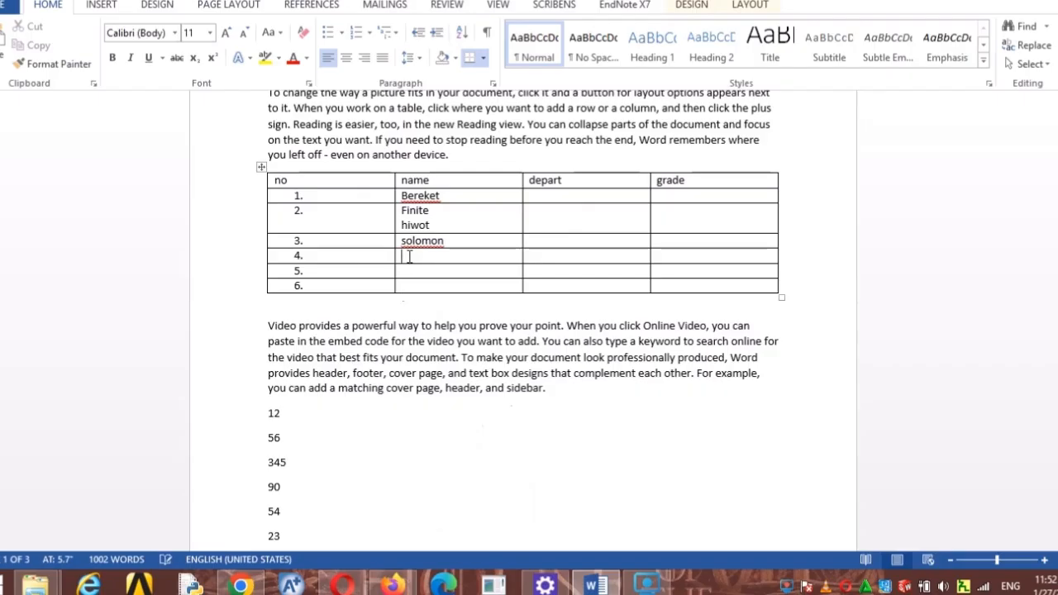
pyautogui.rightClick(408, 257)
pyautogui.click(496, 310)
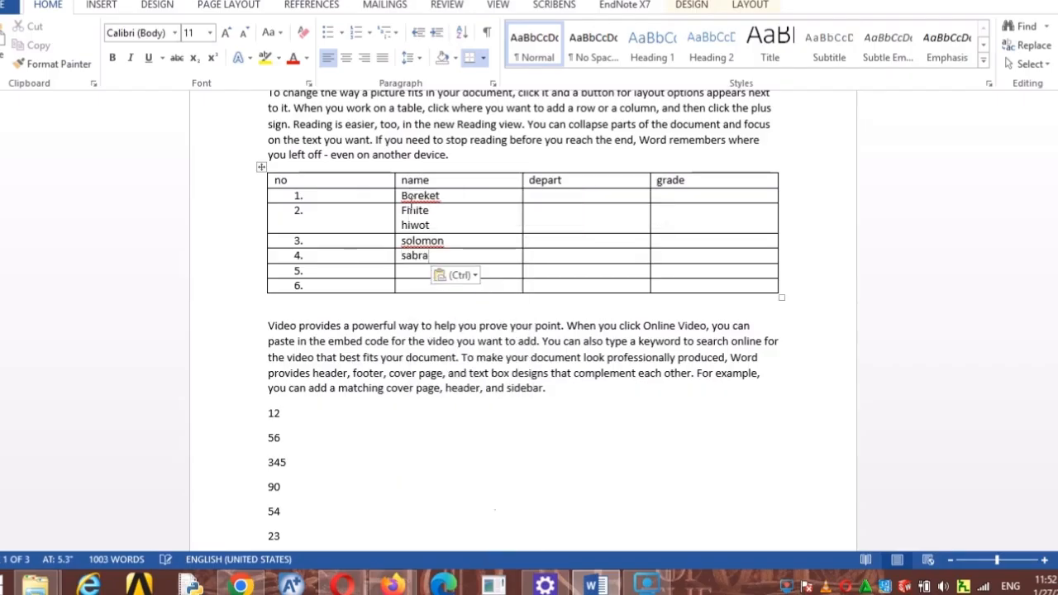
pyautogui.moveTo(403, 196); pyautogui.dragTo(426, 261)
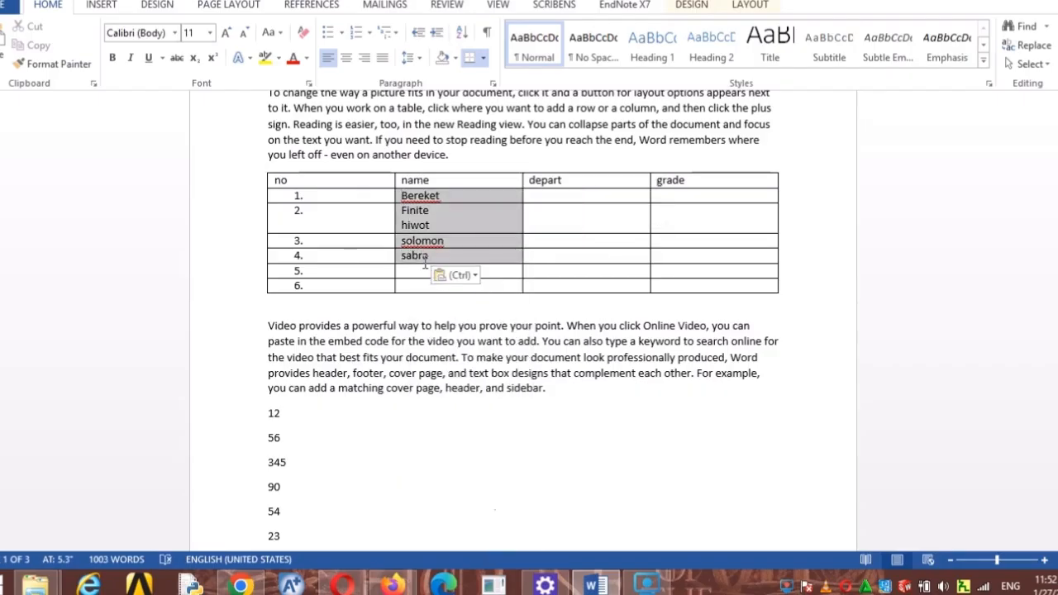
# Move the number 23 from the end of the number list to a new line between 12 and 56.
pyautogui.click(309, 438)
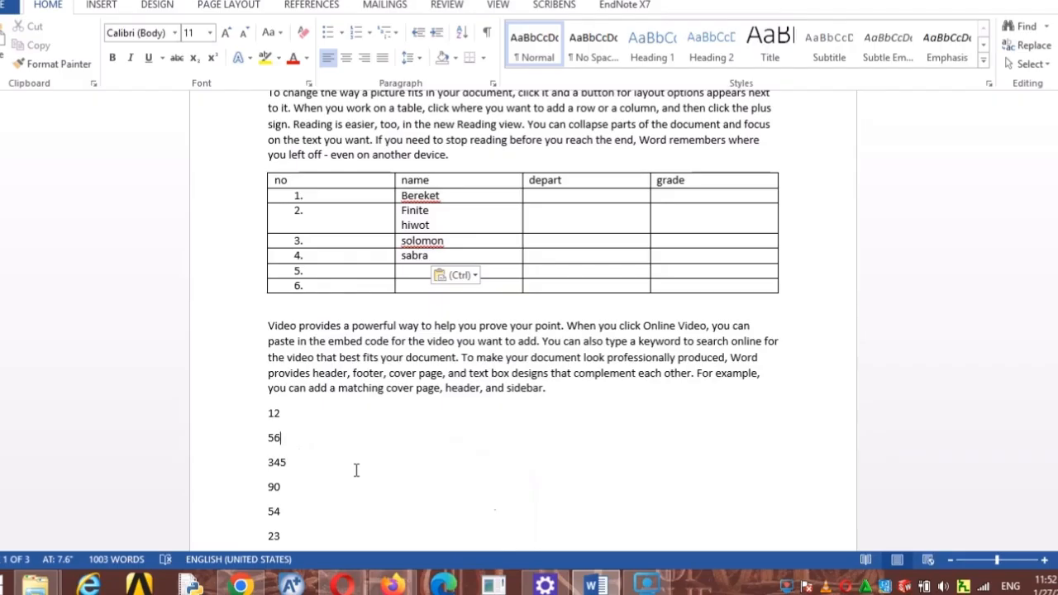
pyautogui.scroll(-1, 356, 470)
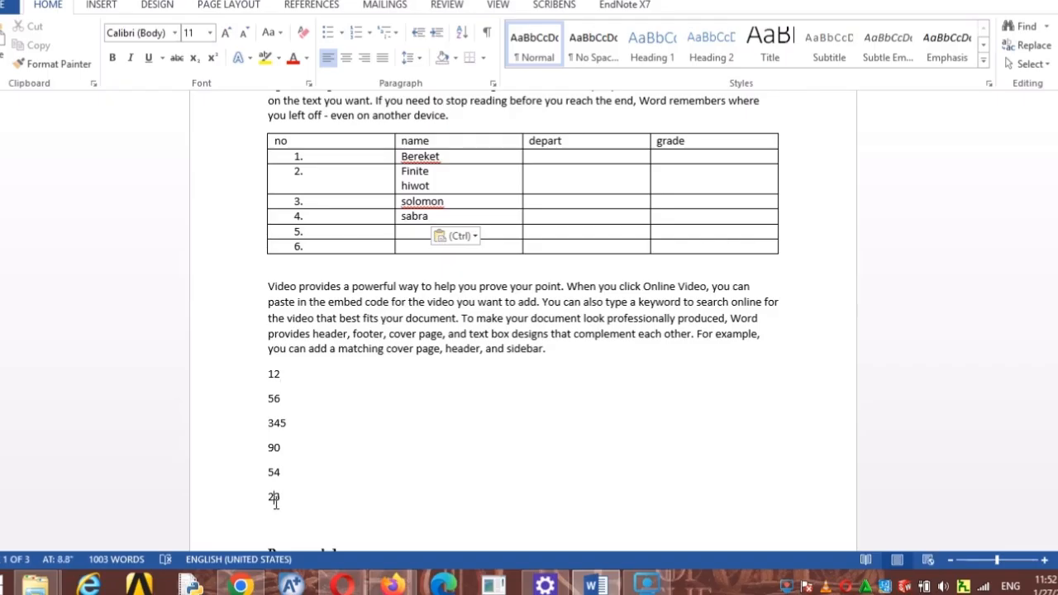
pyautogui.moveTo(268, 499); pyautogui.dragTo(282, 498)
pyautogui.hotkey('ctrl', 'c')
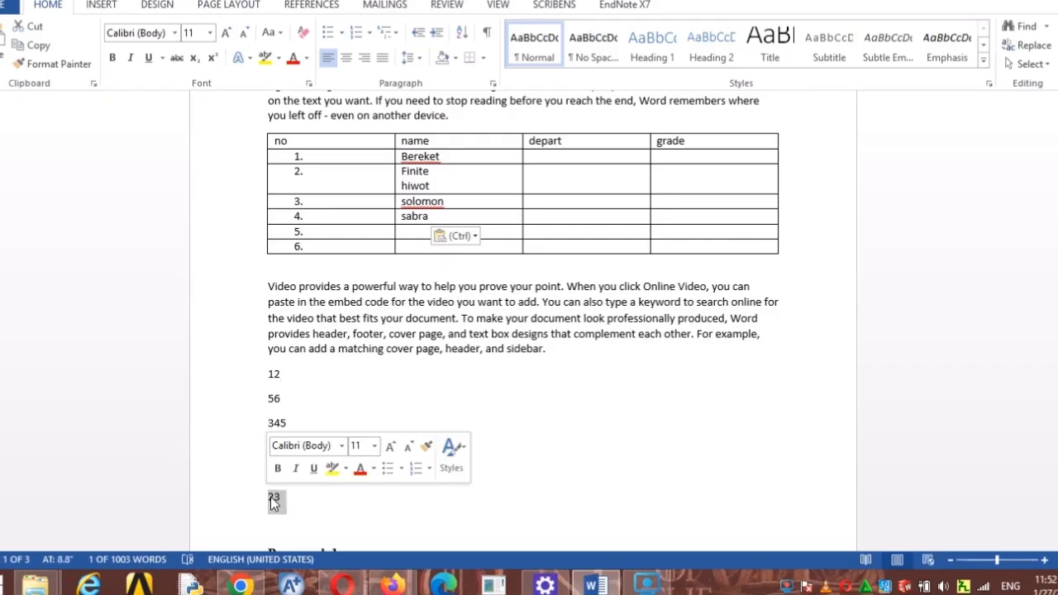
pyautogui.rightClick(277, 496)
pyautogui.click(306, 260)
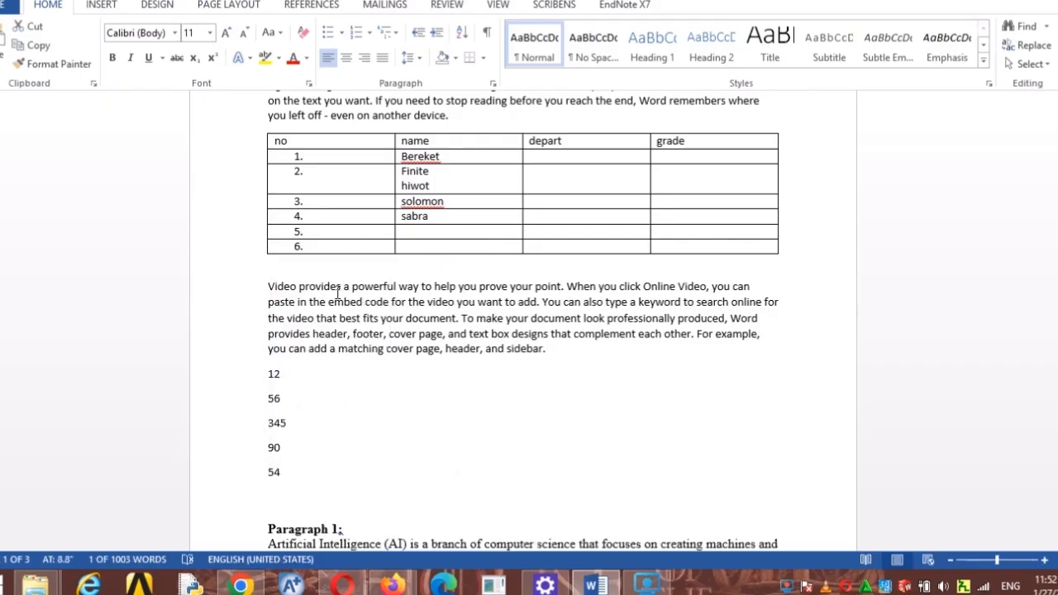
pyautogui.click(290, 384)
pyautogui.press('Return')
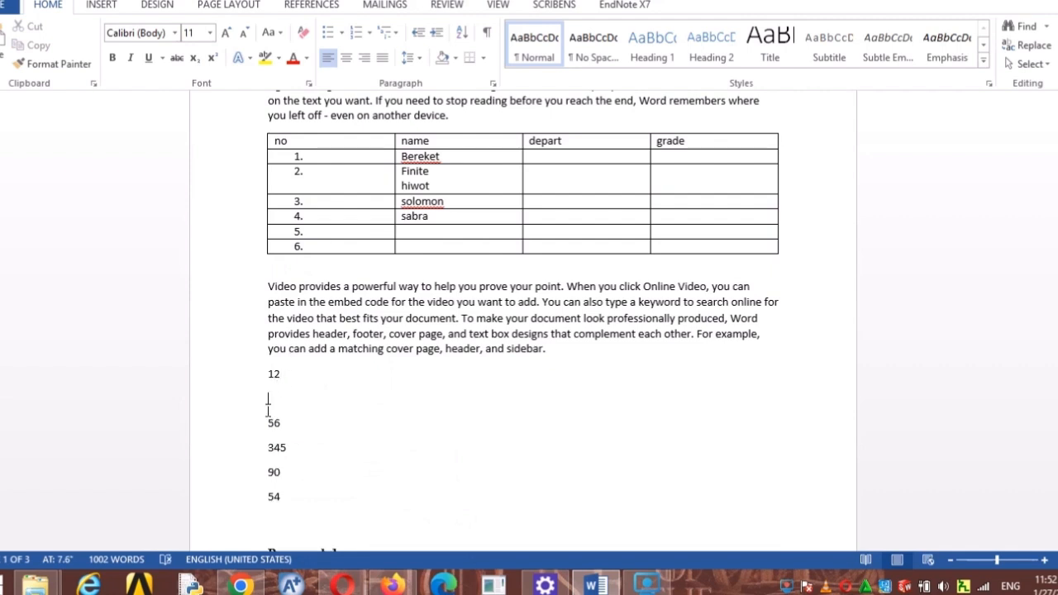
pyautogui.rightClick(276, 398)
pyautogui.click(357, 222)
pyautogui.click(281, 505)
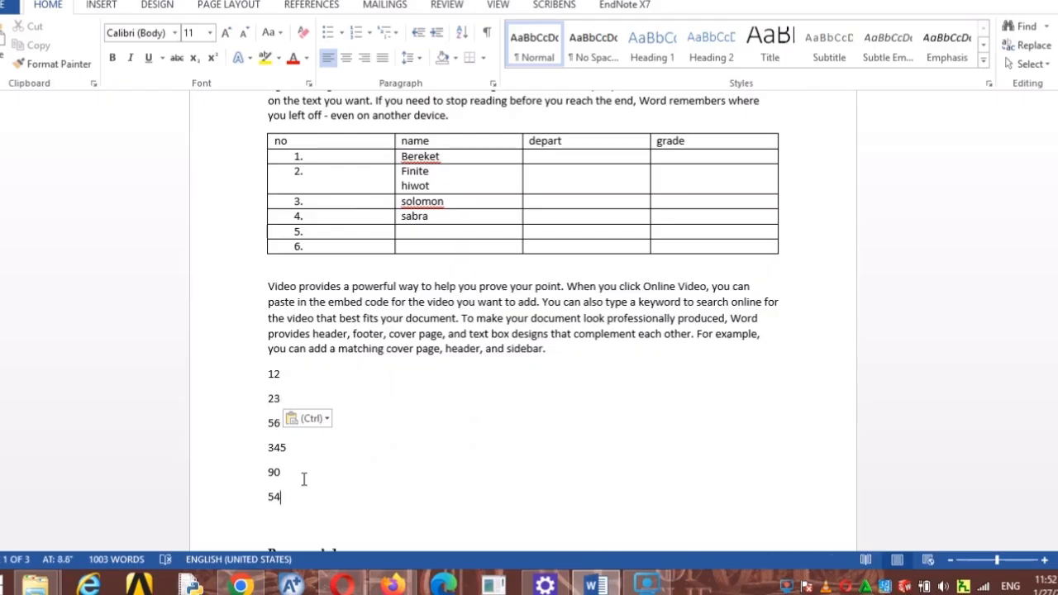
# Undo the manual moves and spelling changes in the number list and the table's name column.
pyautogui.hotkey('ctrl', 'z')
pyautogui.hotkey('ctrl', 'z')
pyautogui.hotkey('ctrl', 'z')
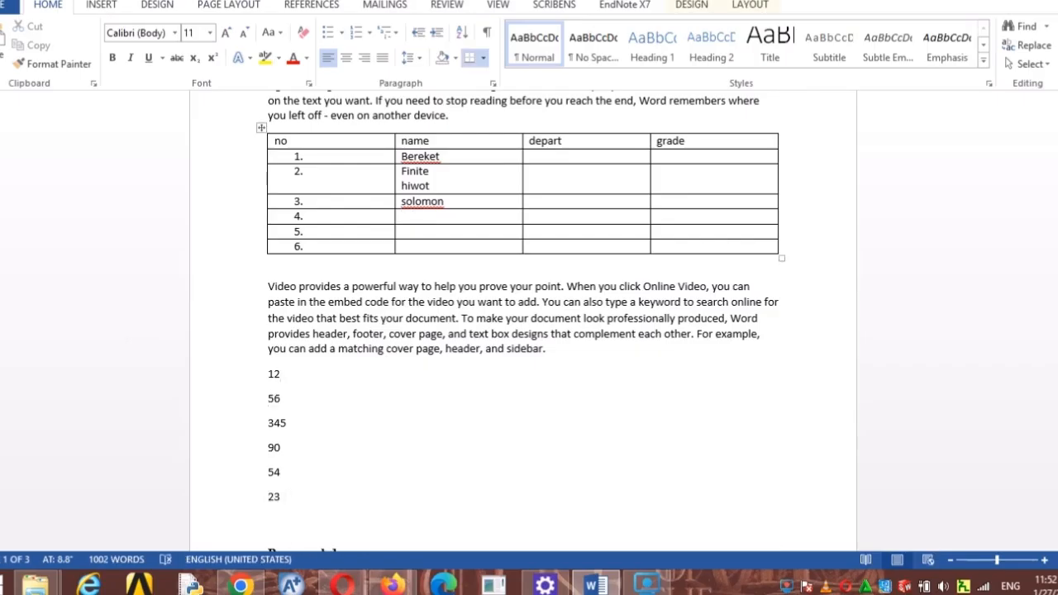
pyautogui.hotkey('ctrl', 'y')
pyautogui.hotkey('ctrl', 'z')
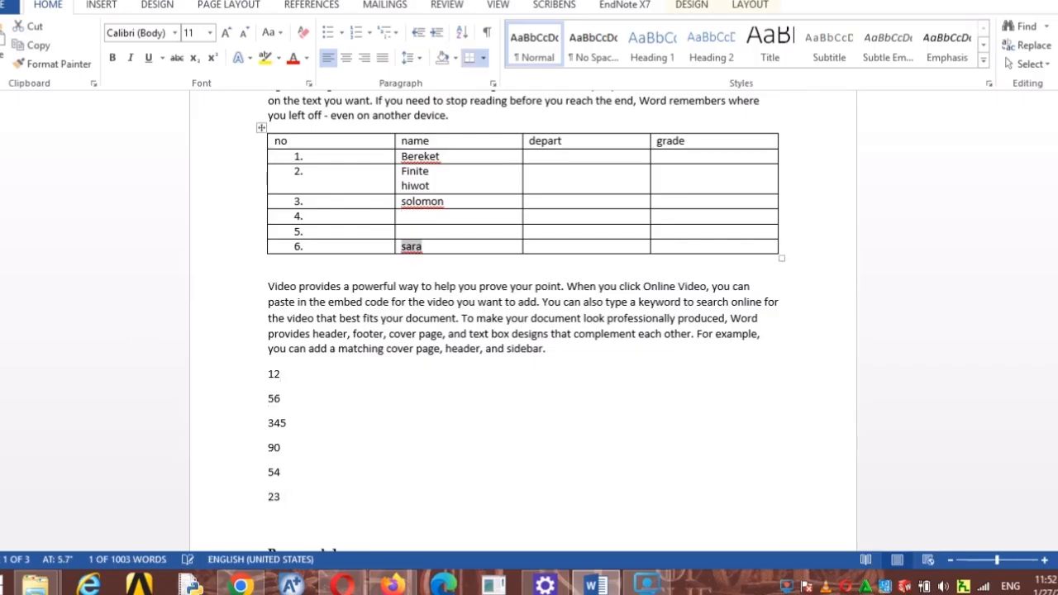
pyautogui.hotkey('ctrl', 'z')
pyautogui.hotkey('ctrl', 'z')
pyautogui.hotkey('ctrl', 'z')
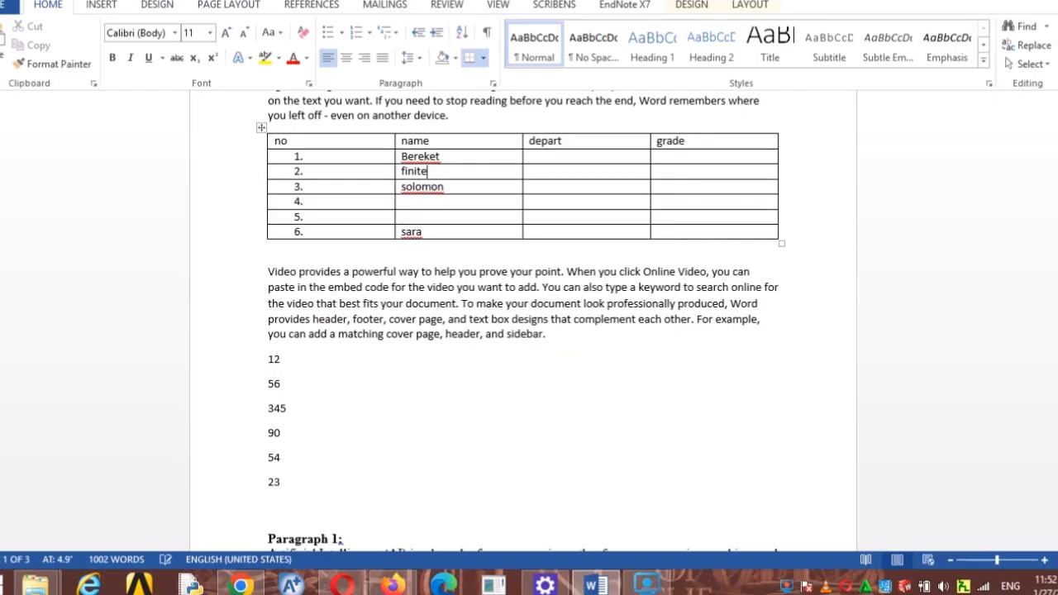
pyautogui.hotkey('ctrl', 'z')
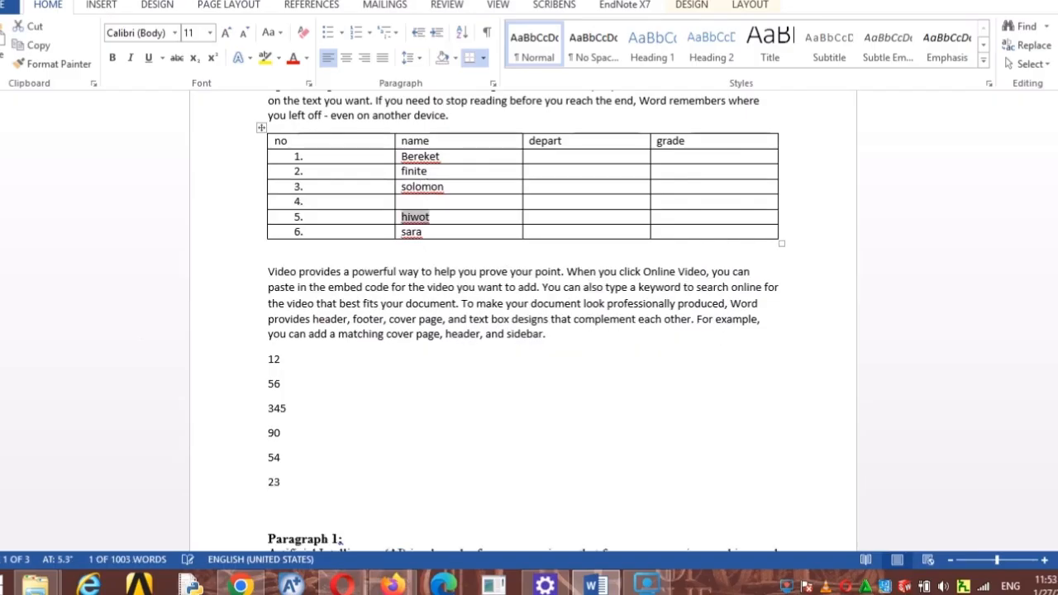
pyautogui.hotkey('ctrl', 'z')
pyautogui.hotkey('ctrl', 'z')
pyautogui.hotkey('ctrl', 'z')
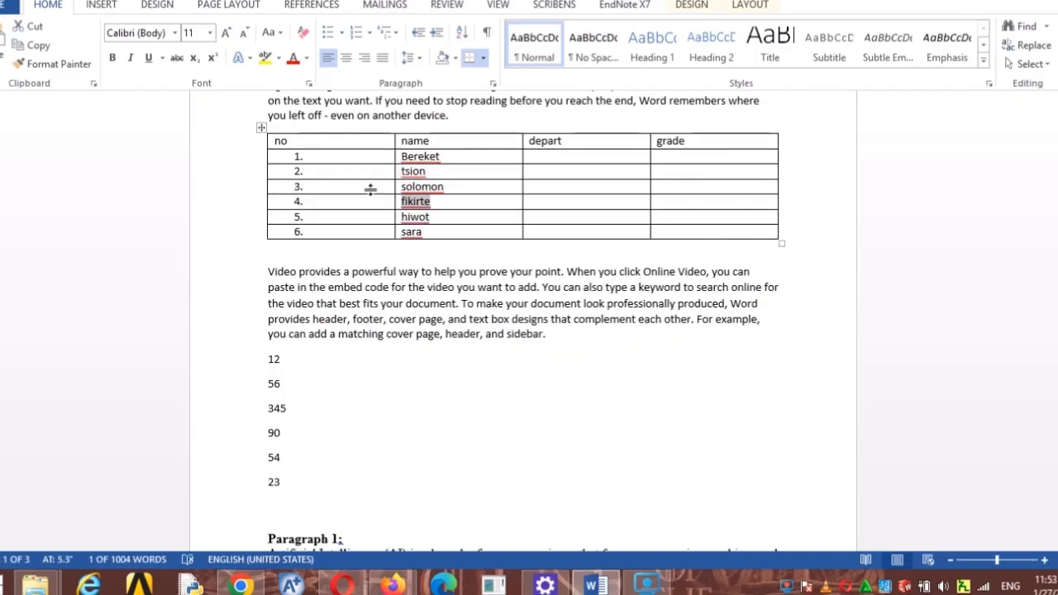
pyautogui.click(437, 201)
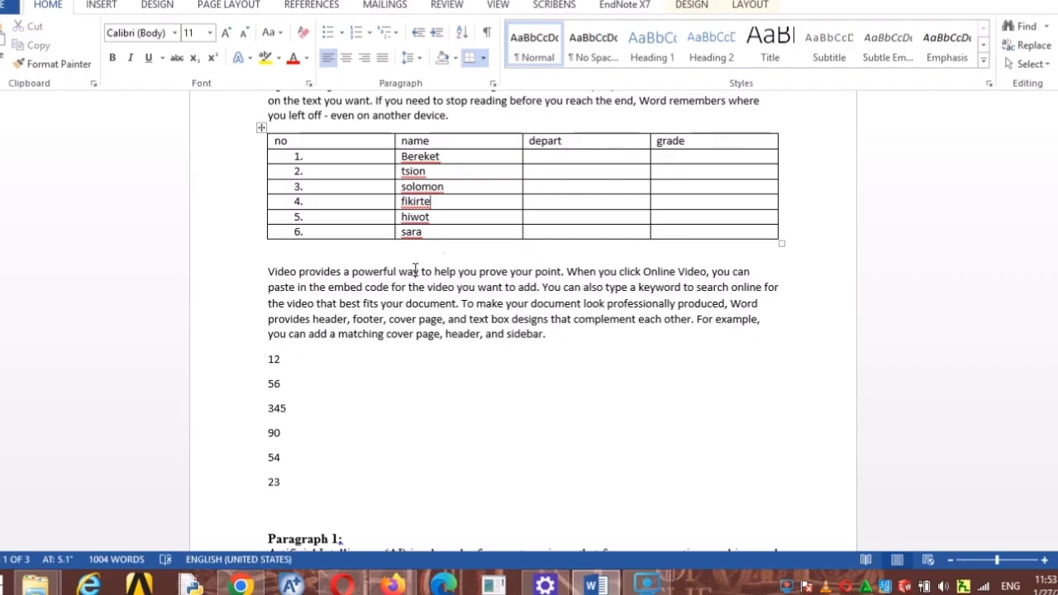
pyautogui.scroll(2, 413, 248)
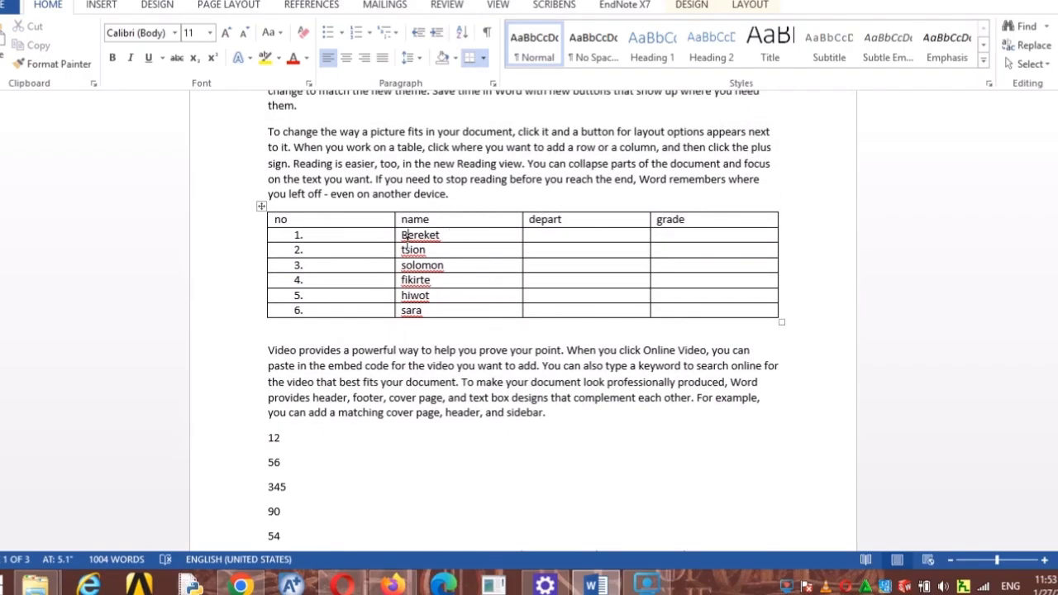
pyautogui.click(398, 238)
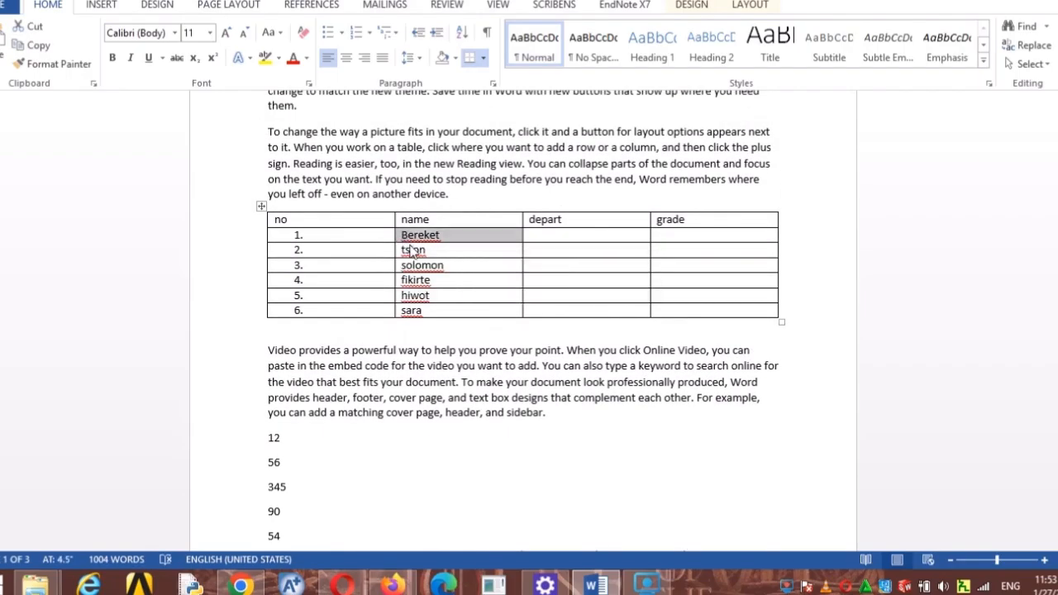
pyautogui.moveTo(412, 252); pyautogui.dragTo(406, 245)
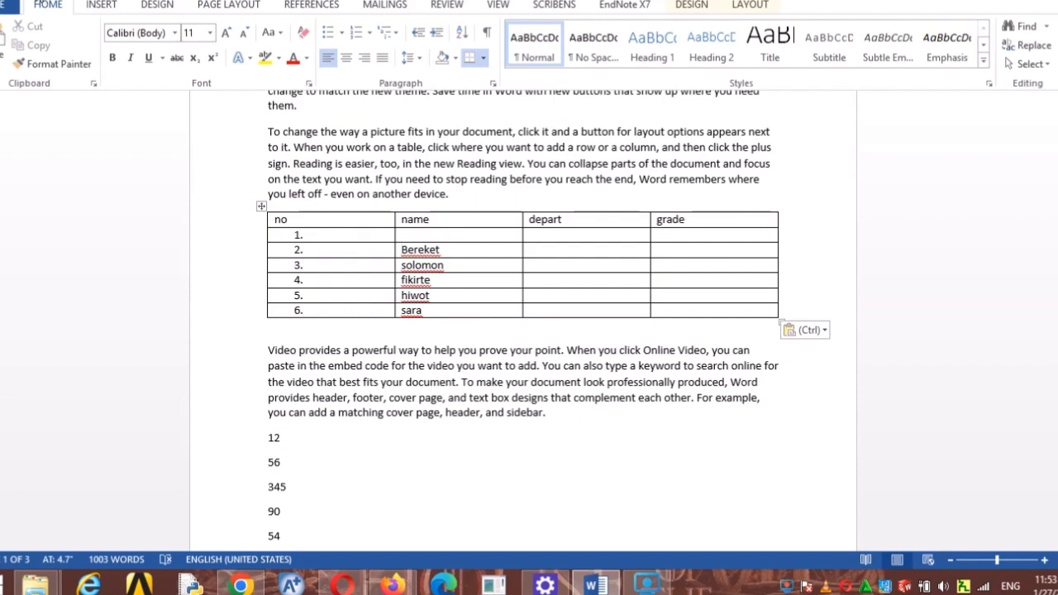
pyautogui.hotkey('ctrl', 'z')
# Sort the numbered table rows by the name column (Column 2) as text in ascending order, with no header row.
pyautogui.moveTo(405, 242); pyautogui.dragTo(440, 310)
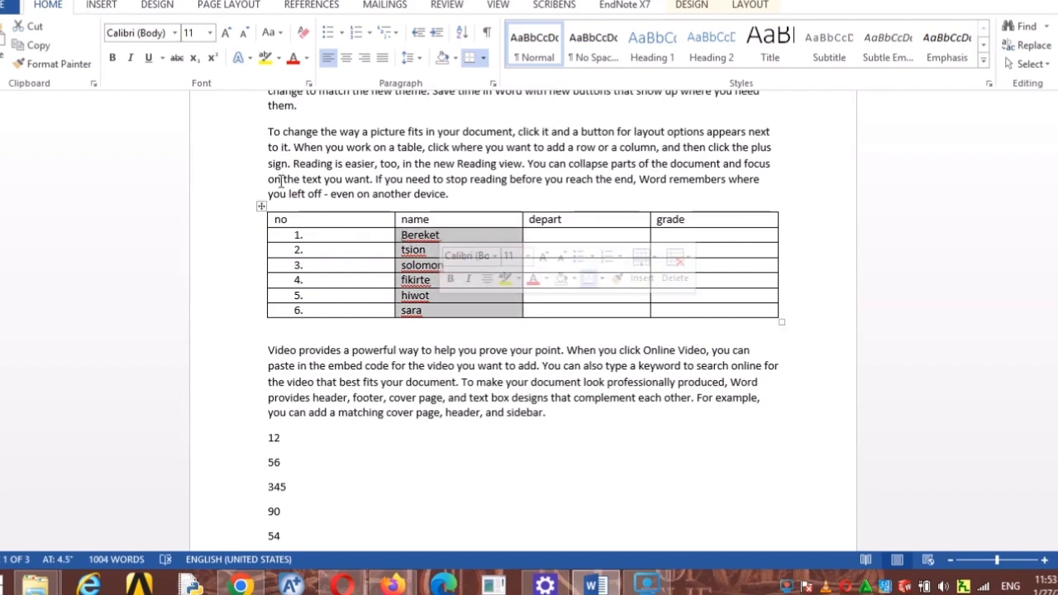
pyautogui.click(106, 6)
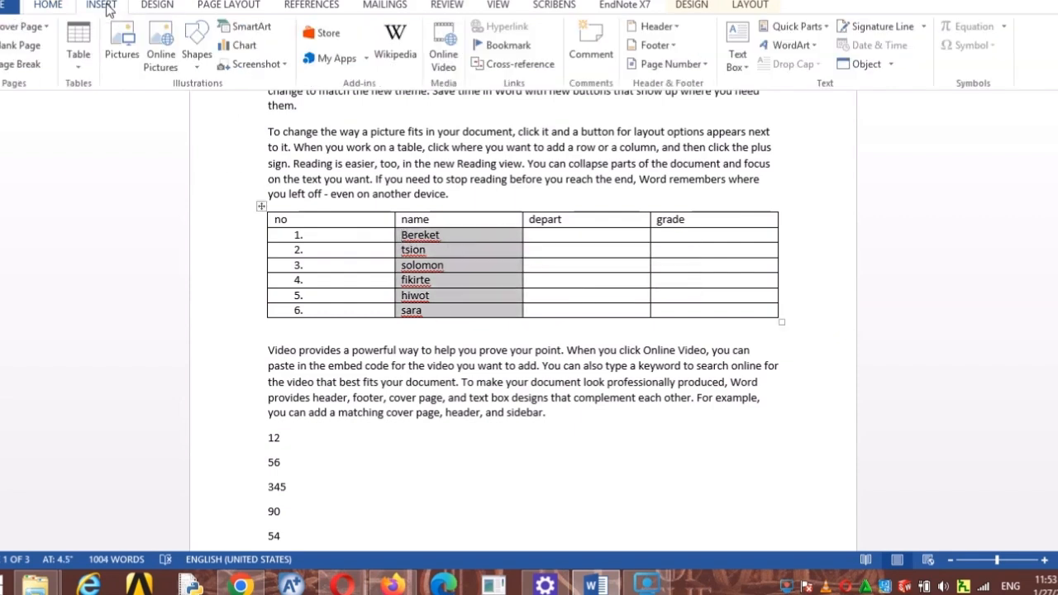
pyautogui.click(51, 6)
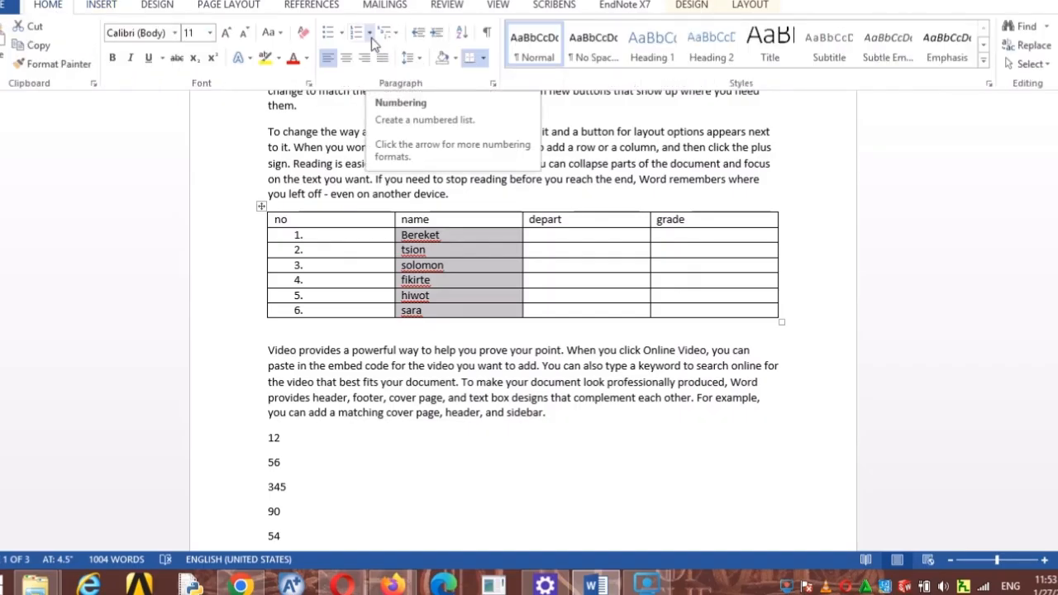
pyautogui.click(464, 33)
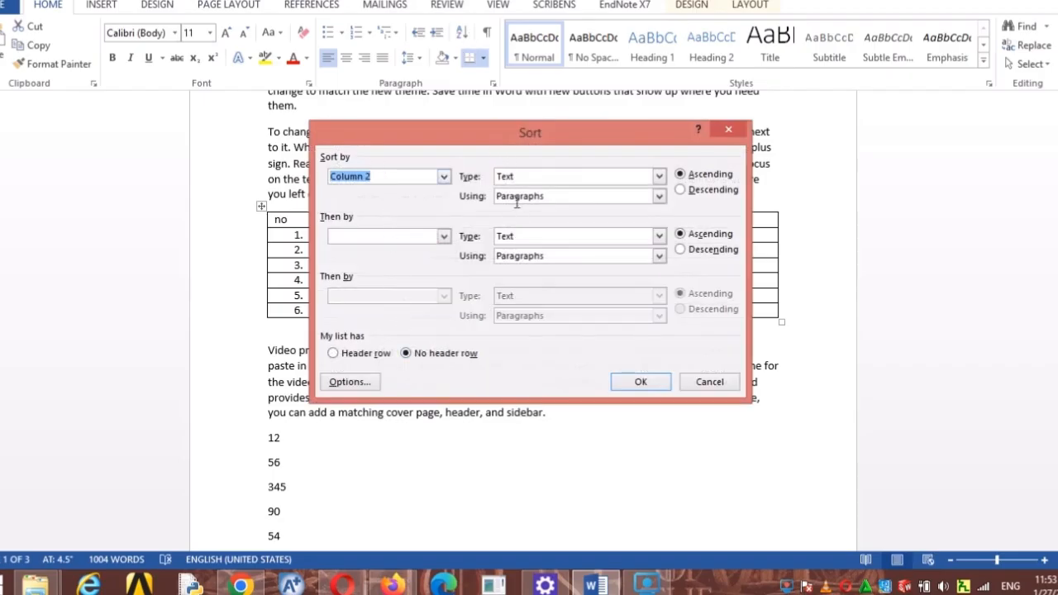
pyautogui.click(659, 177)
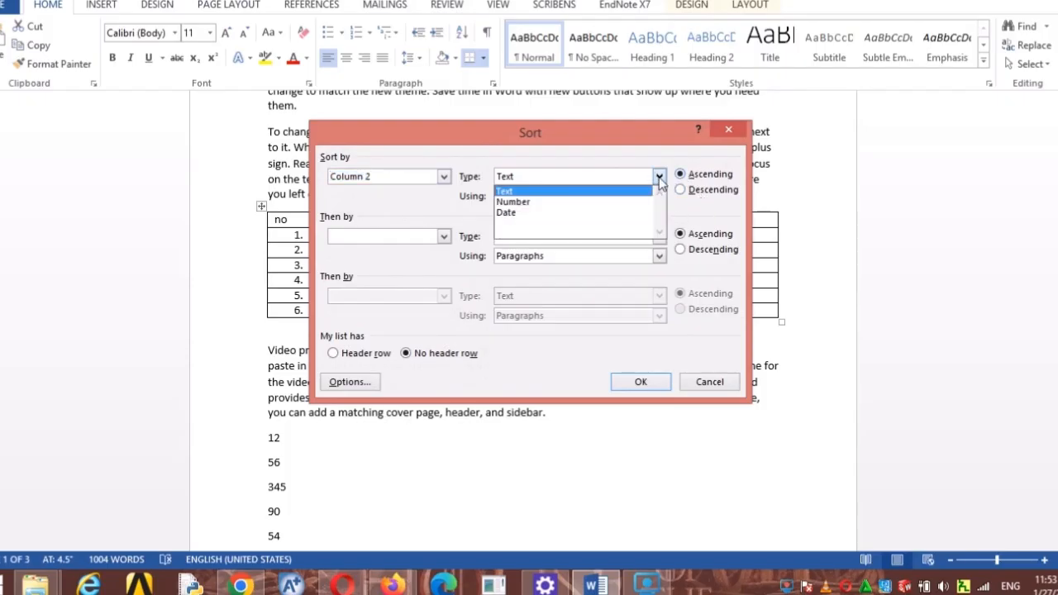
pyautogui.click(543, 178)
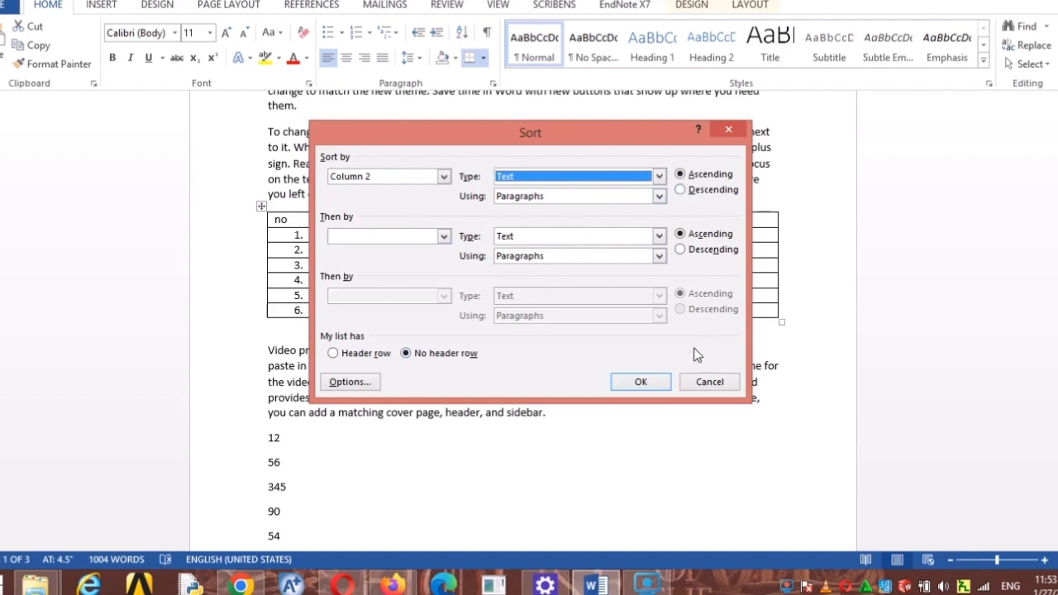
pyautogui.click(638, 381)
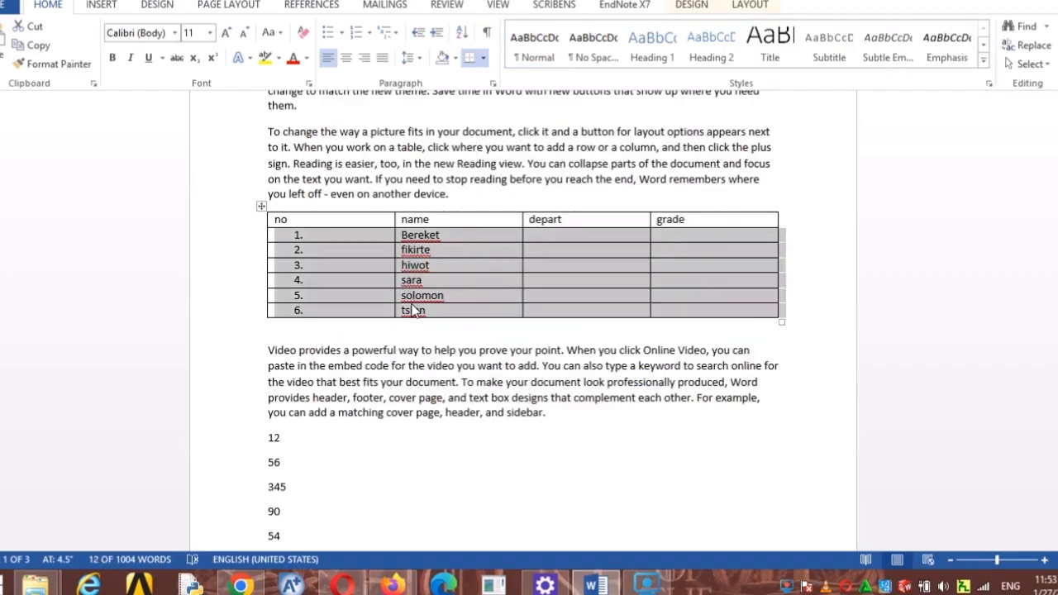
pyautogui.rightClick(428, 283)
# Sort the number list below the table by paragraphs as numbers in ascending order.
pyautogui.scroll(-2, 417, 459)
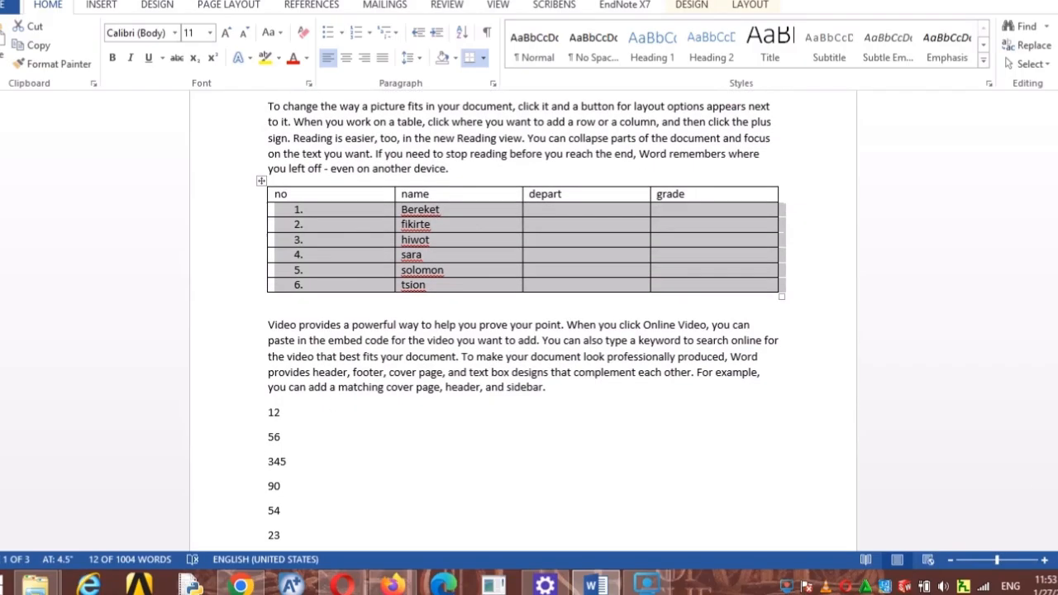
pyautogui.moveTo(266, 375); pyautogui.dragTo(291, 495)
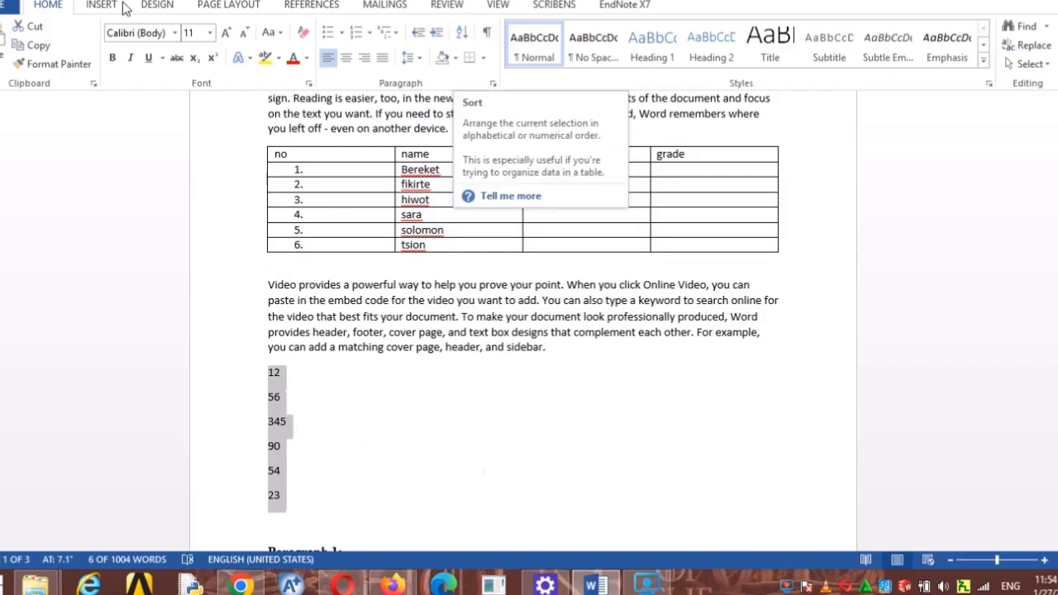
pyautogui.click(464, 37)
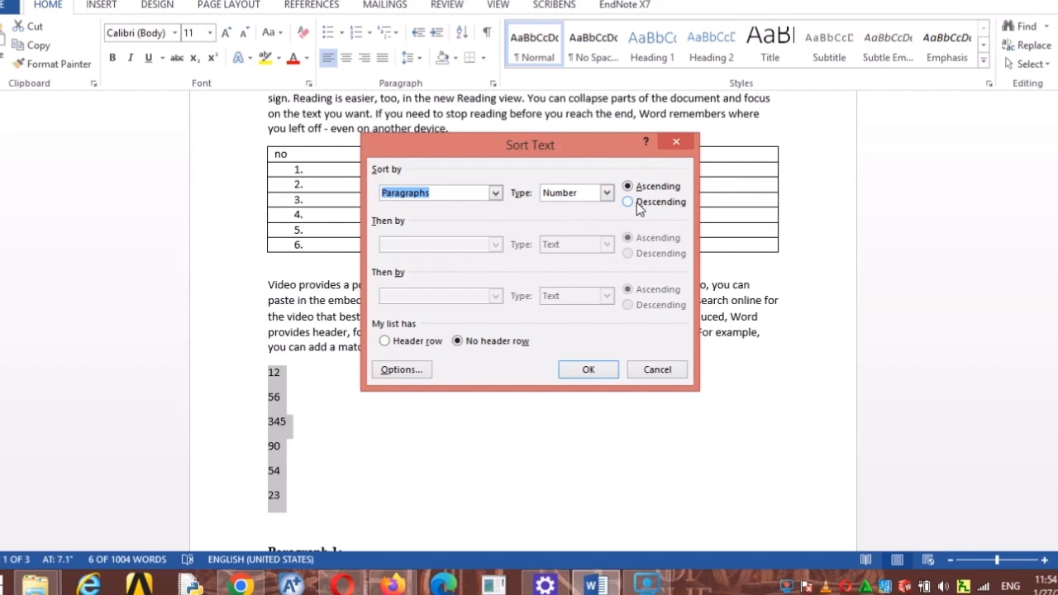
pyautogui.click(590, 369)
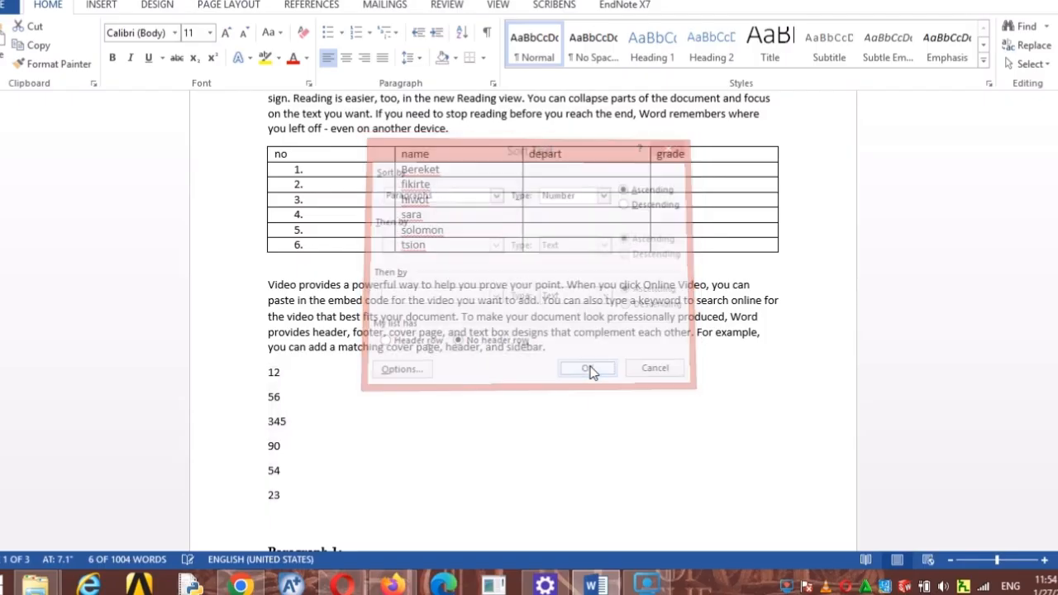
pyautogui.click(274, 395)
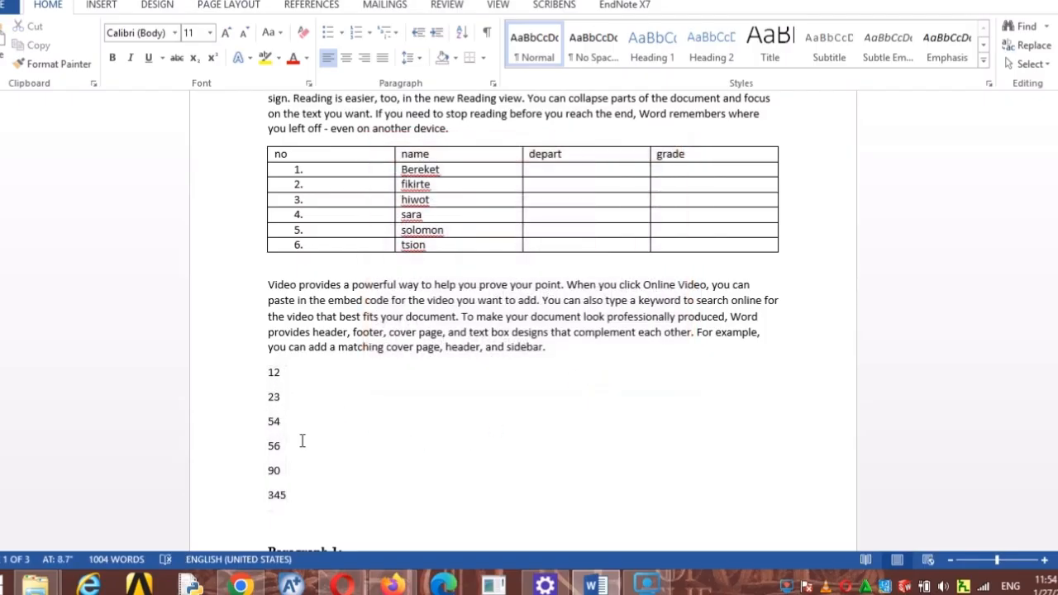
# Review the order of the number list and of the names in the table.
pyautogui.moveTo(269, 373); pyautogui.dragTo(298, 498)
pyautogui.click(298, 496)
pyautogui.moveTo(404, 170); pyautogui.dragTo(441, 241)
pyautogui.click(438, 172)
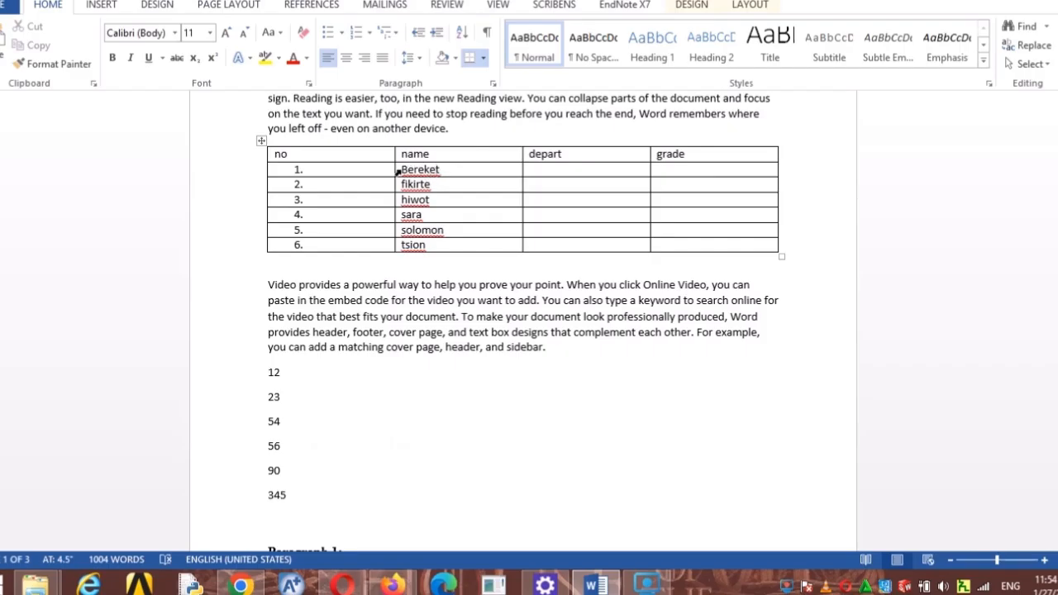
pyautogui.moveTo(403, 170); pyautogui.dragTo(443, 243)
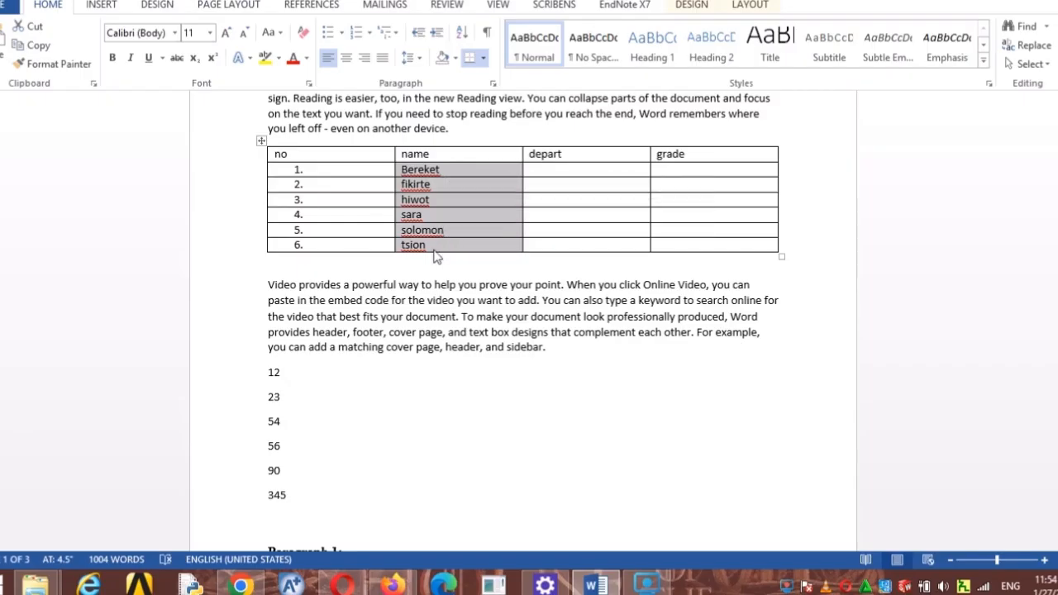
pyautogui.click(436, 248)
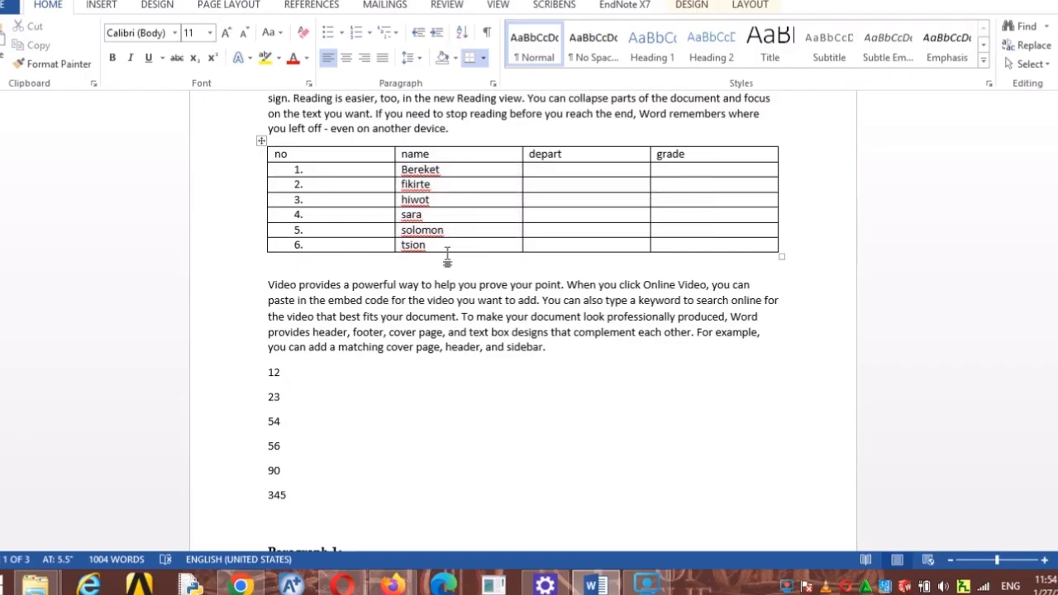
pyautogui.scroll(-4, 395, 379)
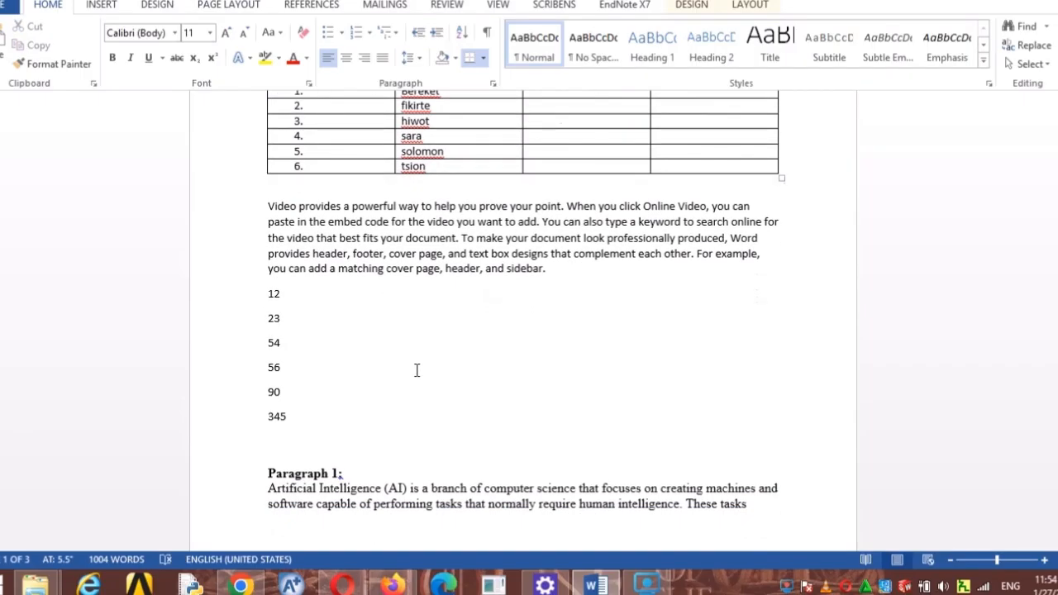
pyautogui.moveTo(289, 340); pyautogui.dragTo(273, 213)
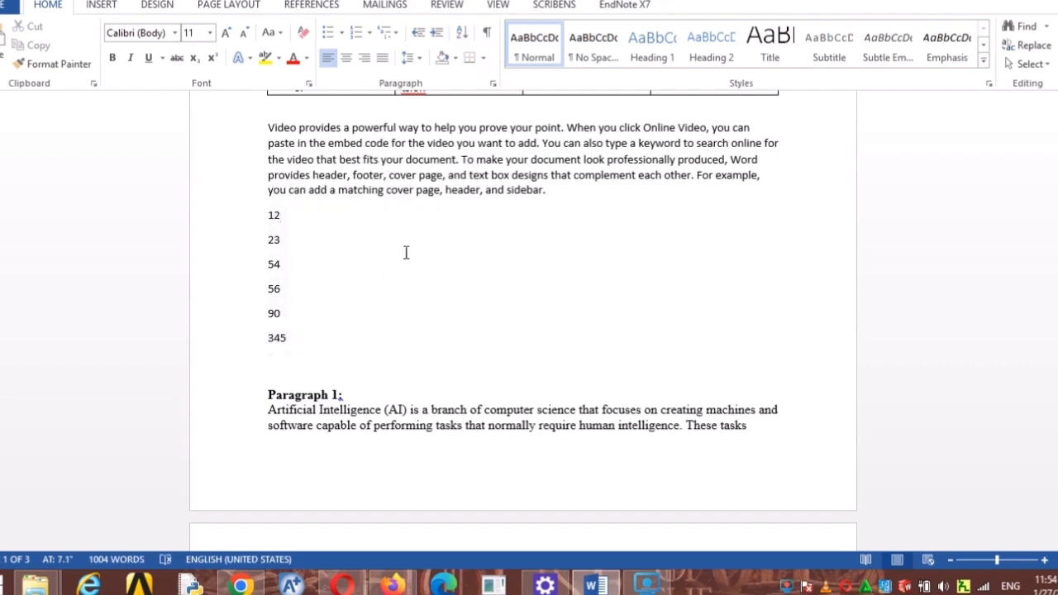
pyautogui.moveTo(275, 220); pyautogui.dragTo(300, 344)
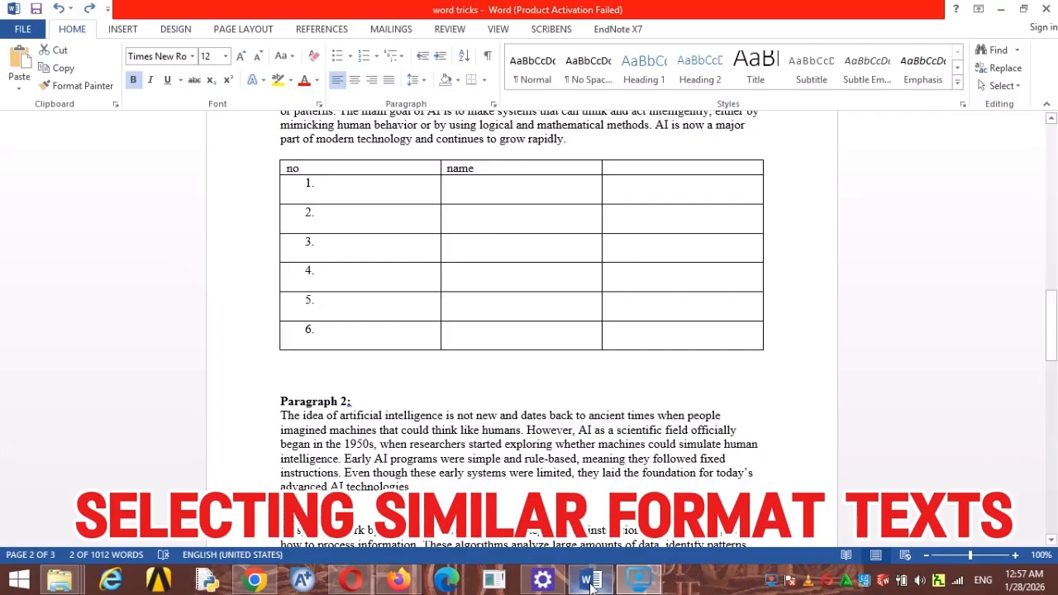
# Look through the document and compare the font and size of the opening paragraphs with those of the numbered AI paragraphs.
pyautogui.click(590, 582)
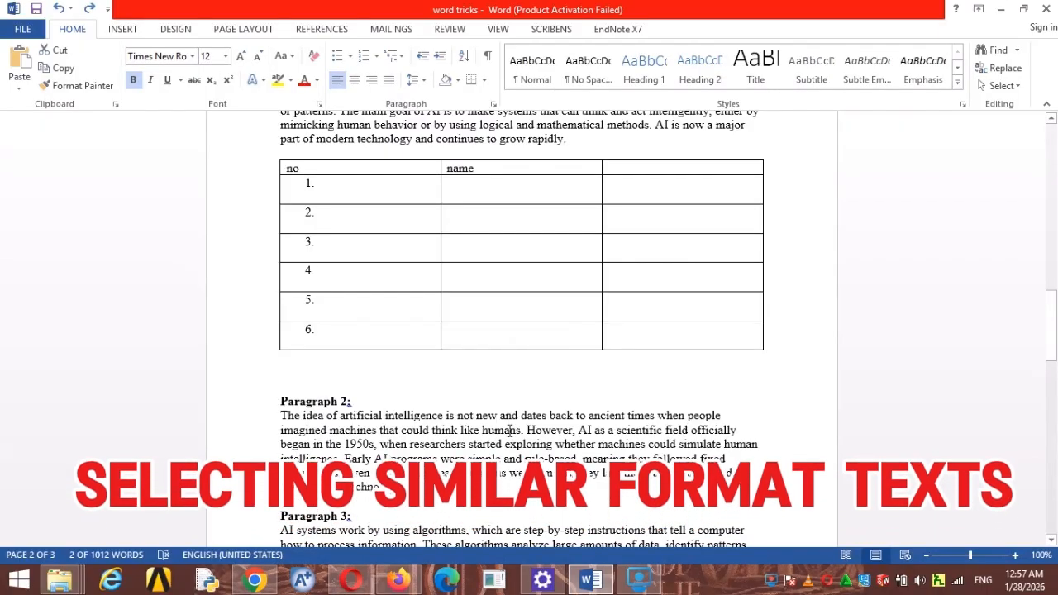
pyautogui.scroll(3, 510, 430)
pyautogui.click(484, 230)
pyautogui.scroll(5, 471, 265)
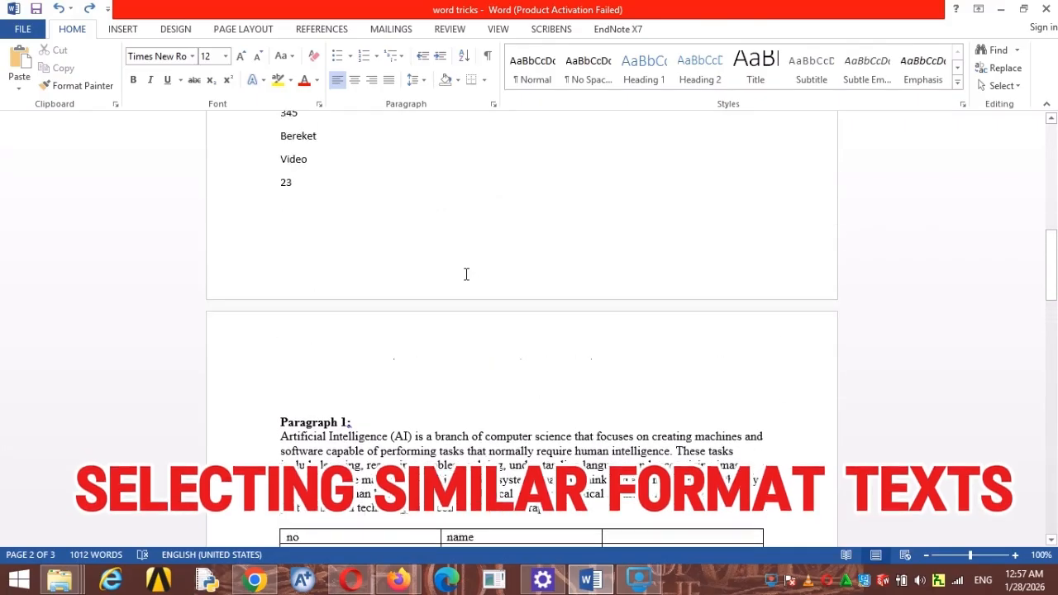
pyautogui.scroll(10, 466, 274)
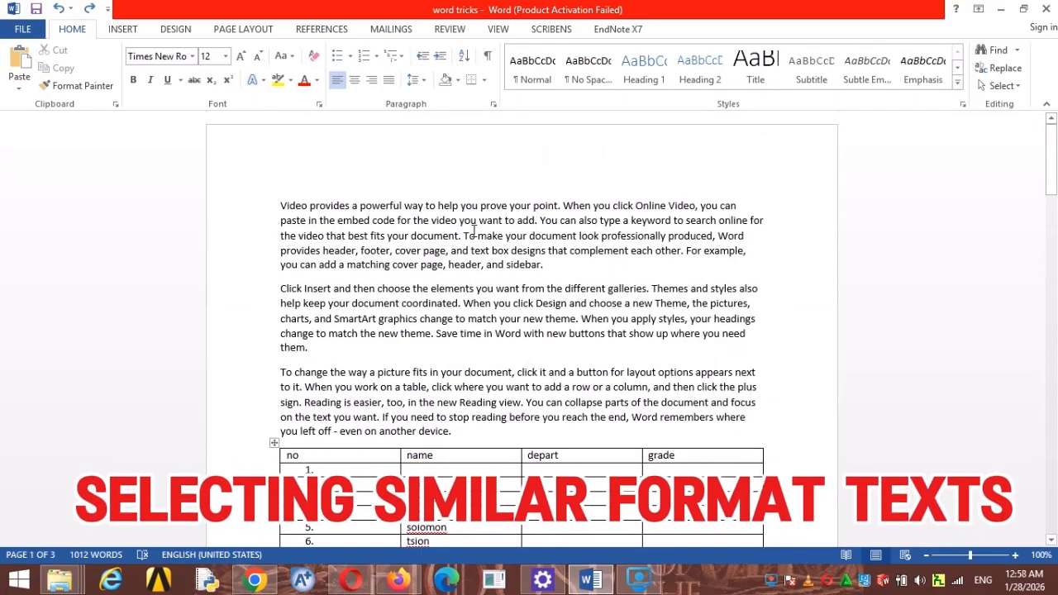
pyautogui.click(411, 310)
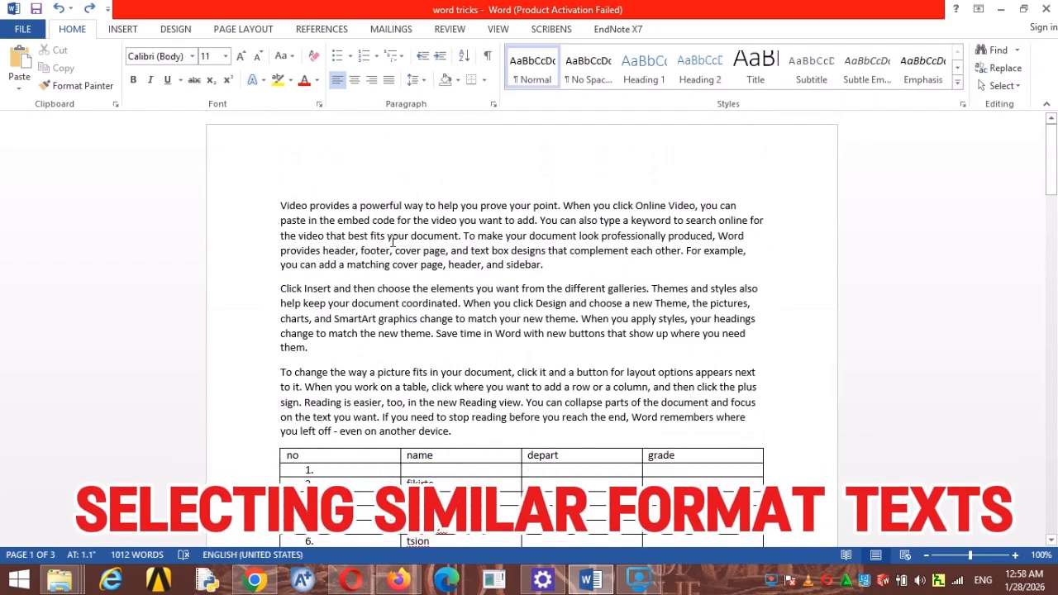
pyautogui.scroll(-15, 391, 241)
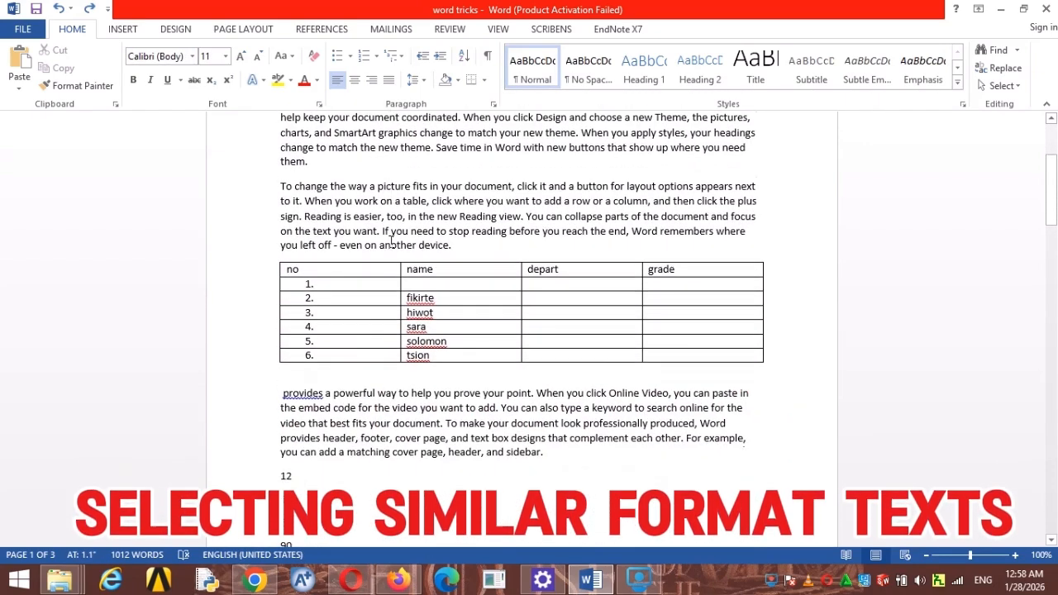
pyautogui.scroll(-8, 391, 240)
pyautogui.click(363, 216)
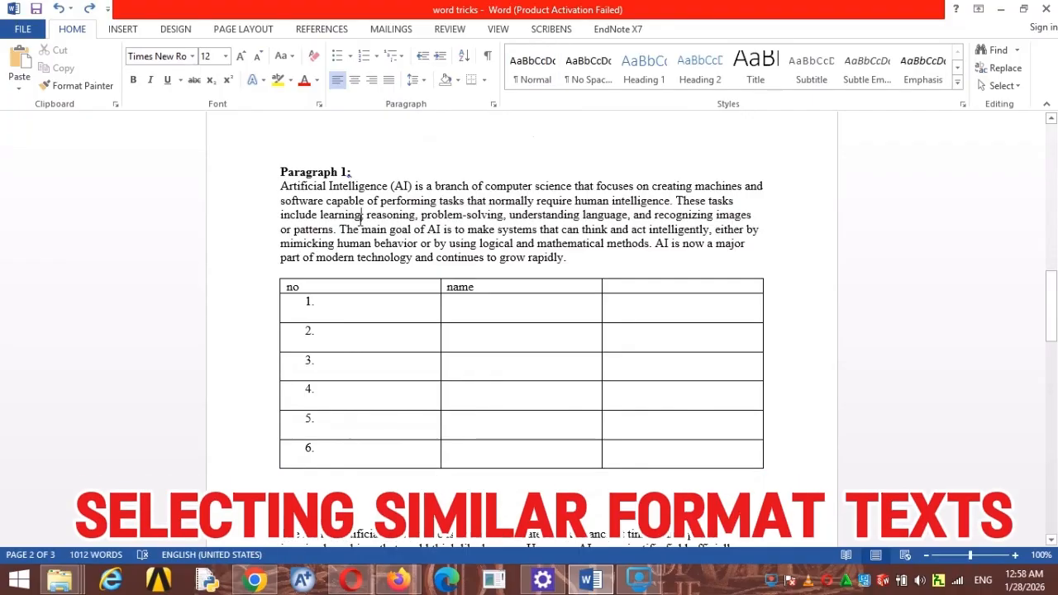
pyautogui.scroll(-20, 534, 227)
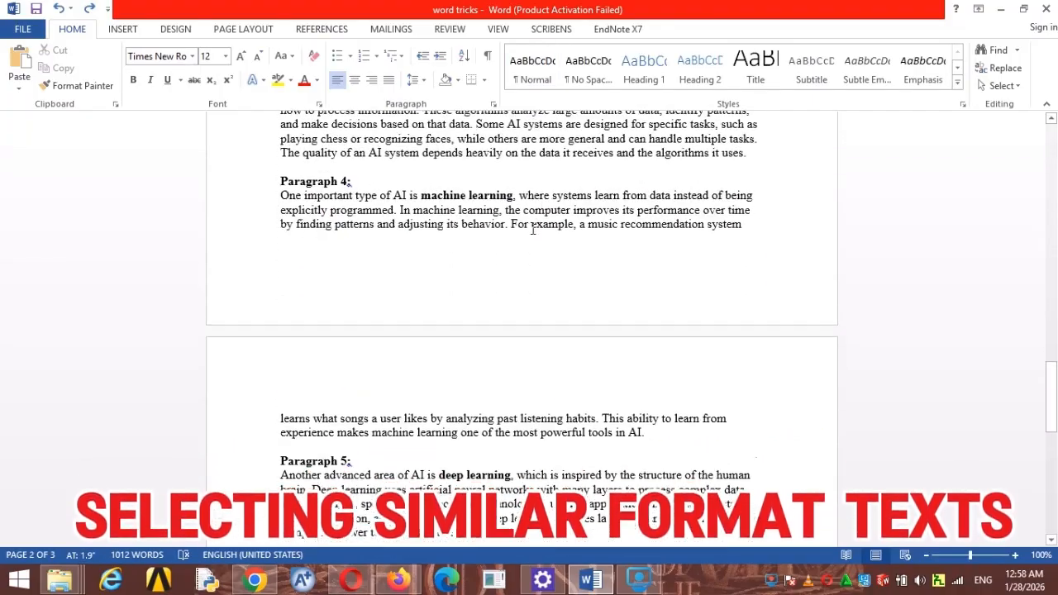
pyautogui.scroll(20, 531, 227)
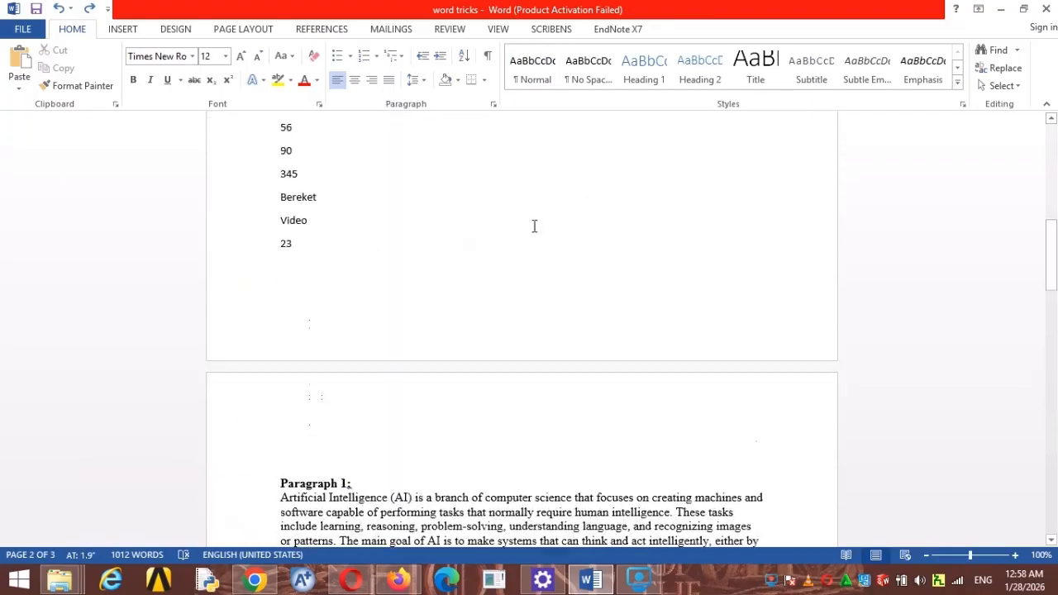
pyautogui.scroll(3, 535, 226)
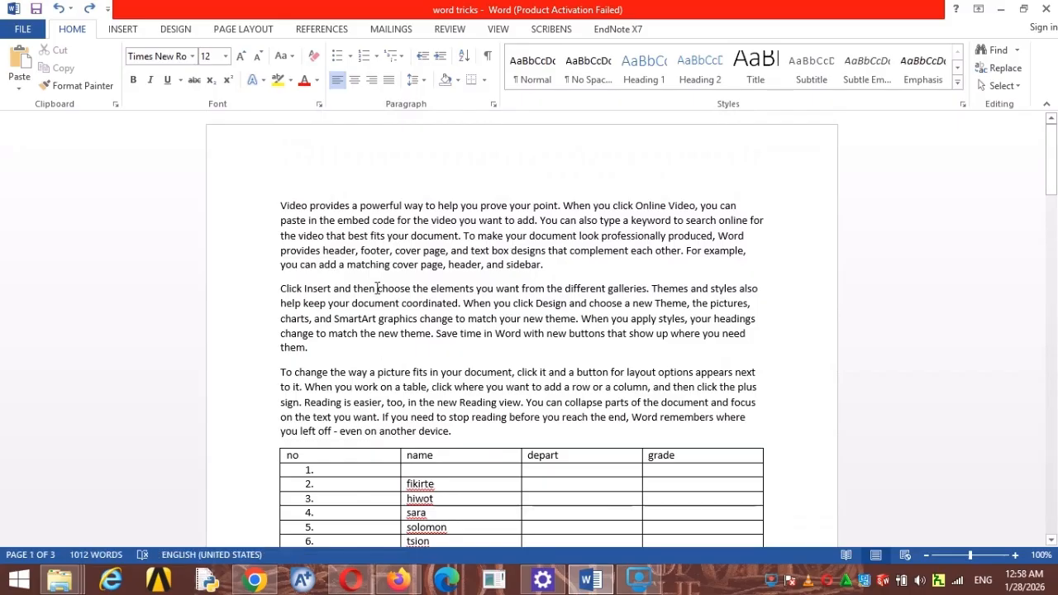
# Choose the Calibri (Body) font at the end of the first paragraph and add the text "fdgfg" after "sidebar.".
pyautogui.click(556, 266)
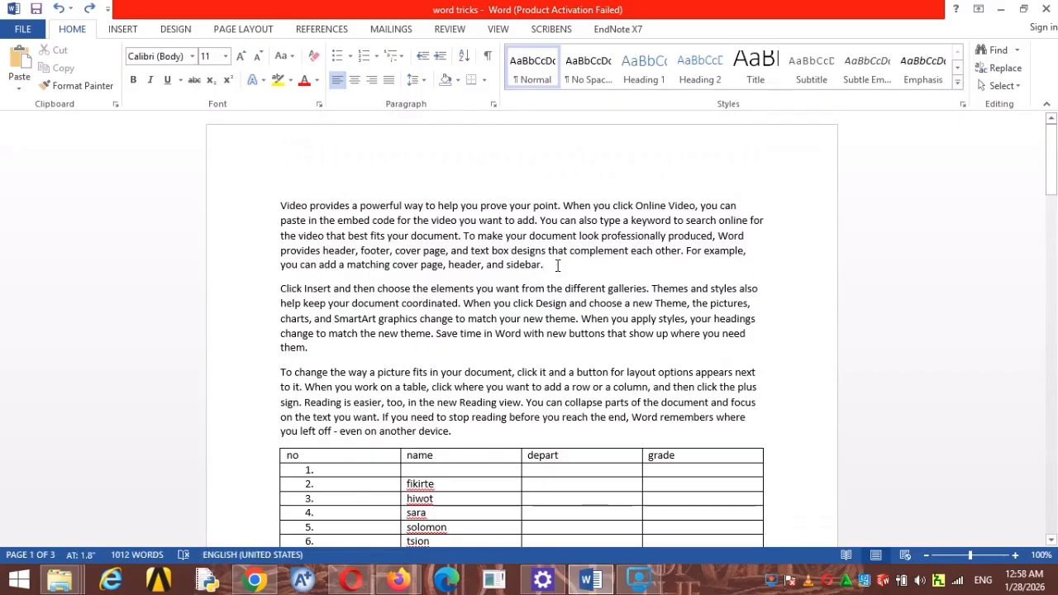
pyautogui.click(192, 56)
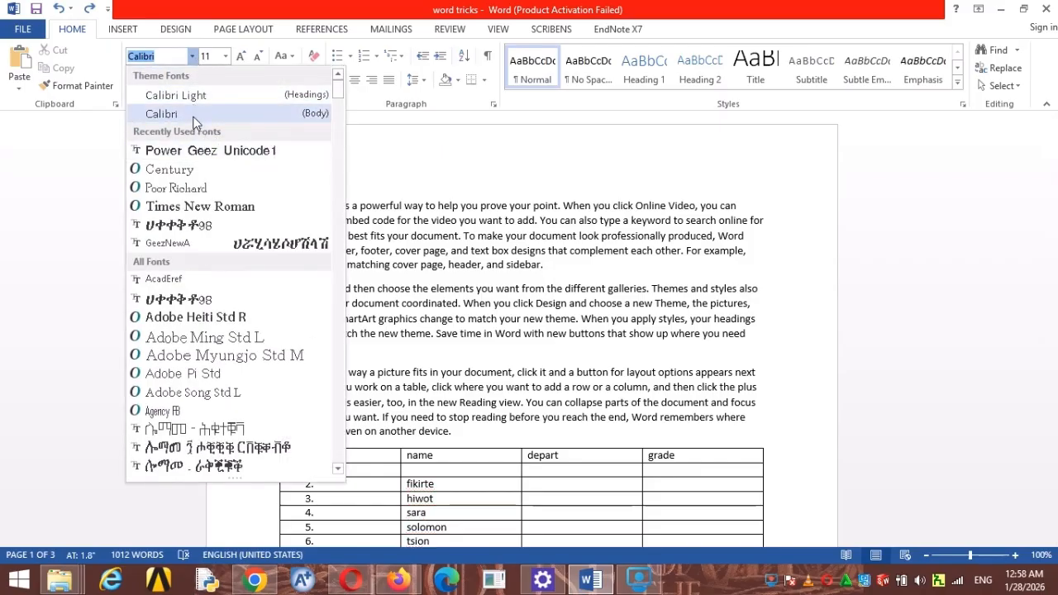
pyautogui.click(195, 116)
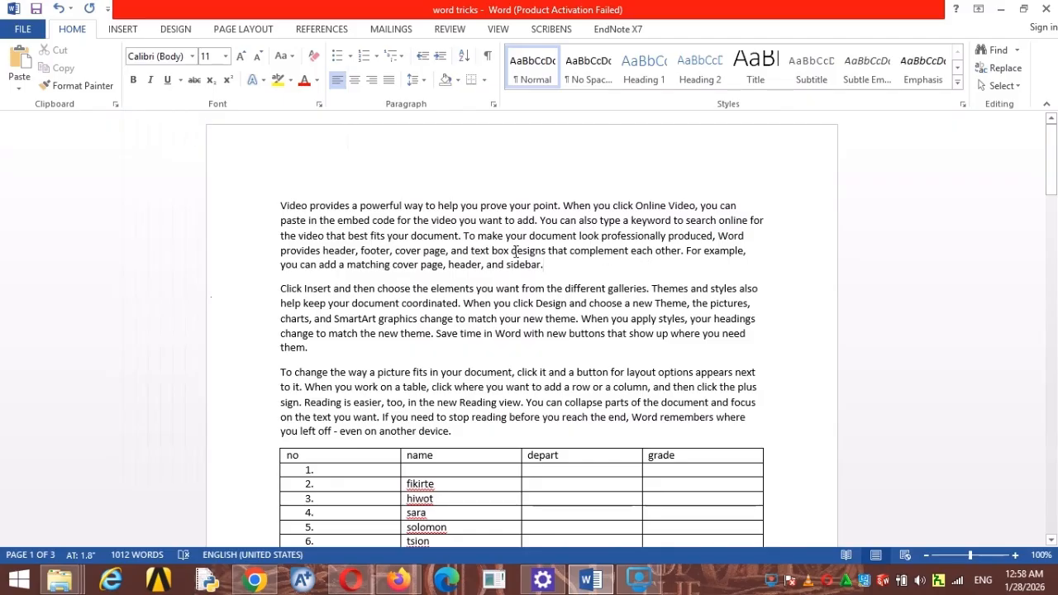
pyautogui.click(556, 267)
pyautogui.write('fdgfg')
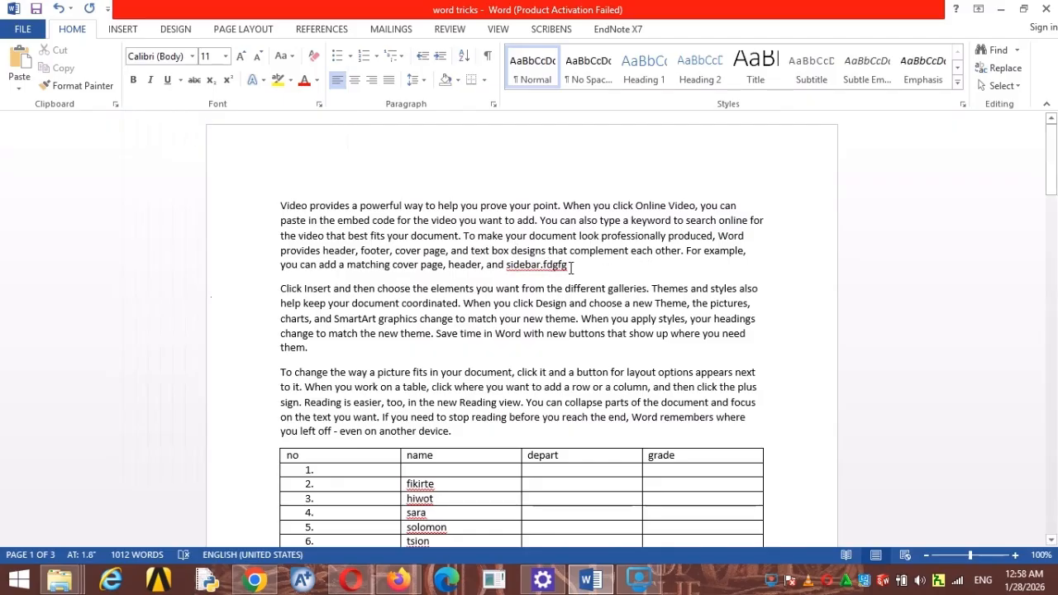
# Set the font size of "fdgfg" at the end of the first paragraph to 14.
pyautogui.moveTo(570, 266); pyautogui.dragTo(543, 266)
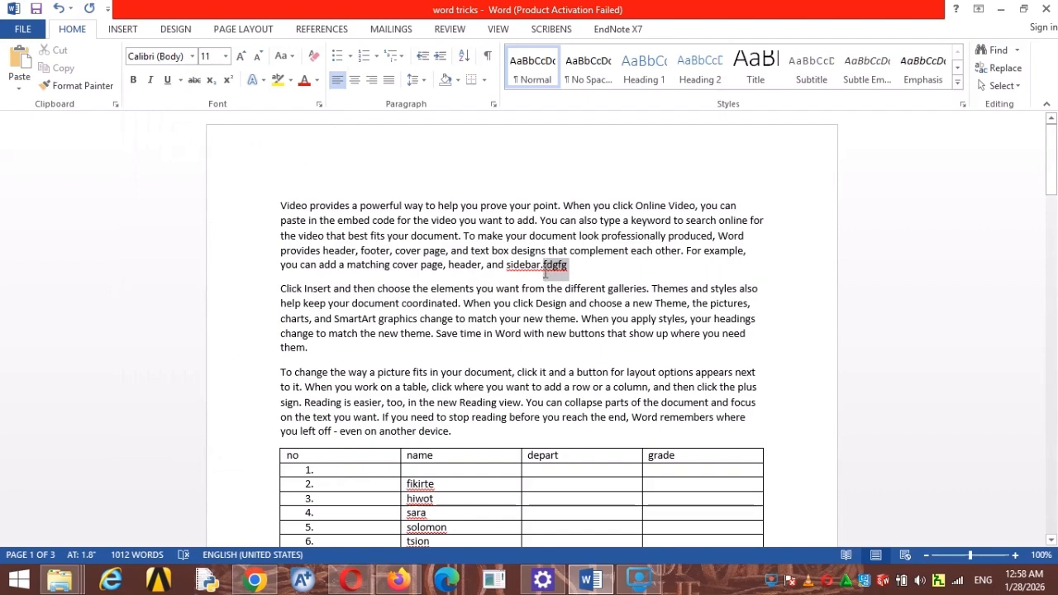
pyautogui.click(225, 56)
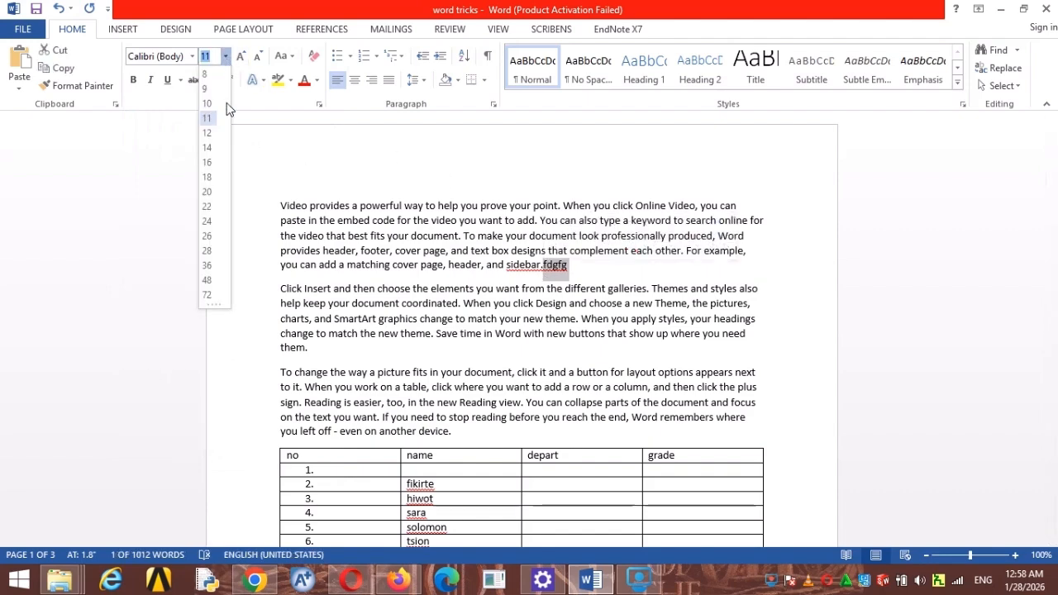
pyautogui.click(209, 147)
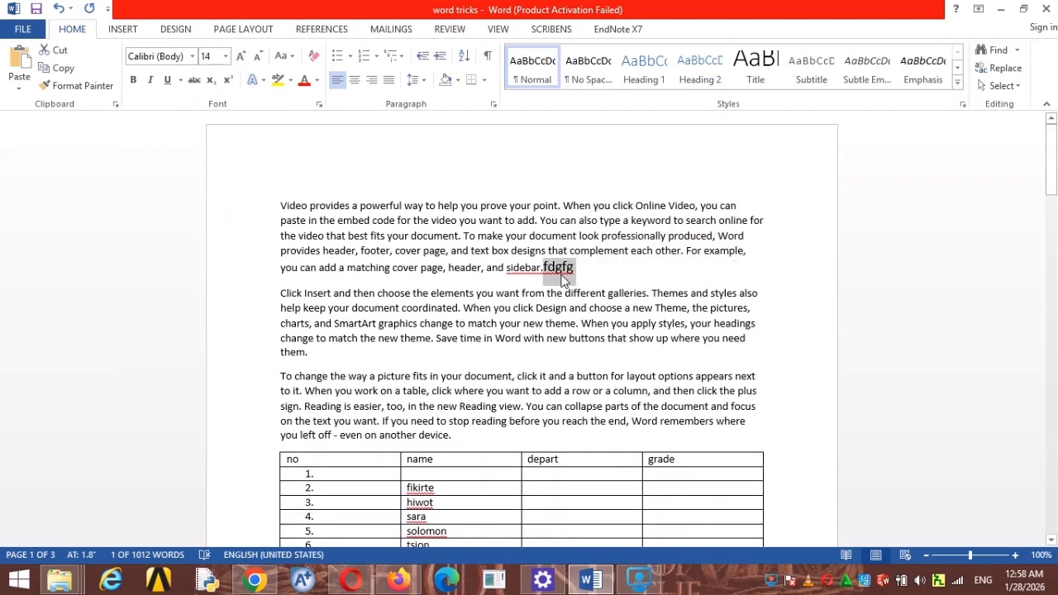
pyautogui.click(562, 281)
# Set the font size of "If you" in the third paragraph, above the table, to 14.
pyautogui.scroll(-2, 376, 280)
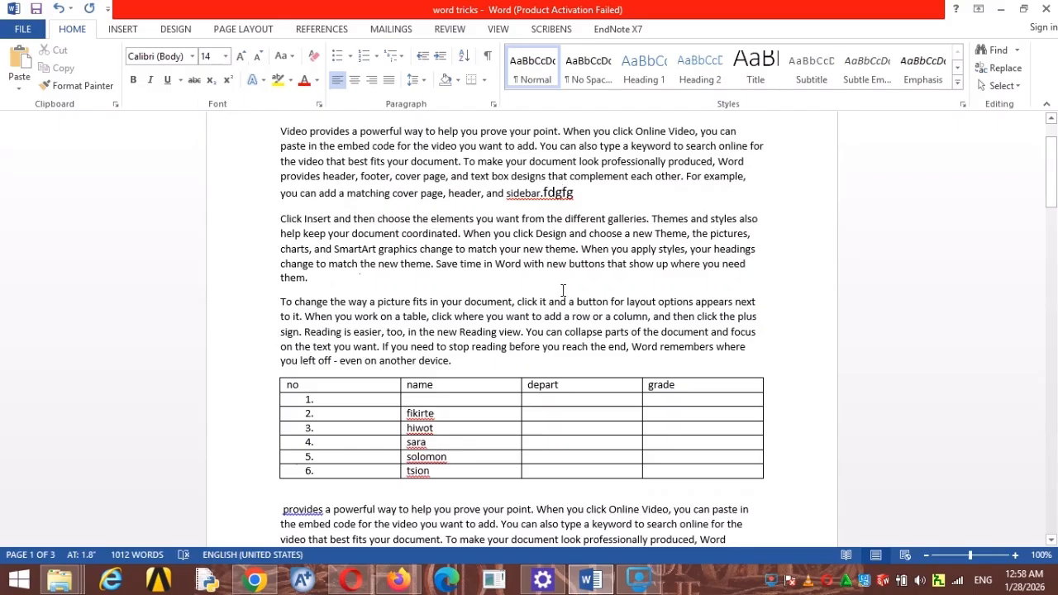
pyautogui.moveTo(383, 347); pyautogui.dragTo(410, 348)
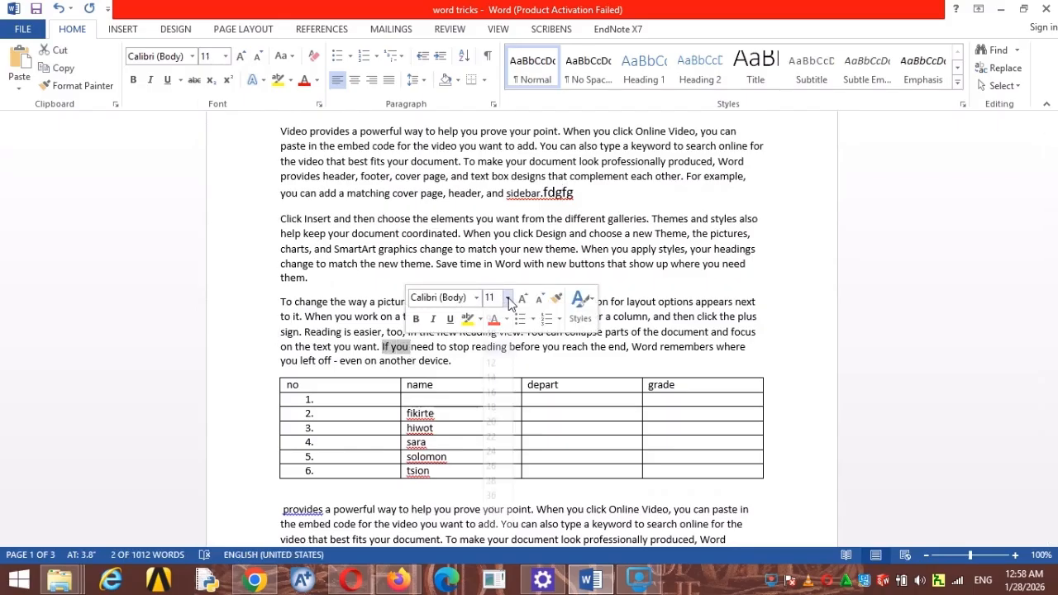
pyautogui.click(505, 298)
pyautogui.click(496, 397)
# Format "rapidly." at the end of the Paragraph 1 text as Calibri (Body), size 14.
pyautogui.scroll(-15, 497, 377)
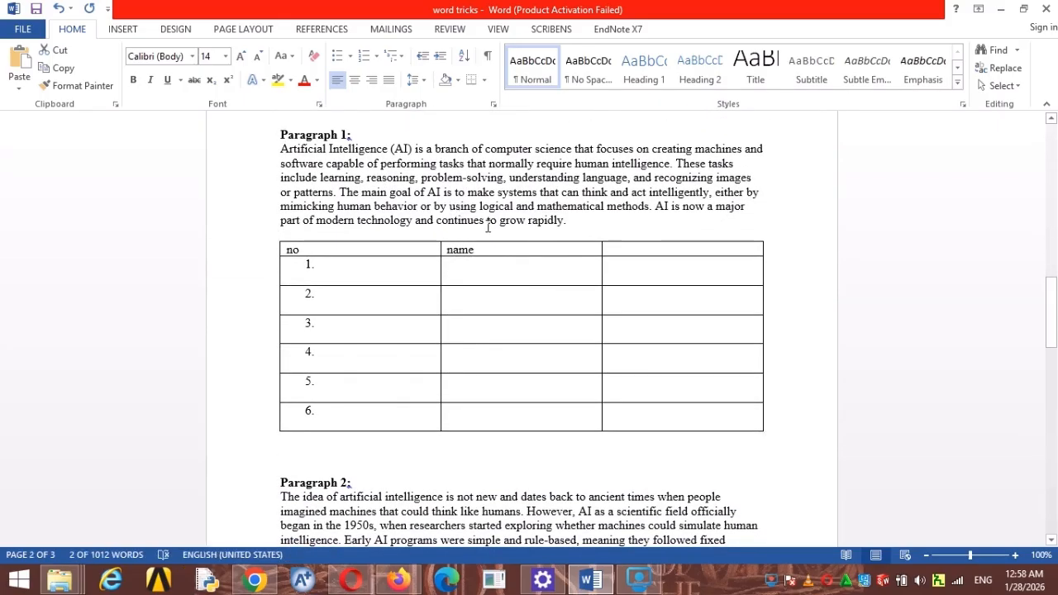
pyautogui.moveTo(529, 224); pyautogui.dragTo(568, 221)
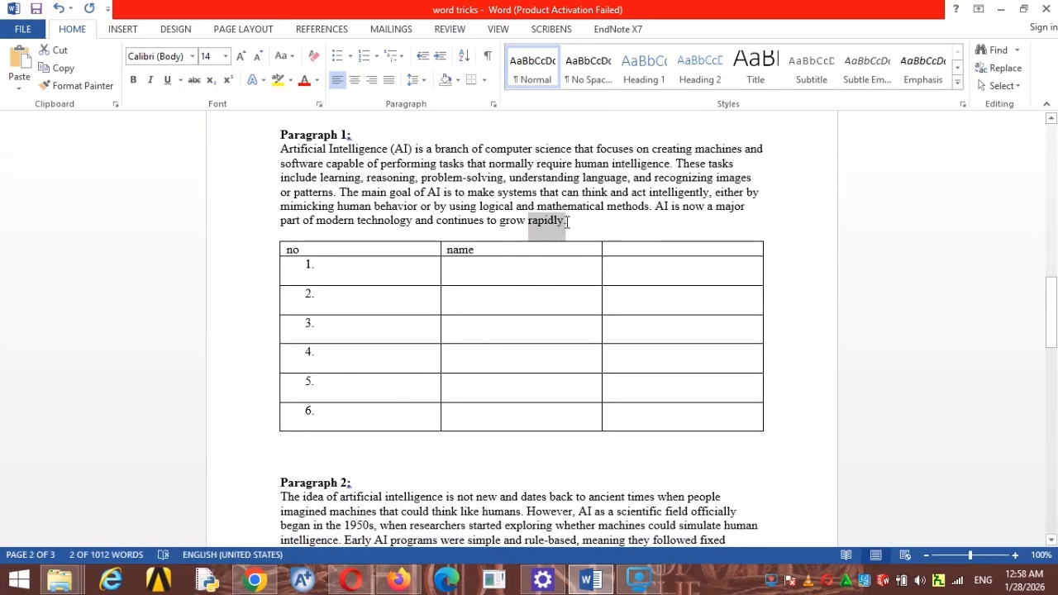
pyautogui.click(191, 56)
pyautogui.click(185, 112)
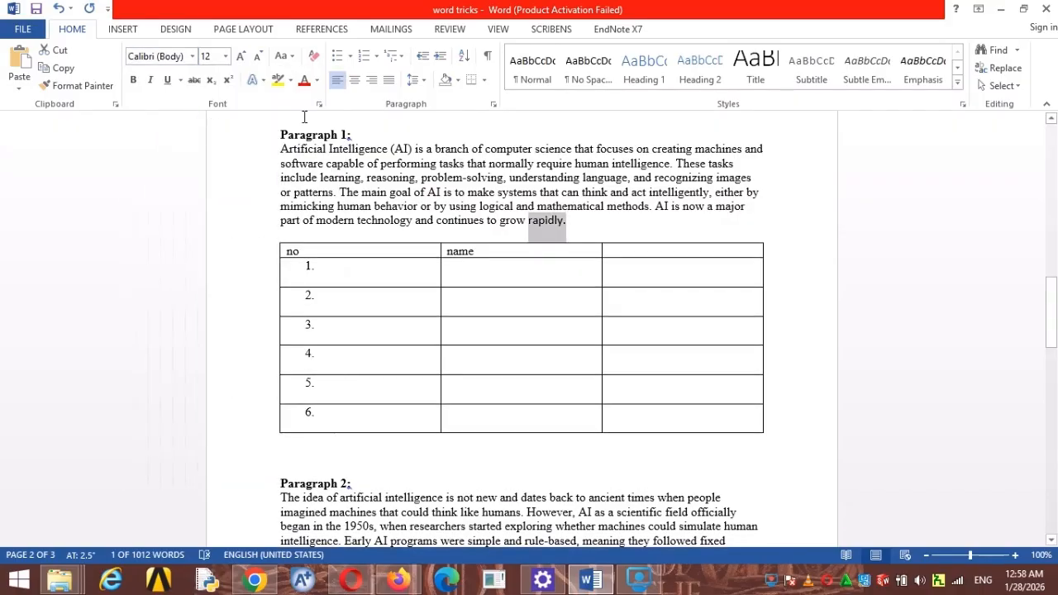
pyautogui.click(224, 56)
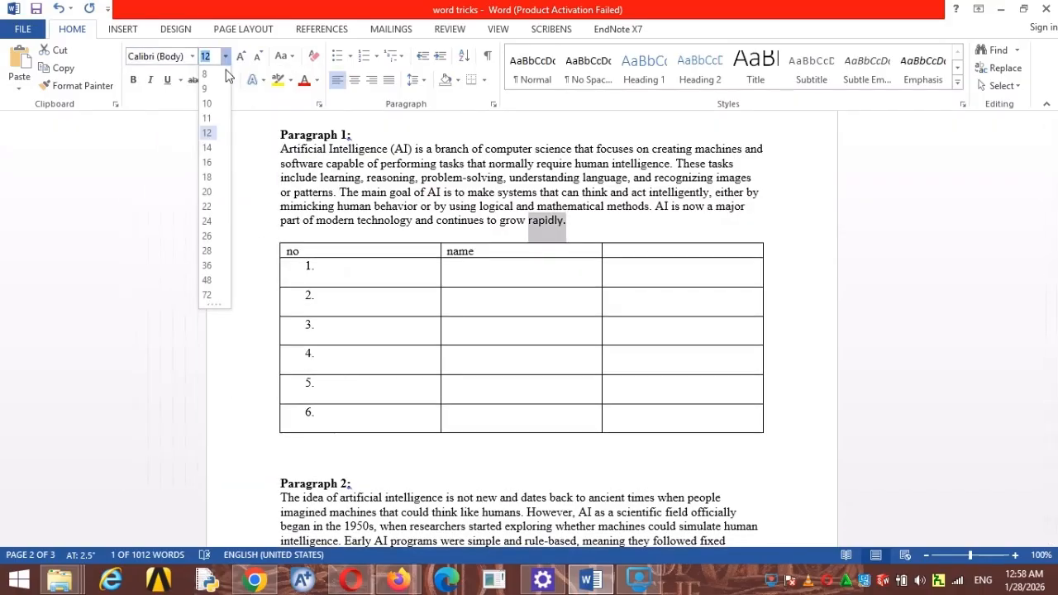
pyautogui.click(217, 151)
pyautogui.click(552, 228)
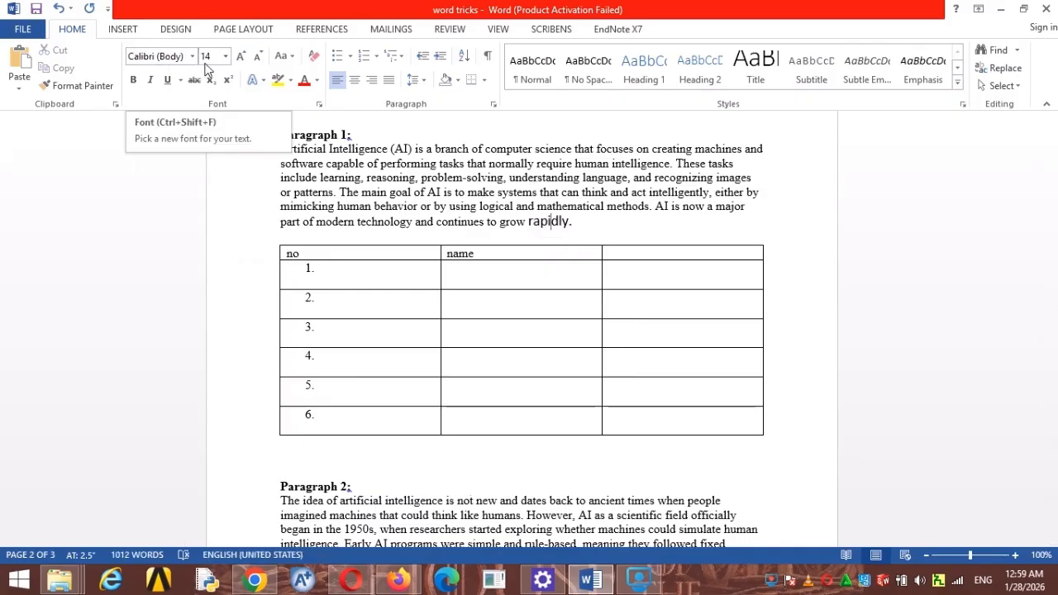
# Insert a space before "fdgfg" in the first paragraph, and use that word to select all text with similar formatting.
pyautogui.scroll(3, 600, 211)
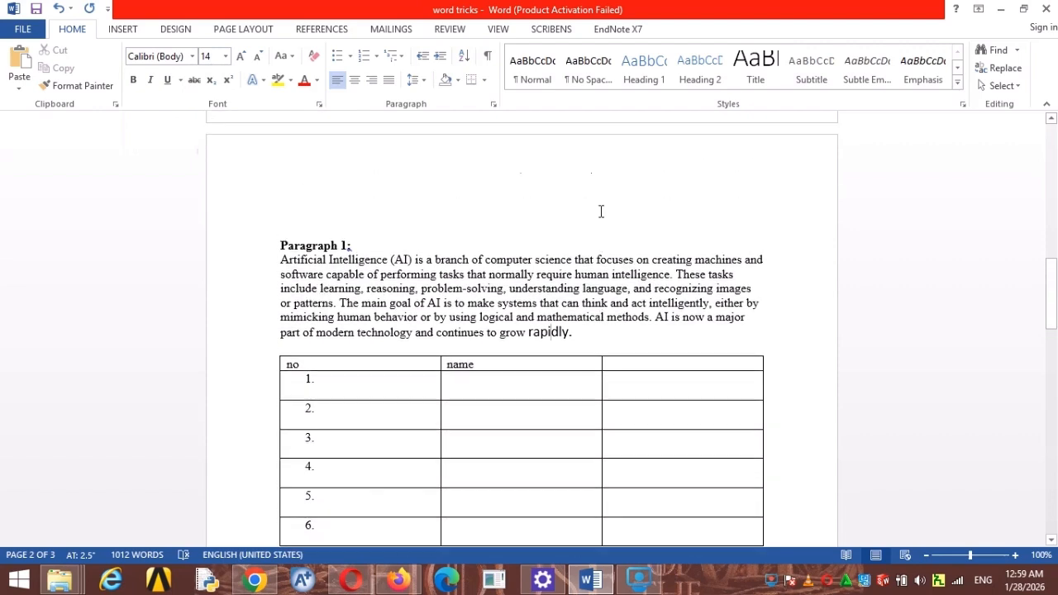
pyautogui.scroll(12, 600, 211)
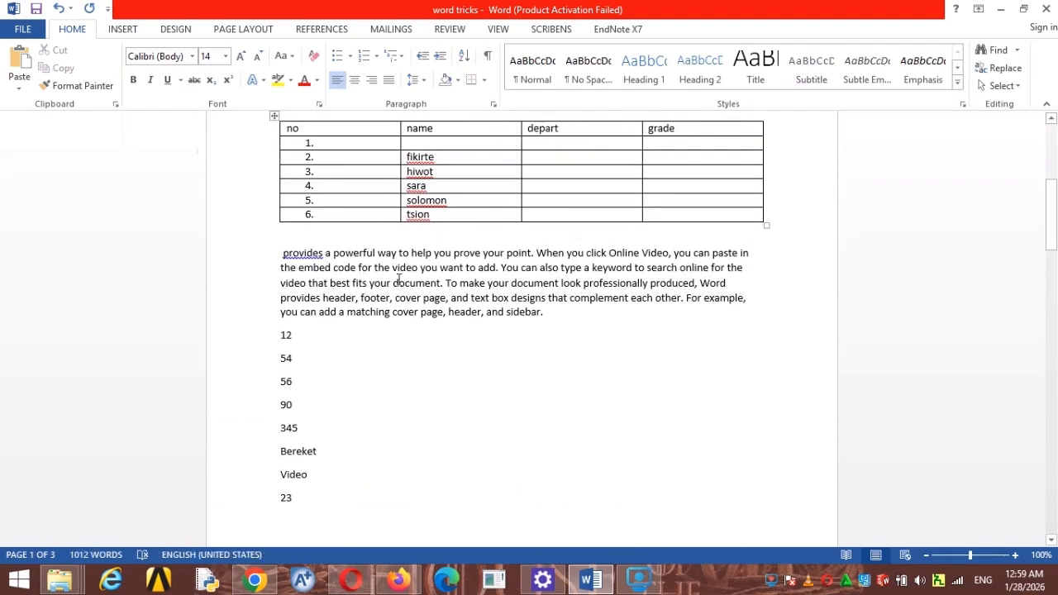
pyautogui.scroll(4, 396, 300)
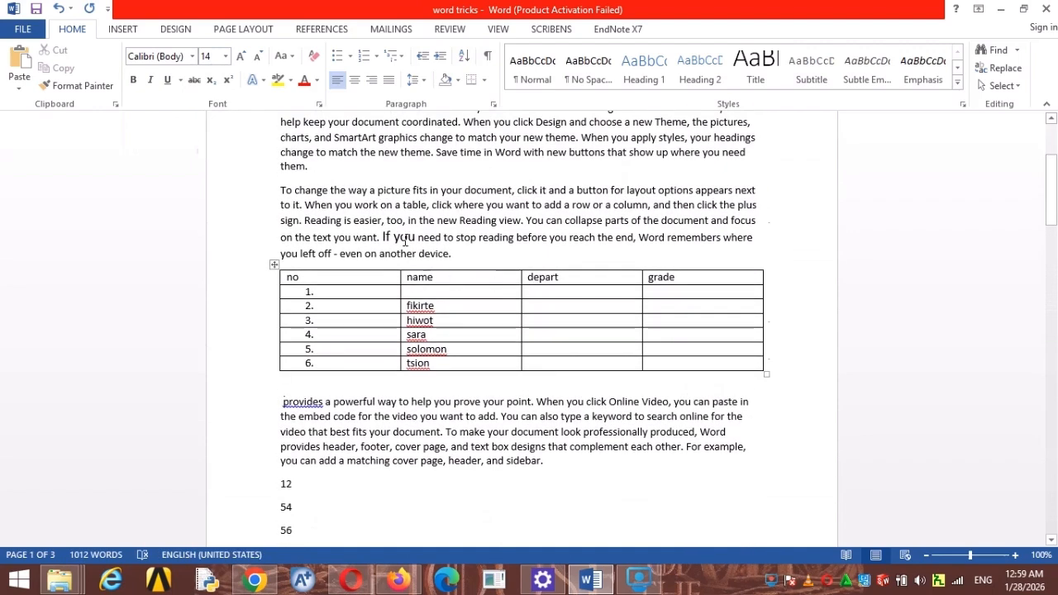
pyautogui.click(413, 238)
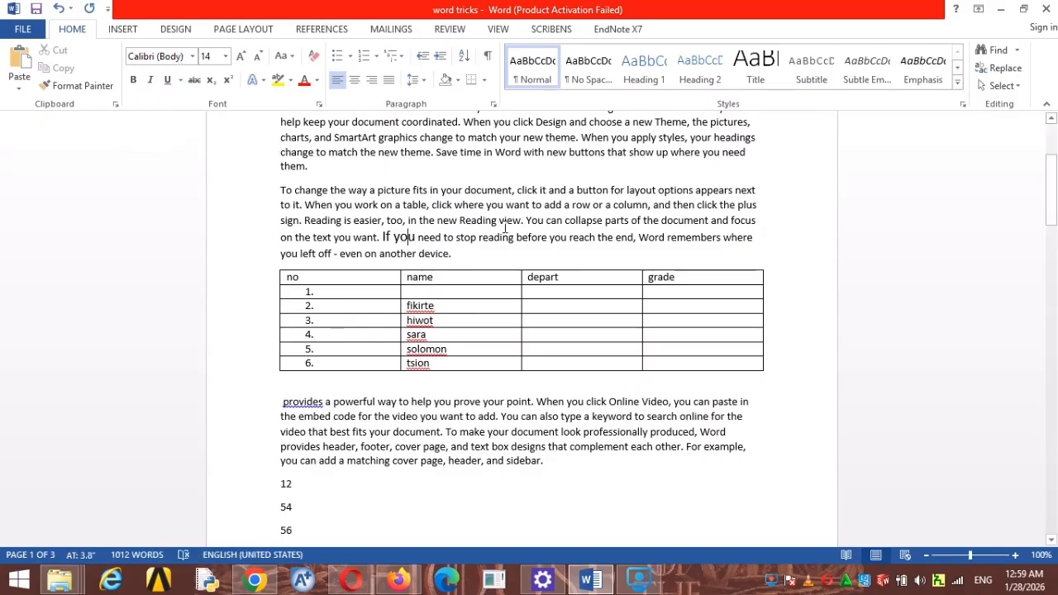
pyautogui.scroll(3, 505, 227)
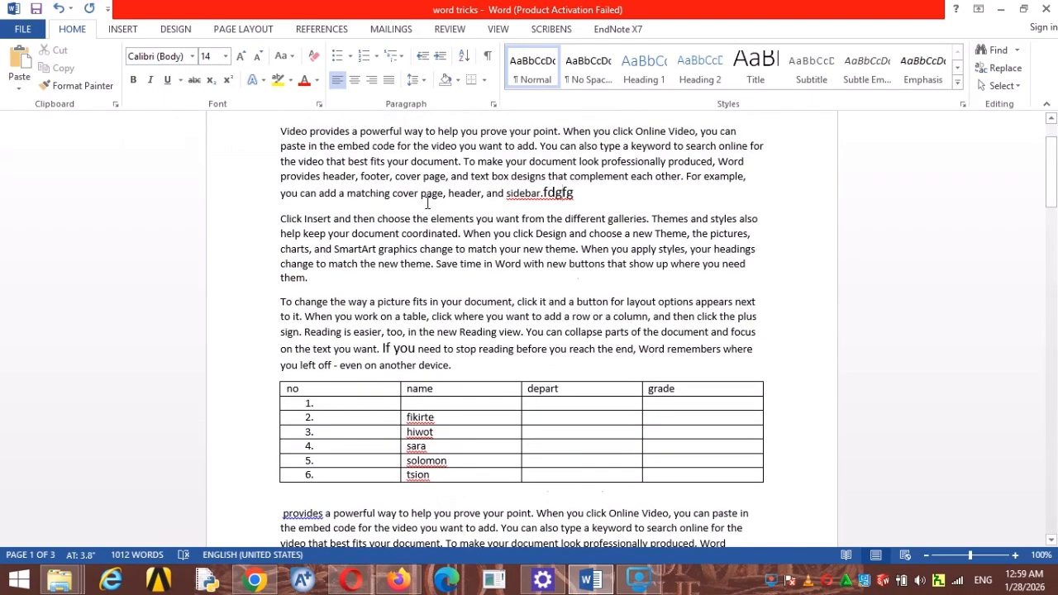
pyautogui.click(420, 198)
pyautogui.moveTo(546, 192); pyautogui.dragTo(587, 193)
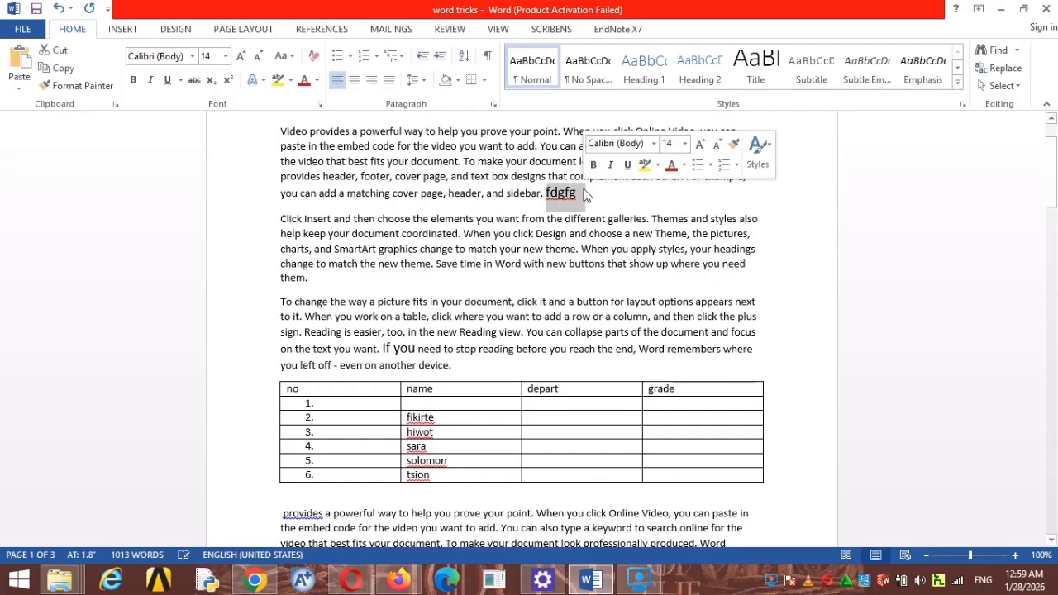
pyautogui.click(1005, 86)
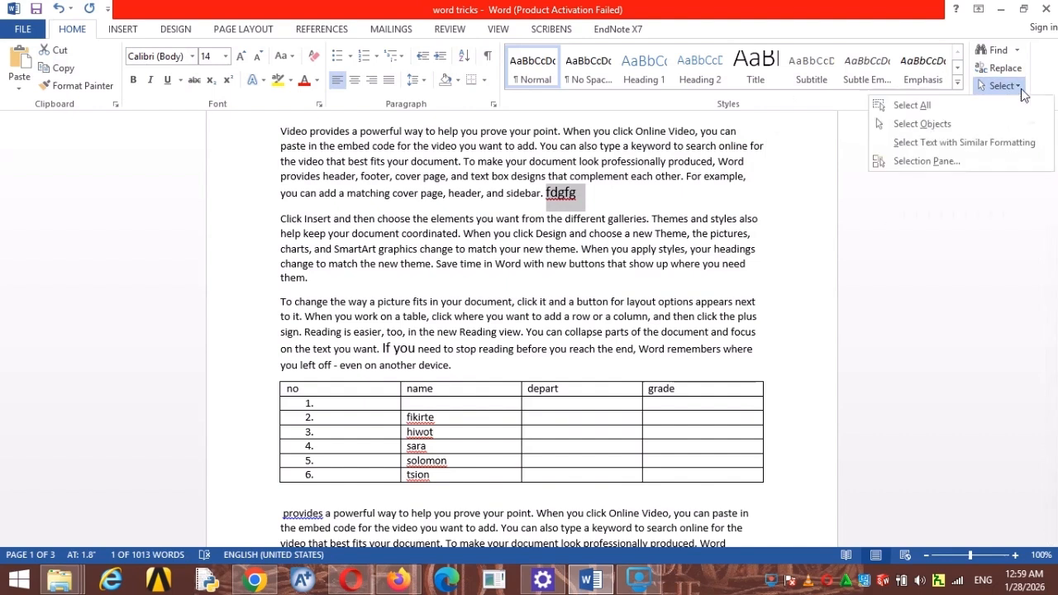
pyautogui.click(934, 145)
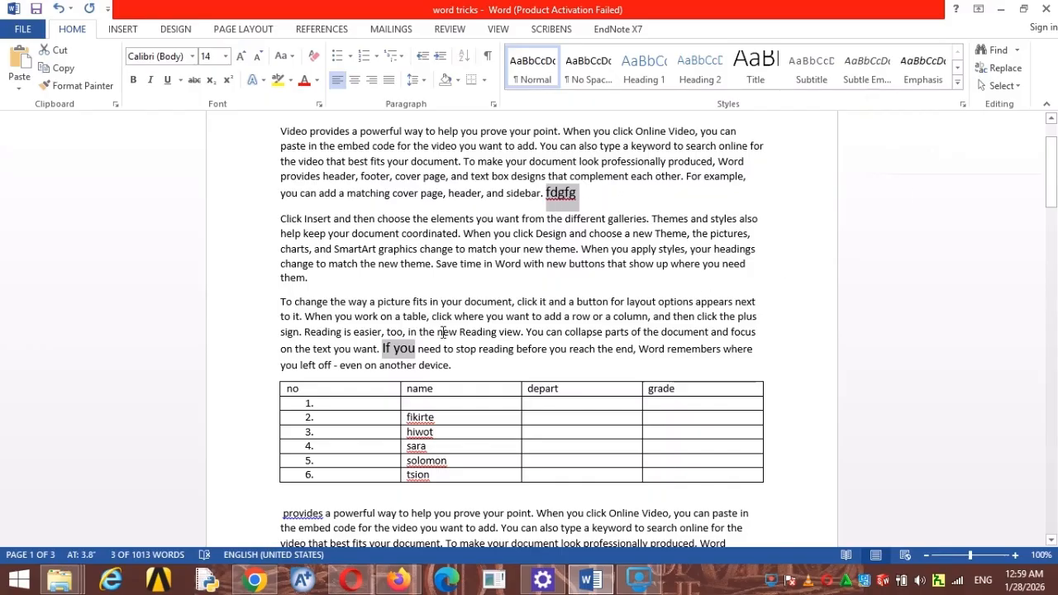
# Compare the font and size of "rapidly." under Paragraph 1 with those of "If you" and "fdgfg", and look over the available fonts.
pyautogui.moveTo(1052, 189); pyautogui.dragTo(1056, 312)
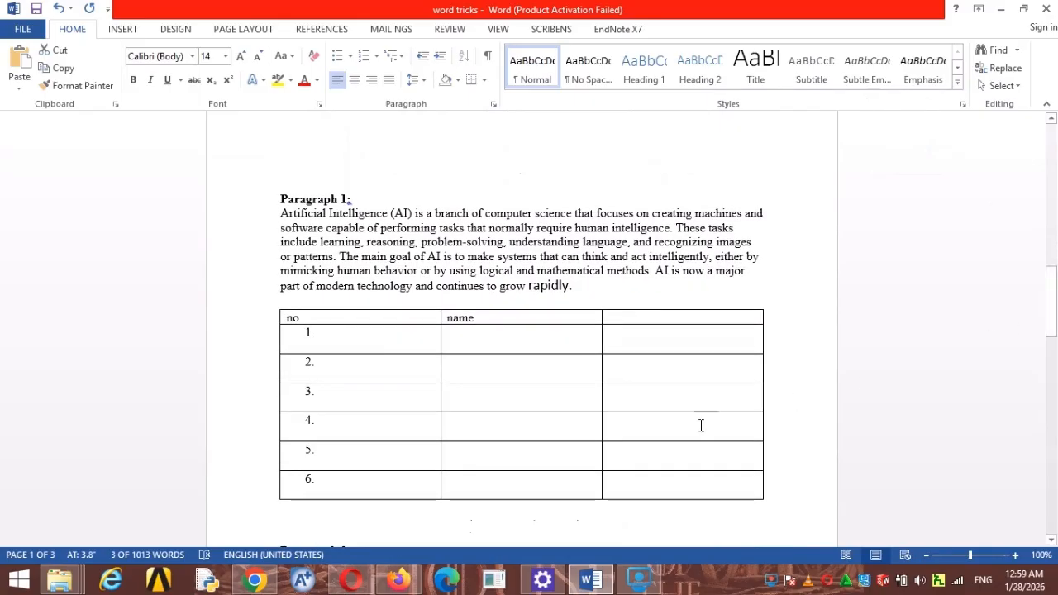
pyautogui.click(548, 288)
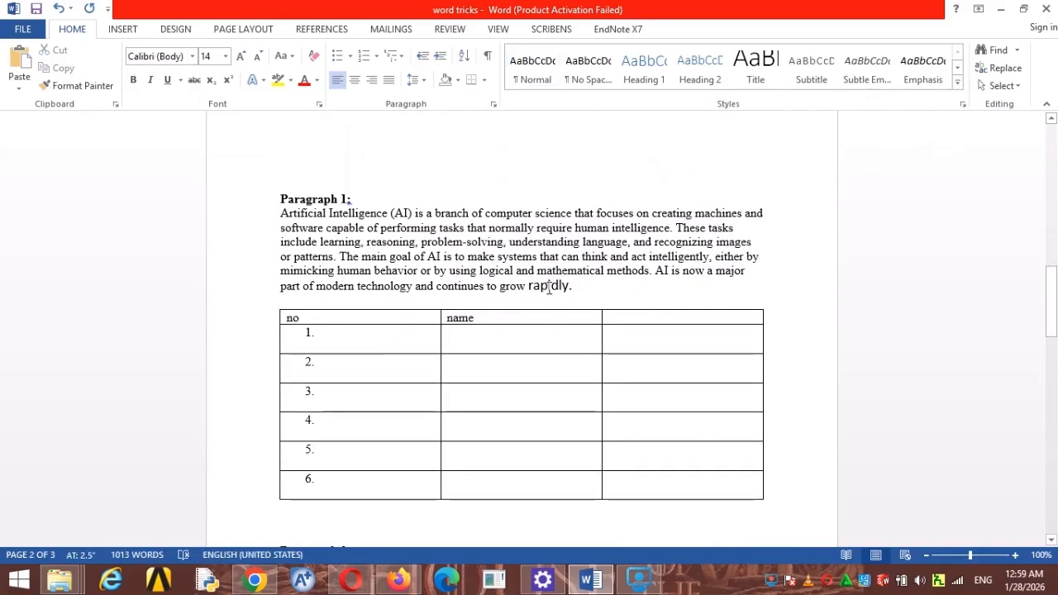
pyautogui.moveTo(529, 289); pyautogui.dragTo(576, 285)
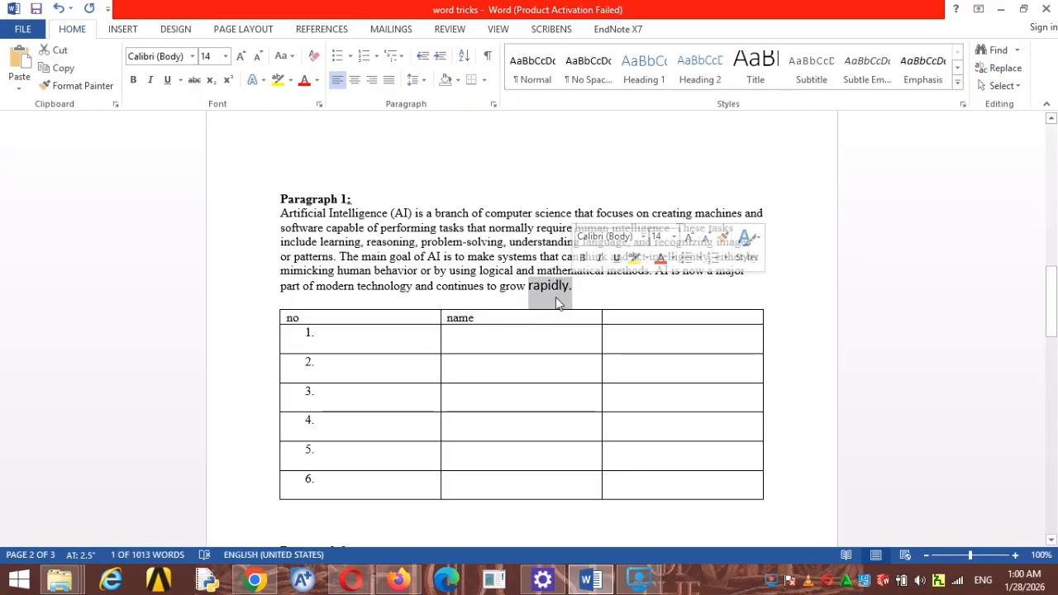
pyautogui.click(562, 290)
pyautogui.scroll(5, 563, 298)
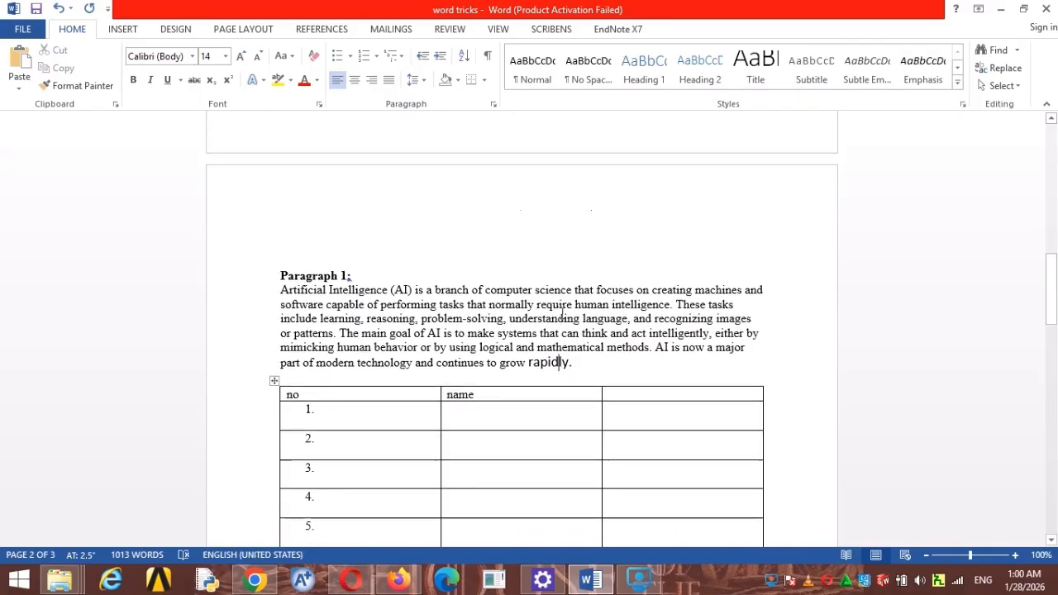
pyautogui.scroll(10, 562, 311)
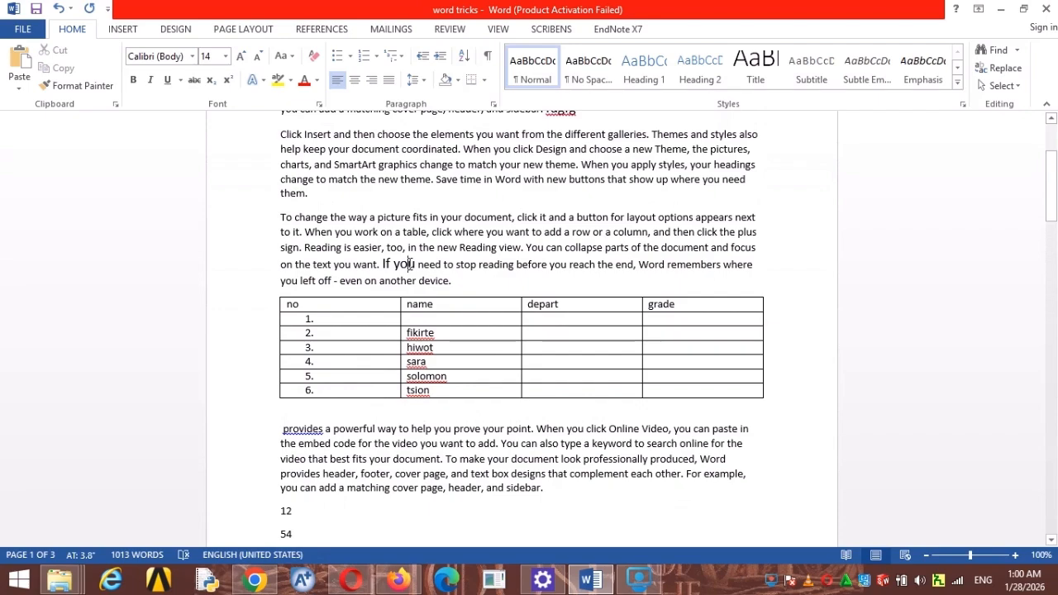
pyautogui.scroll(2, 409, 263)
pyautogui.scroll(1, 409, 264)
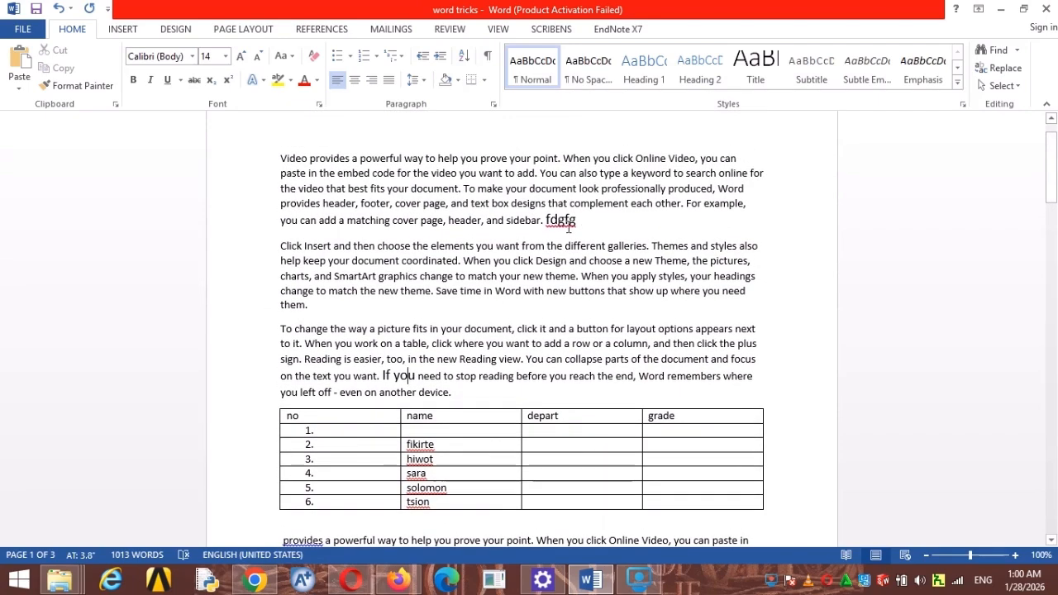
pyautogui.scroll(-18, 566, 235)
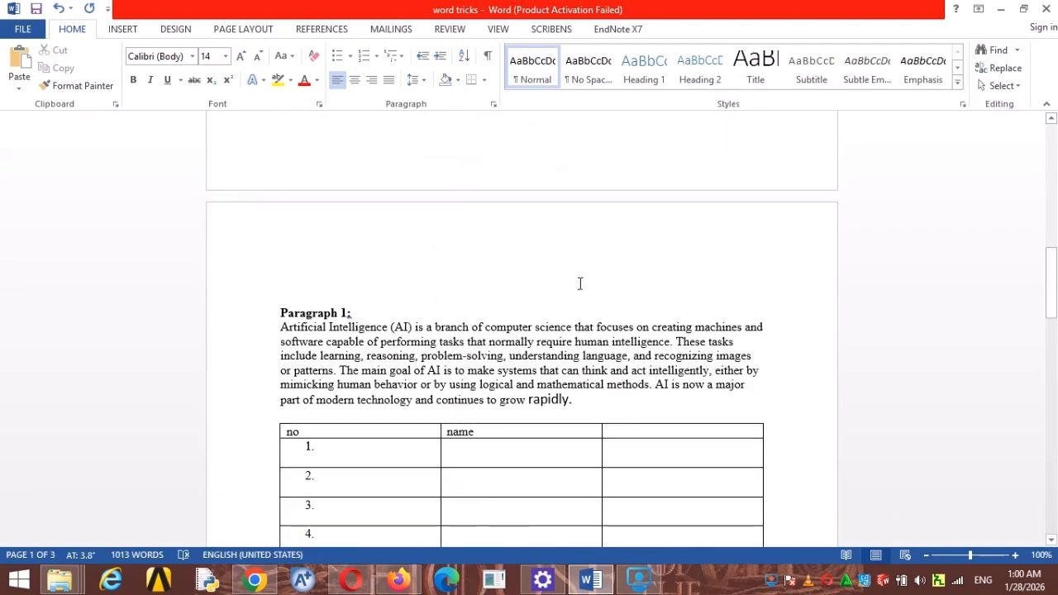
pyautogui.click(557, 397)
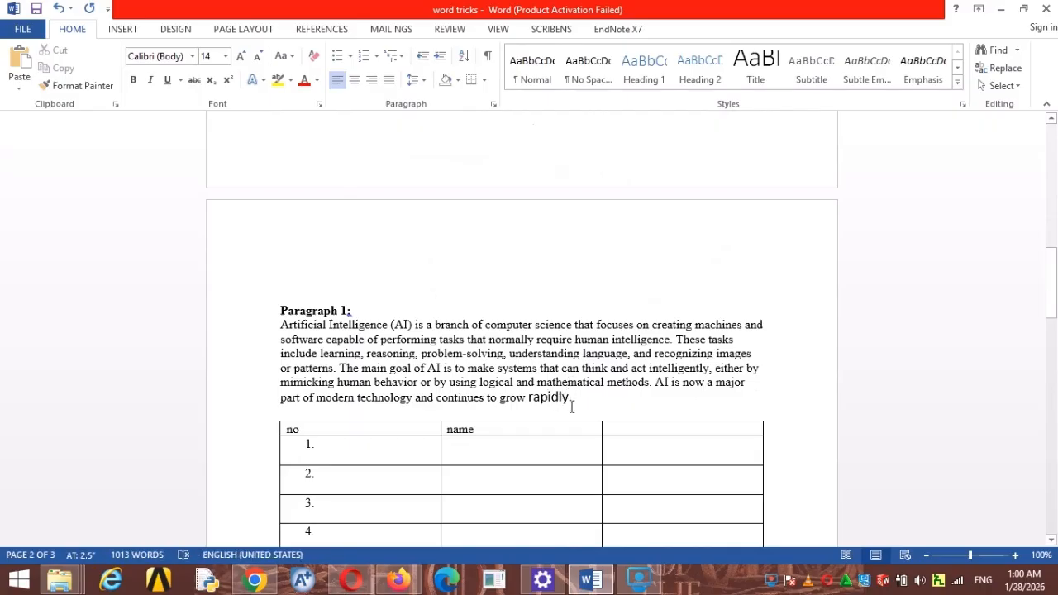
pyautogui.moveTo(570, 400); pyautogui.dragTo(530, 403)
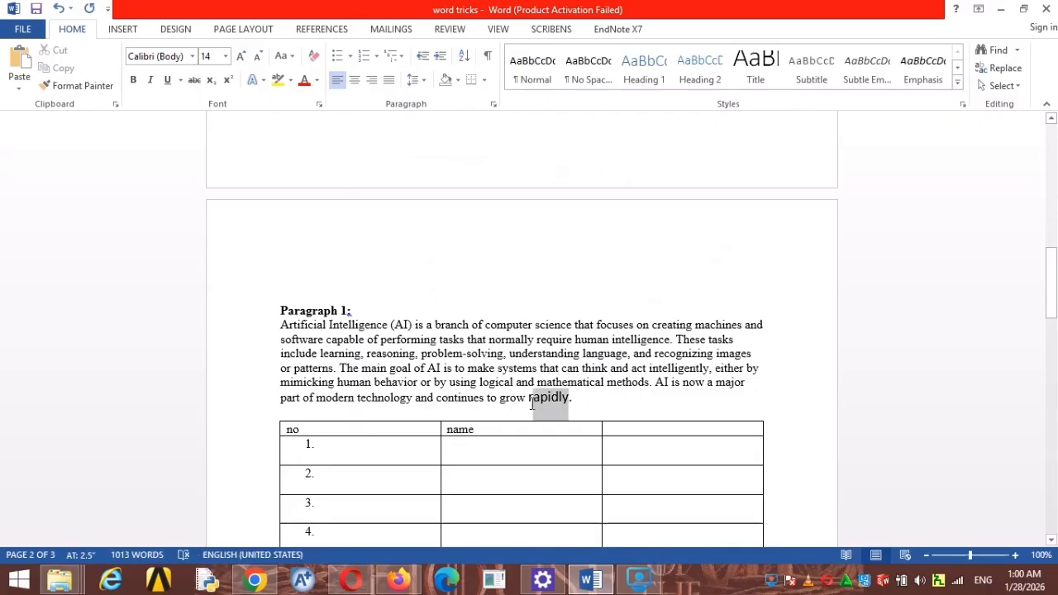
pyautogui.scroll(8, 536, 397)
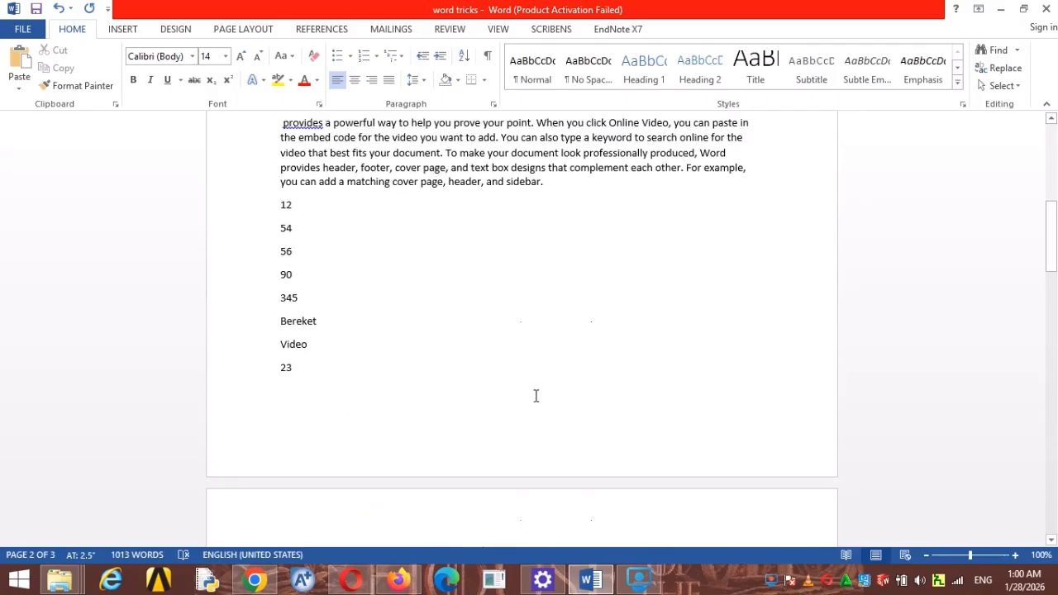
pyautogui.scroll(8, 381, 348)
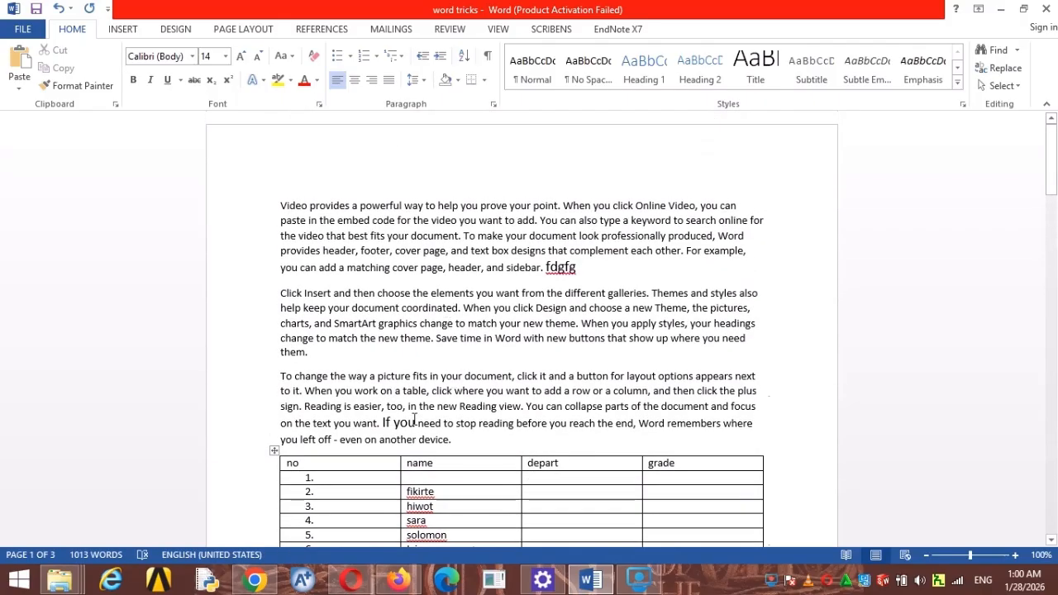
pyautogui.click(567, 264)
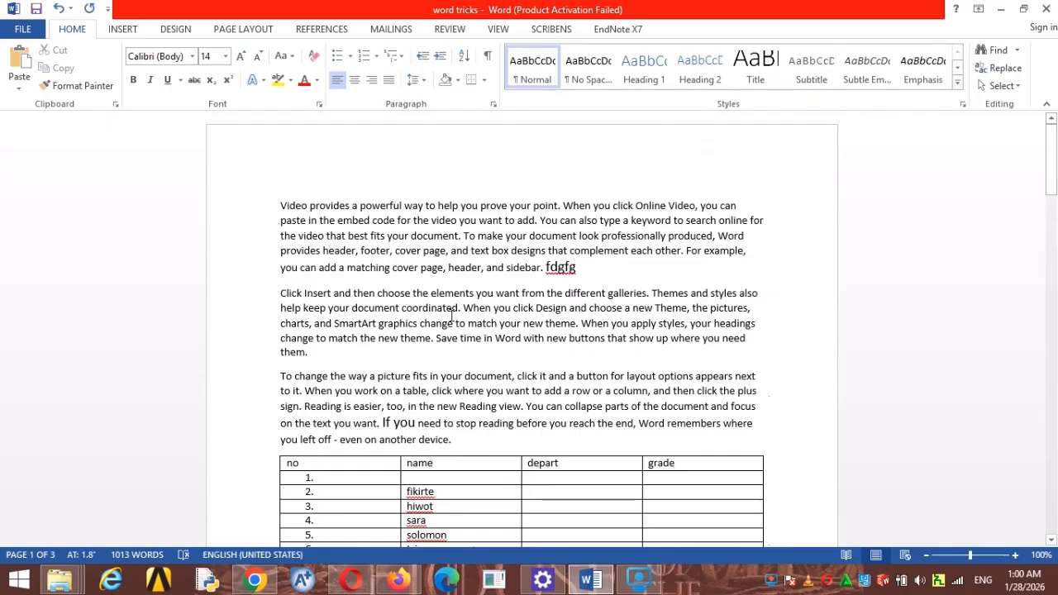
pyautogui.scroll(-4, 483, 310)
pyautogui.scroll(4, 482, 305)
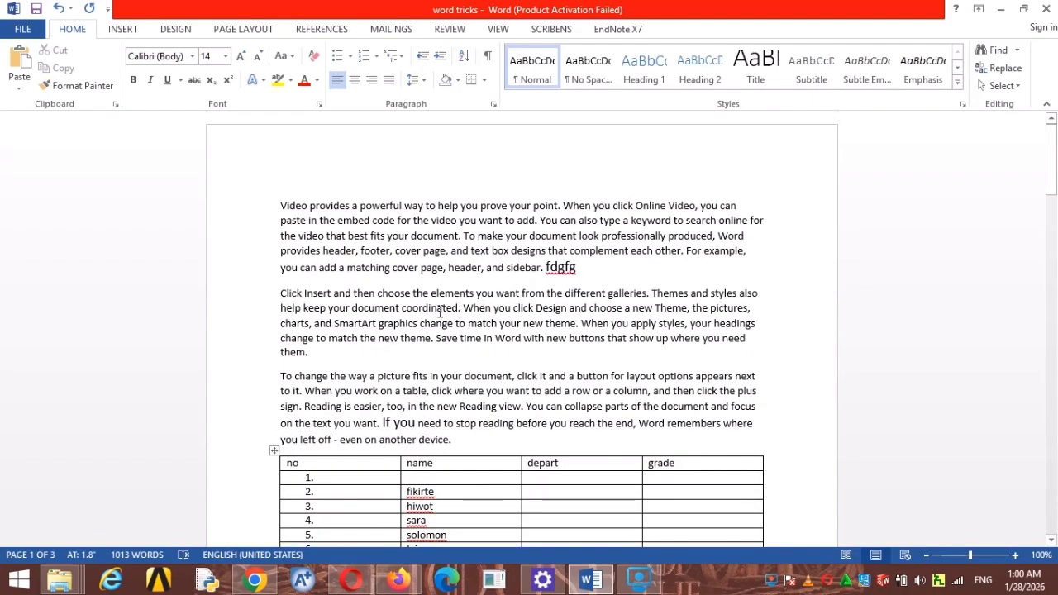
pyautogui.click(193, 56)
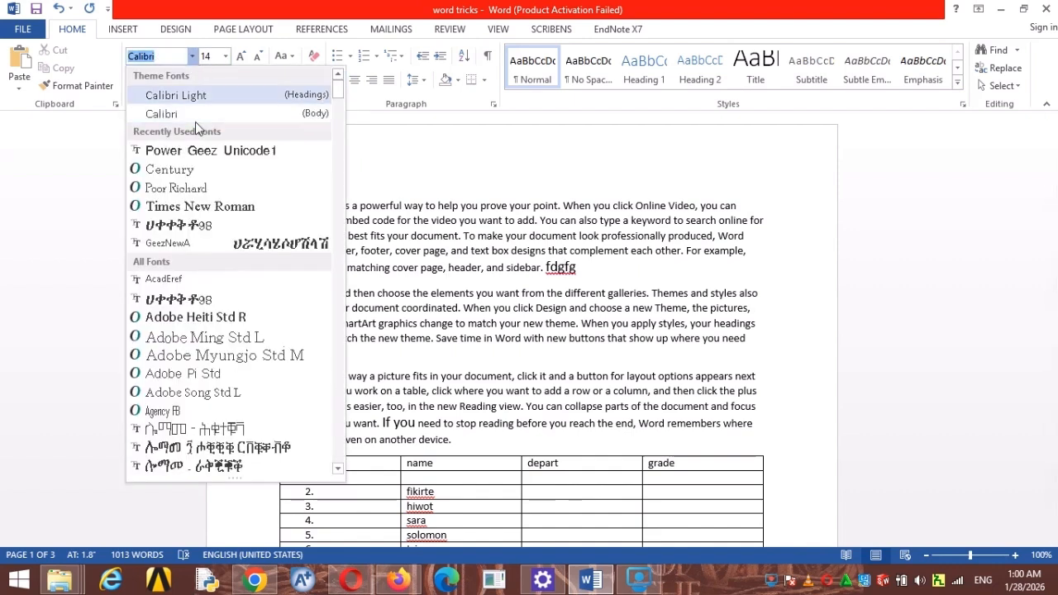
pyautogui.click(503, 177)
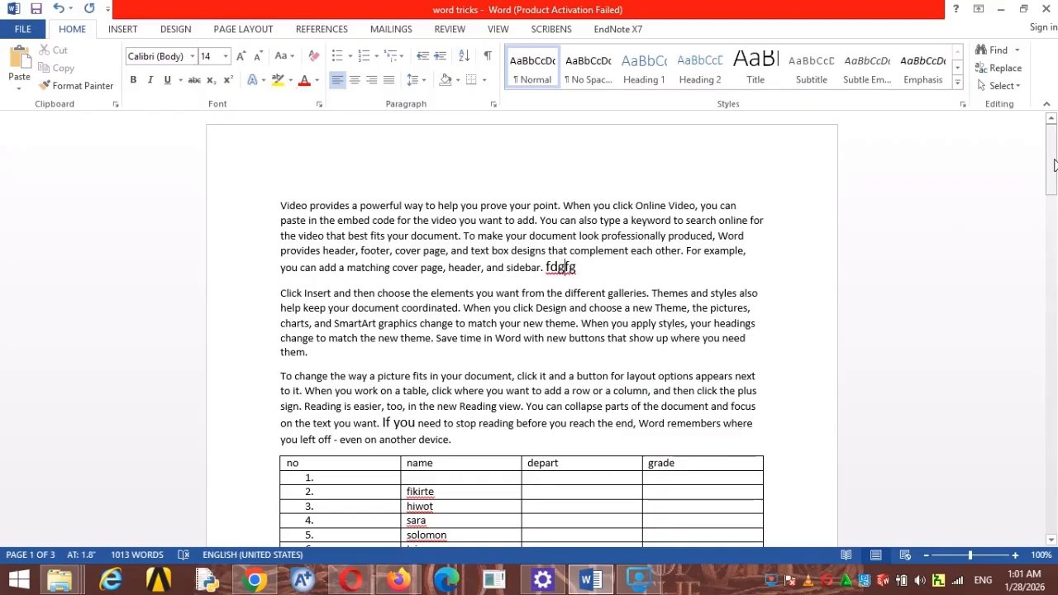
pyautogui.moveTo(1054, 166); pyautogui.dragTo(1053, 180)
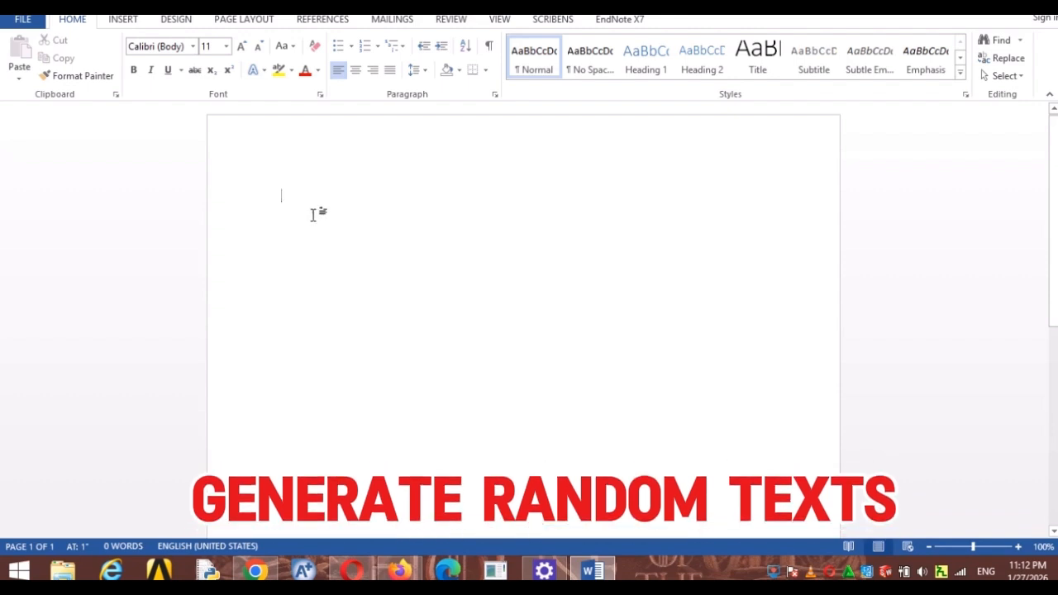
# Generate four paragraphs of five sentences of random text in the blank document with the formula =rand(4,5).
pyautogui.write('=rand(')
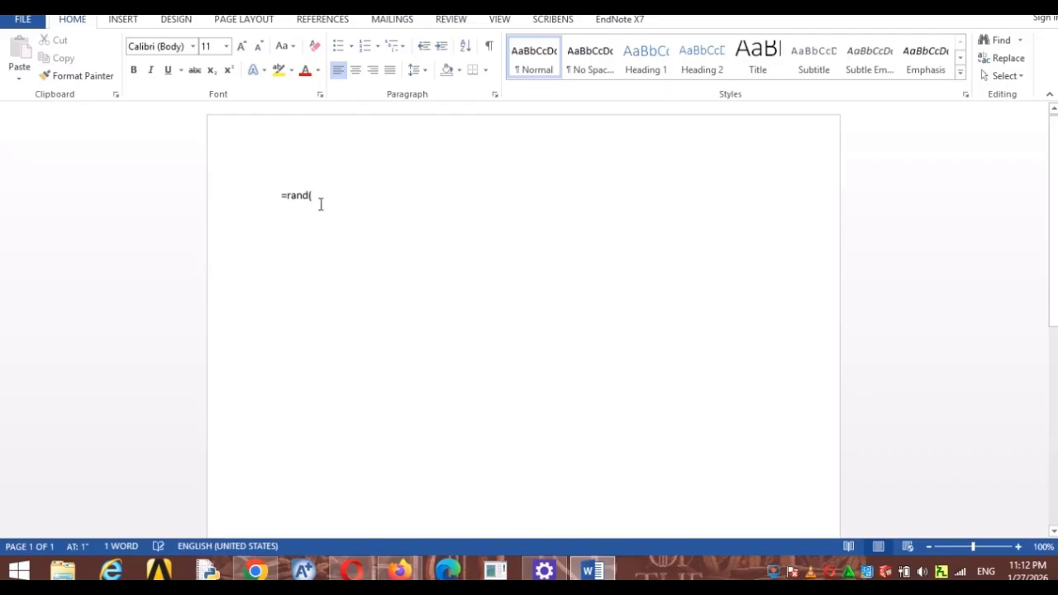
pyautogui.write('4,5')
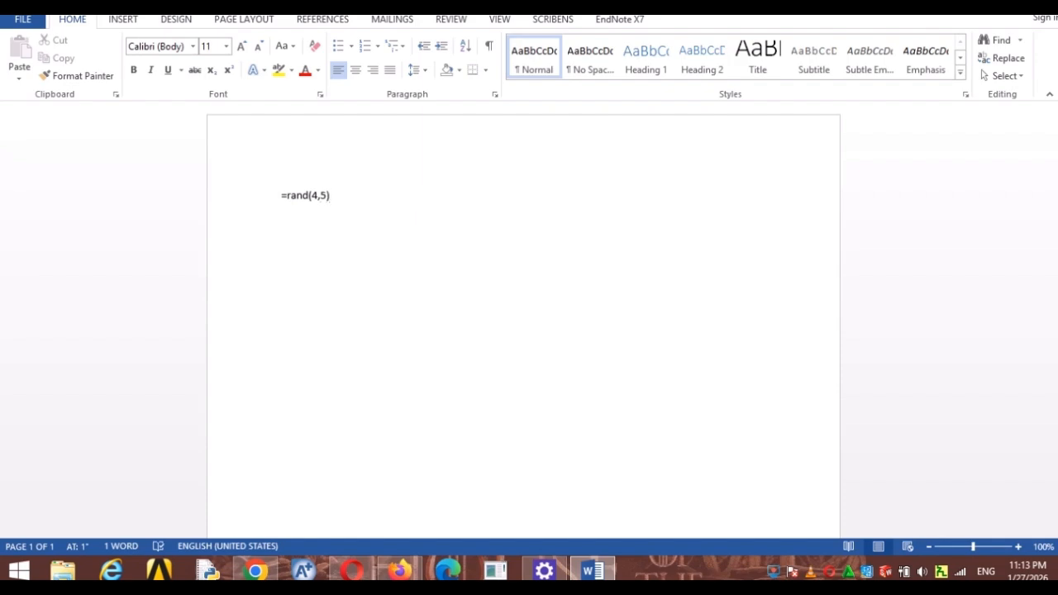
pyautogui.press('Return')
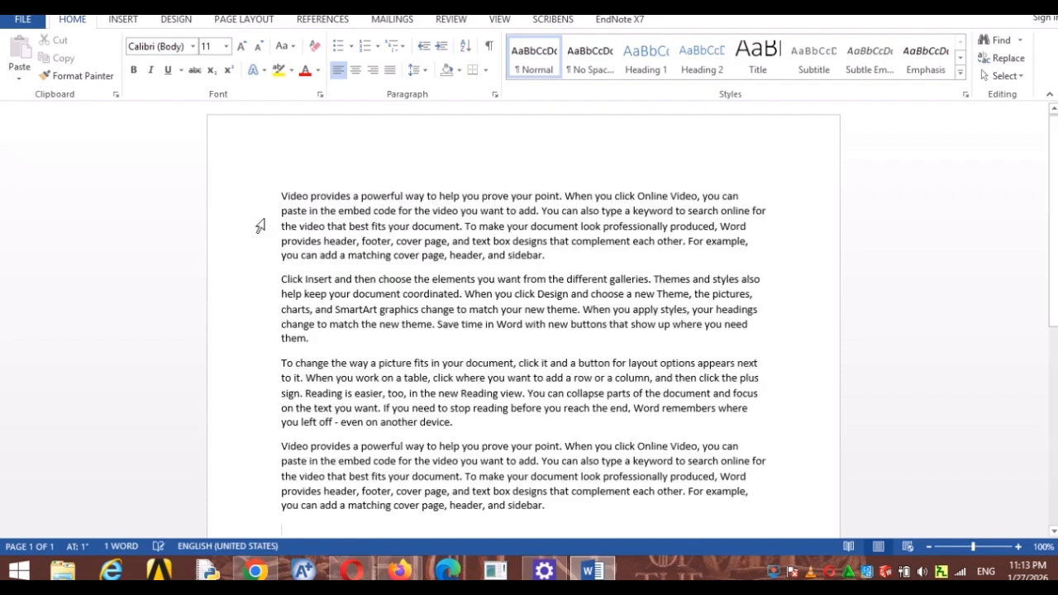
pyautogui.scroll(-2, 483, 320)
pyautogui.scroll(2, 482, 321)
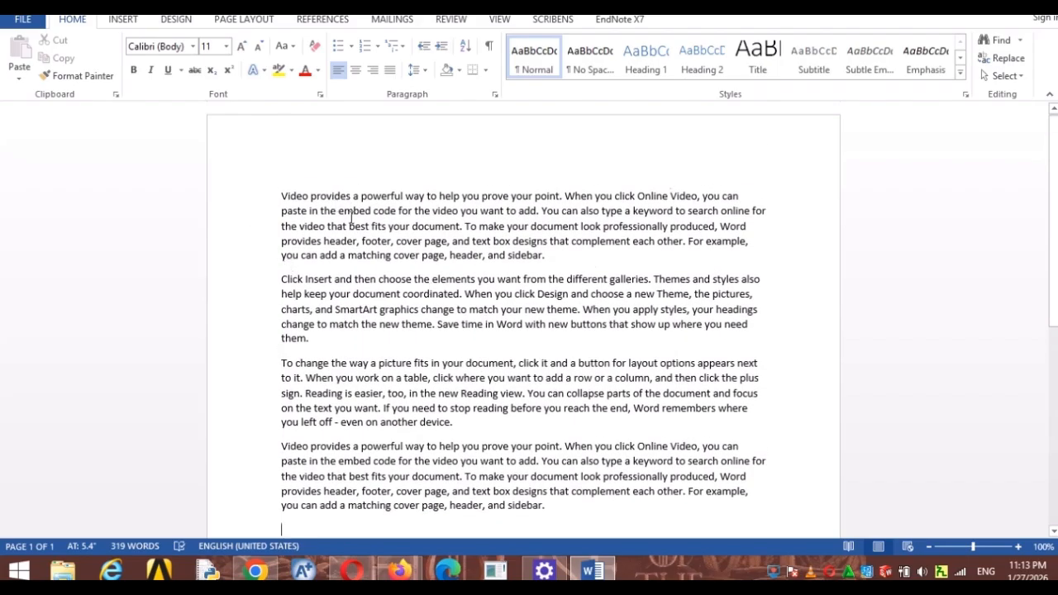
# Examine the generated text, checking the number of paragraphs and the sentences within the first paragraph.
pyautogui.moveTo(281, 195); pyautogui.dragTo(560, 265)
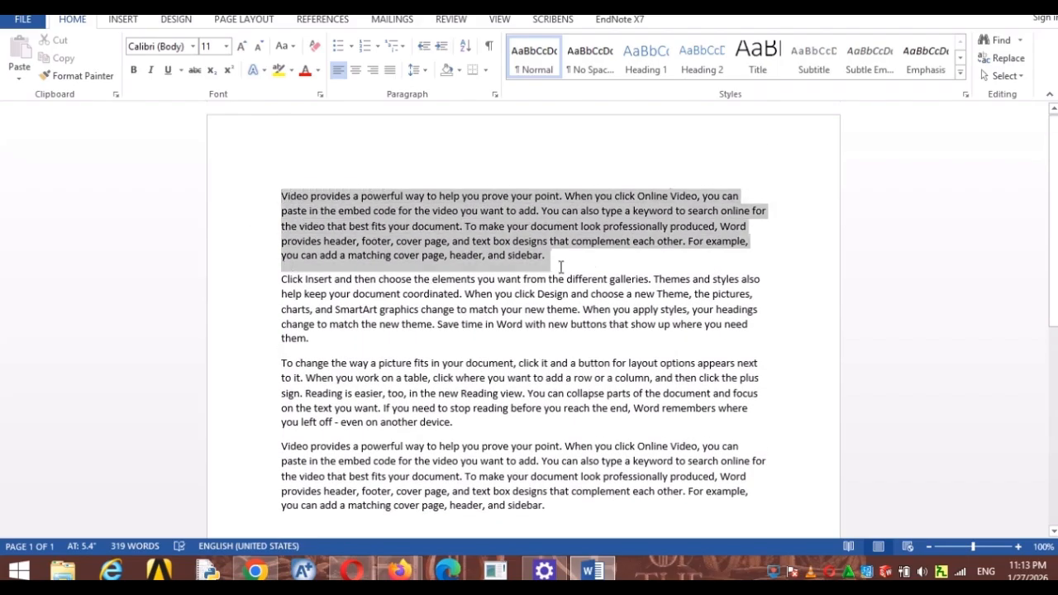
pyautogui.moveTo(283, 281); pyautogui.dragTo(337, 336)
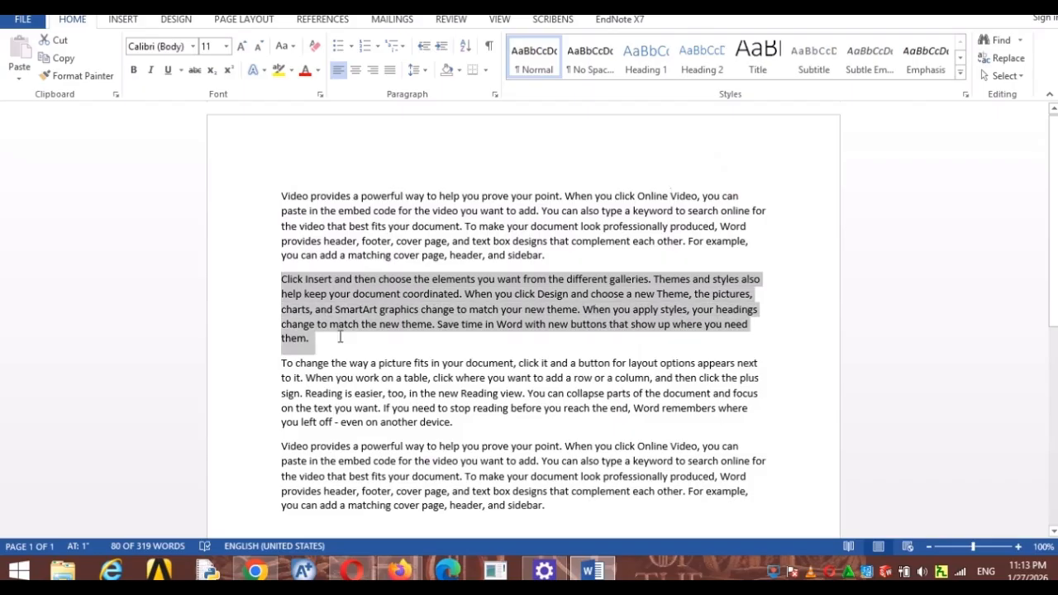
pyautogui.moveTo(281, 364); pyautogui.dragTo(455, 428)
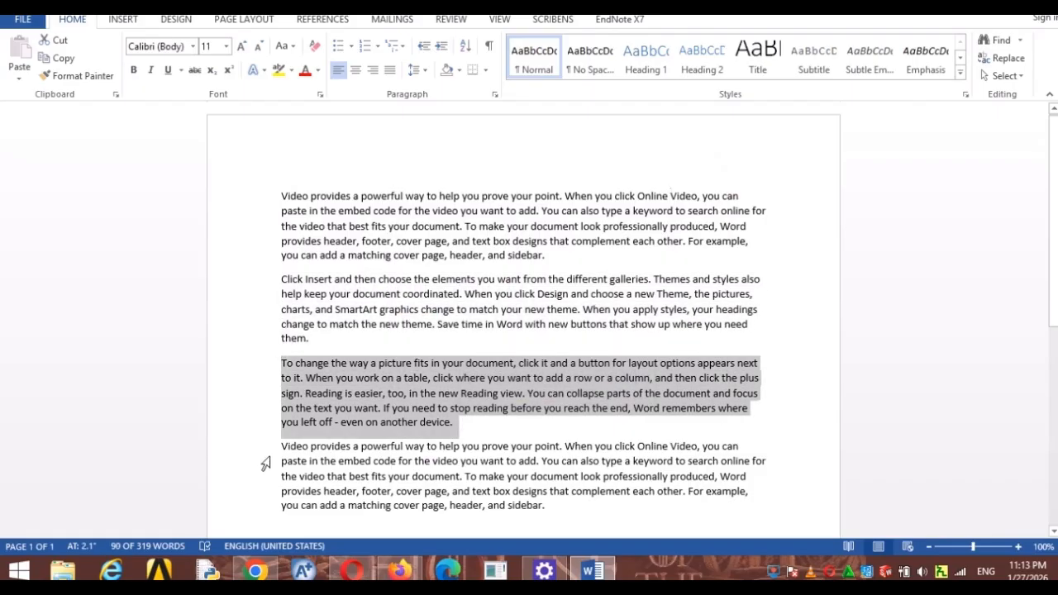
pyautogui.moveTo(280, 448); pyautogui.dragTo(578, 513)
pyautogui.click(362, 240)
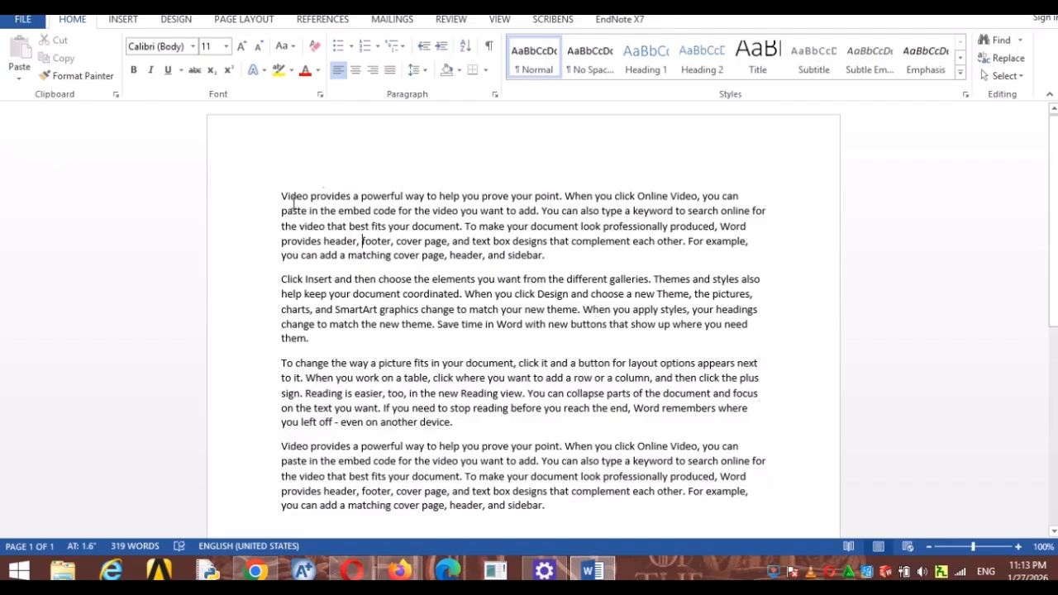
pyautogui.moveTo(281, 196); pyautogui.dragTo(684, 243)
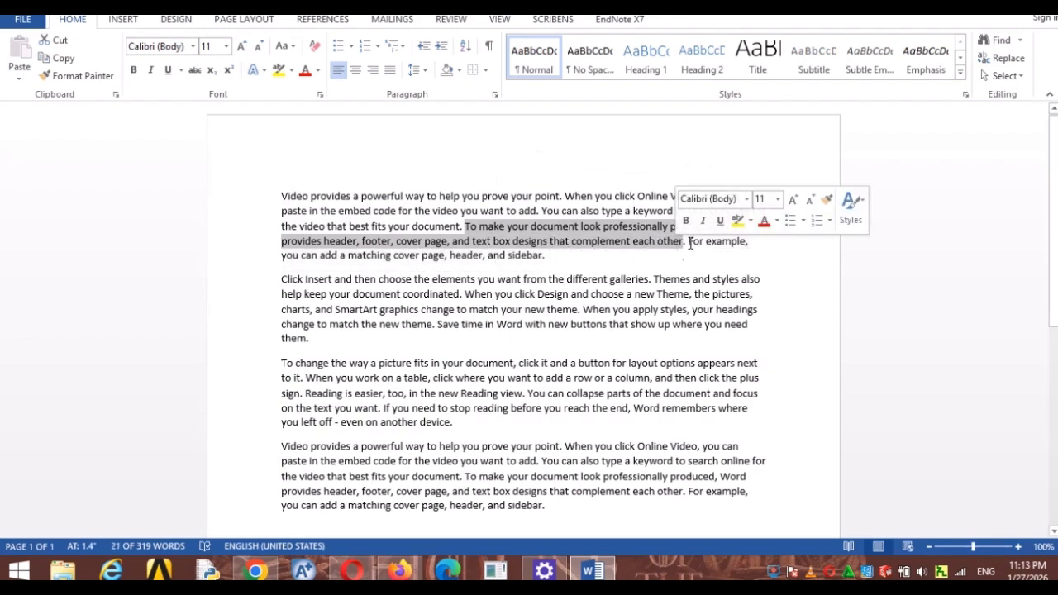
pyautogui.keyDown('ctrl'); pyautogui.click(690, 243); pyautogui.keyUp('ctrl')
pyautogui.press('Right')
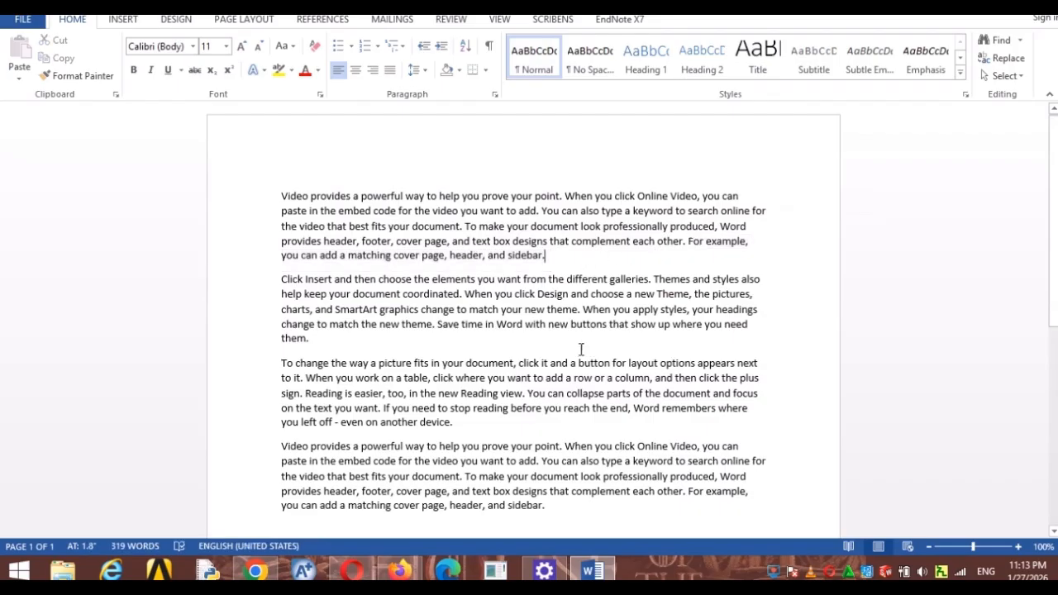
pyautogui.scroll(-2, 603, 343)
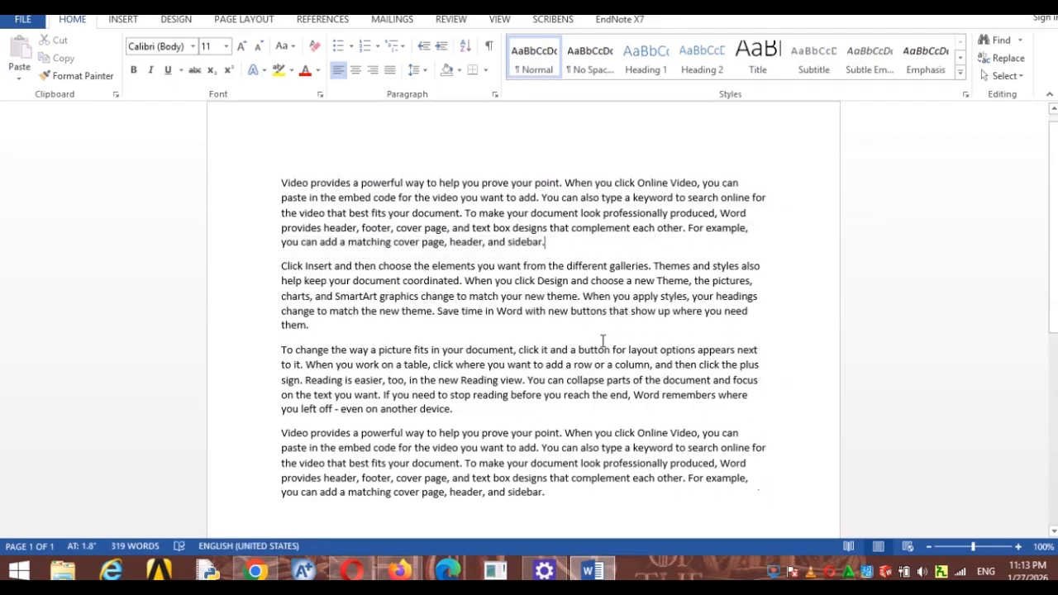
pyautogui.scroll(2, 597, 343)
pyautogui.scroll(-2, 597, 344)
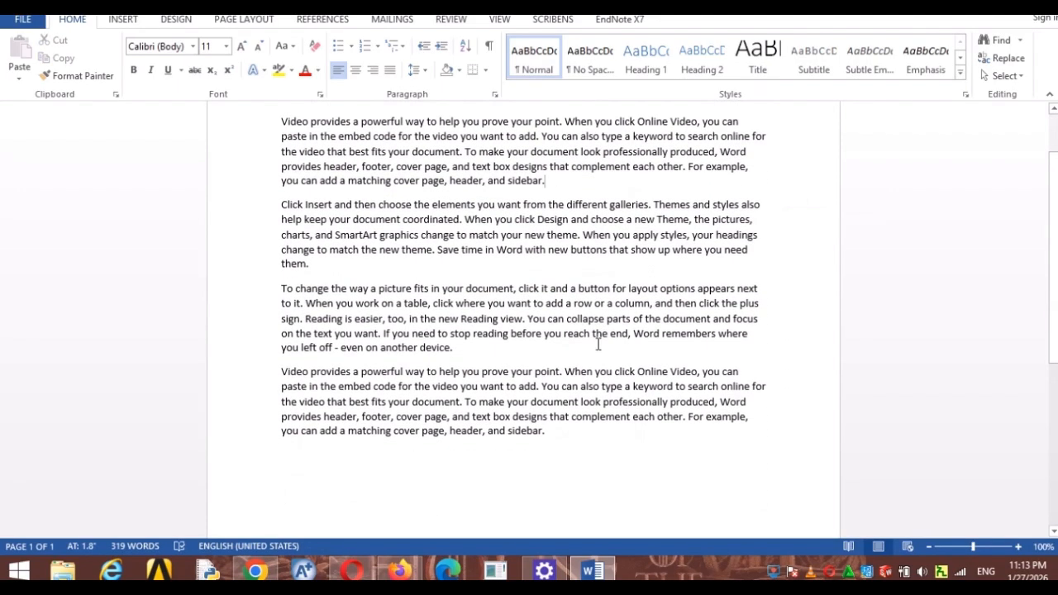
pyautogui.scroll(2, 597, 349)
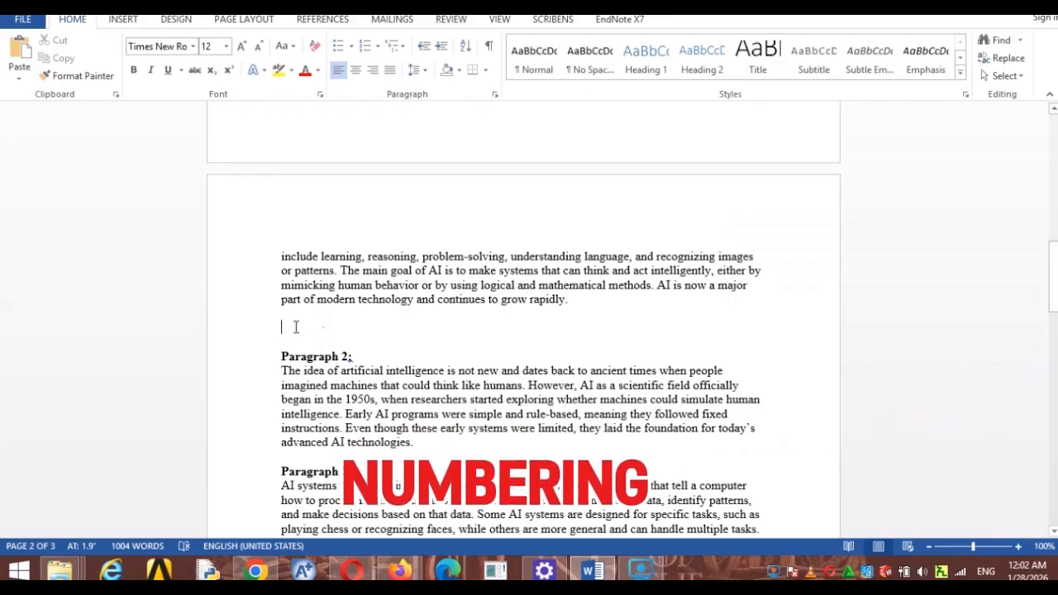
# Insert a table with 3 columns and 8 rows on the blank line above Paragraph 2.
pyautogui.click(121, 19)
pyautogui.click(101, 66)
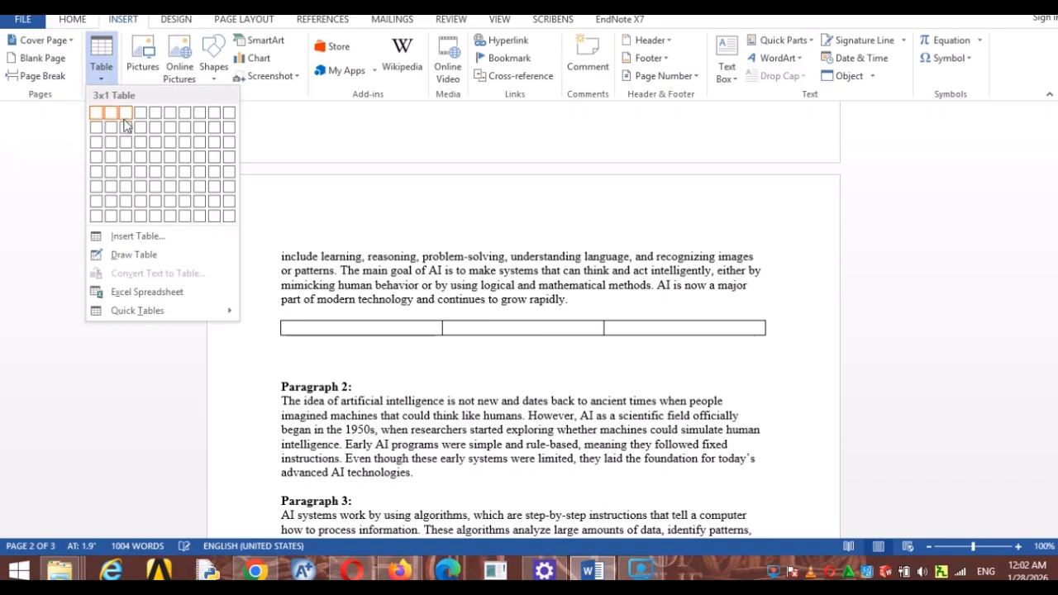
pyautogui.click(126, 216)
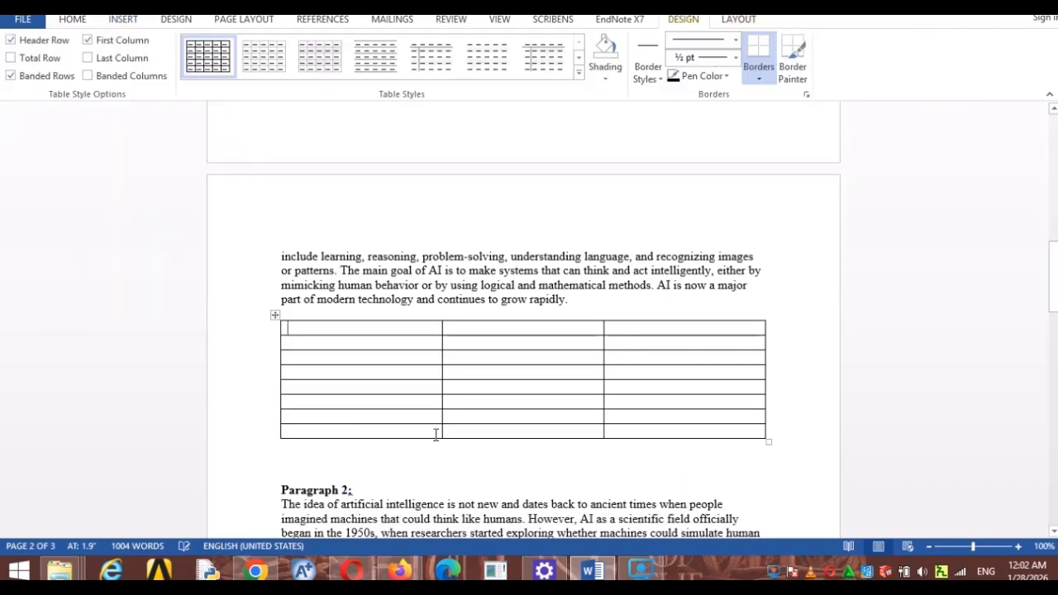
# Enter the headers "no" and "name" in the first two columns of the new table.
pyautogui.write('no')
pyautogui.click(372, 346)
pyautogui.click(484, 331)
pyautogui.write('name')
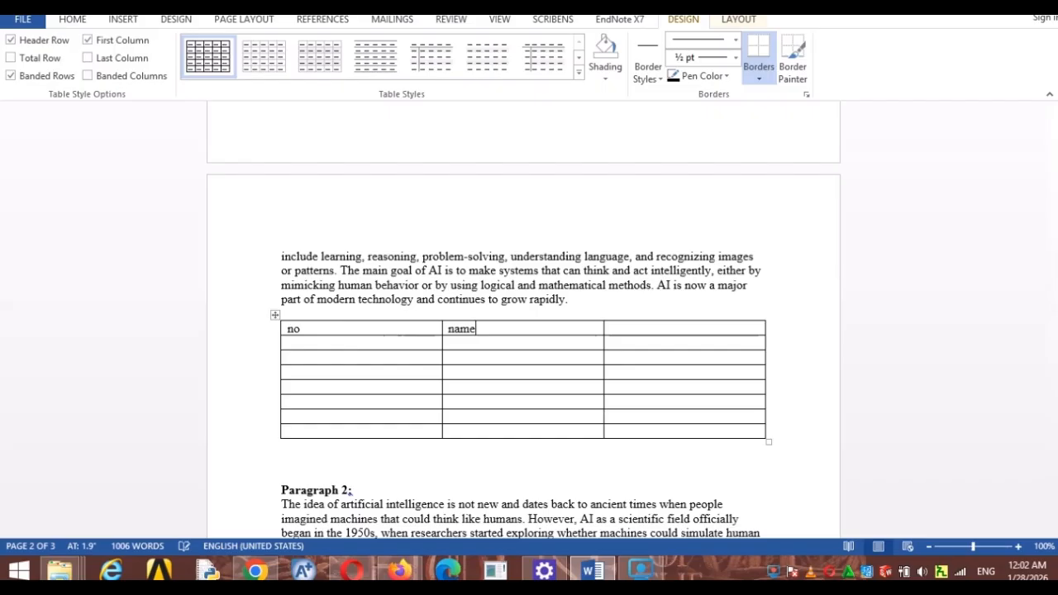
# Enter the numbers 1, 2 and 3 by hand in the first cells below the "no" header.
pyautogui.click(348, 346)
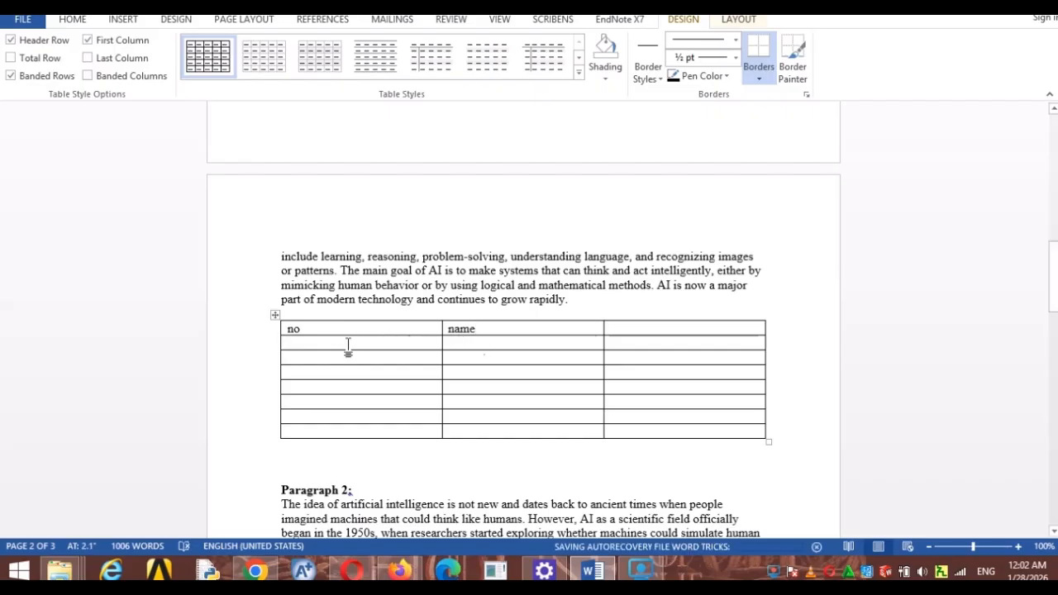
pyautogui.click(328, 360)
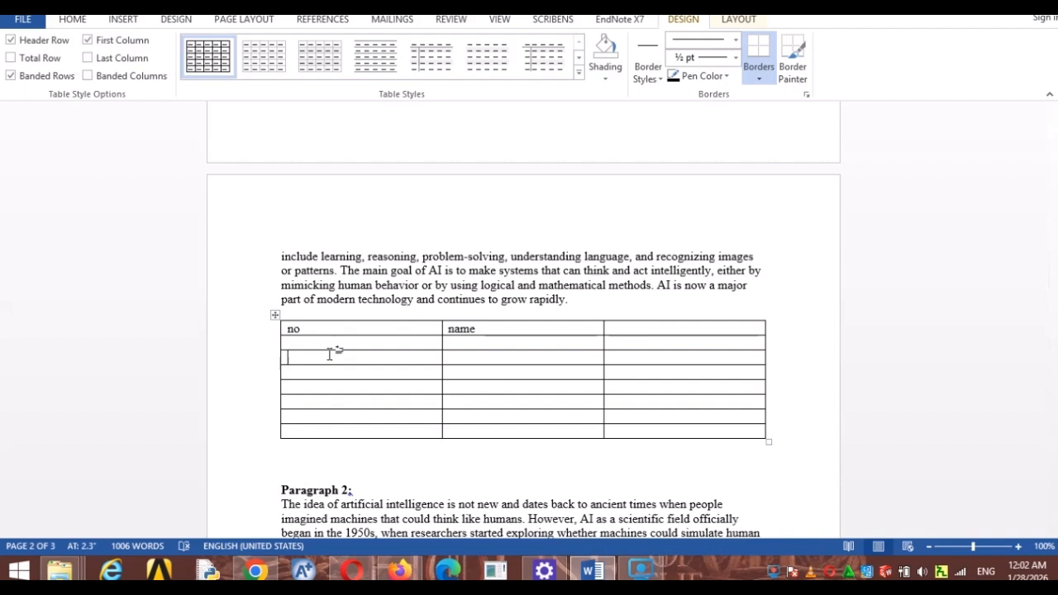
pyautogui.click(330, 342)
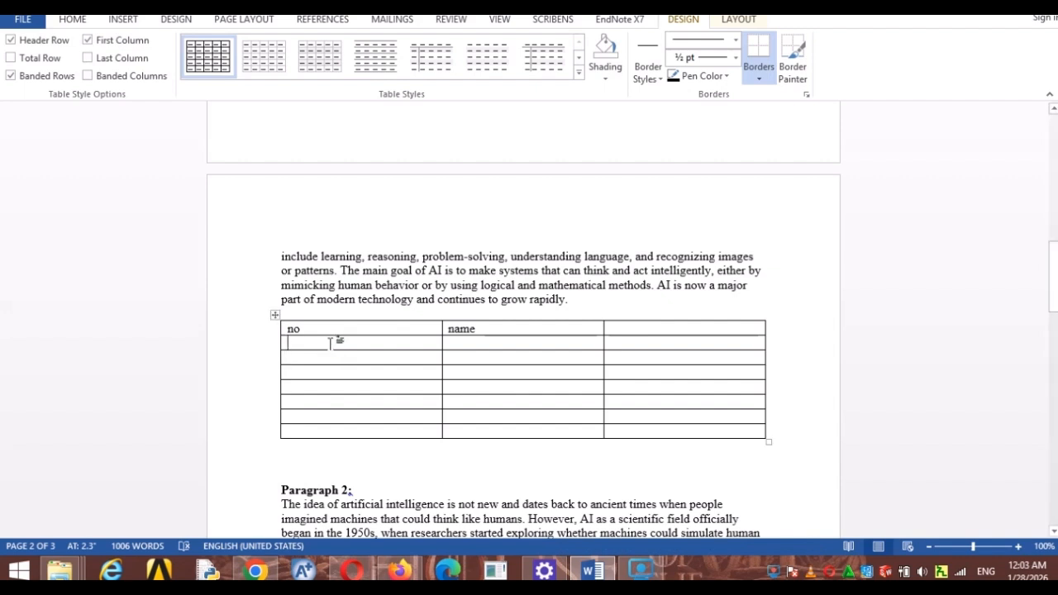
pyautogui.write('1')
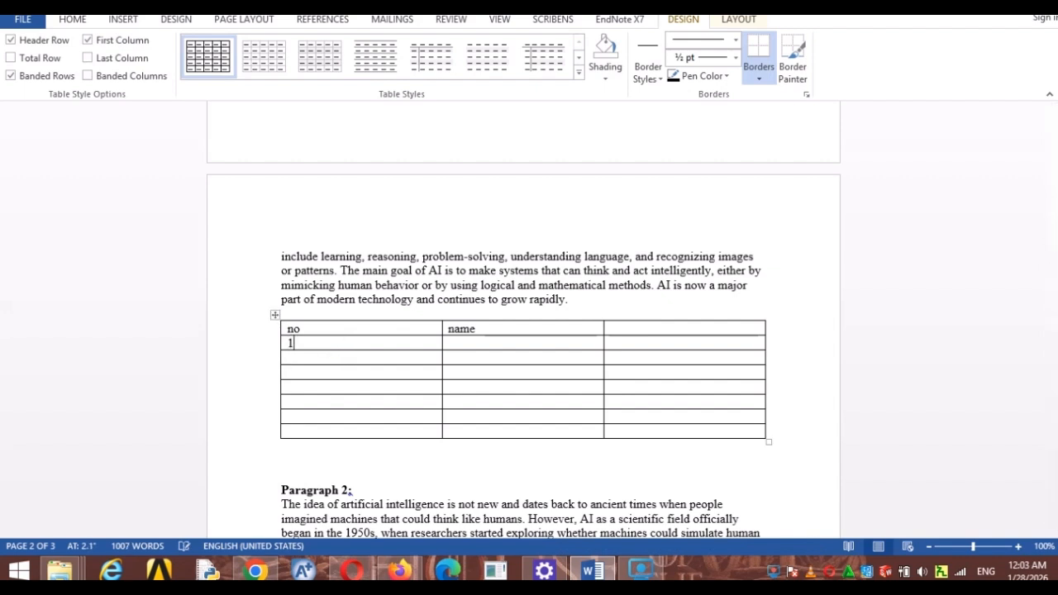
pyautogui.click(294, 357)
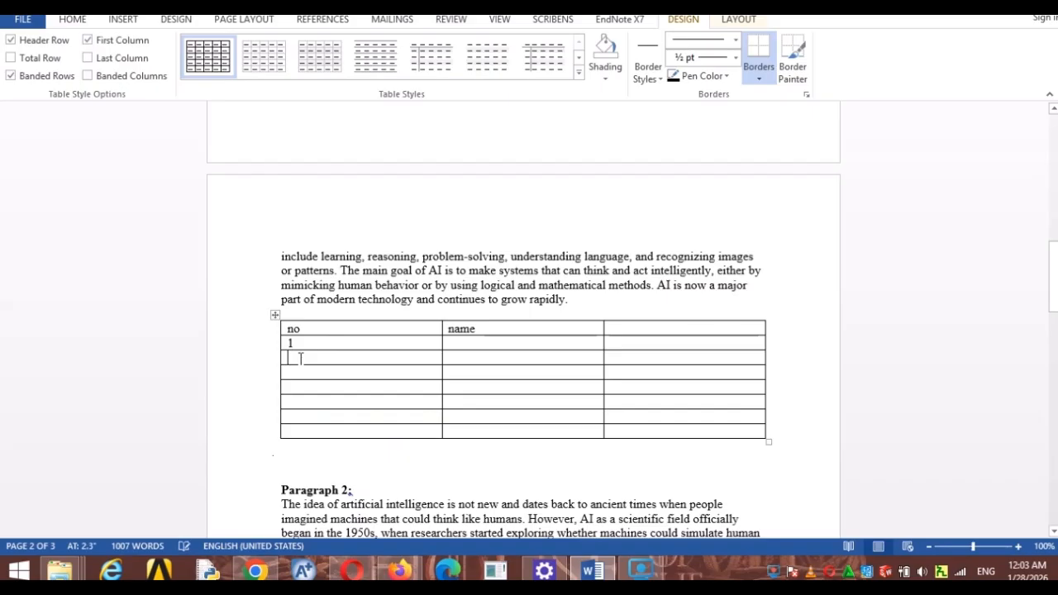
pyautogui.write('2')
pyautogui.click(300, 372)
pyautogui.write('3')
pyautogui.click(299, 391)
pyautogui.click(303, 419)
# Clear the manually entered numbers from the "no" column.
pyautogui.click(288, 343)
pyautogui.click(303, 373)
pyautogui.press('BackSpace')
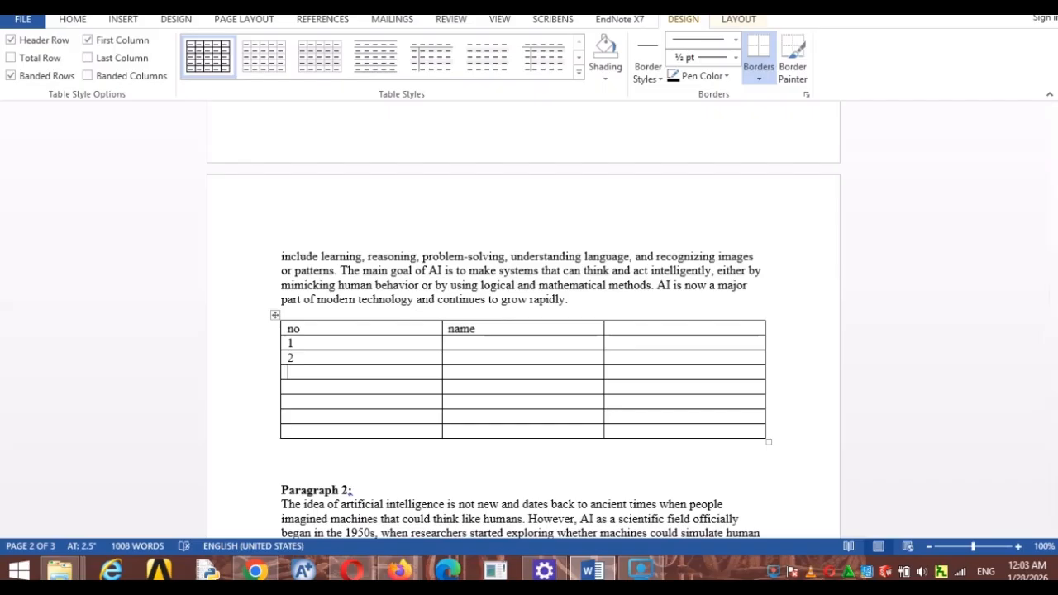
pyautogui.click(304, 362)
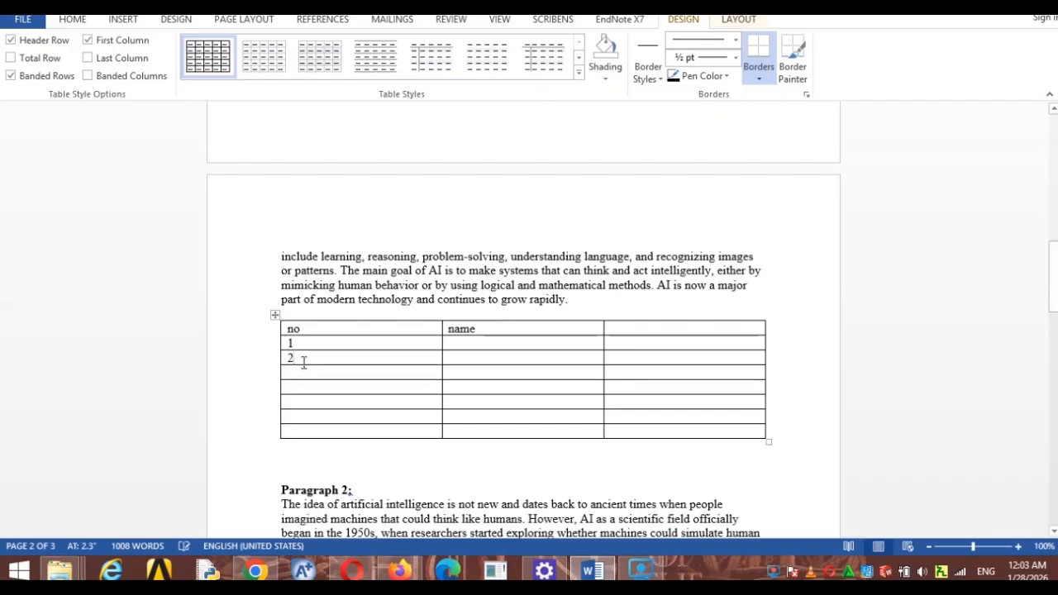
pyautogui.press('BackSpace')
pyautogui.press('BackSpace')
# Apply the 1. 2. 3. automatic numbering format to all empty cells below the "no" header.
pyautogui.moveTo(309, 352)
pyautogui.mouseDown()
pyautogui.moveTo(359, 406)
pyautogui.moveTo(366, 430)
pyautogui.mouseUp()
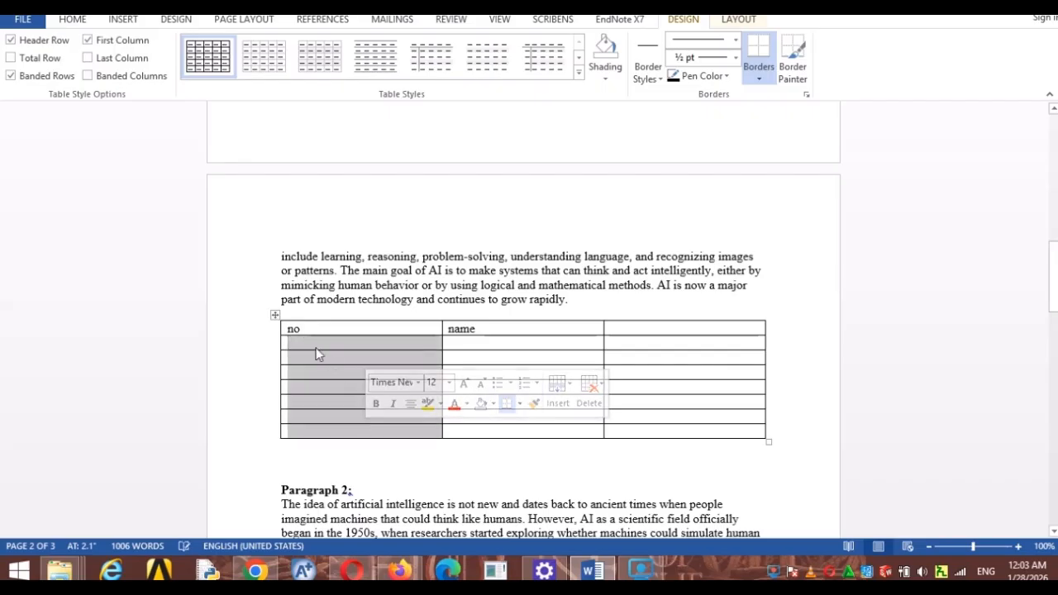
pyautogui.click(72, 19)
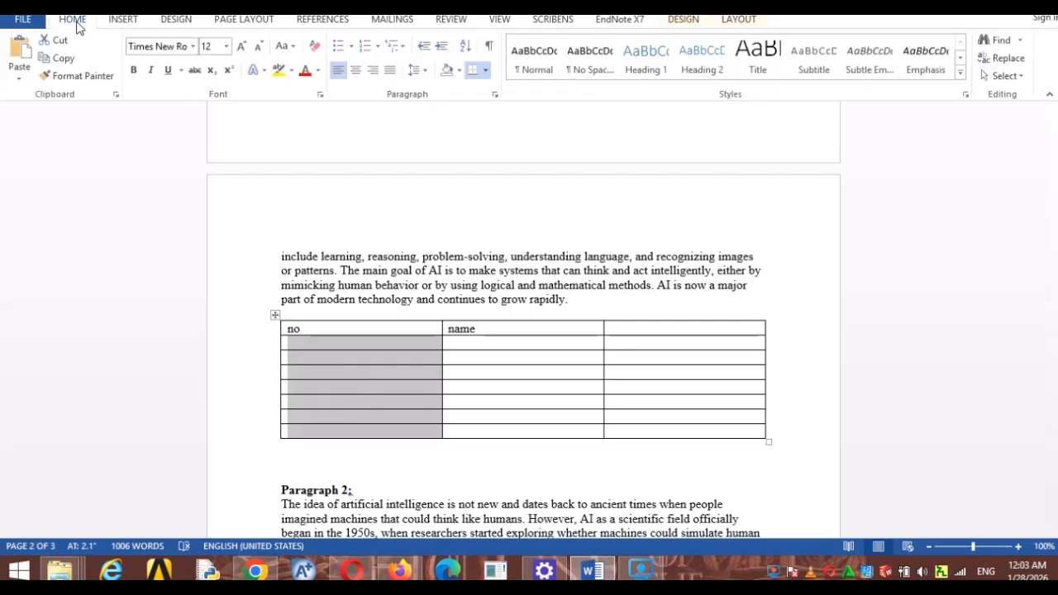
pyautogui.click(378, 48)
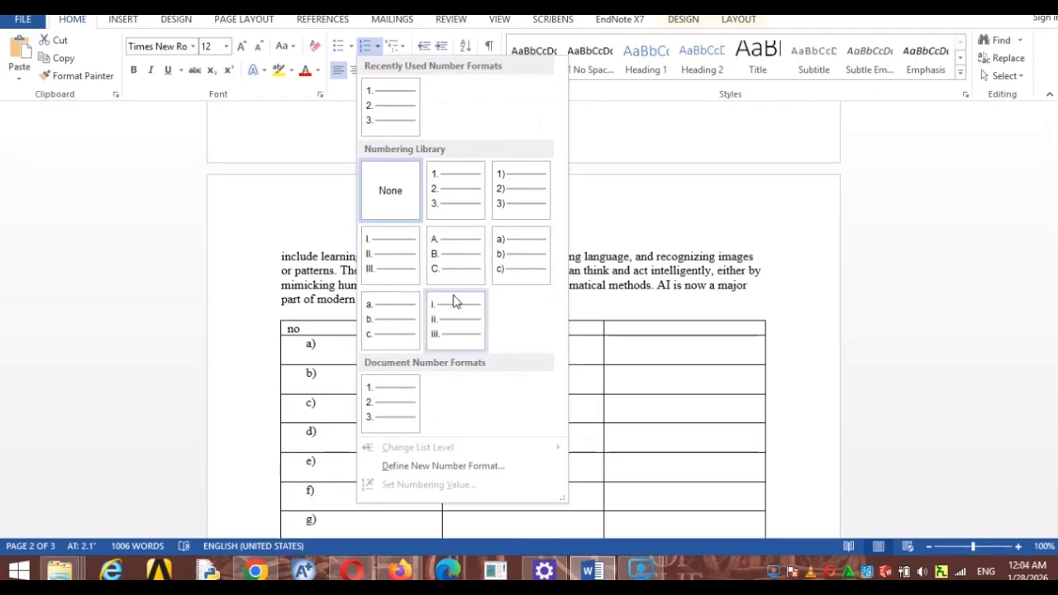
pyautogui.click(462, 191)
pyautogui.scroll(-2, 328, 401)
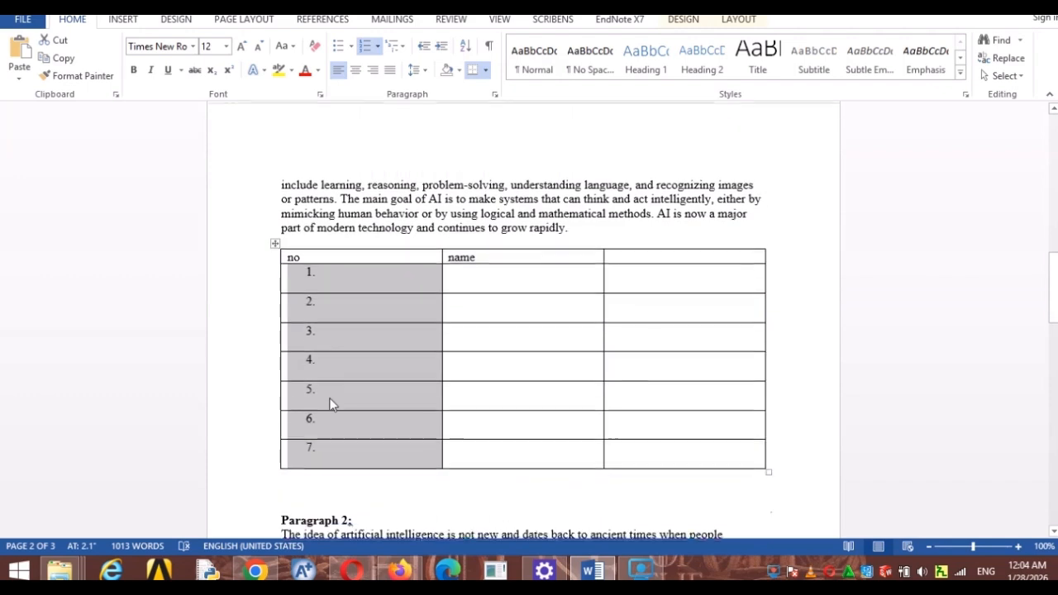
pyautogui.click(336, 438)
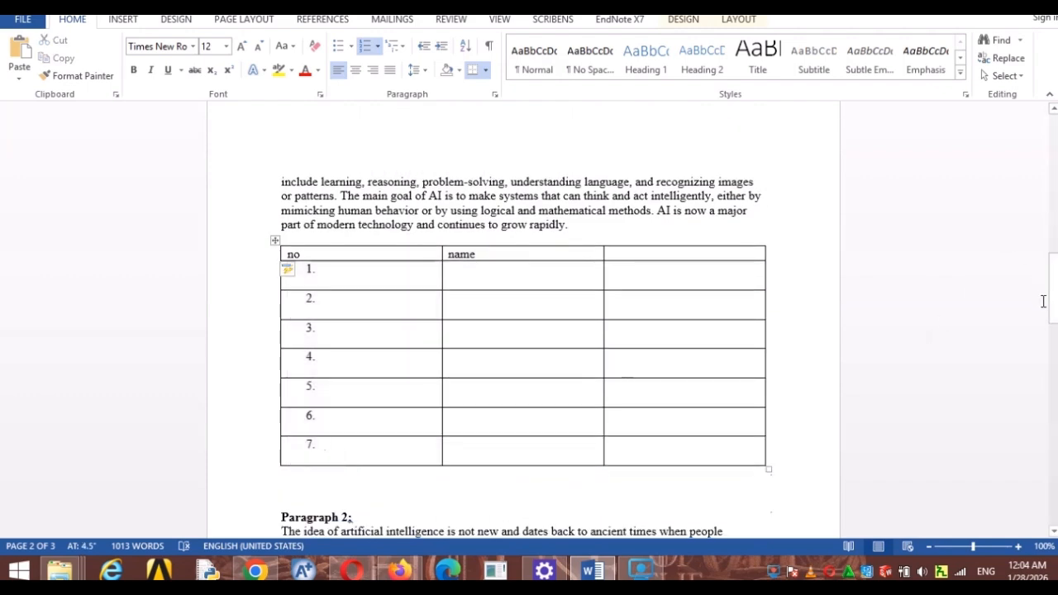
# Insert a new row above number 3 in the automatically numbered table and delete that row again.
pyautogui.scroll(-6, 330, 232)
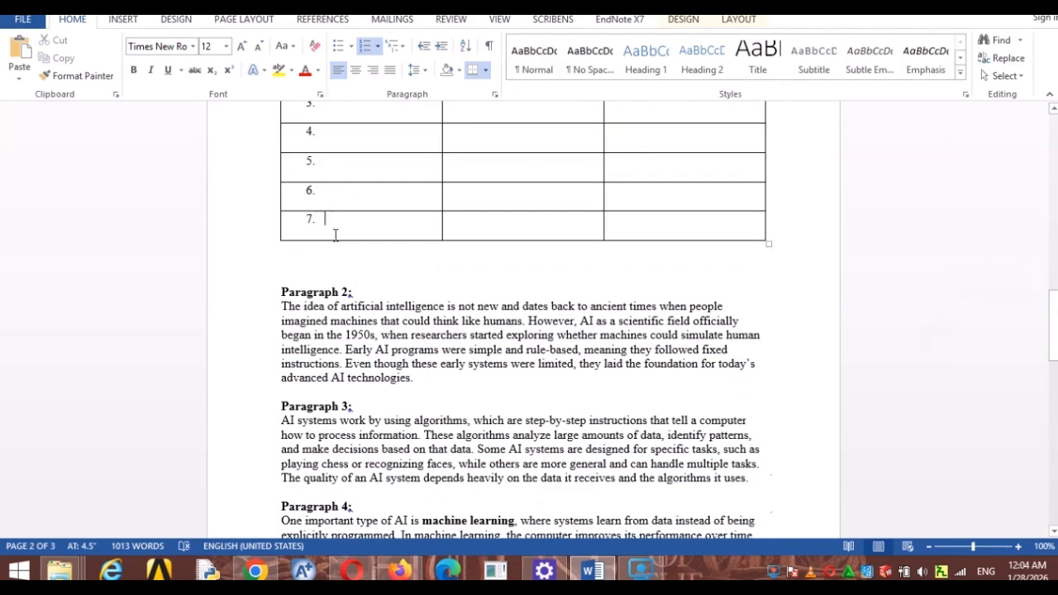
pyautogui.scroll(2, 331, 209)
pyautogui.scroll(3, 330, 208)
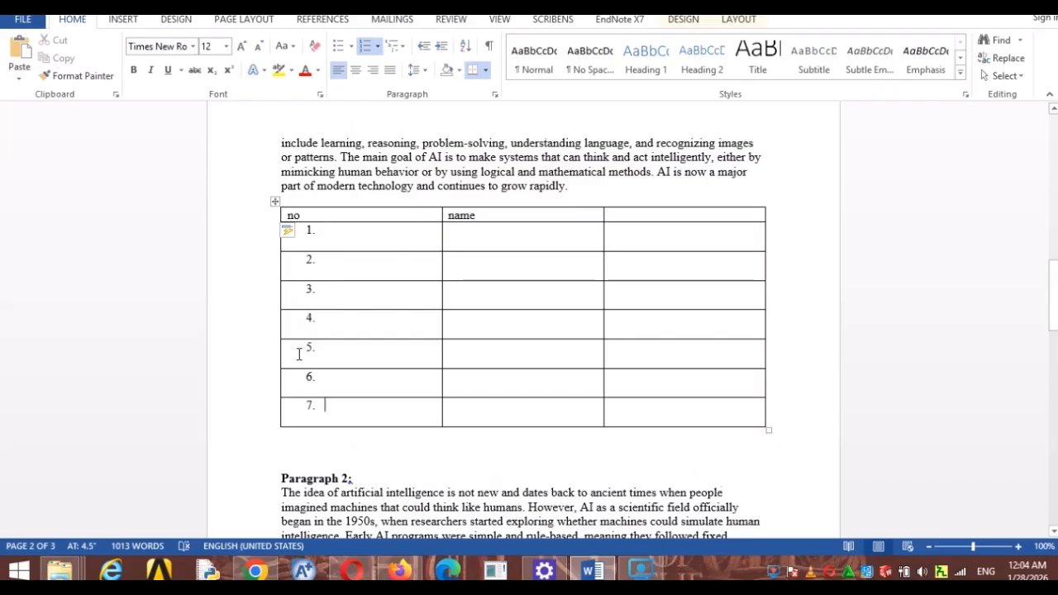
pyautogui.moveTo(290, 295); pyautogui.dragTo(764, 309)
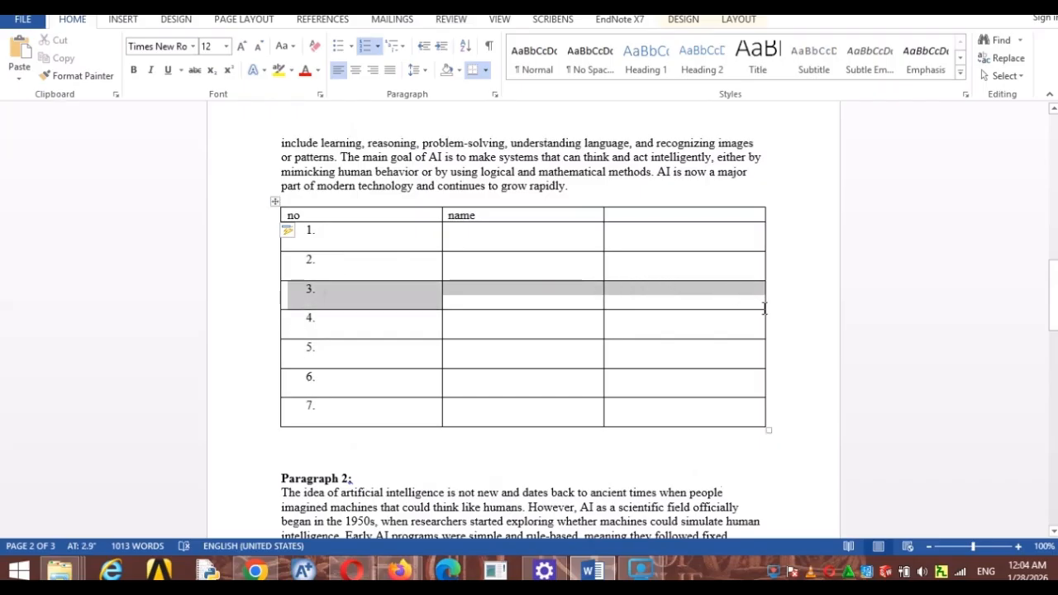
pyautogui.click(279, 293)
pyautogui.click(279, 293)
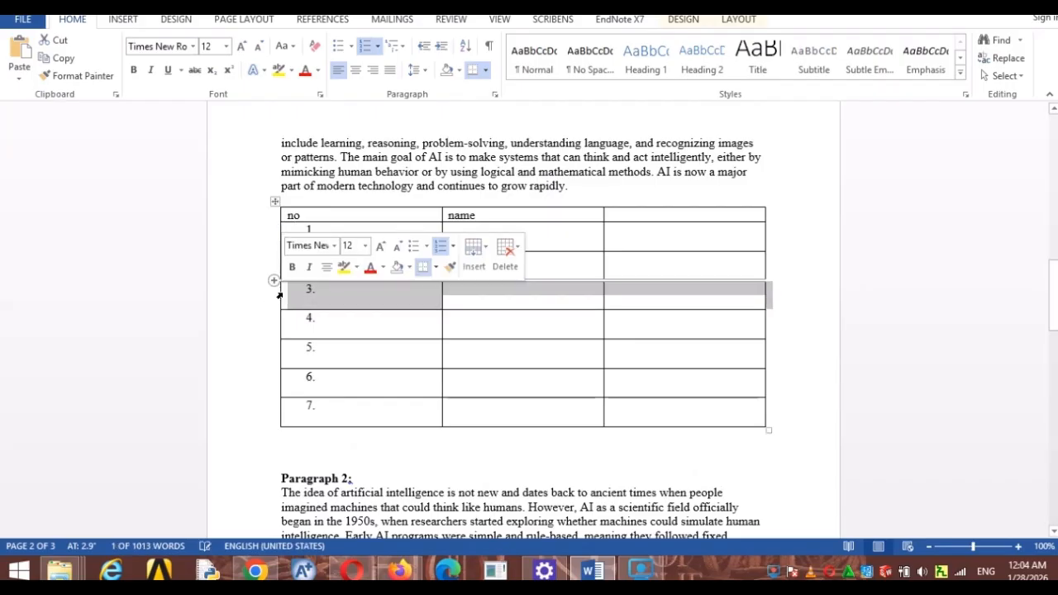
pyautogui.click(297, 290)
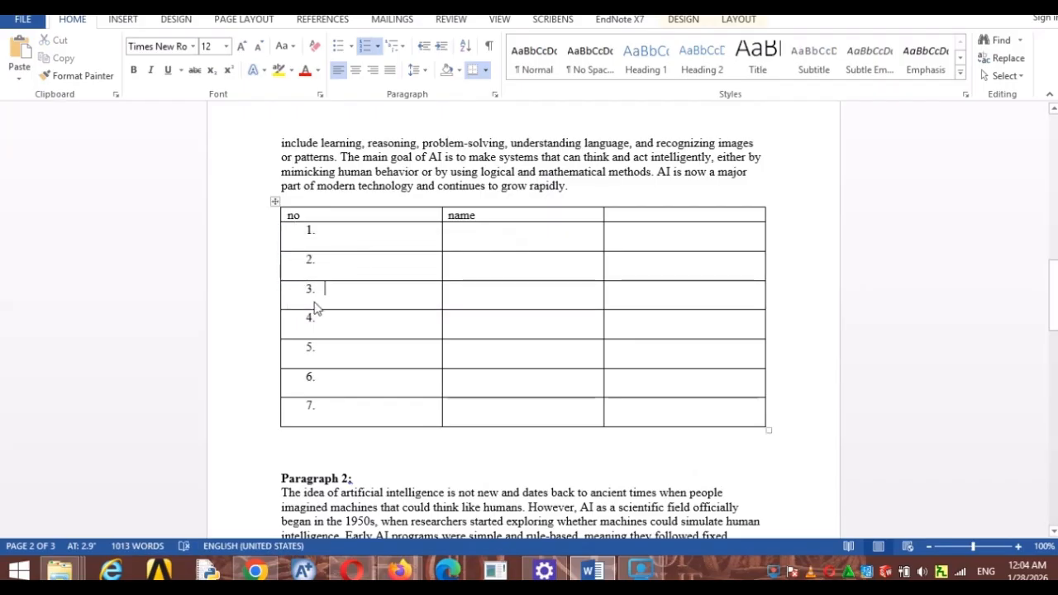
pyautogui.moveTo(305, 291); pyautogui.dragTo(759, 305)
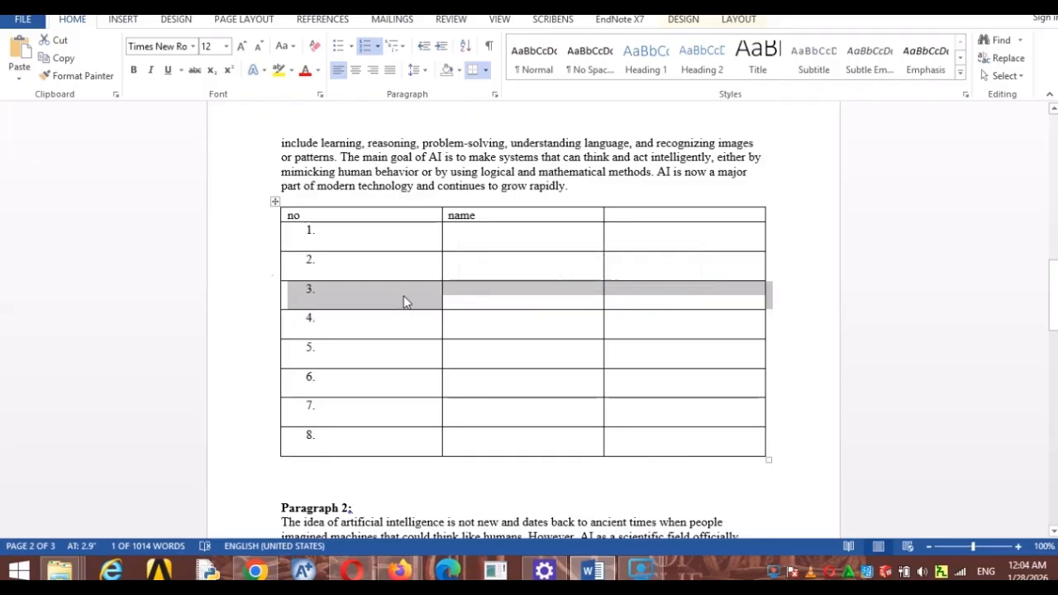
pyautogui.rightClick(405, 295)
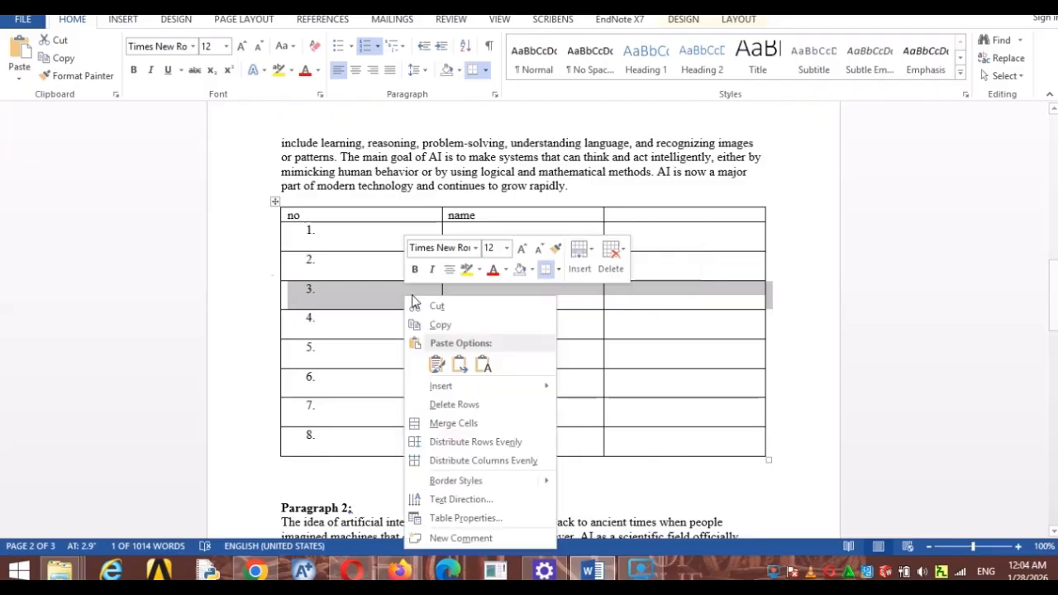
pyautogui.click(468, 403)
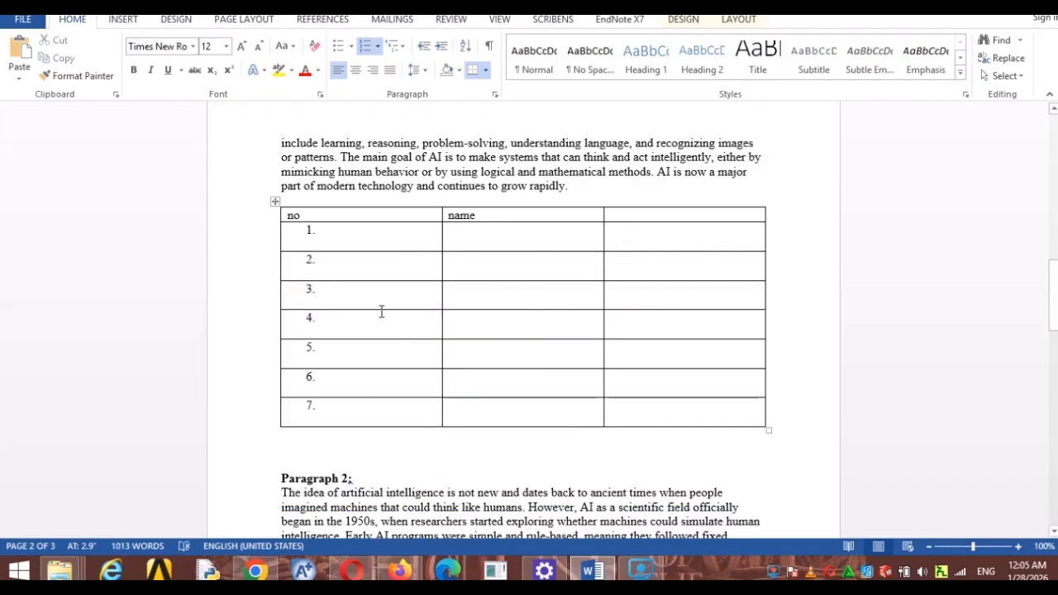
# Delete the entire row numbered 3 from the table.
pyautogui.rightClick(328, 293)
pyautogui.click(404, 427)
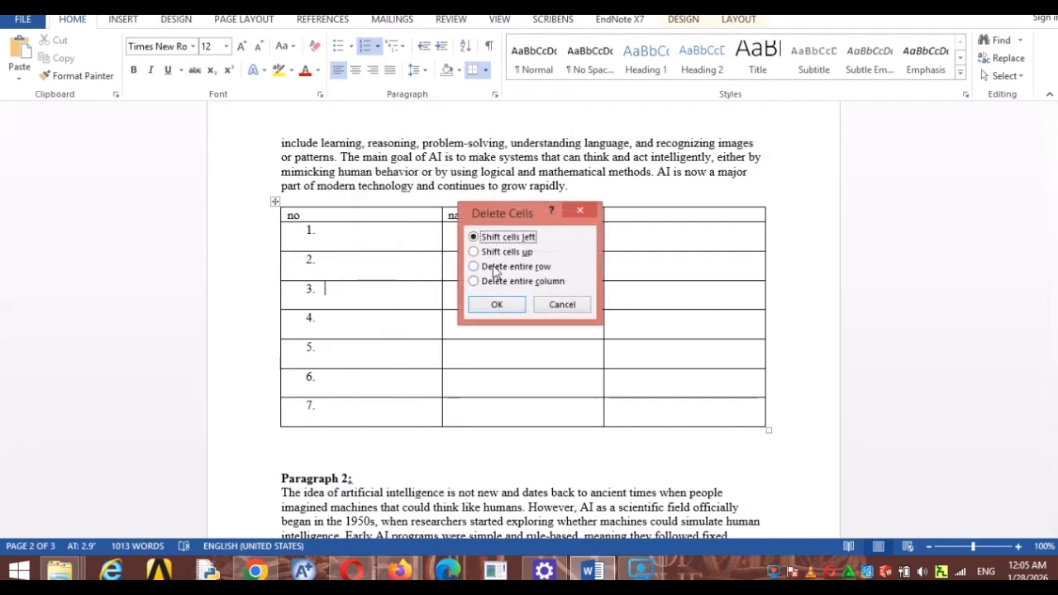
pyautogui.click(473, 266)
pyautogui.click(495, 305)
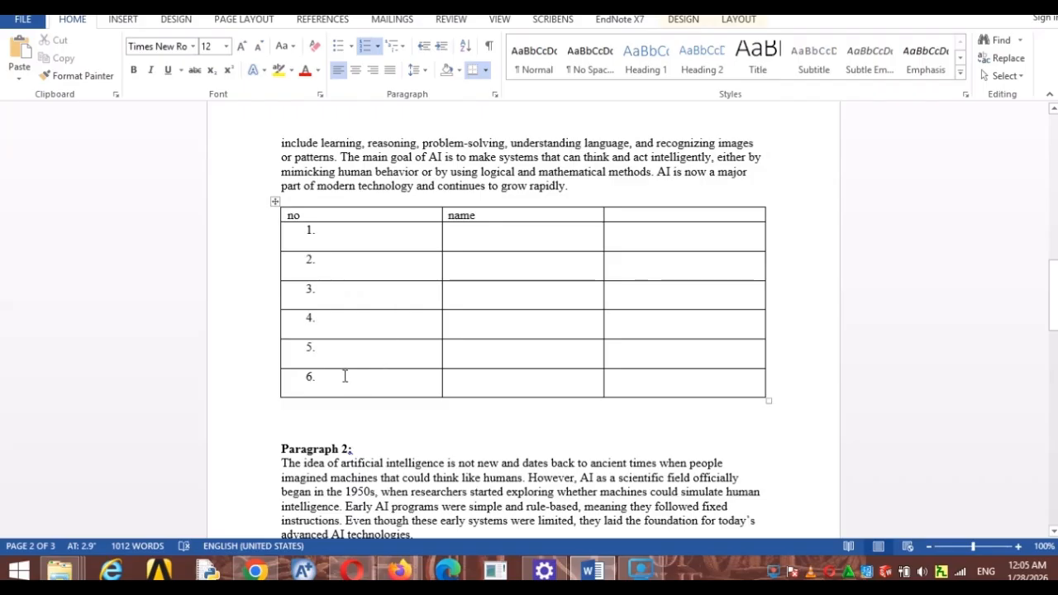
pyautogui.click(645, 570)
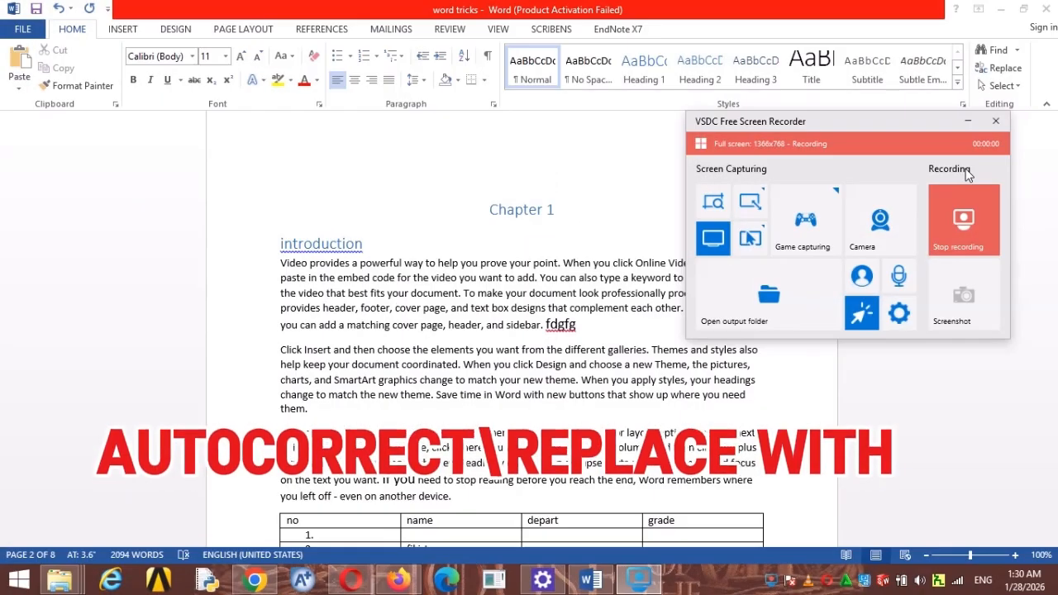
pyautogui.click(968, 121)
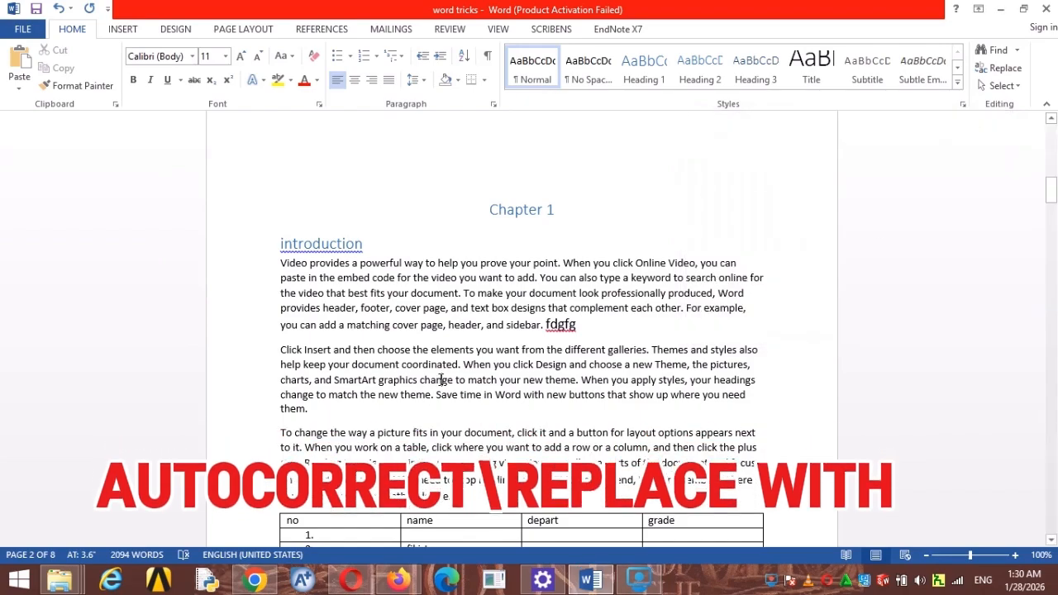
# Add the text "Addis ababa city lideta subcity woreda 01 administration" to the end of the second paragraph under the introduction heading.
pyautogui.scroll(-8, 447, 397)
pyautogui.scroll(7, 448, 403)
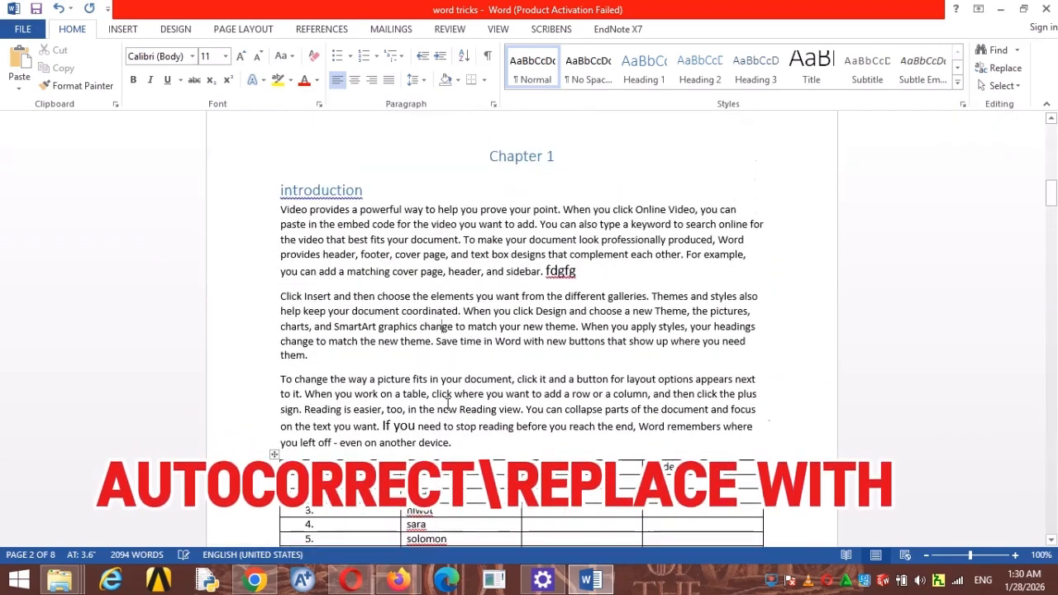
pyautogui.scroll(1, 447, 403)
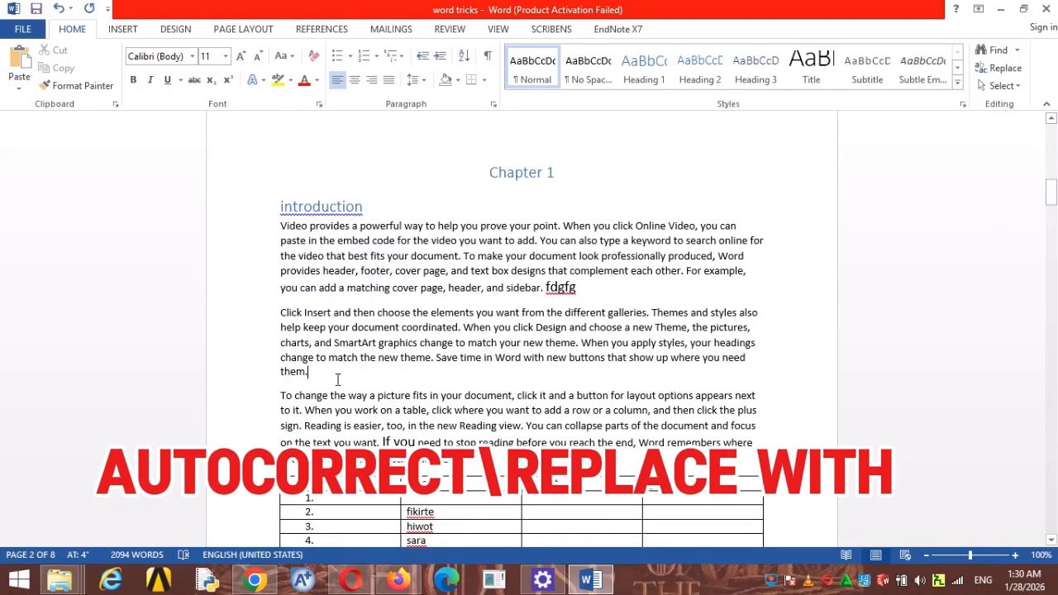
pyautogui.click(337, 380)
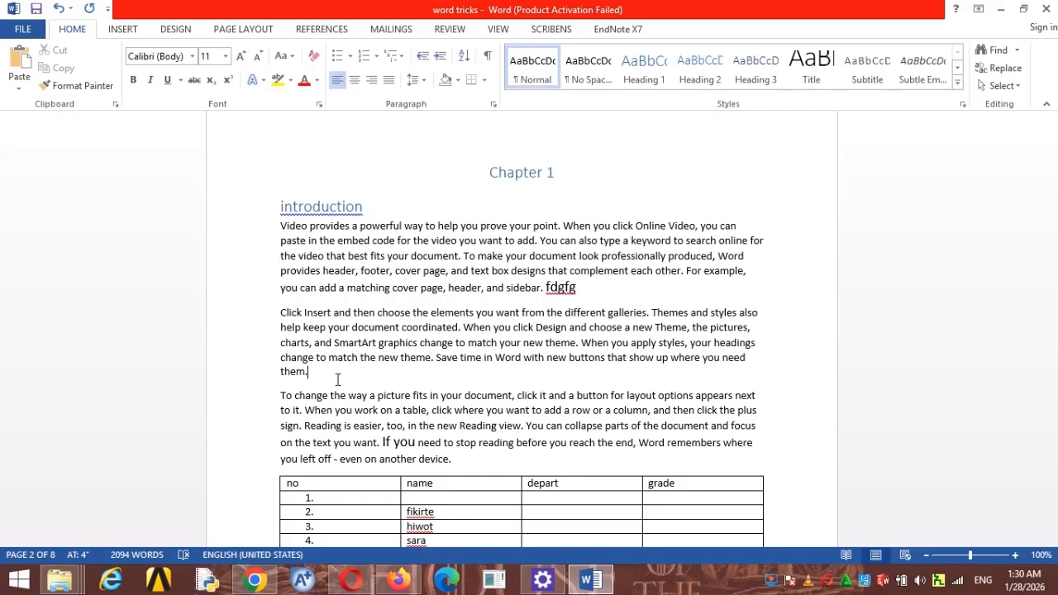
pyautogui.write('a')
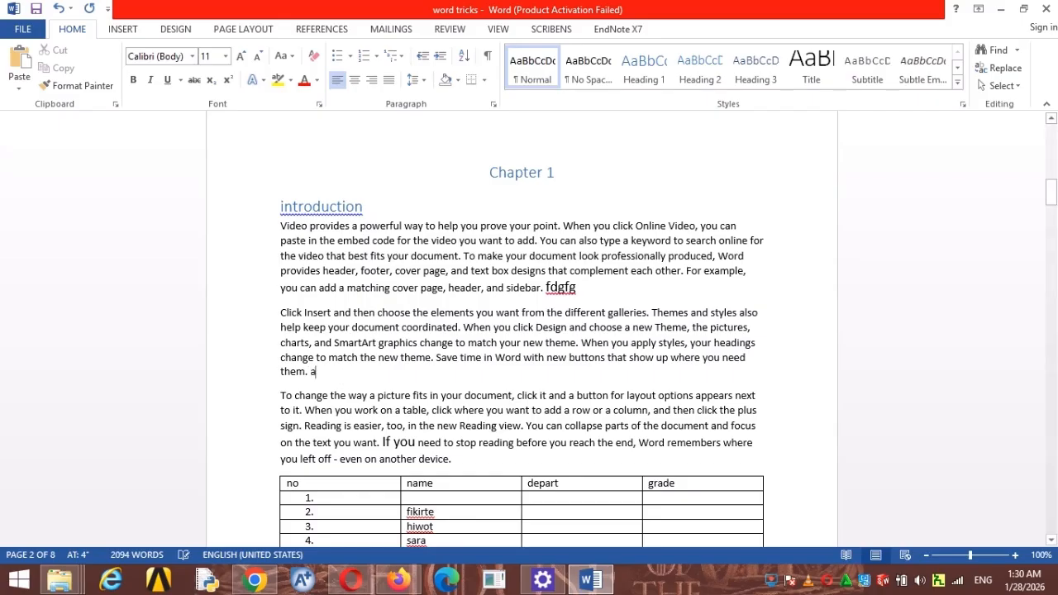
pyautogui.write('t show up where you need them. Addis ababa city')
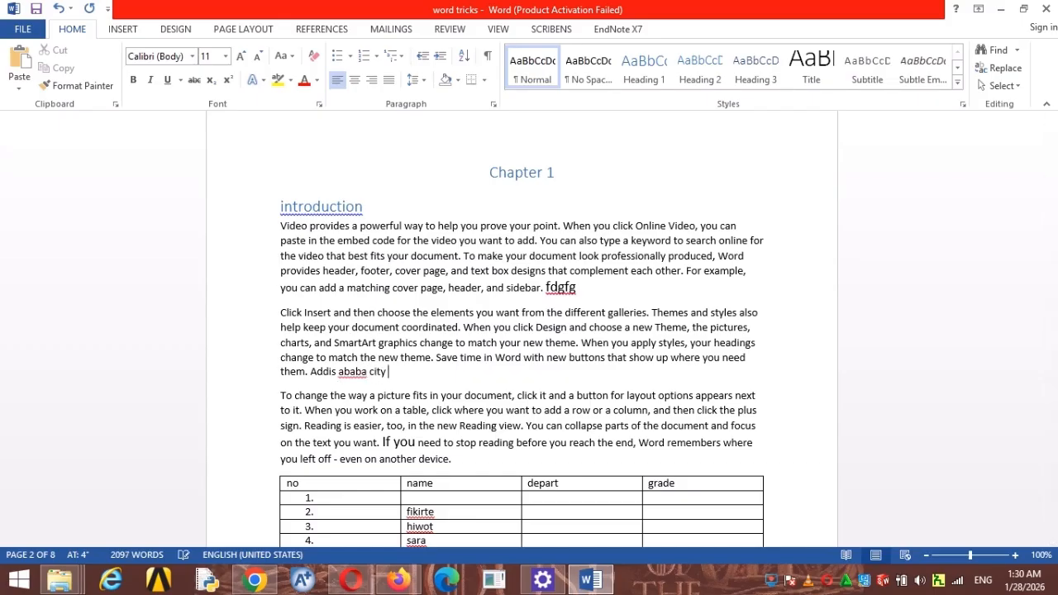
pyautogui.write(' lideta su')
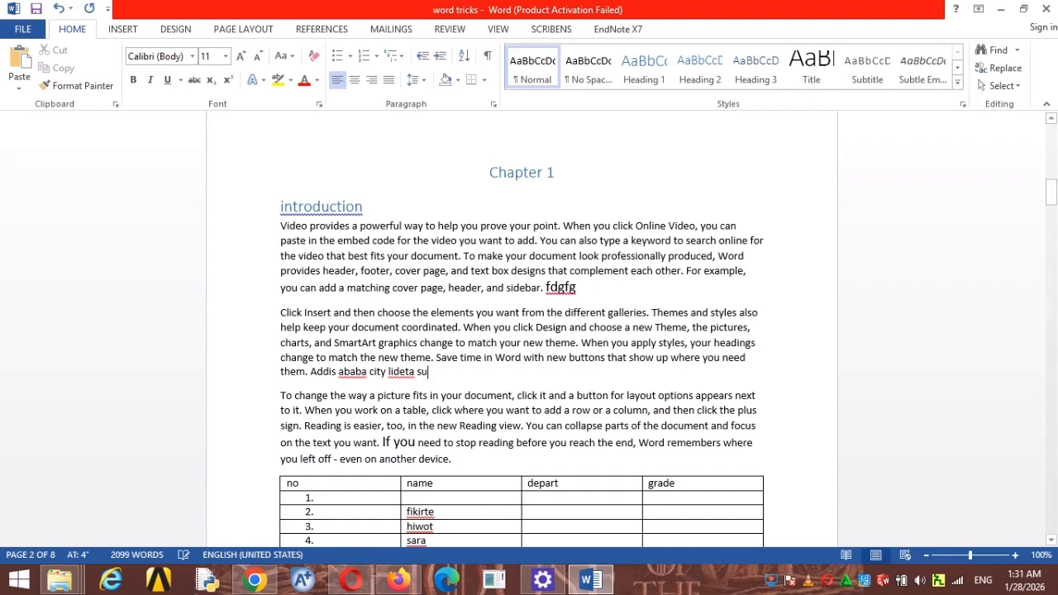
pyautogui.write('bcity woreda ')
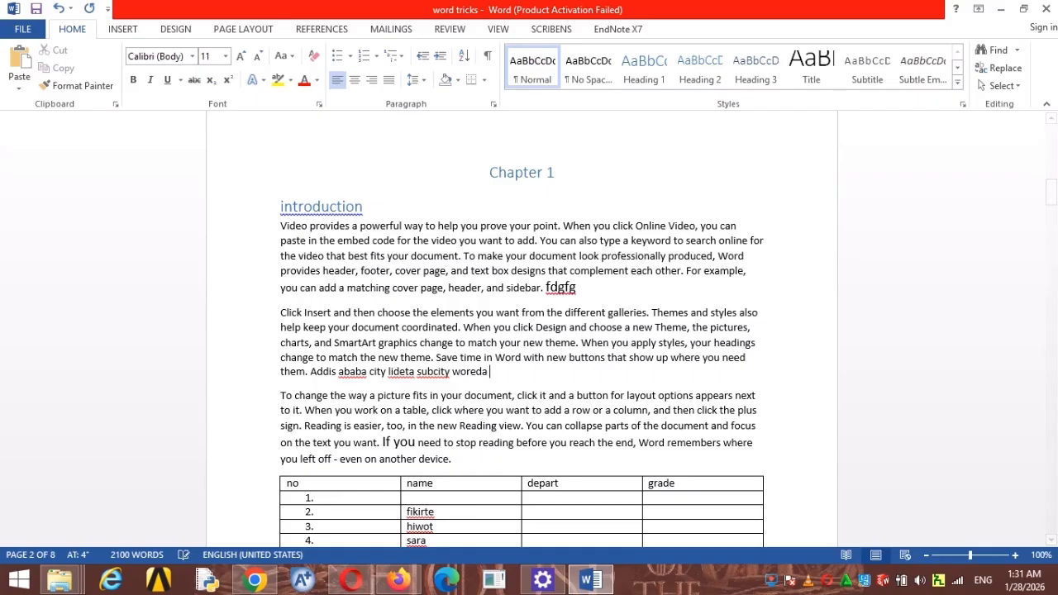
pyautogui.write('01')
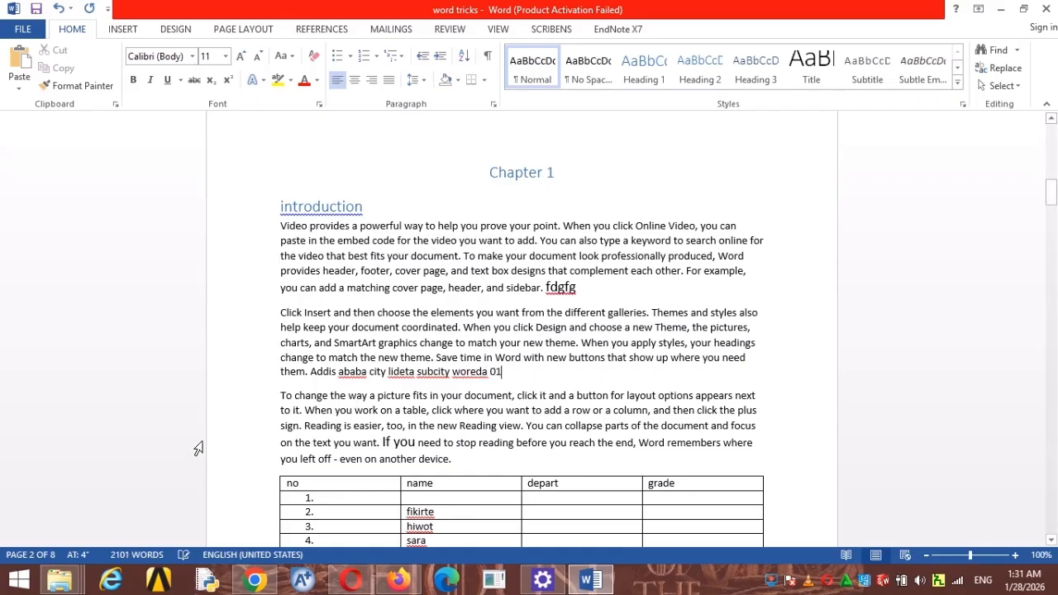
pyautogui.write(' administ')
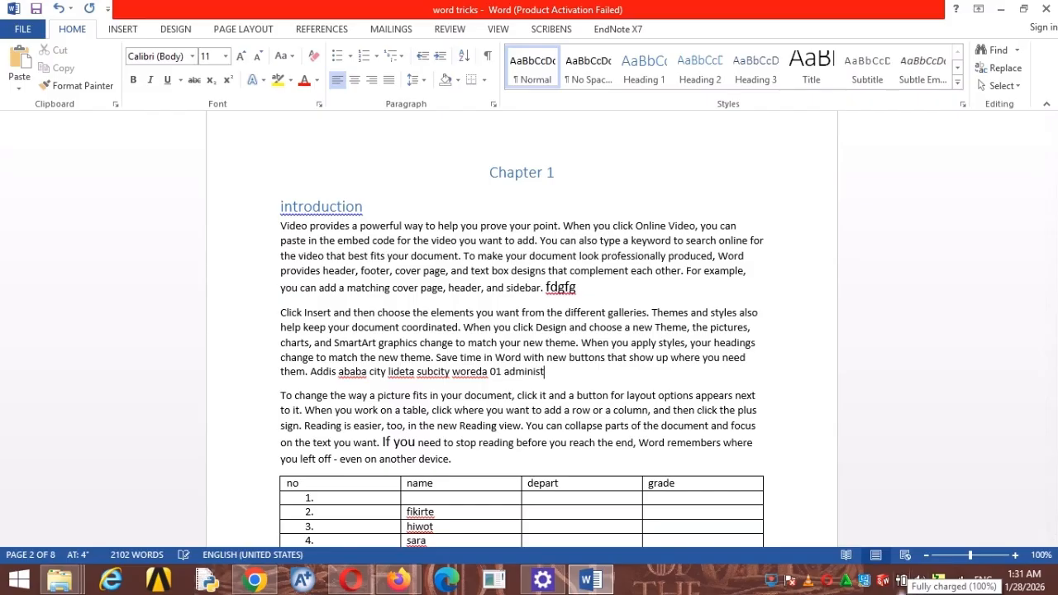
pyautogui.write('ra')
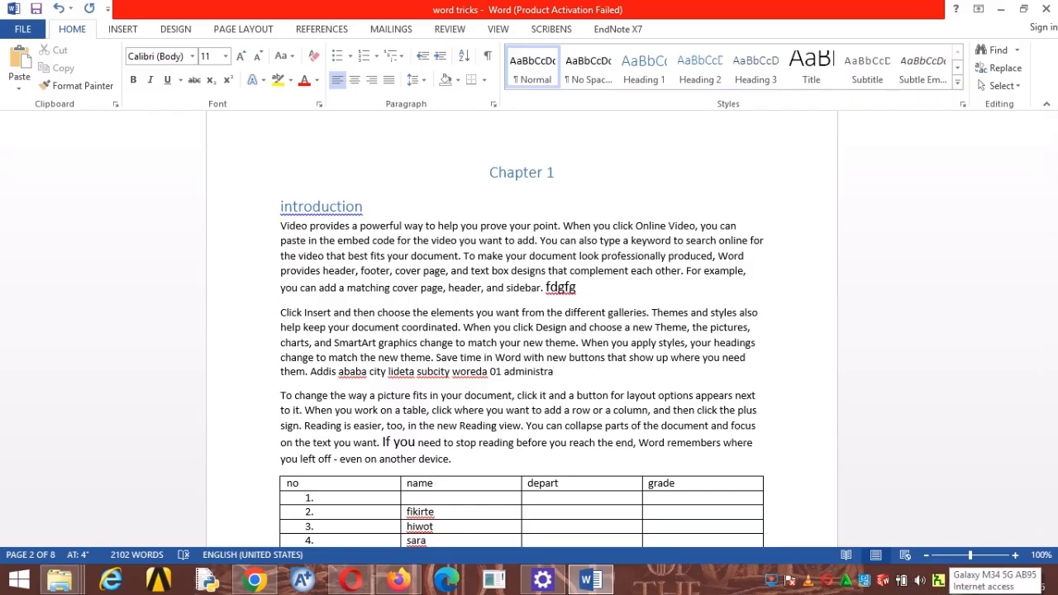
pyautogui.write('tion')
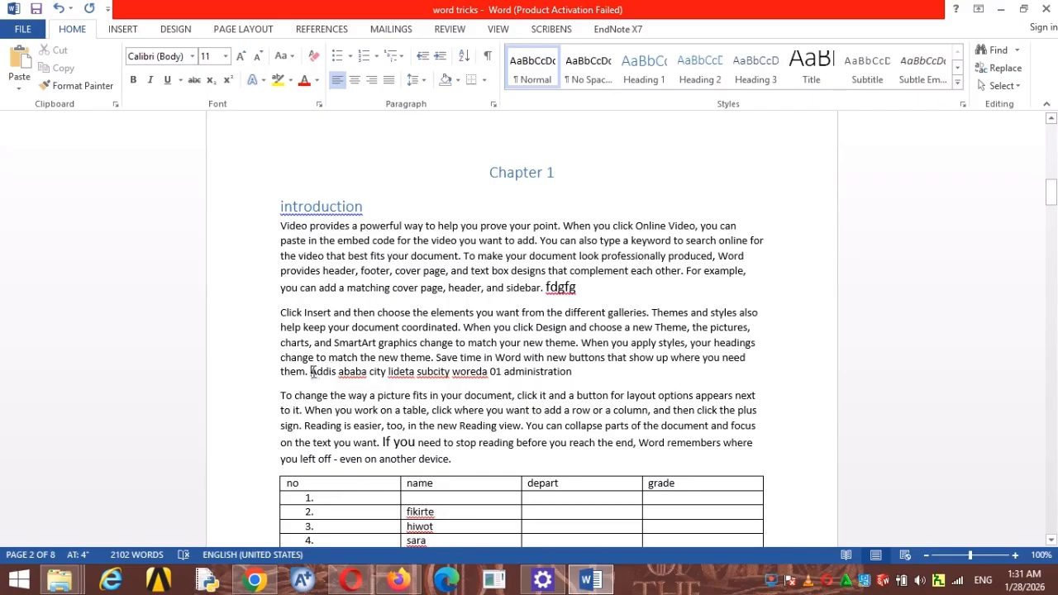
# Add a plain-text AutoCorrect entry that replaces "aac" with the phrase "Addis ababa city lideta subcity woreda 01 administration".
pyautogui.moveTo(312, 372); pyautogui.dragTo(564, 380)
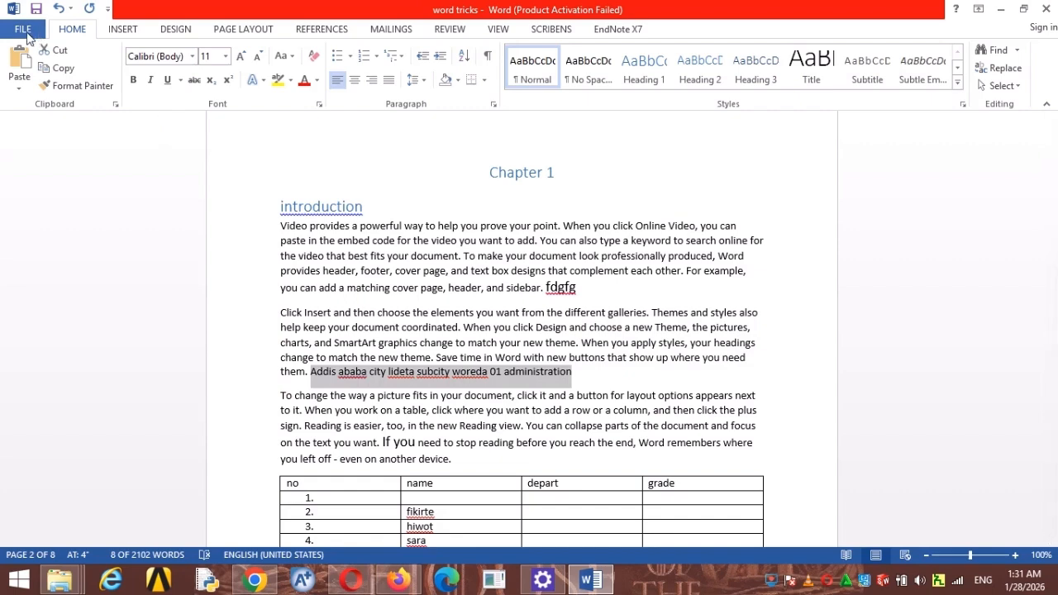
pyautogui.click(23, 29)
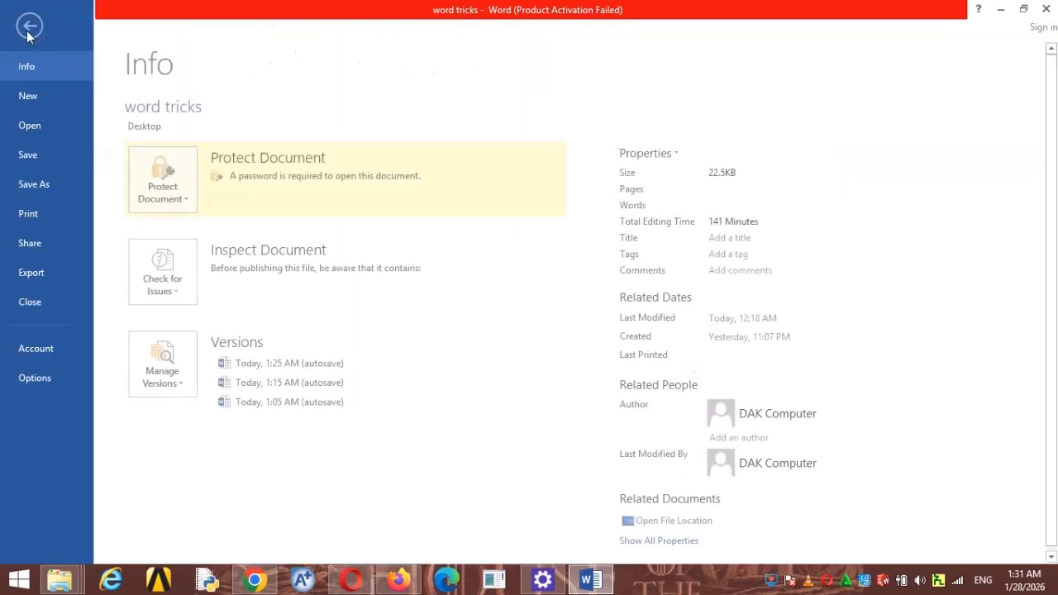
pyautogui.click(35, 378)
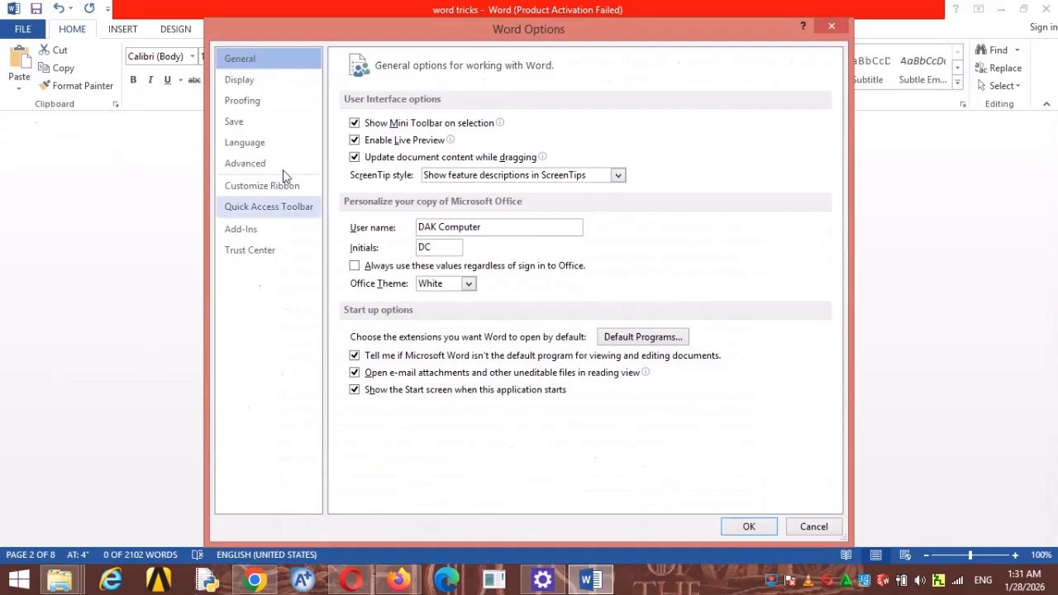
pyautogui.click(245, 103)
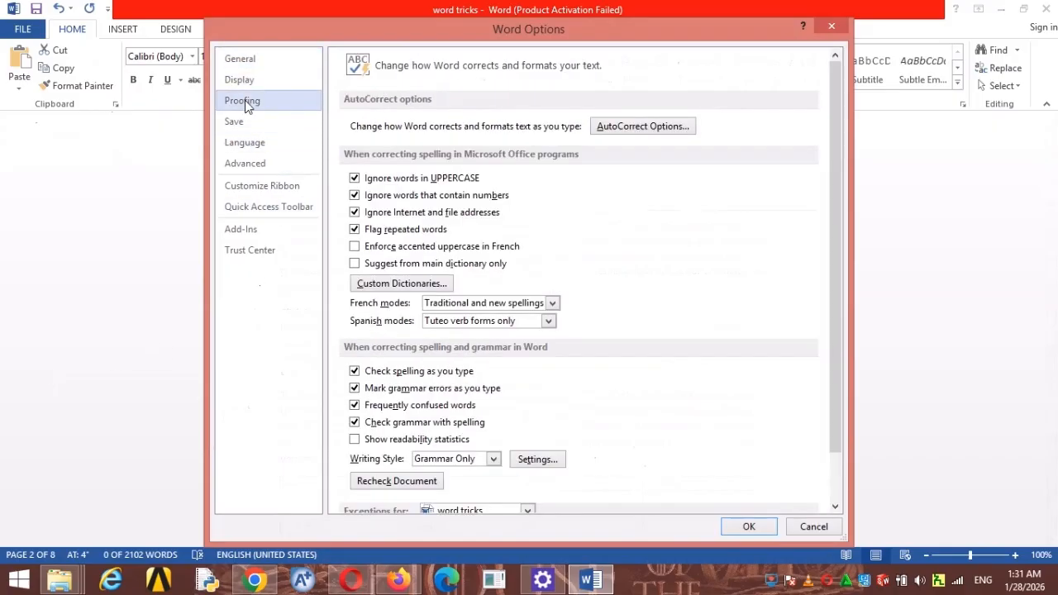
pyautogui.click(628, 127)
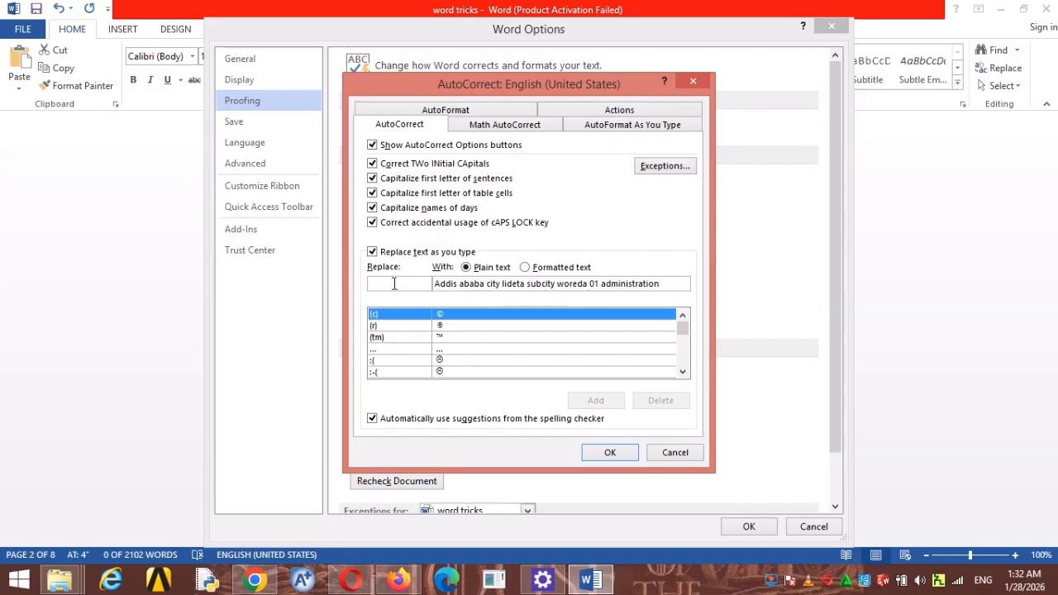
pyautogui.write('aa')
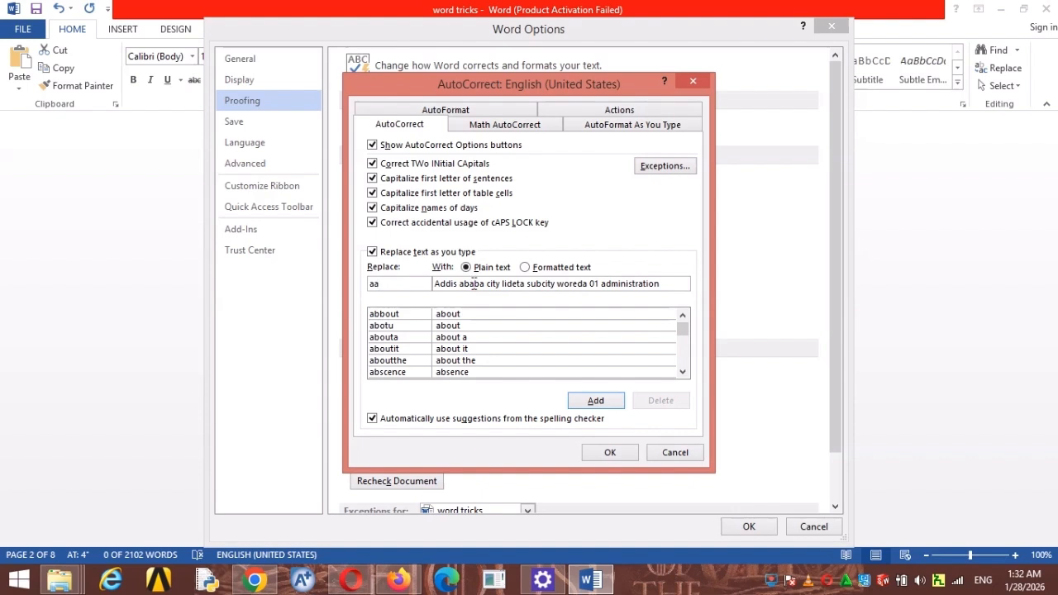
pyautogui.write('c')
pyautogui.click(595, 401)
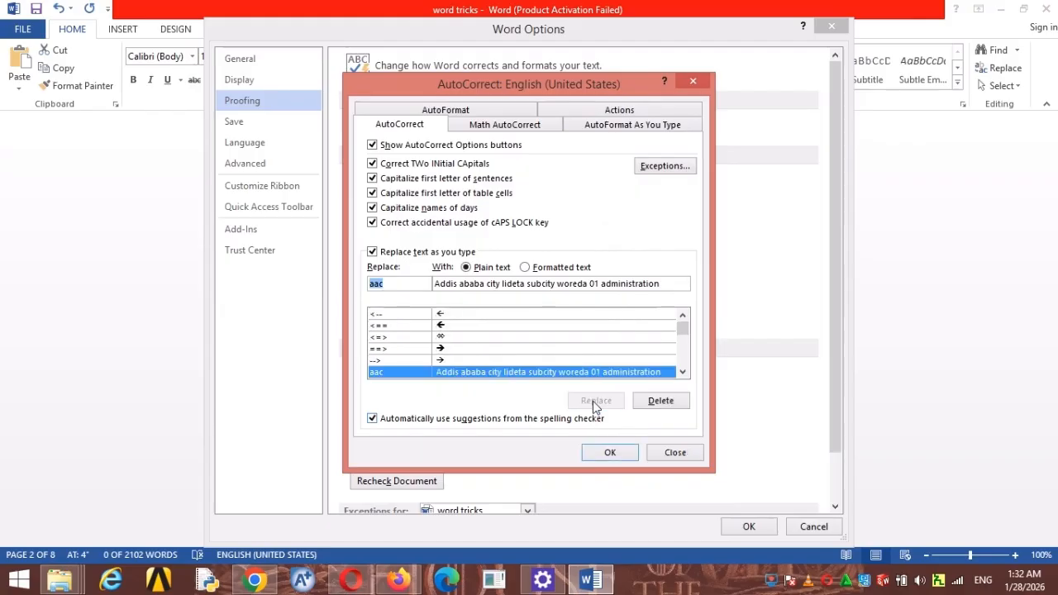
pyautogui.click(609, 453)
pyautogui.click(748, 526)
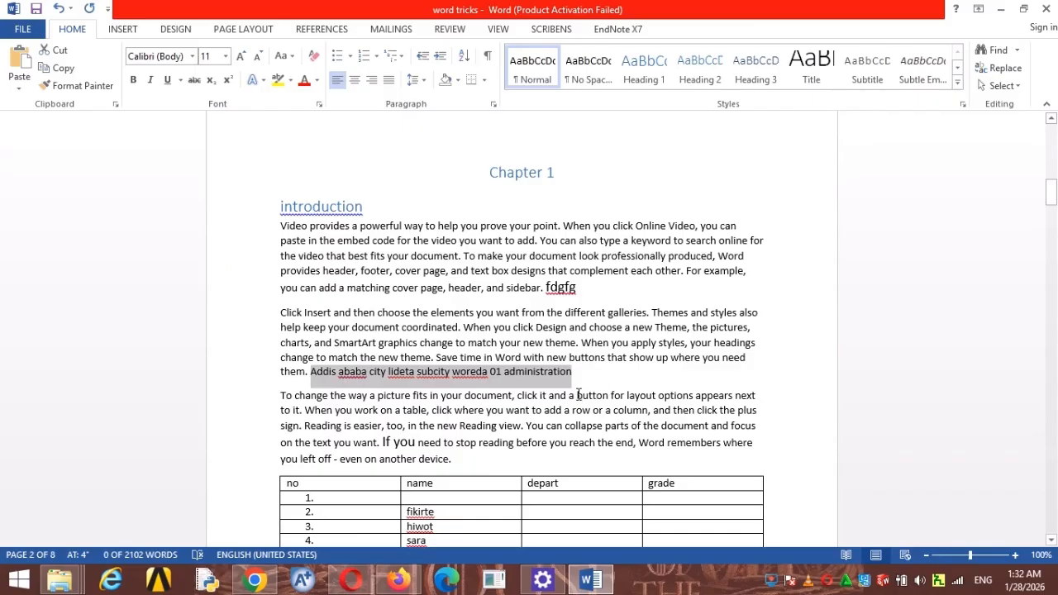
# Enter the shortcut "aac" at the end of the Specific objective paragraph, start a new paragraph and highlight the expanded phrase.
pyautogui.scroll(-4, 579, 394)
pyautogui.scroll(-5, 579, 394)
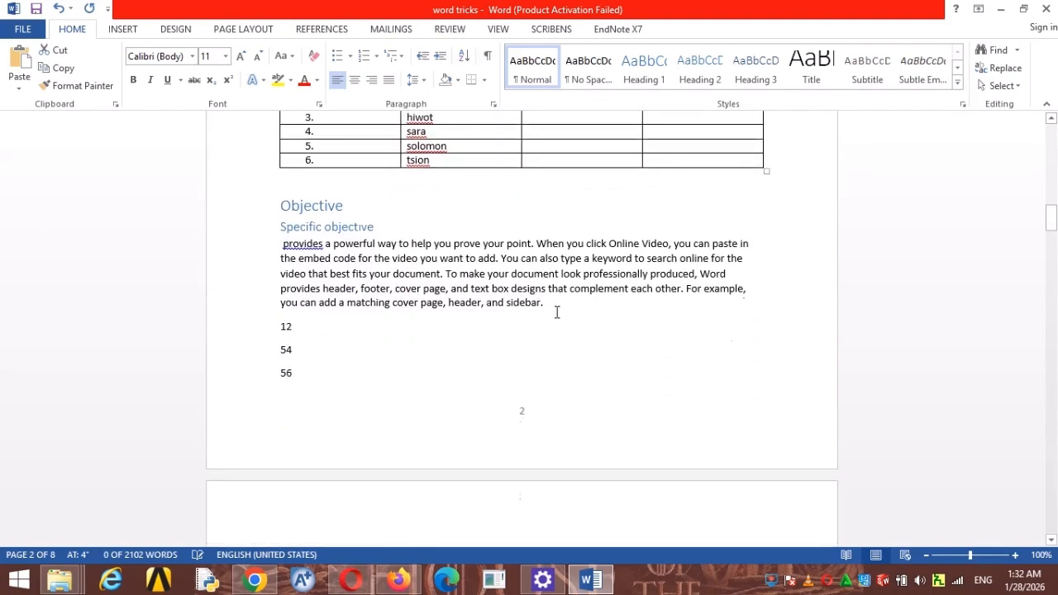
pyautogui.click(558, 307)
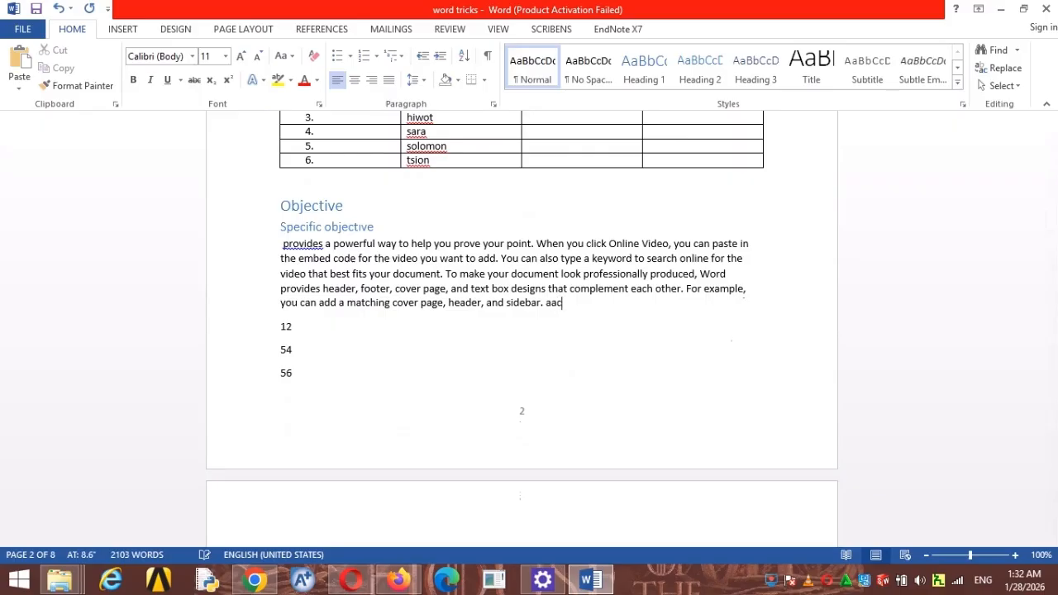
pyautogui.write('a matc')
pyautogui.press('Return')
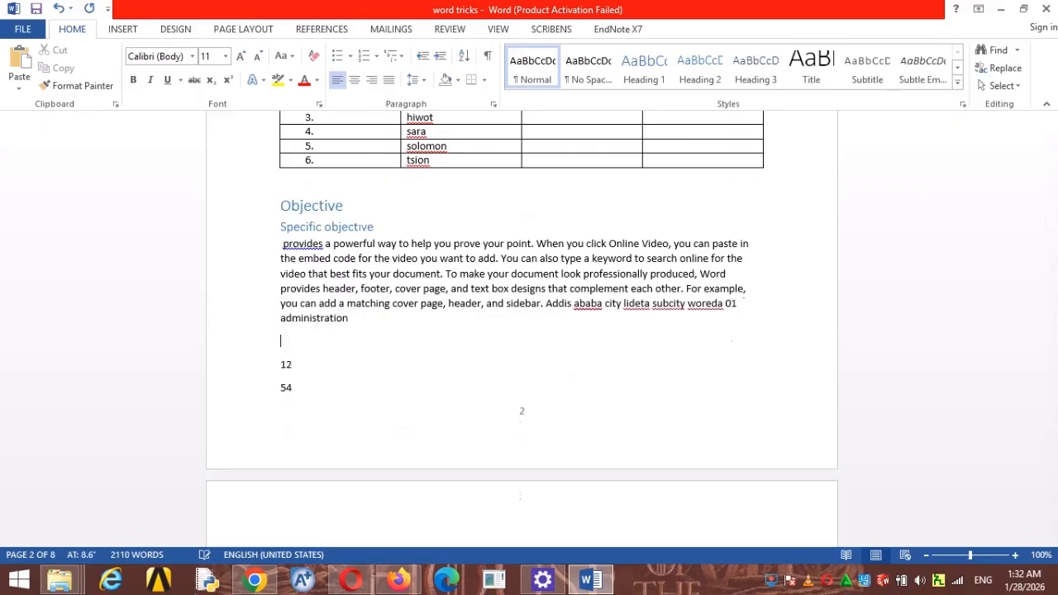
pyautogui.click(556, 317)
pyautogui.click(676, 311)
pyautogui.moveTo(548, 305); pyautogui.dragTo(769, 303)
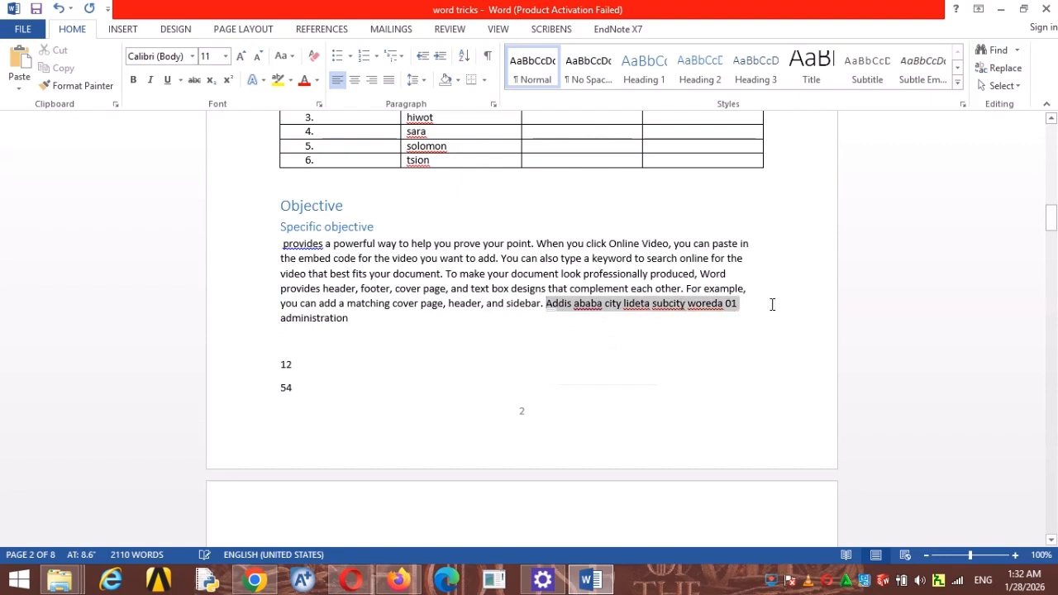
# Enter the AutoCorrect shortcut "aac" after a space at the end of the Paragraph 2 text and start a new paragraph.
pyautogui.click(747, 308)
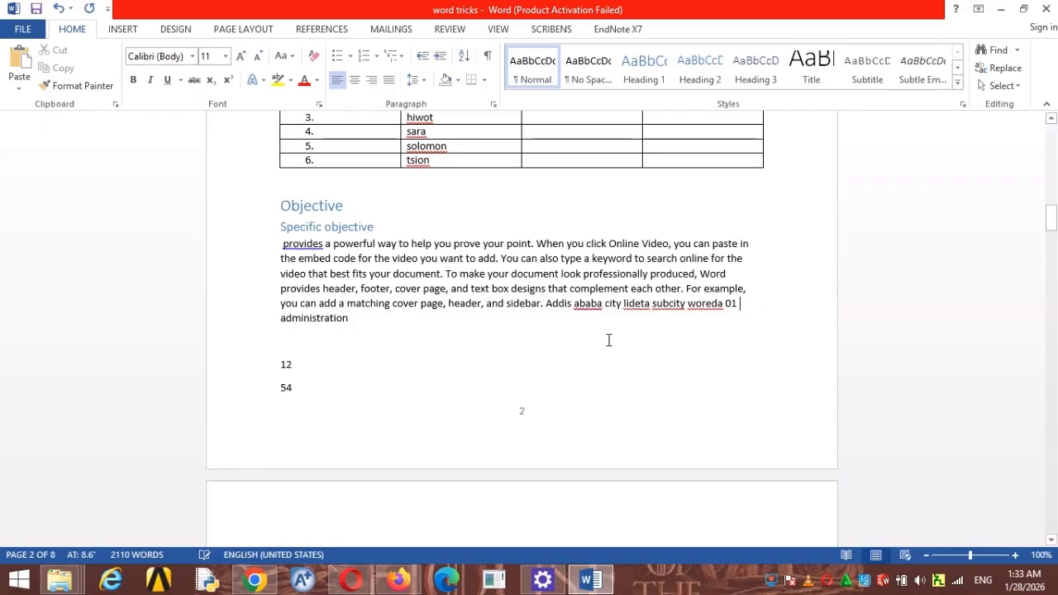
pyautogui.scroll(-20, 613, 314)
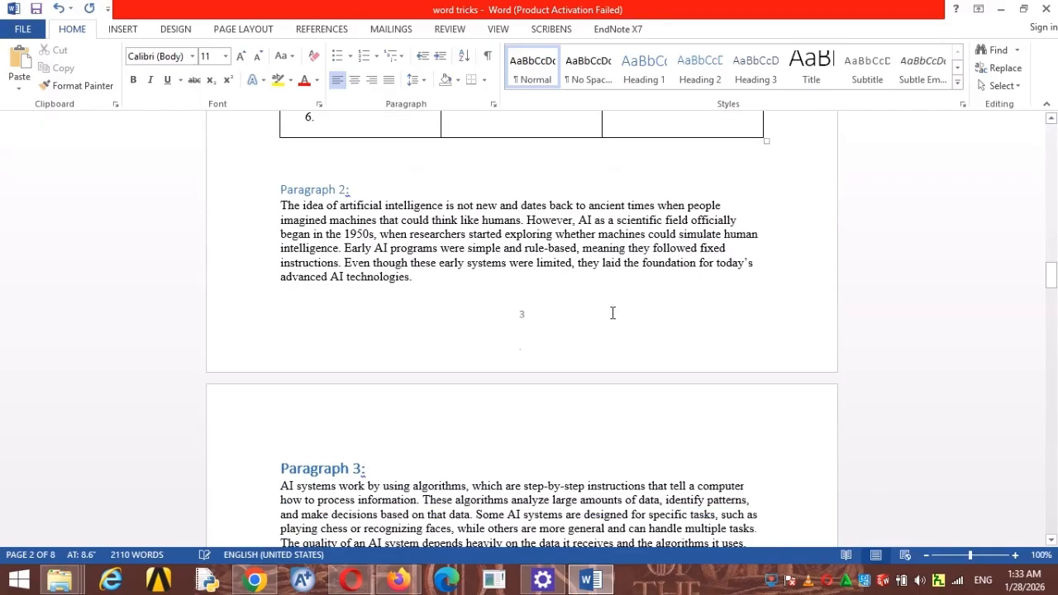
pyautogui.click(428, 160)
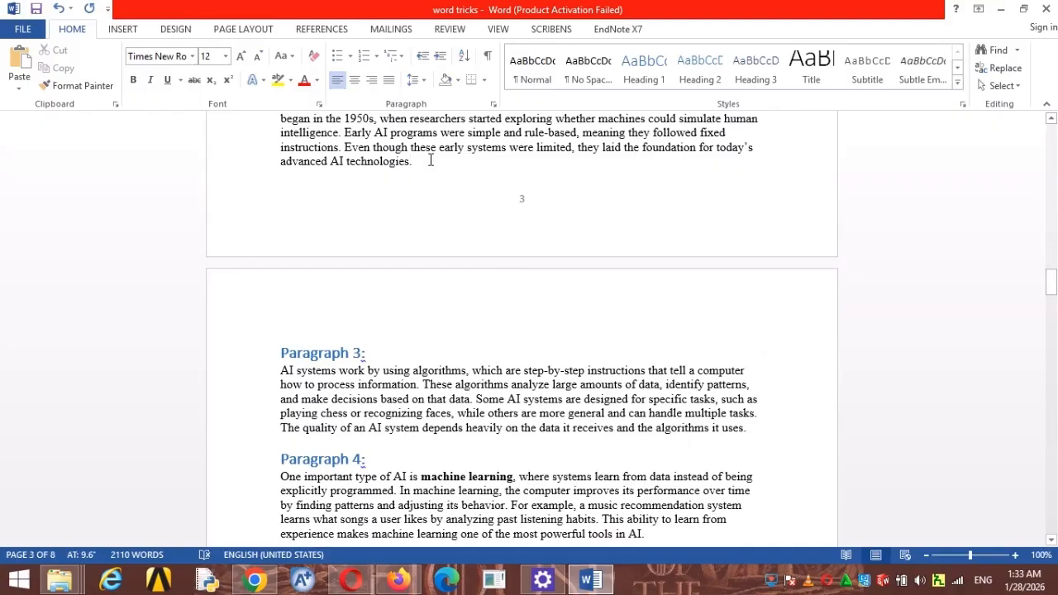
pyautogui.write('aa')
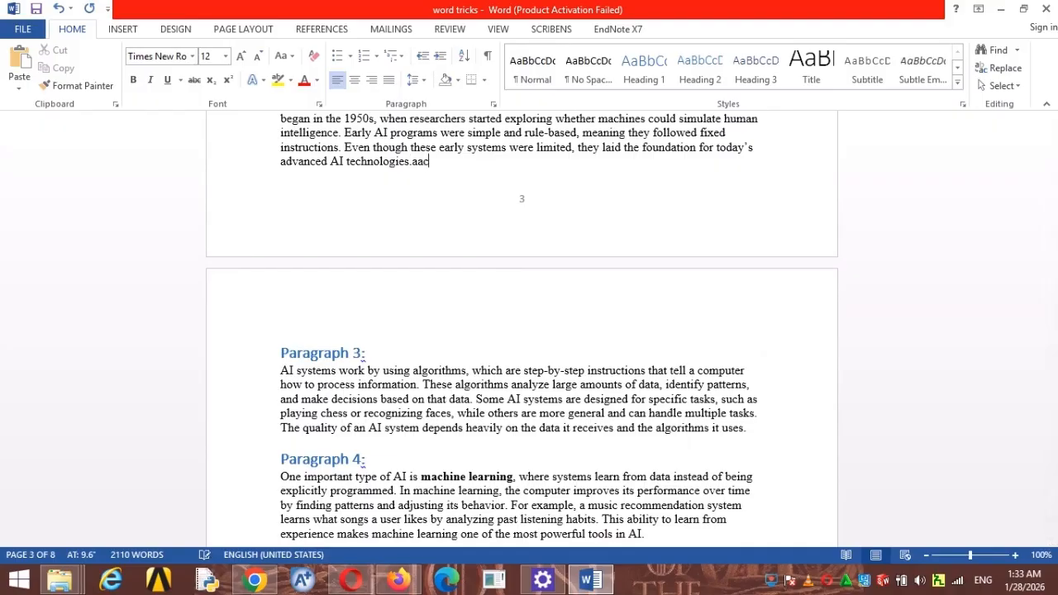
pyautogui.write('c')
pyautogui.press('Return')
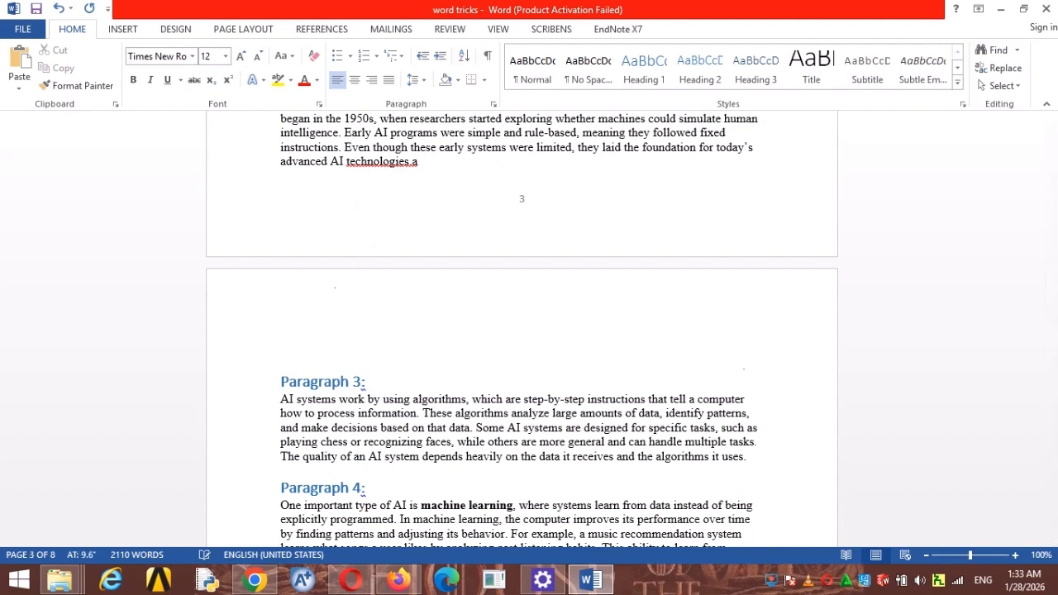
pyautogui.press('BackSpace')
pyautogui.write('aac')
pyautogui.press('Return')
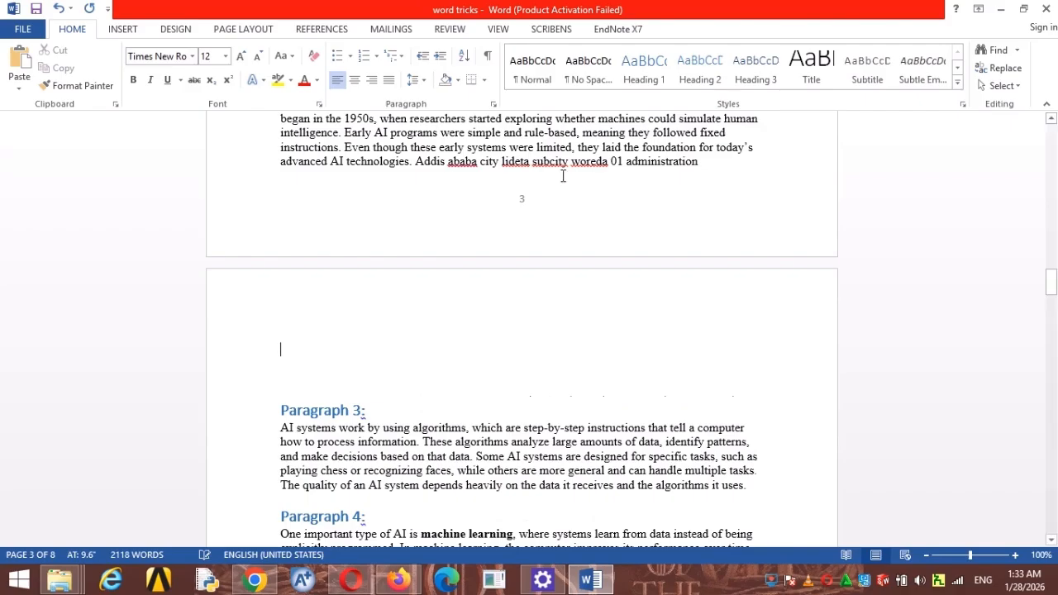
# Highlight the expanded phrase at the end of the Paragraph 2 text.
pyautogui.moveTo(566, 173); pyautogui.dragTo(708, 163)
pyautogui.click(710, 165)
pyautogui.moveTo(417, 158); pyautogui.dragTo(703, 166)
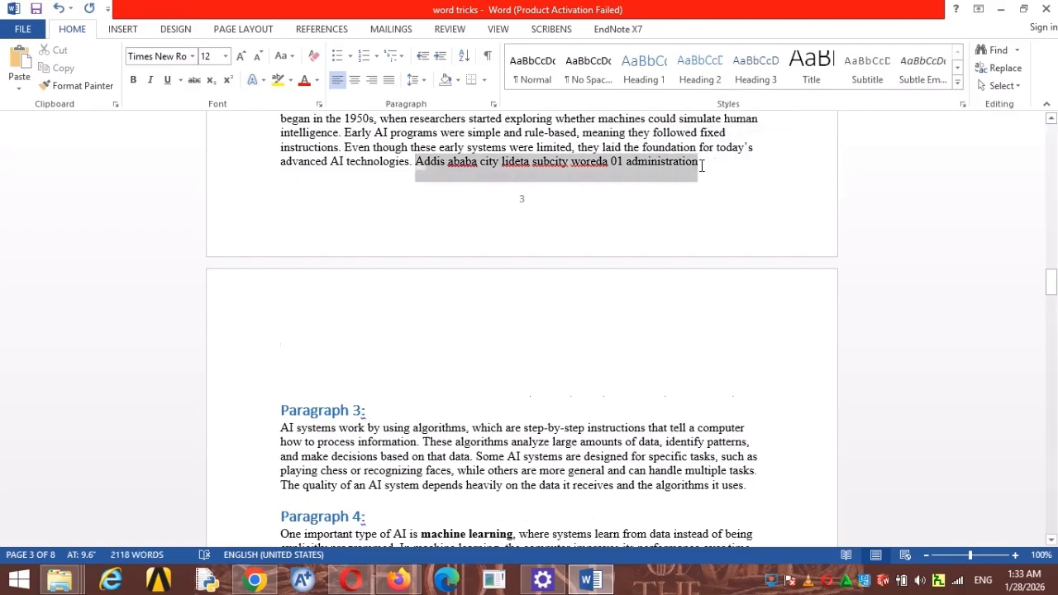
pyautogui.rightClick(676, 170)
pyautogui.press('Escape')
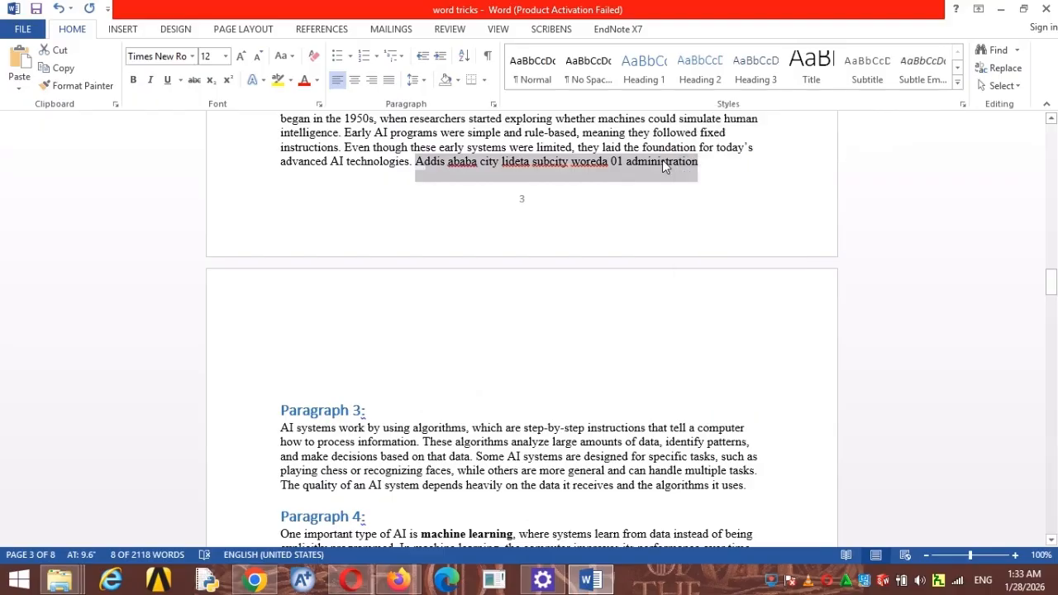
pyautogui.scroll(-9, 659, 405)
pyautogui.scroll(-10, 659, 405)
pyautogui.scroll(13, 613, 228)
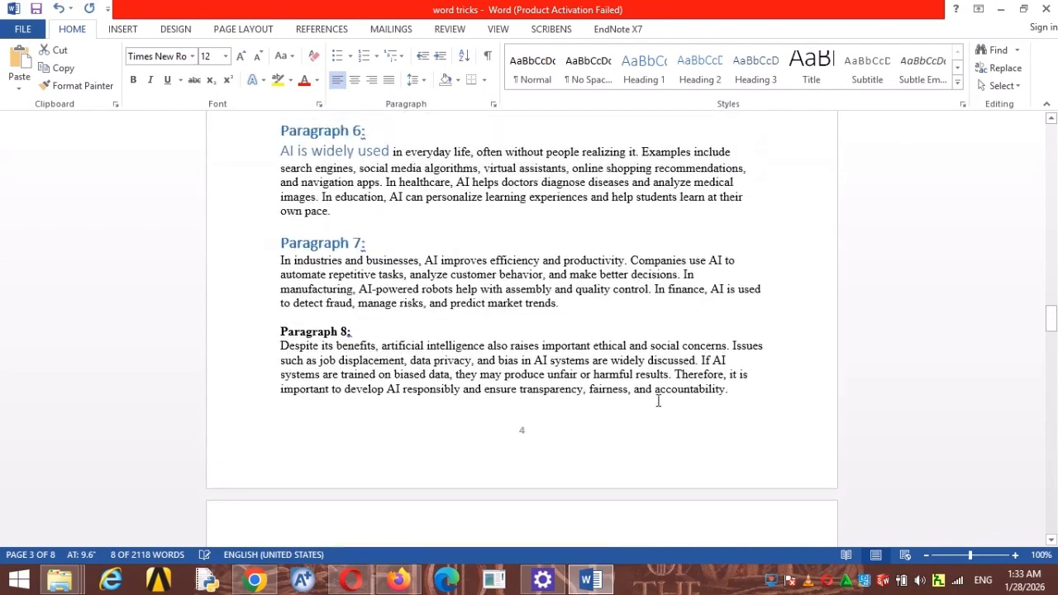
pyautogui.scroll(20, 612, 227)
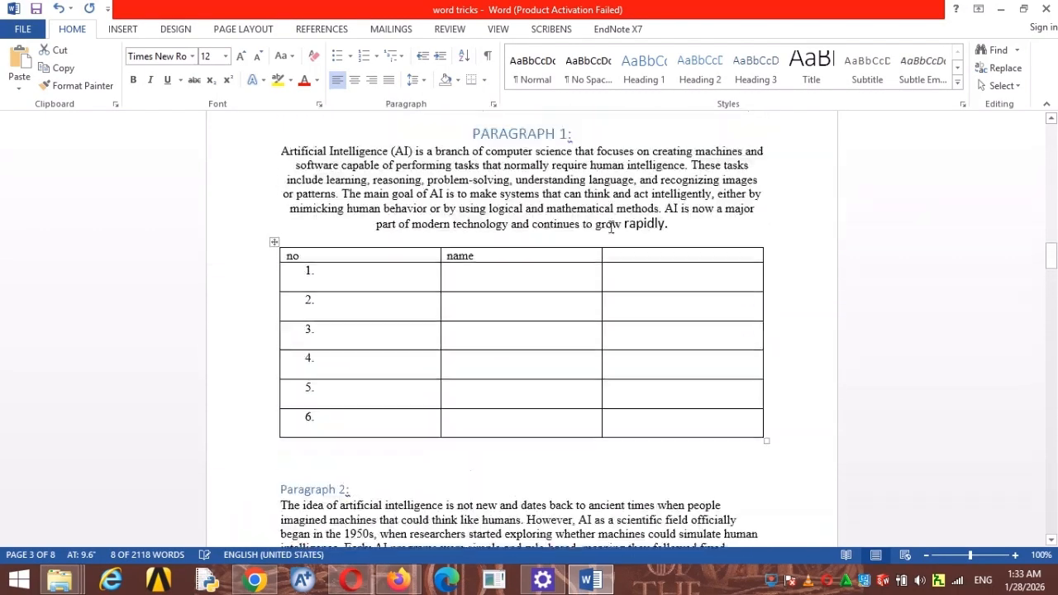
pyautogui.scroll(6, 611, 228)
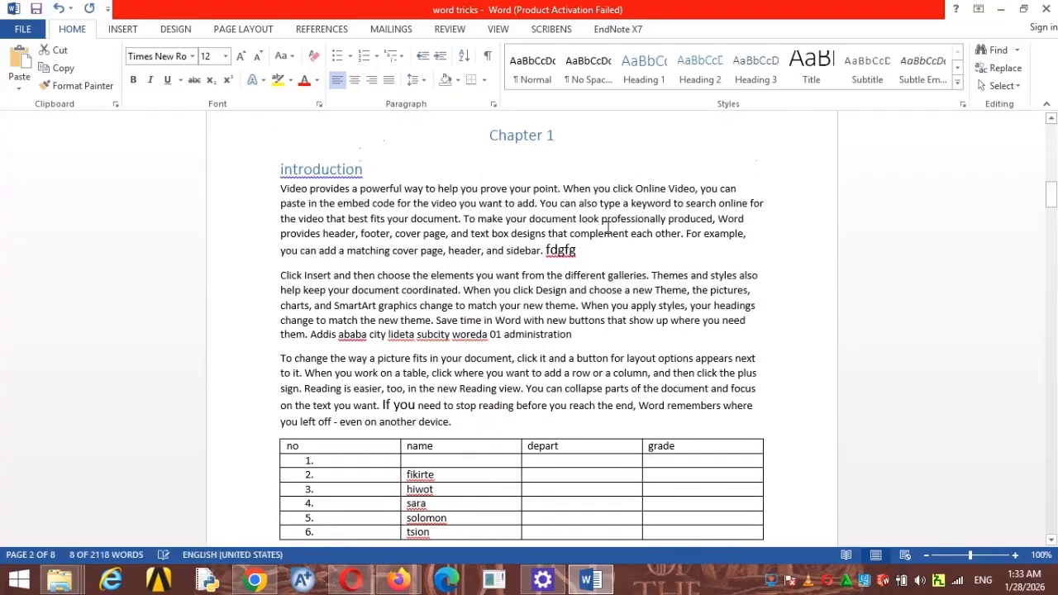
pyautogui.scroll(-16, 603, 237)
pyautogui.scroll(-15, 602, 239)
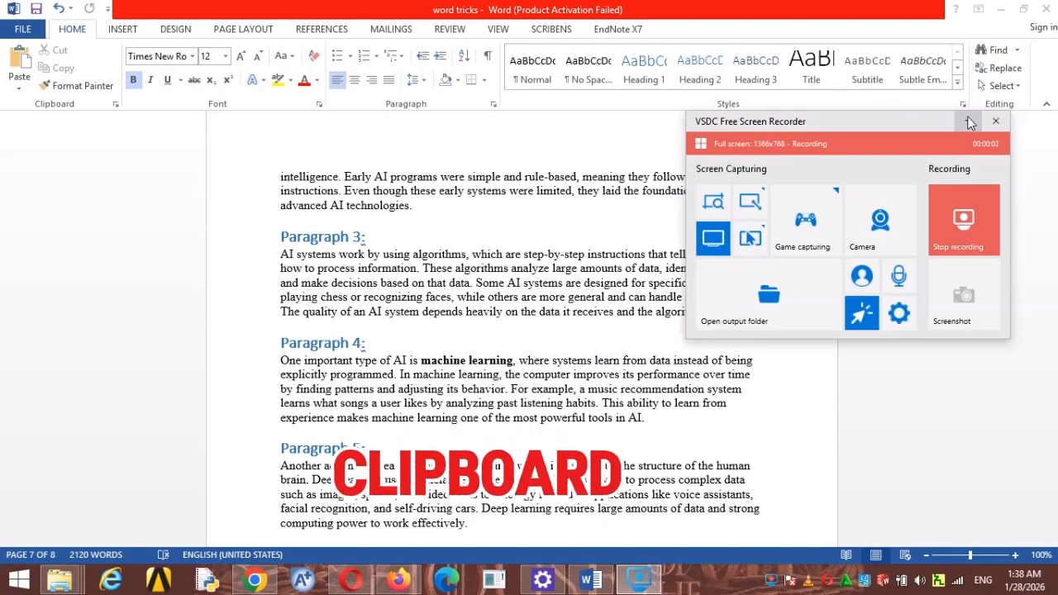
pyautogui.click(970, 123)
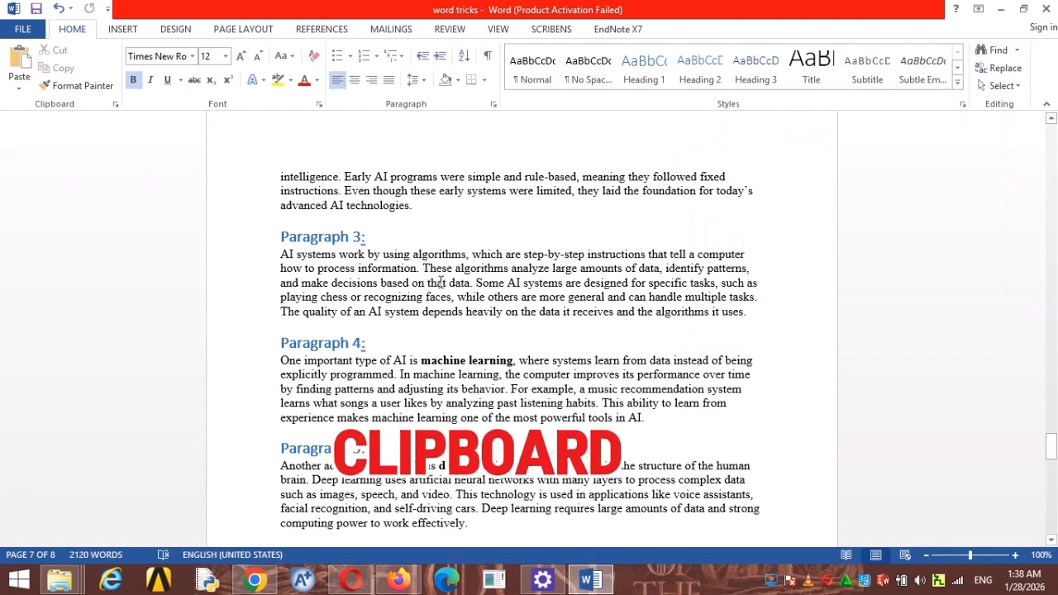
# Copy "AI systems" from the Paragraph 3 text and the bold "machine learning" from the Paragraph 4 text.
pyautogui.click(426, 270)
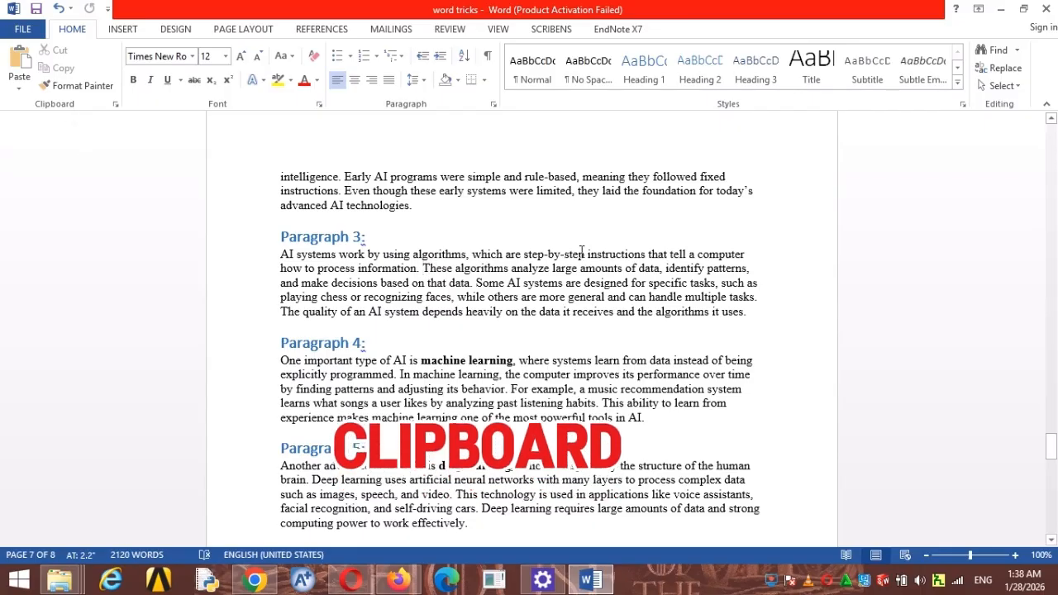
pyautogui.click(497, 317)
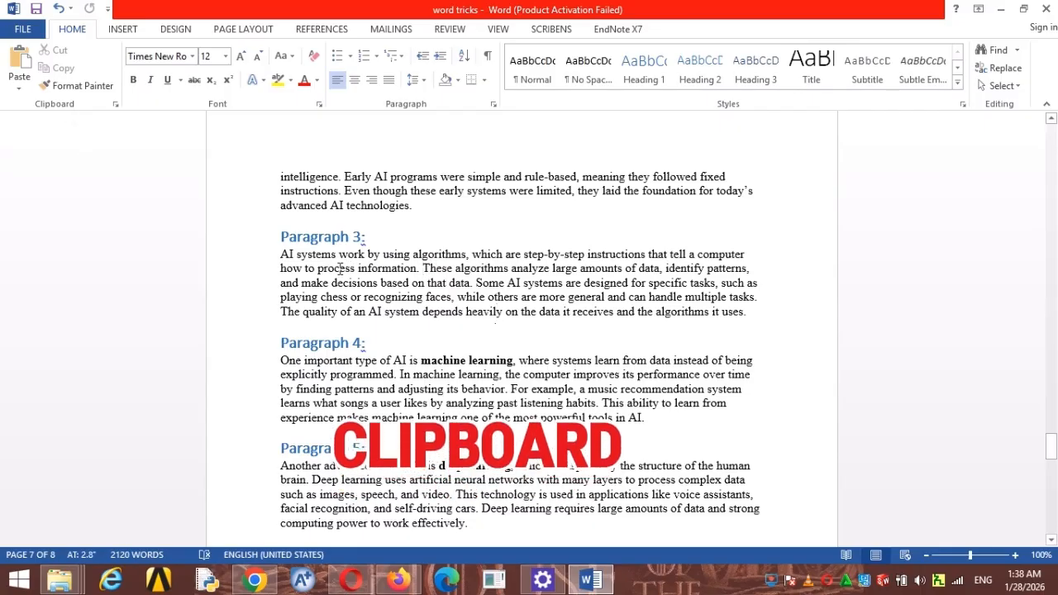
pyautogui.moveTo(280, 257); pyautogui.dragTo(312, 255)
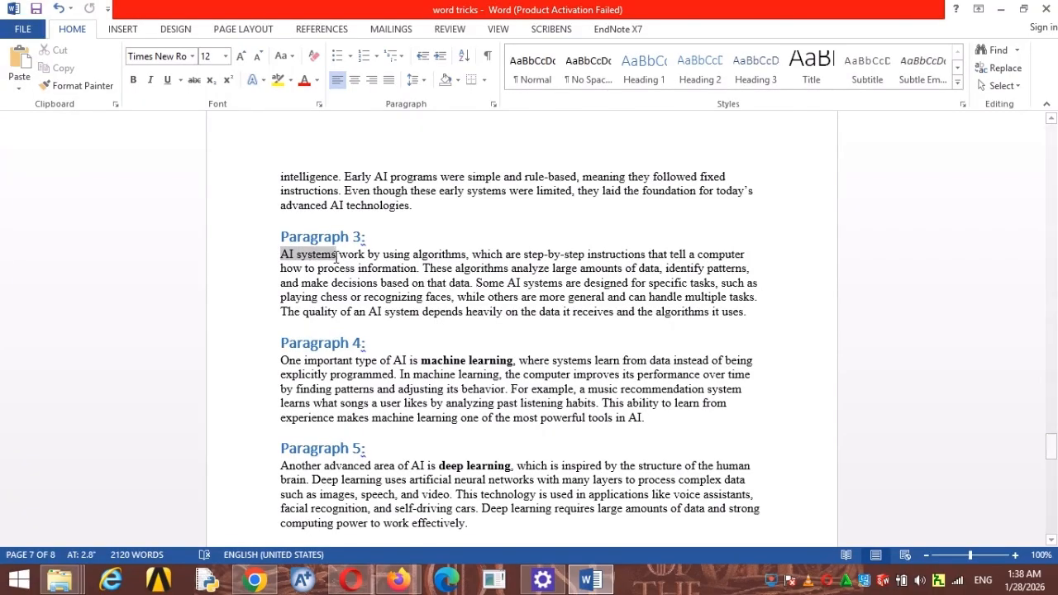
pyautogui.rightClick(336, 257)
pyautogui.click(357, 286)
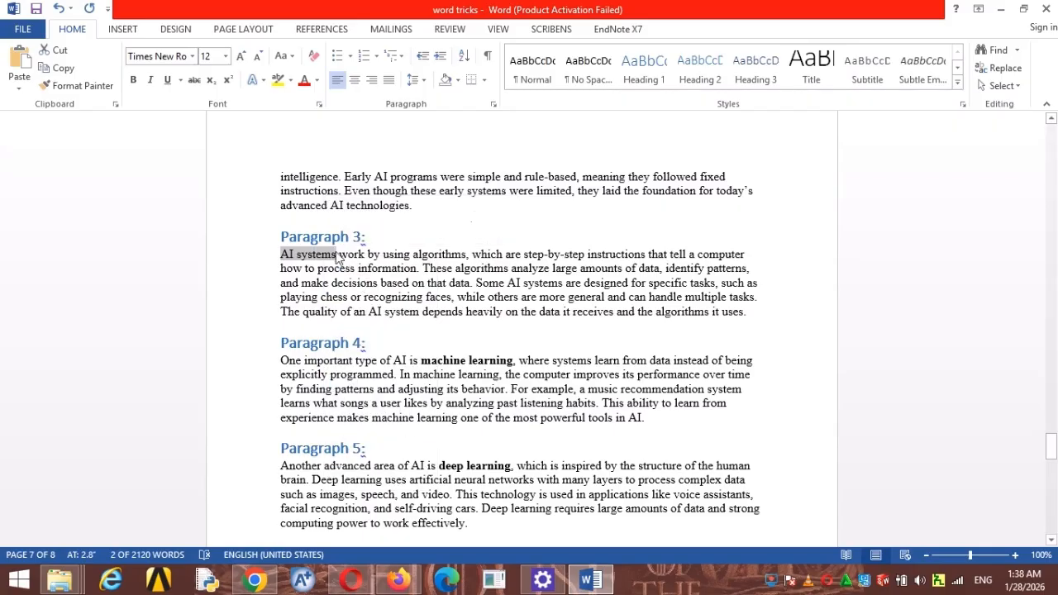
pyautogui.scroll(-3, 446, 299)
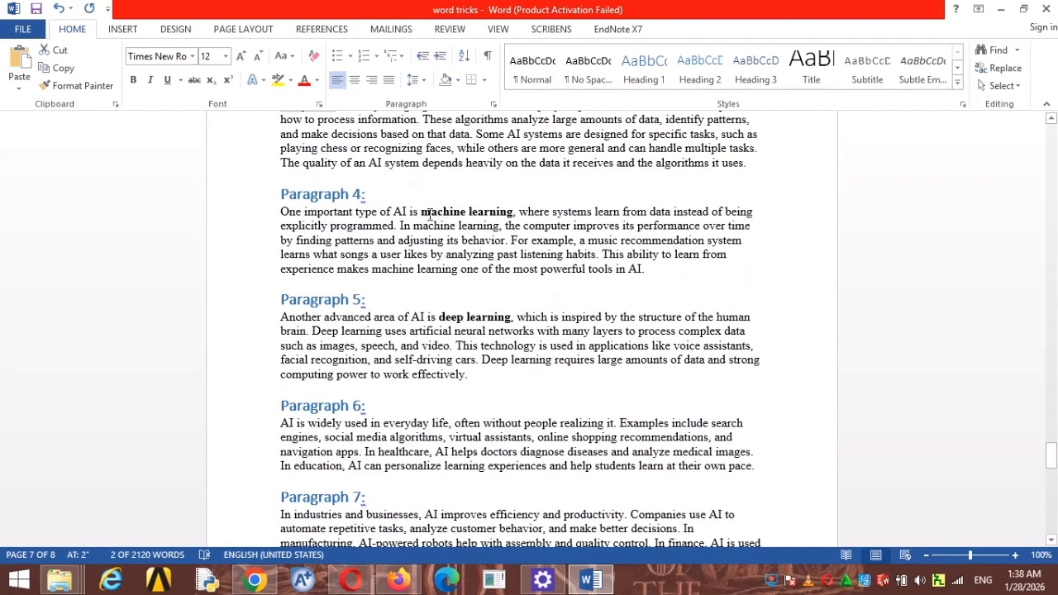
pyautogui.moveTo(421, 212); pyautogui.dragTo(491, 219)
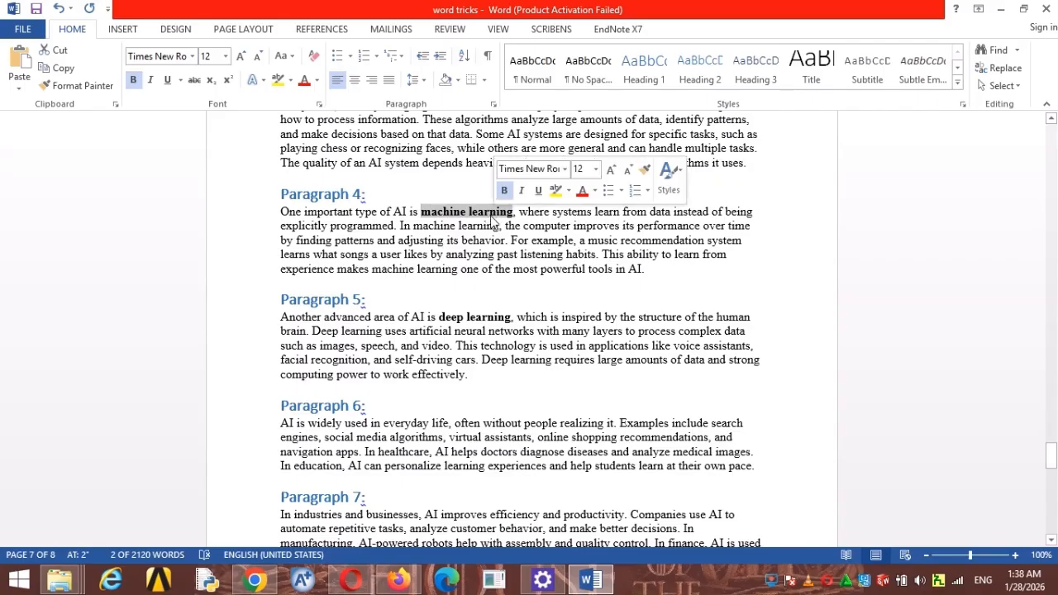
pyautogui.rightClick(491, 219)
pyautogui.click(528, 240)
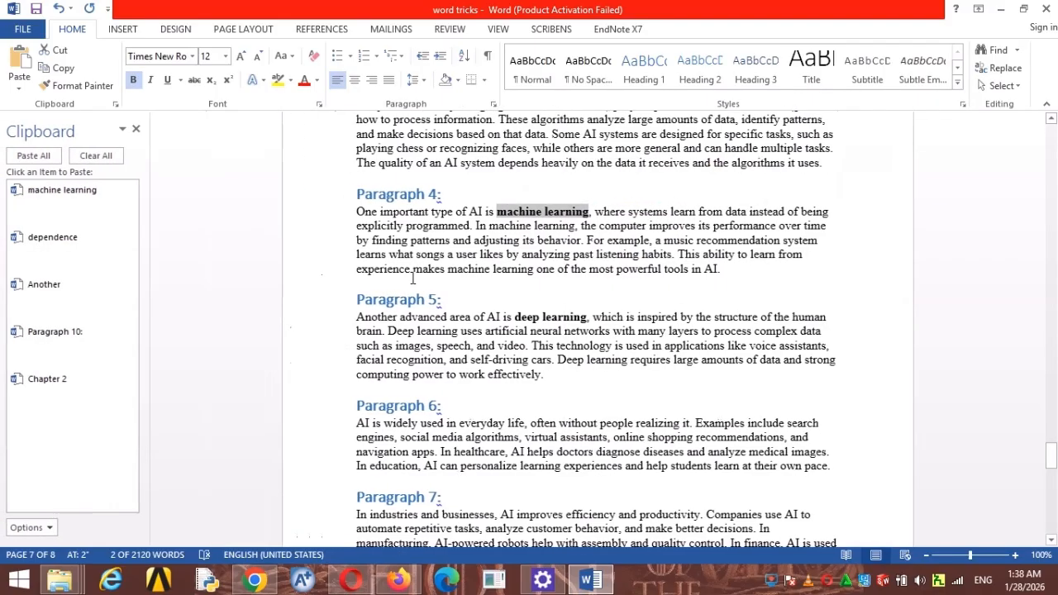
# Copy the bold "deep learning" from the Paragraph 5 text and "intelligence" from the Paragraph 8 text.
pyautogui.scroll(-2, 412, 279)
pyautogui.moveTo(516, 207); pyautogui.dragTo(588, 206)
pyautogui.rightClick(583, 208)
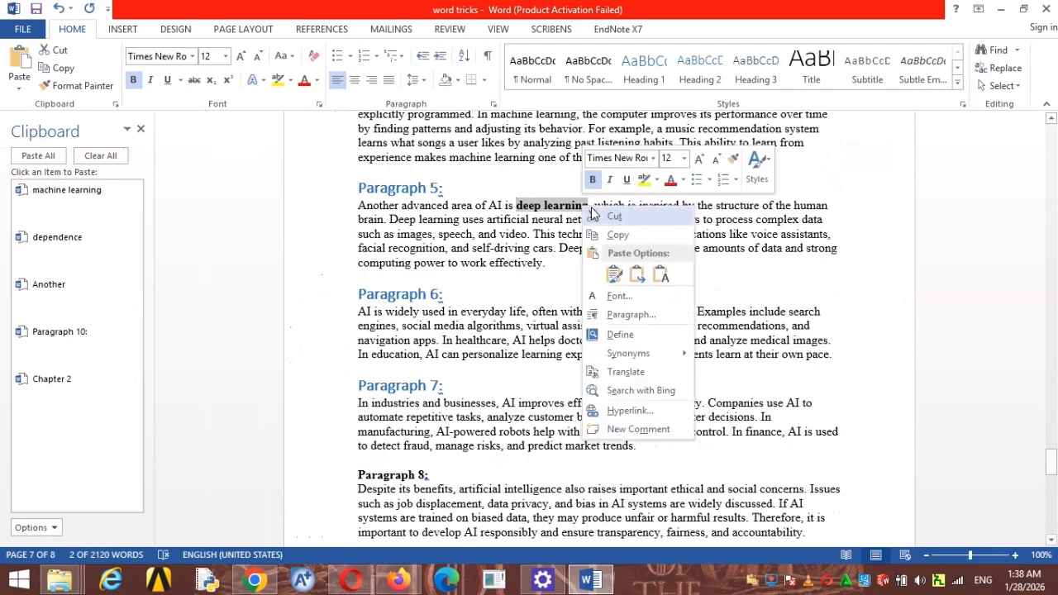
pyautogui.click(616, 235)
pyautogui.scroll(-3, 571, 314)
pyautogui.scroll(-3, 571, 316)
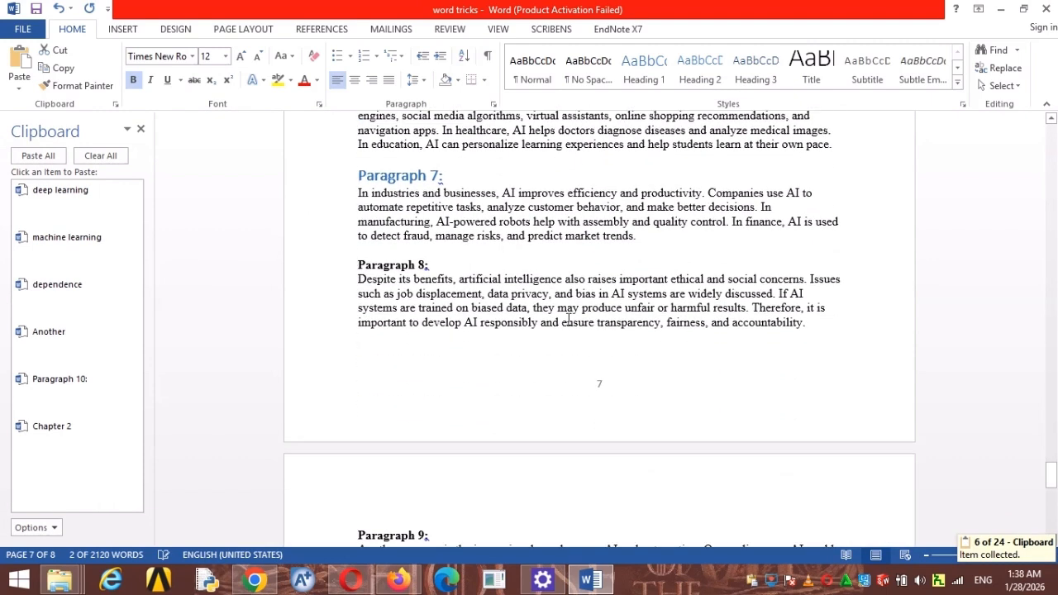
pyautogui.moveTo(514, 265); pyautogui.dragTo(563, 265)
pyautogui.rightClick(561, 266)
pyautogui.click(593, 292)
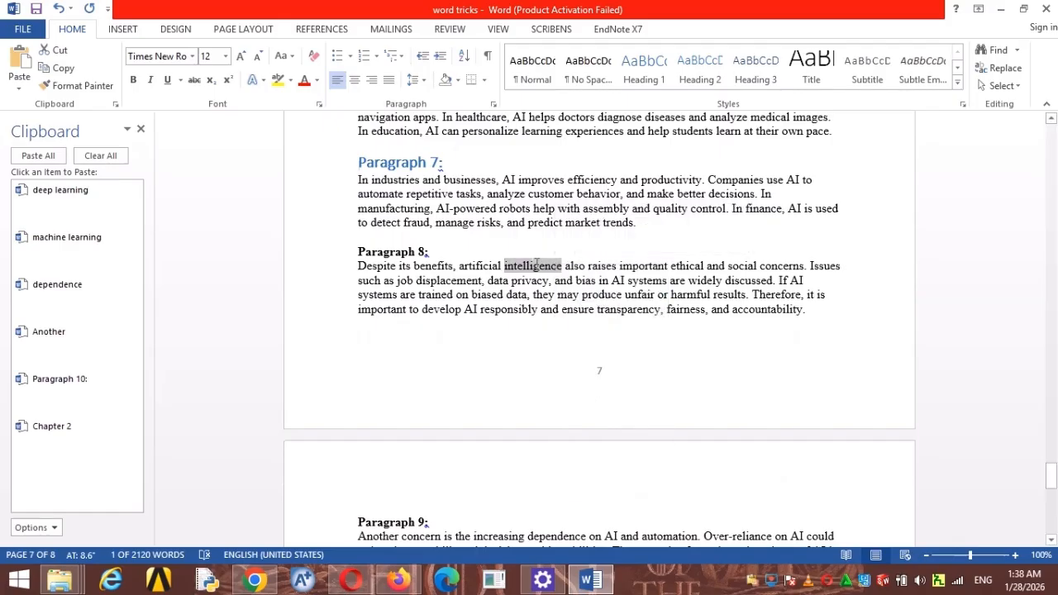
# Hide the list of copied items and place the text cursor on the empty line below the Chapter 2 heading.
pyautogui.scroll(-7, 597, 368)
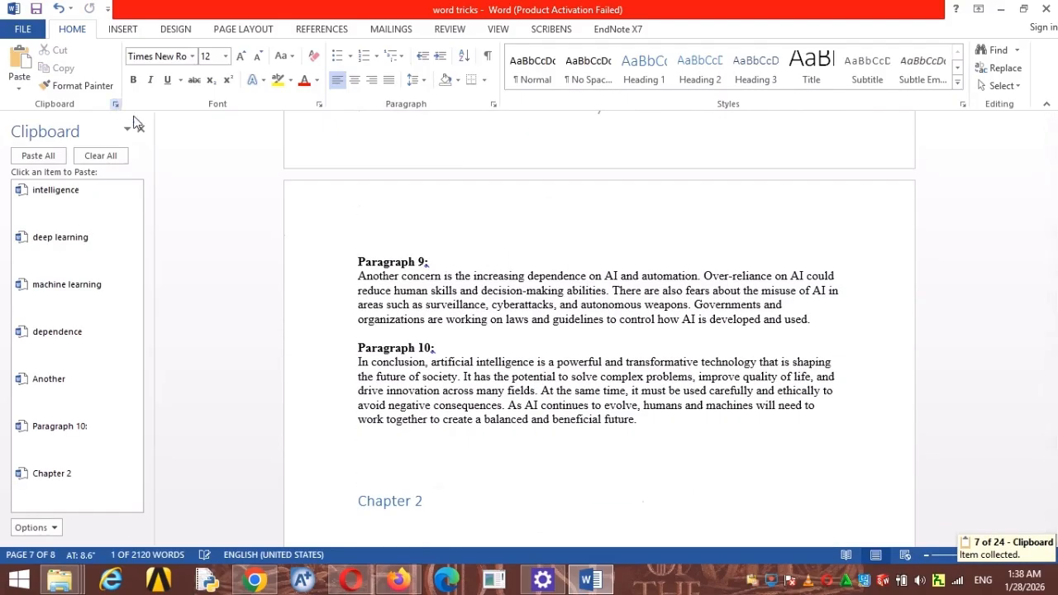
pyautogui.click(137, 125)
pyautogui.scroll(-10, 548, 250)
pyautogui.scroll(4, 496, 264)
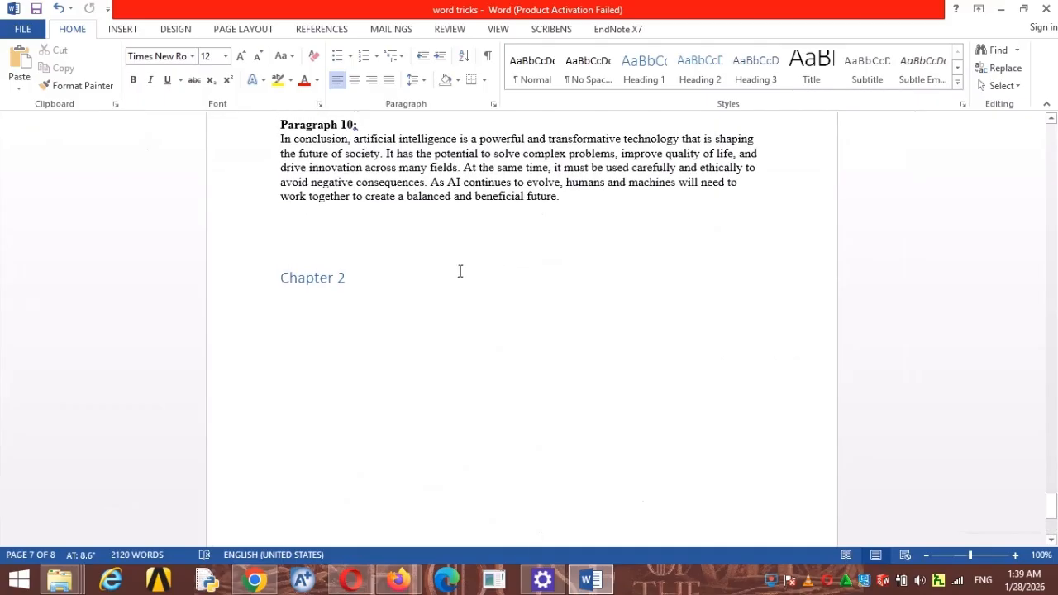
pyautogui.click(313, 327)
pyautogui.scroll(-10, 313, 327)
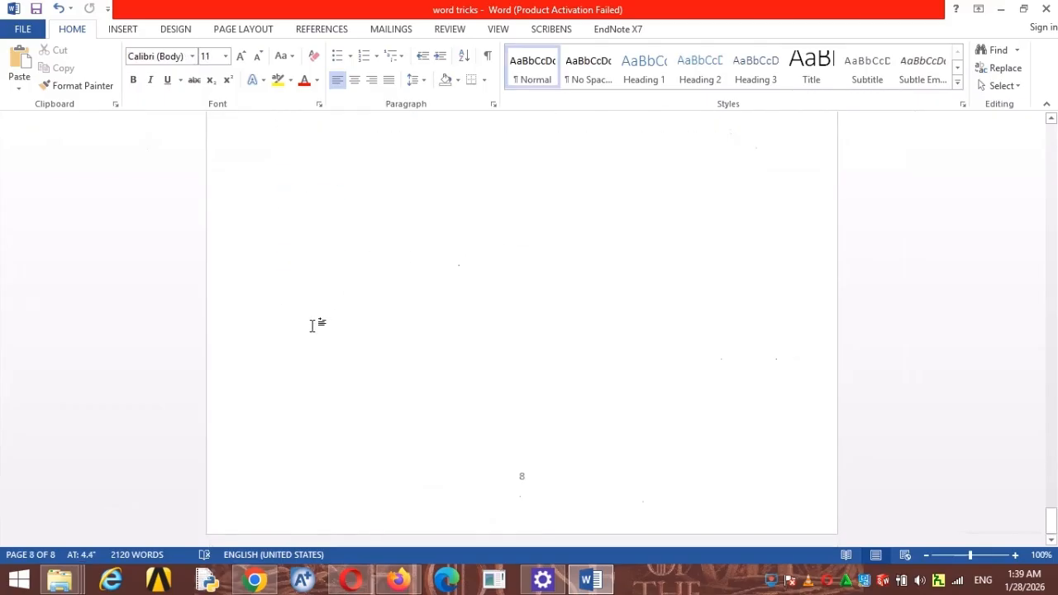
pyautogui.scroll(10, 312, 323)
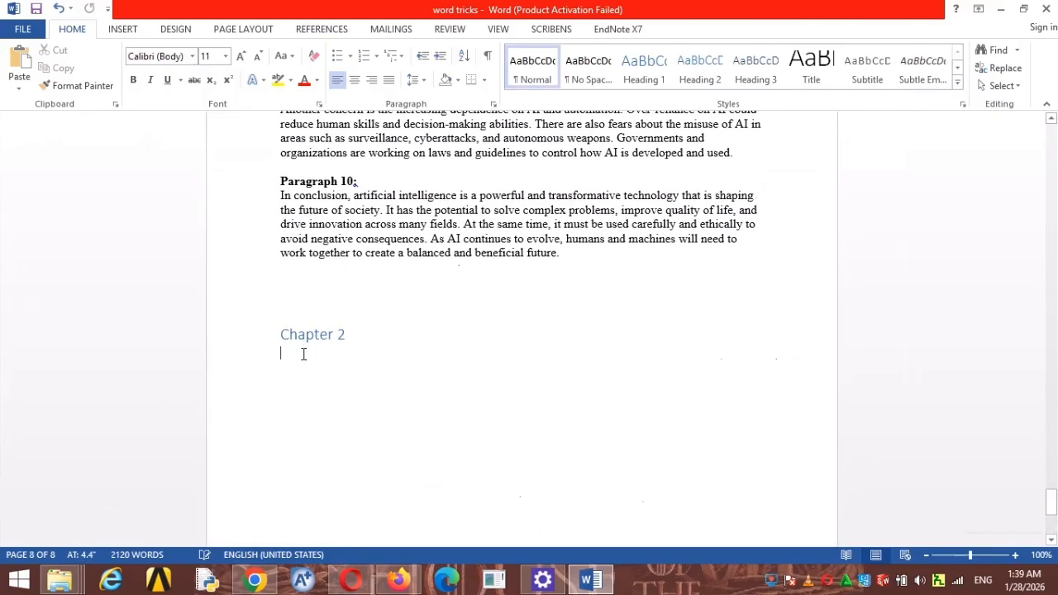
pyautogui.scroll(20, 304, 353)
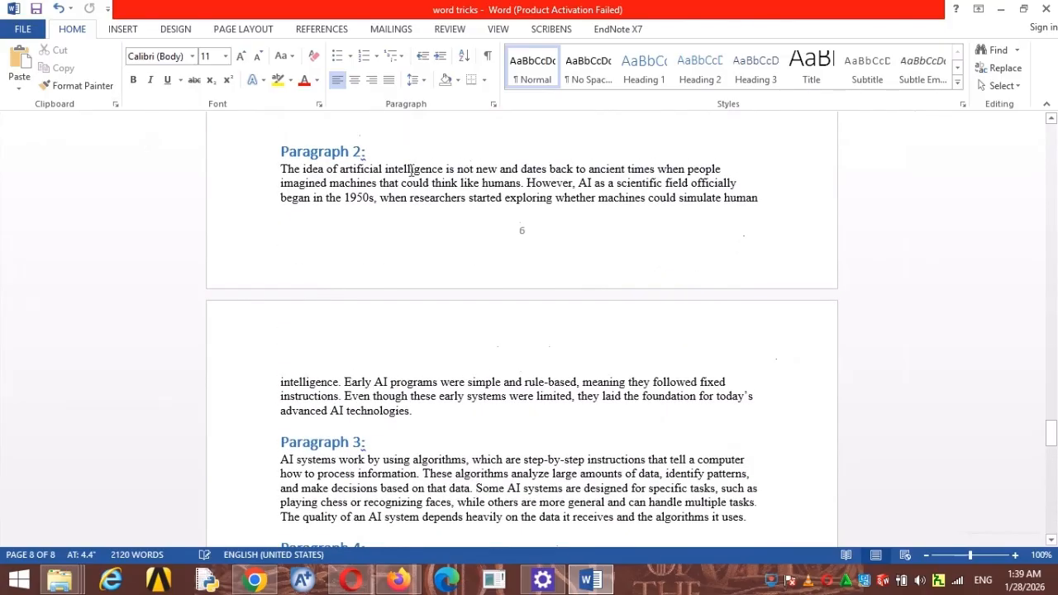
pyautogui.scroll(-20, 471, 209)
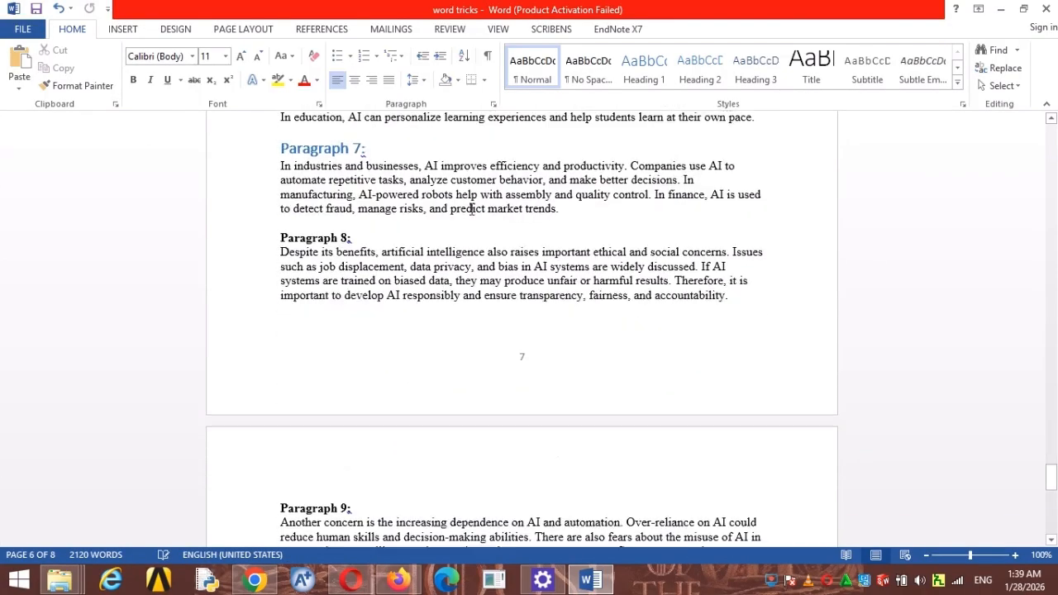
pyautogui.scroll(-9, 471, 209)
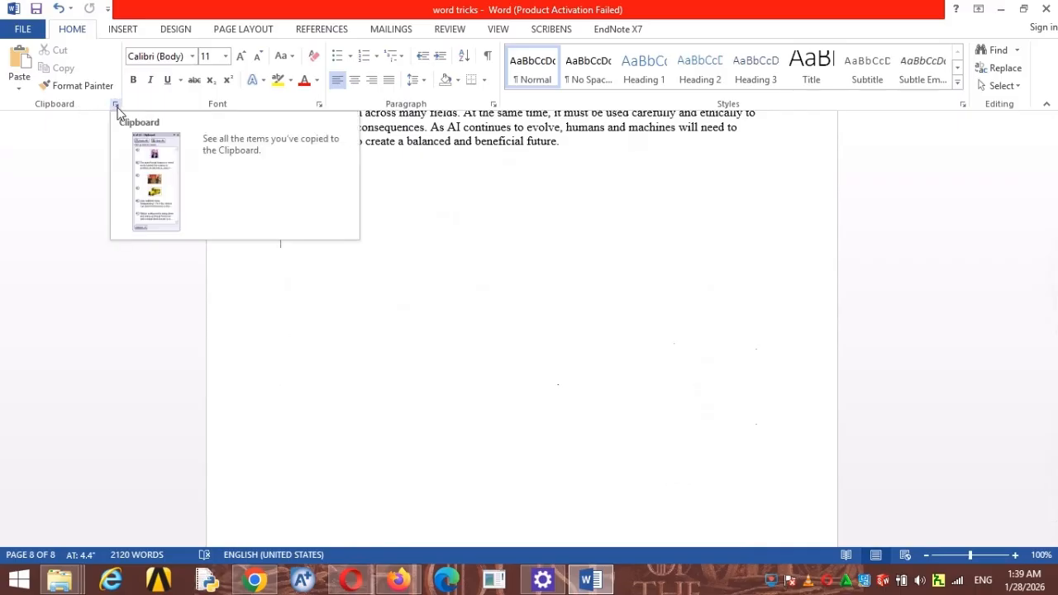
# Show all copied Clipboard items and paste "intelligence" and "machine learning" on separate lines below the Chapter 2 heading.
pyautogui.click(115, 106)
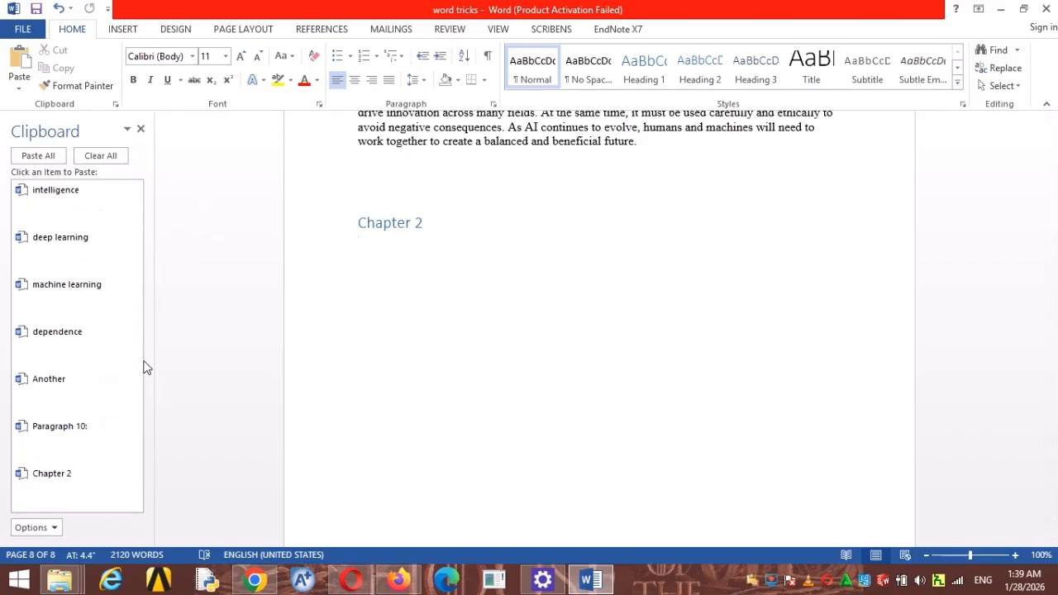
pyautogui.scroll(-3, 105, 356)
pyautogui.scroll(4, 106, 355)
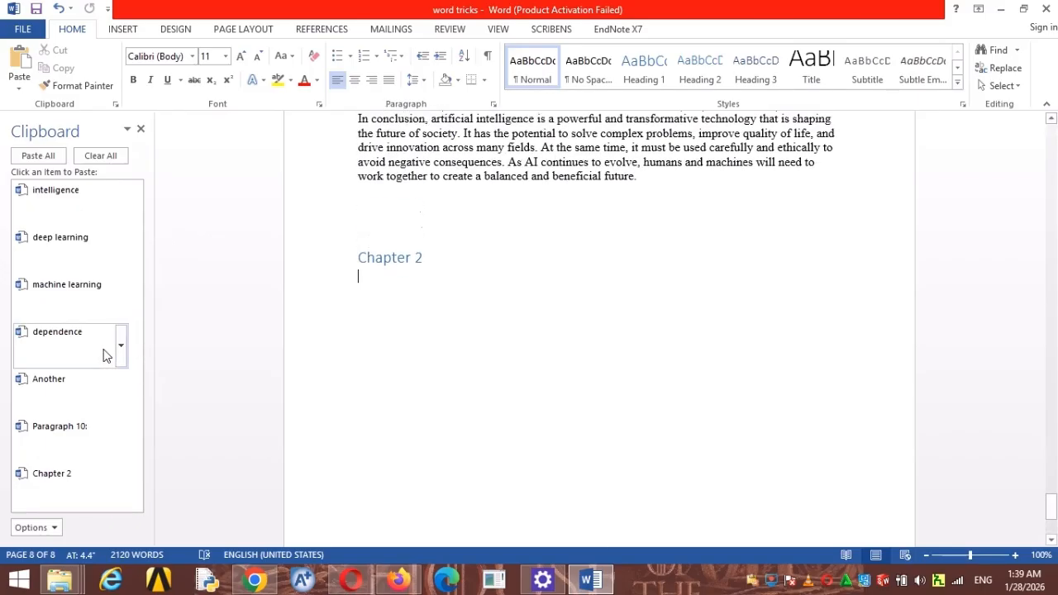
pyautogui.click(120, 207)
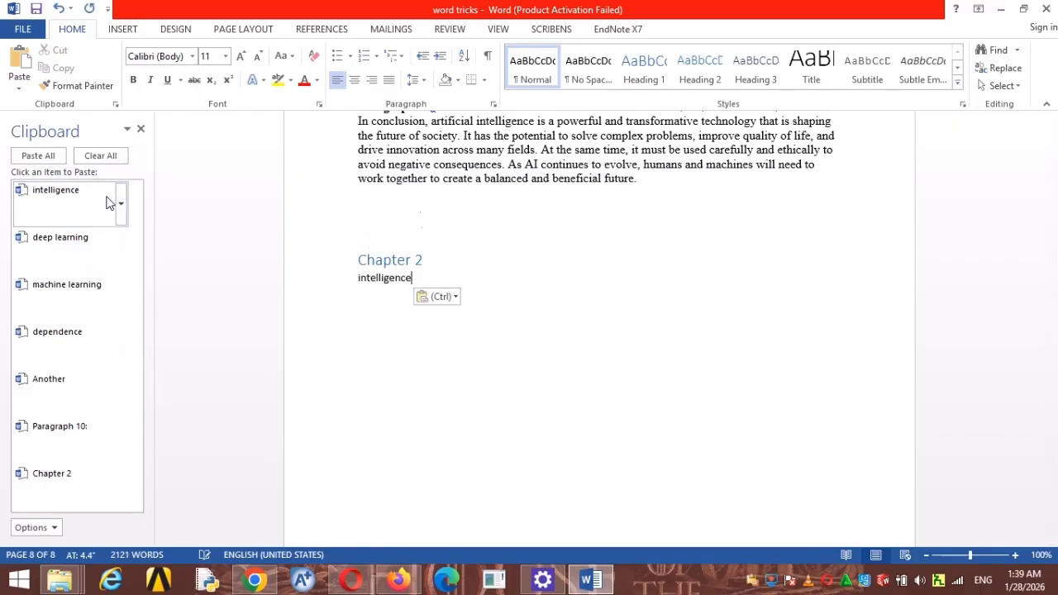
pyautogui.press('Return')
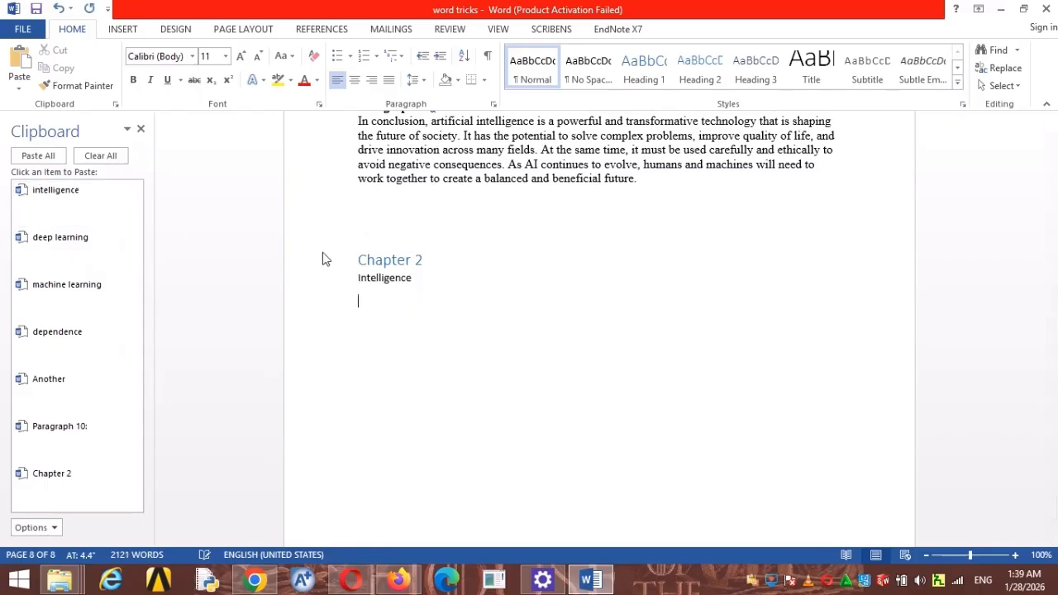
pyautogui.click(69, 305)
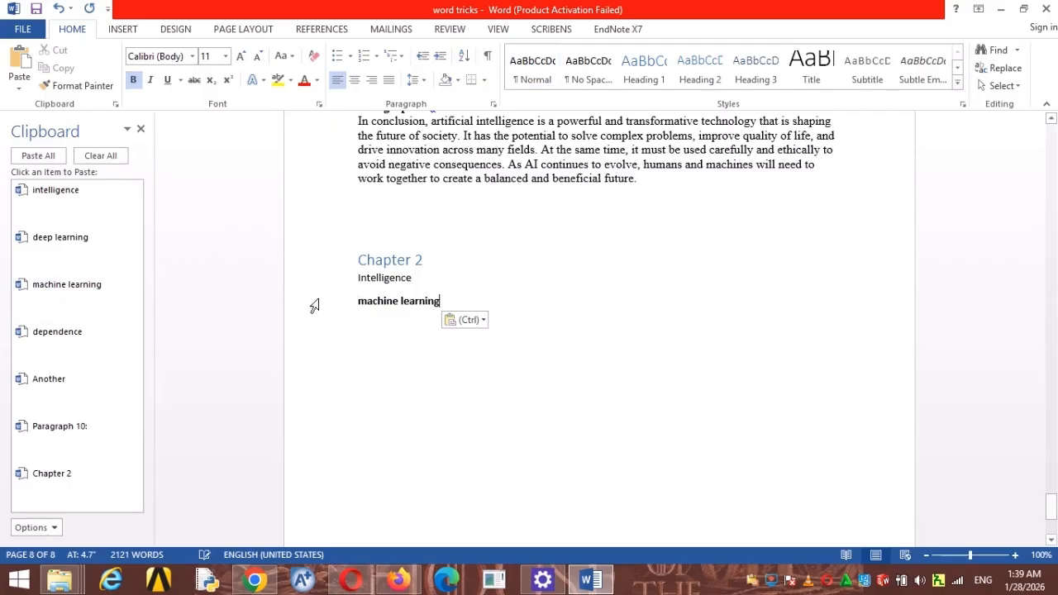
# Paste the copied "Paragraph 10:" on a new line below "machine learning" and insert all the collected Clipboard items after it.
pyautogui.press('Return')
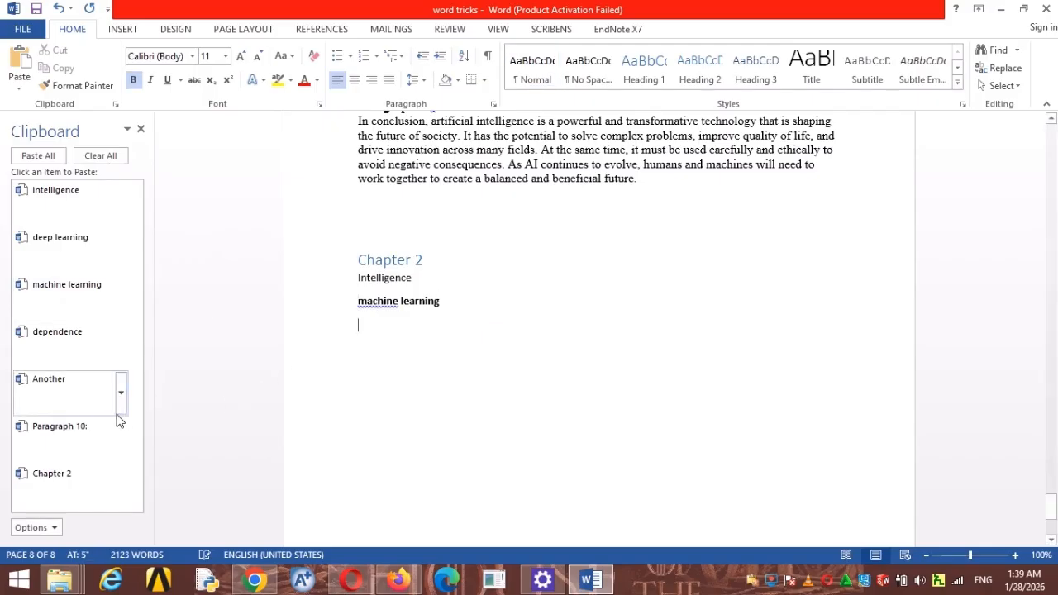
pyautogui.click(68, 445)
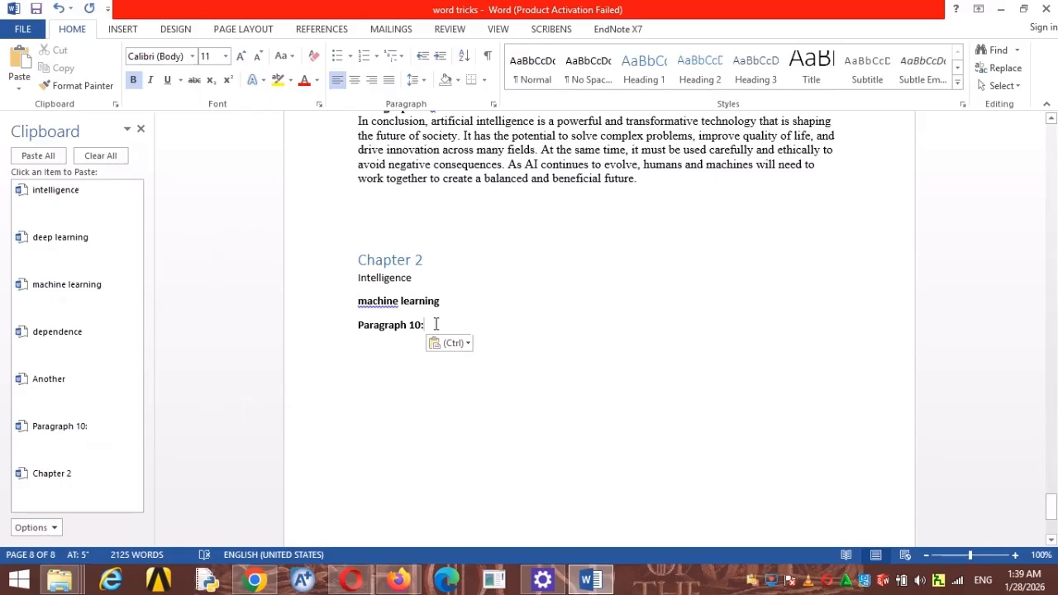
pyautogui.click(38, 156)
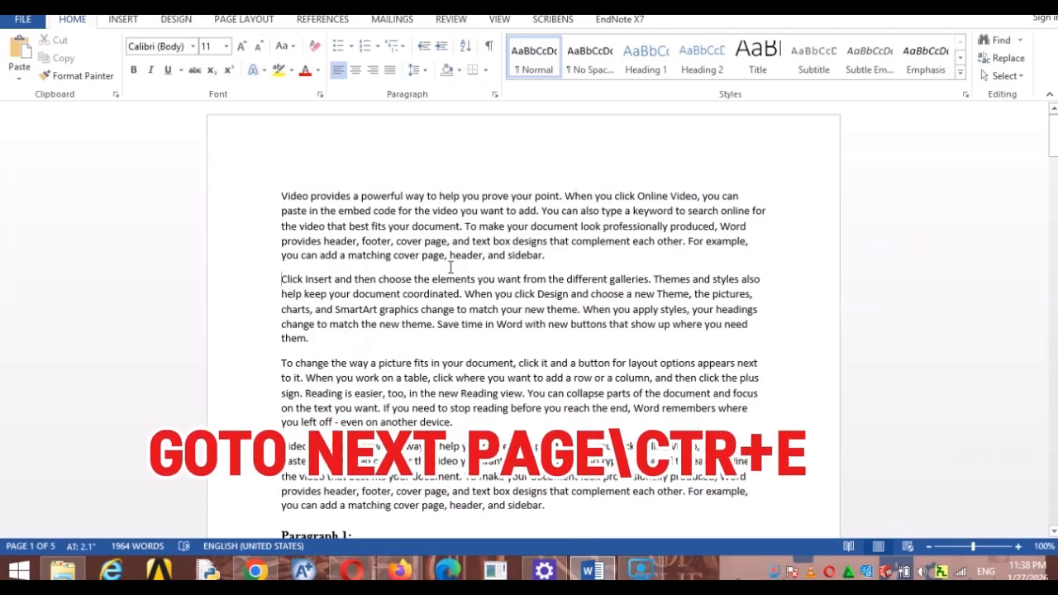
# Push the paragraph starting "Click Insert" onto the next page by adding empty lines above it, and check the resulting gap.
pyautogui.click(293, 214)
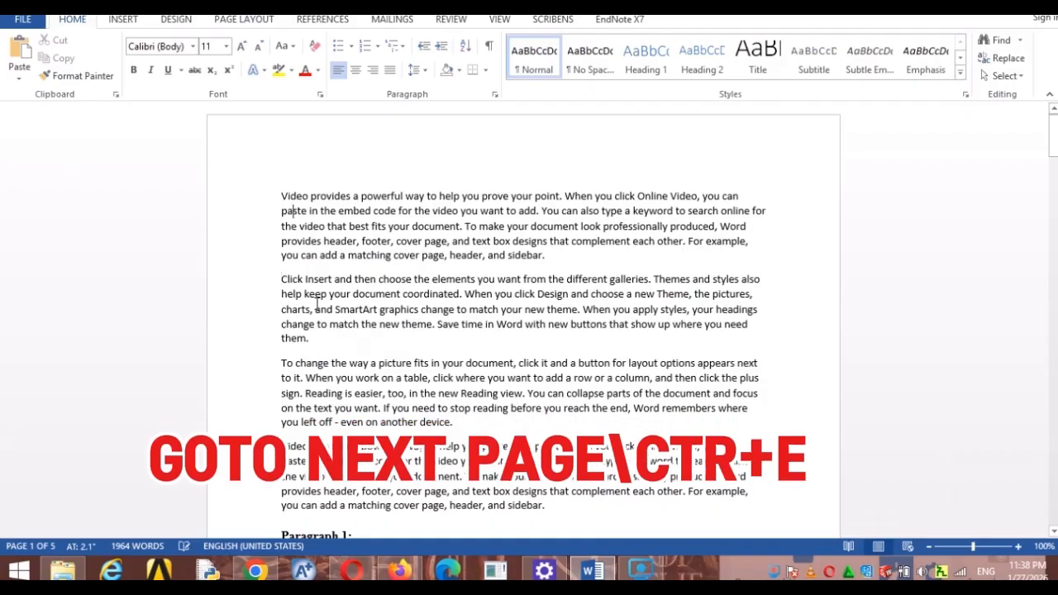
pyautogui.click(318, 305)
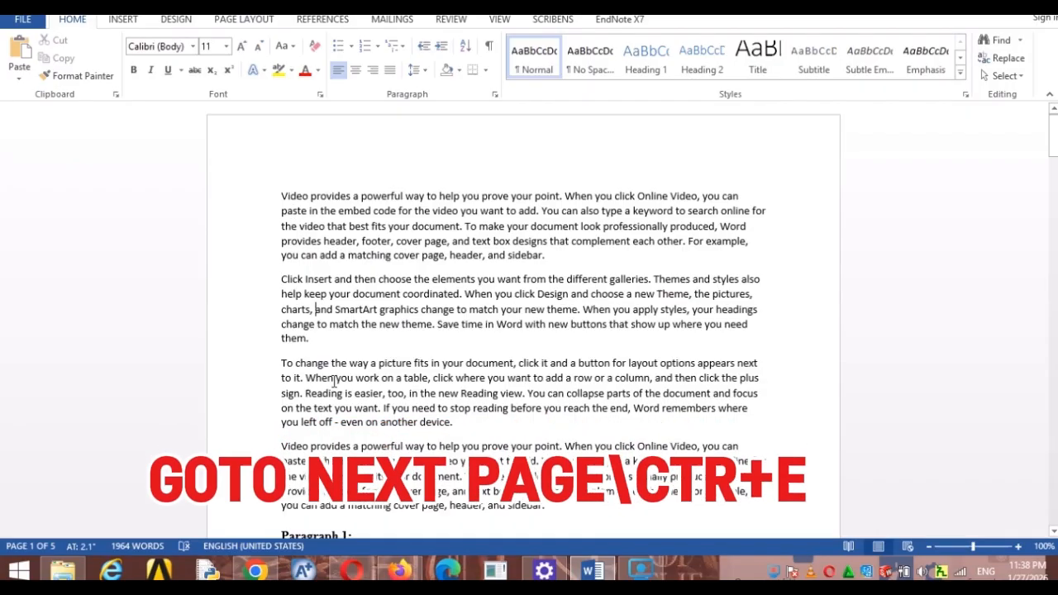
pyautogui.click(283, 282)
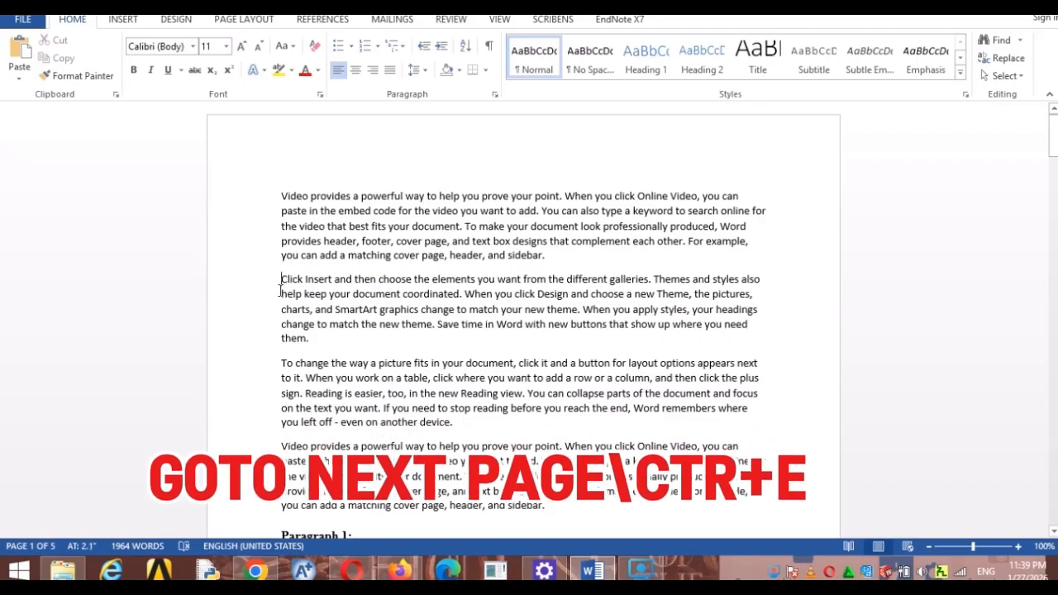
pyautogui.press('Return')
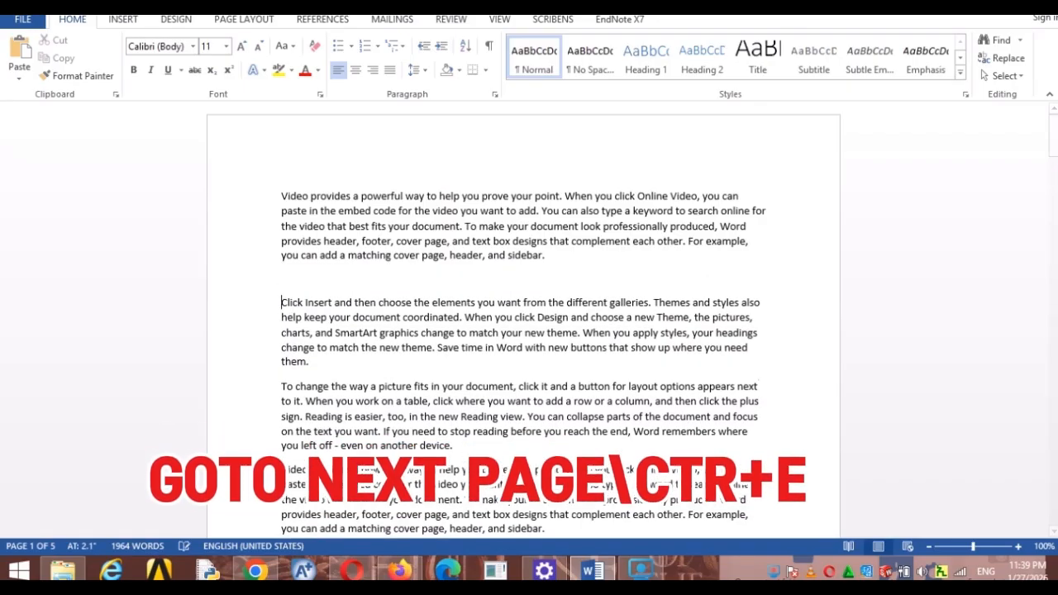
pyautogui.press('Return')
pyautogui.press('Return')
pyautogui.press('Return')
pyautogui.press('Return')
pyautogui.press('Return')
pyautogui.press('Return')
pyautogui.press('Return')
pyautogui.press('Return')
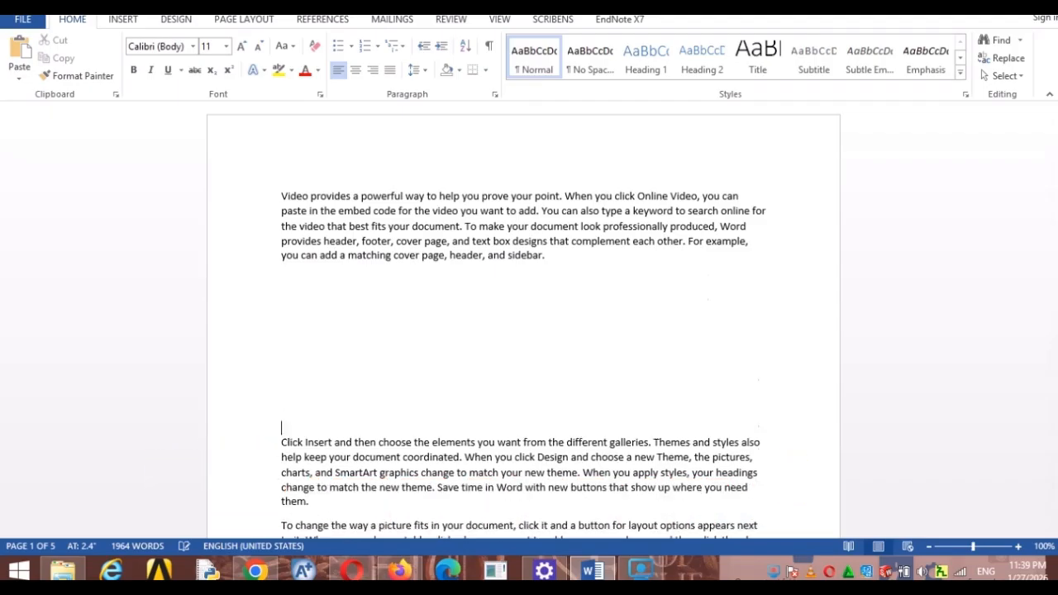
pyautogui.press('Return')
pyautogui.press('Return')
pyautogui.press('Return')
pyautogui.press('Return')
pyautogui.press('Return')
pyautogui.press('Return')
pyautogui.press('Return')
pyautogui.press('Return')
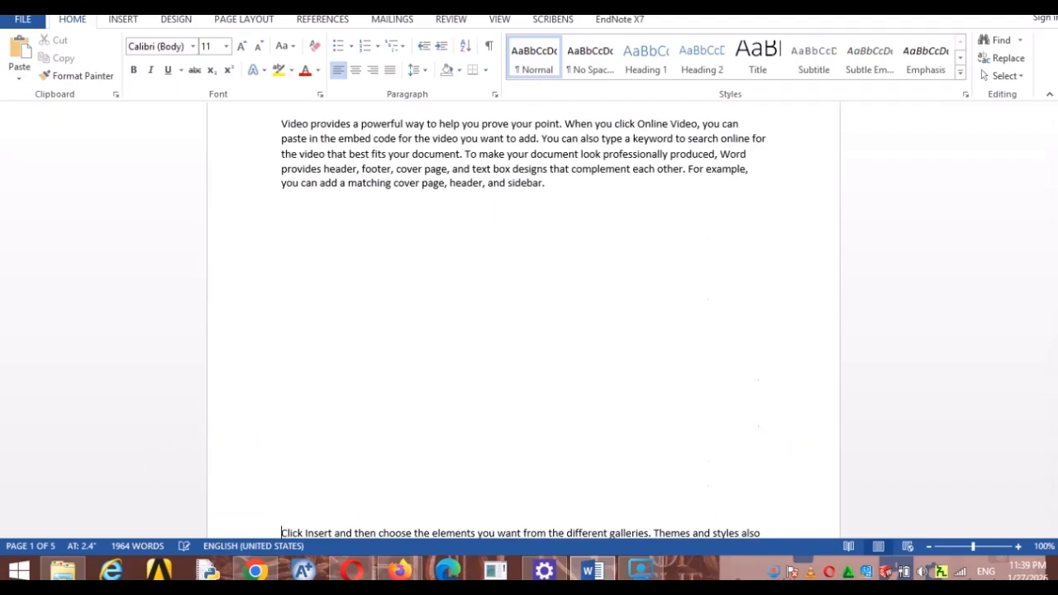
pyautogui.press('Return')
pyautogui.press('Return')
pyautogui.press('Return')
pyautogui.press('Return')
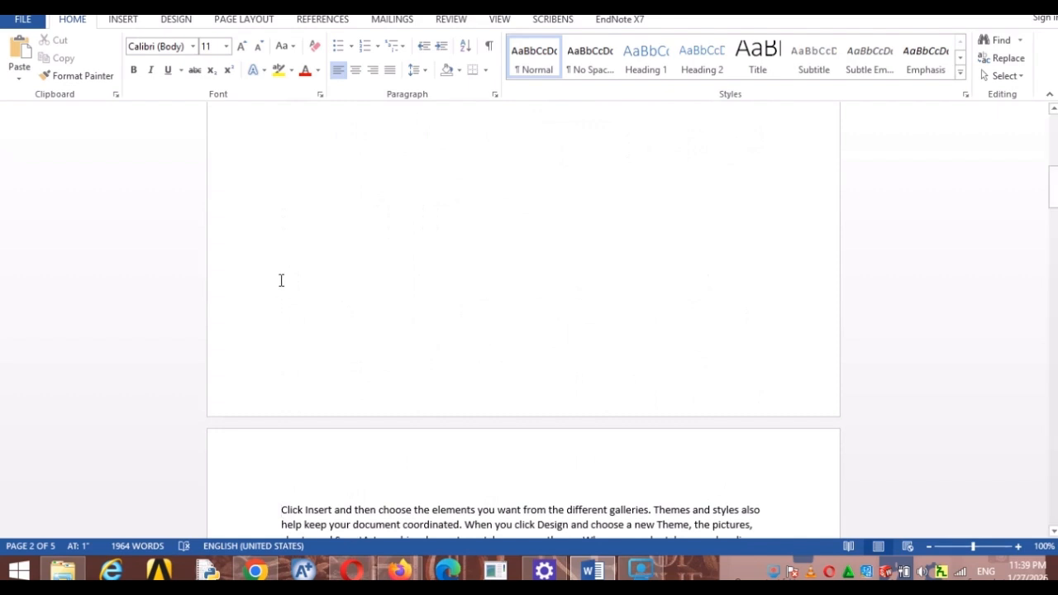
pyautogui.scroll(3, 388, 381)
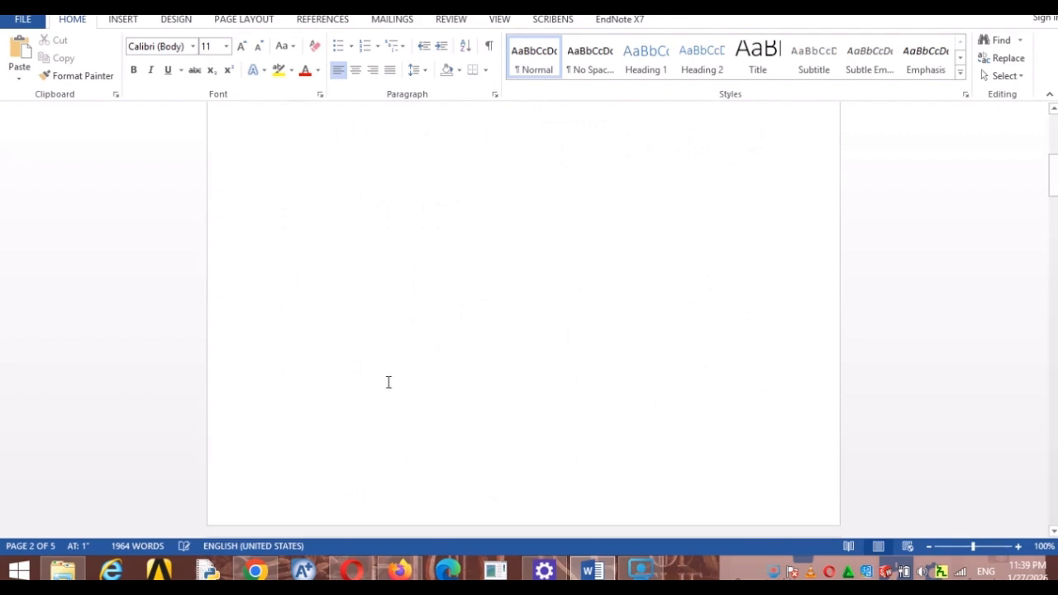
pyautogui.scroll(2, 187, 256)
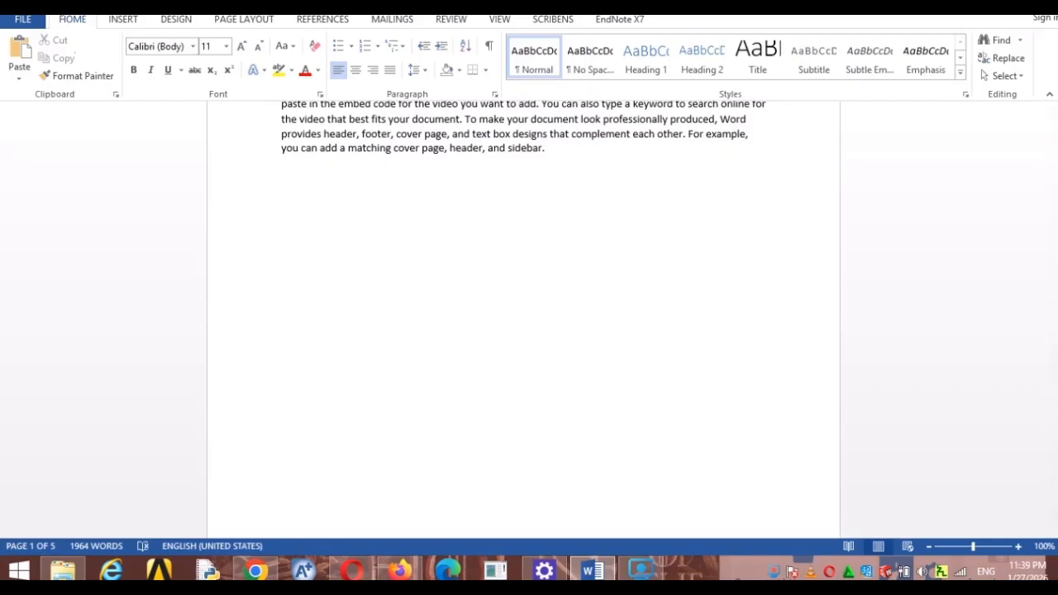
pyautogui.scroll(3, 354, 234)
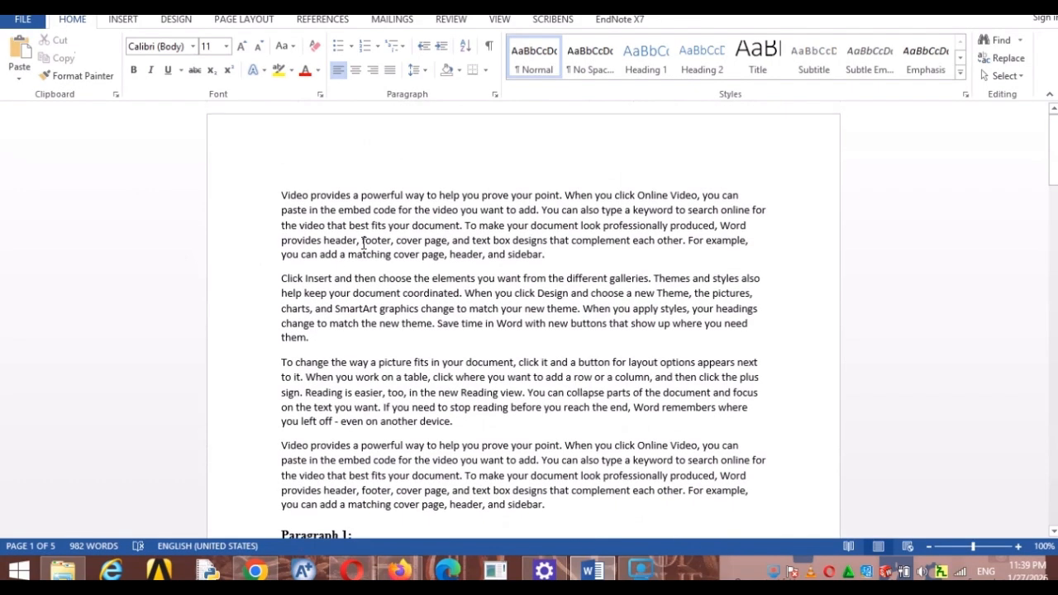
# Insert a page break before the paragraph starting "Click Insert and then choose the elements".
pyautogui.click(282, 279)
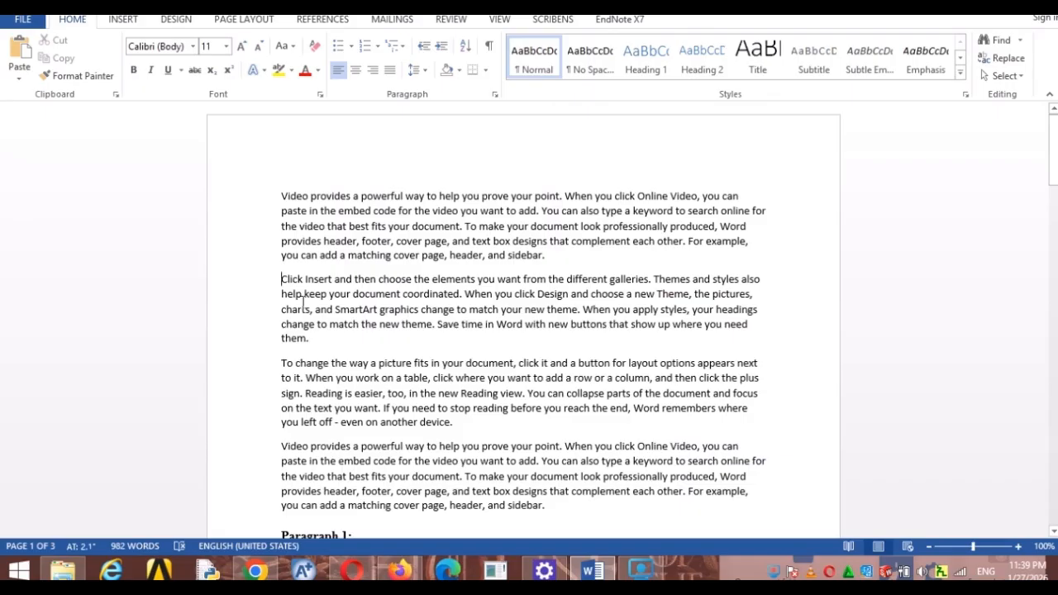
pyautogui.hotkey('ctrl', 'Return')
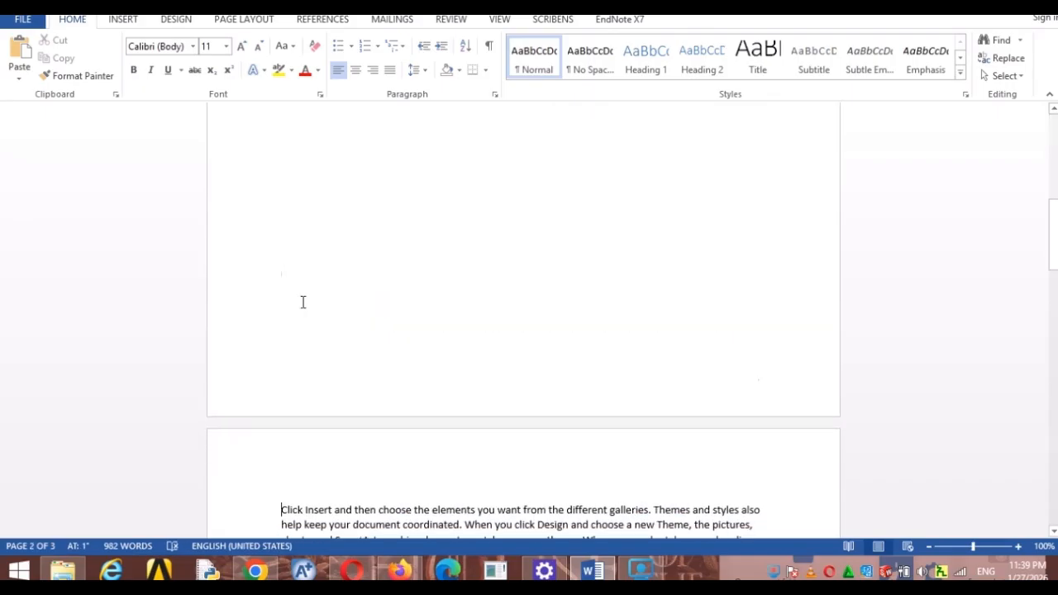
pyautogui.scroll(-3, 317, 396)
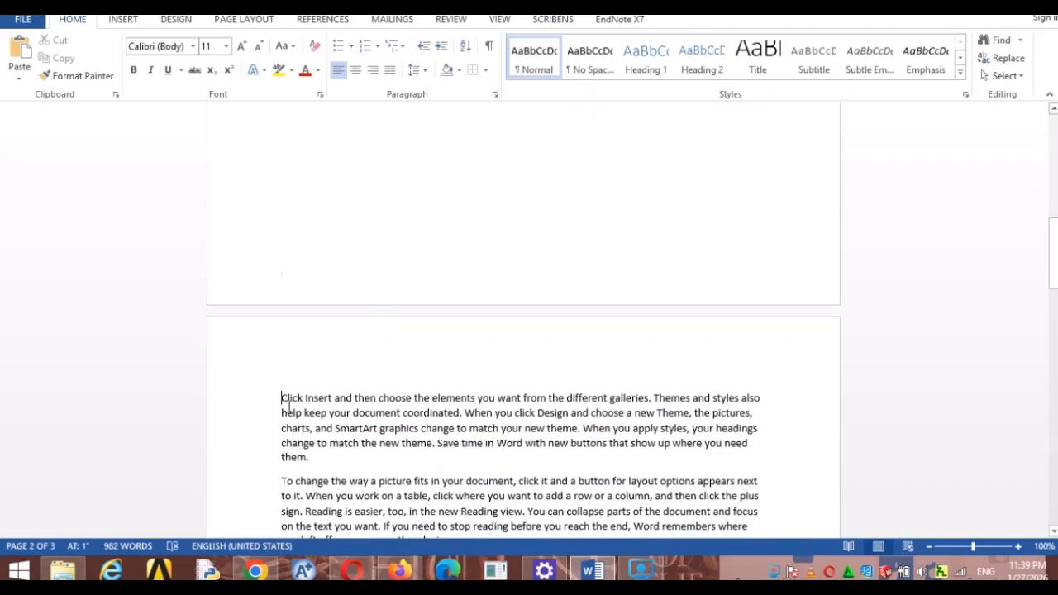
pyautogui.scroll(-5, 288, 403)
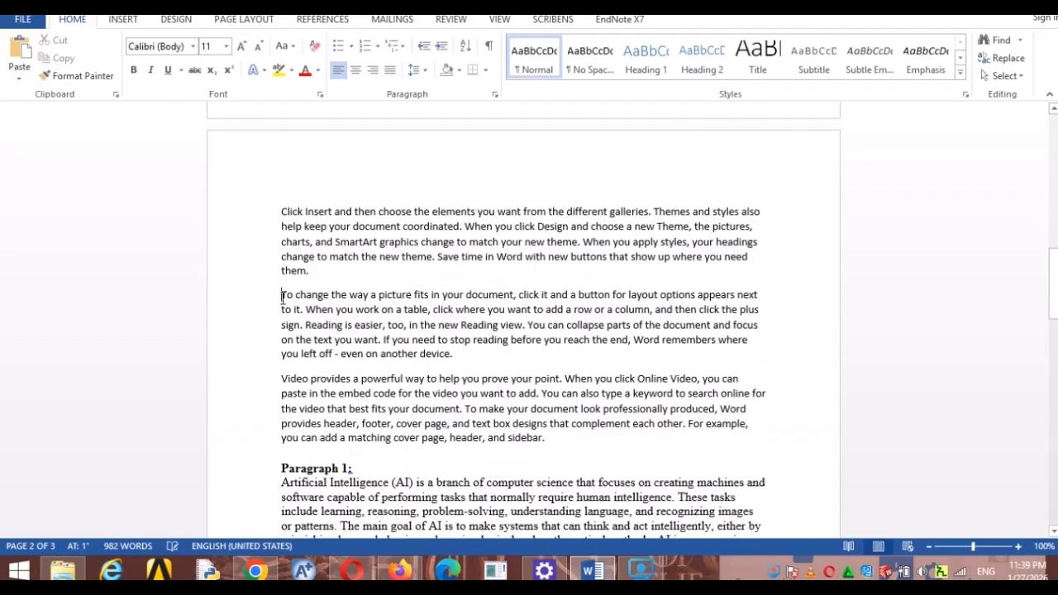
# Insert a page break before the "Paragraph 1:" heading and review the separated pages.
pyautogui.click(282, 297)
pyautogui.moveTo(282, 297); pyautogui.dragTo(686, 431)
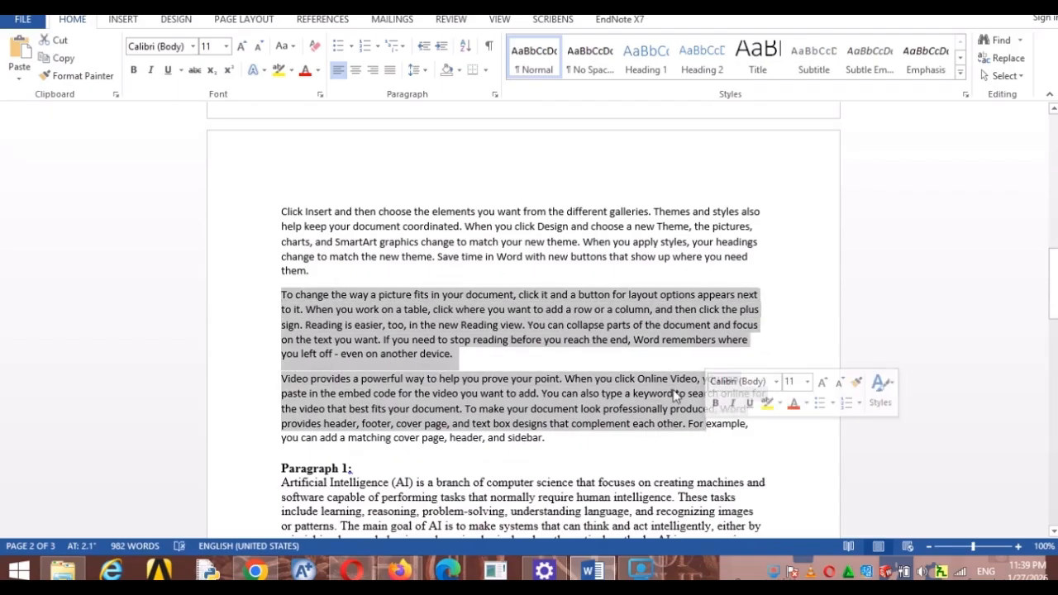
pyautogui.click(672, 395)
pyautogui.scroll(-2, 533, 395)
pyautogui.scroll(-3, 533, 395)
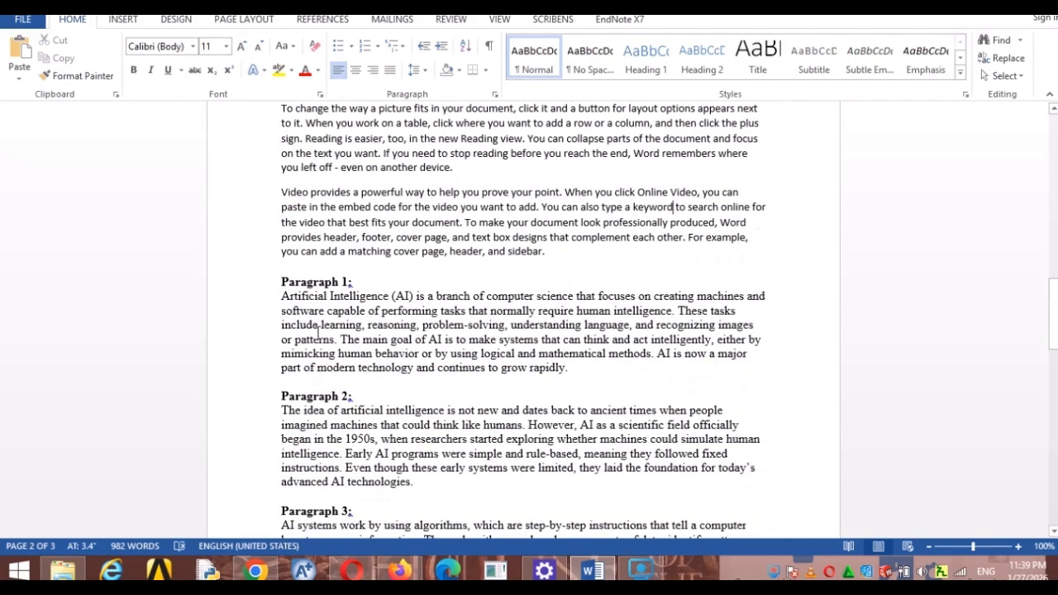
pyautogui.click(279, 285)
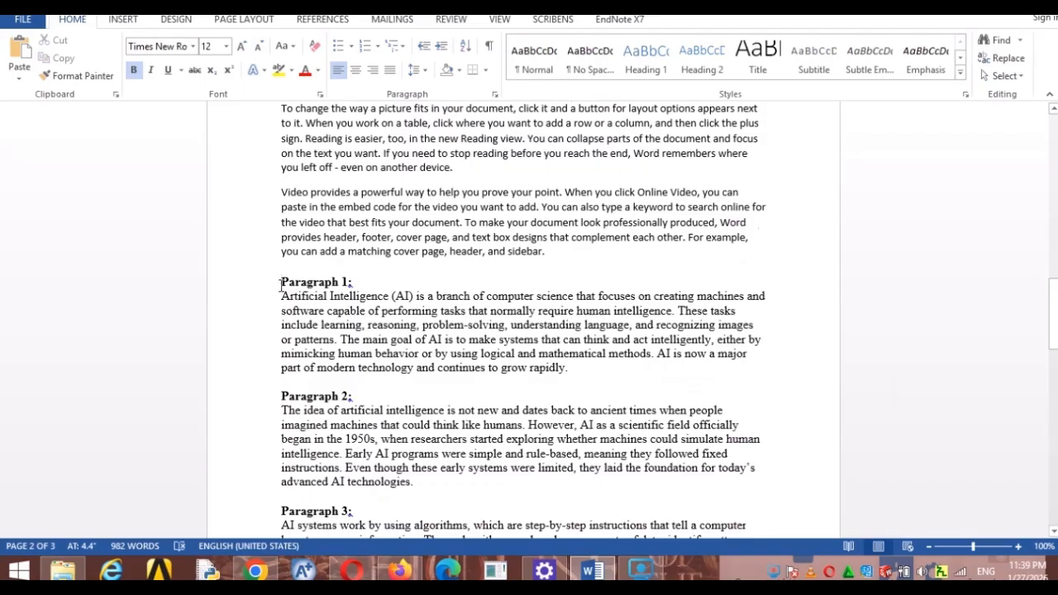
pyautogui.hotkey('ctrl', 'Return')
pyautogui.scroll(-10, 328, 401)
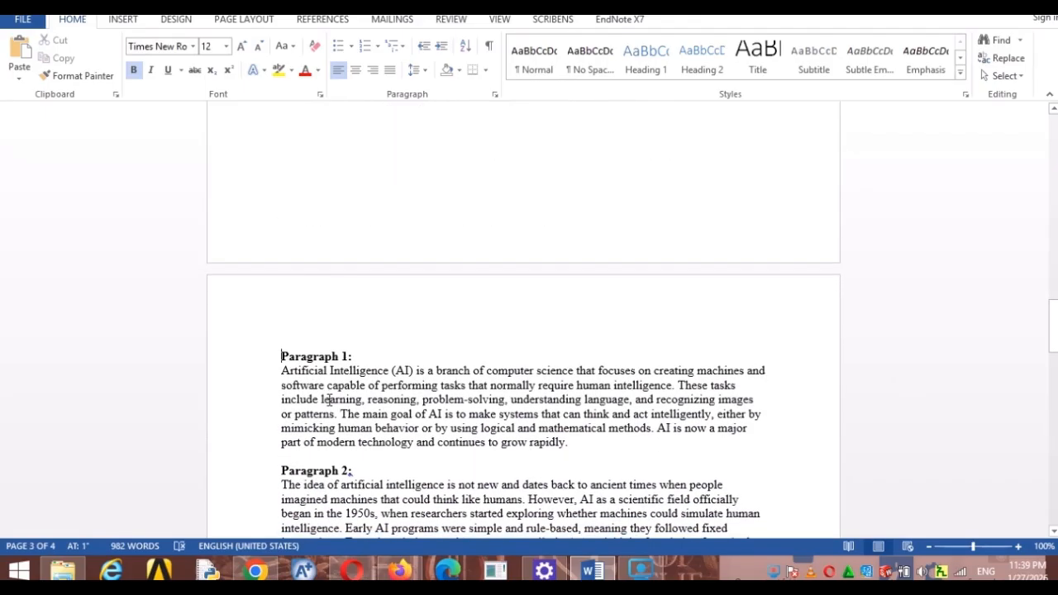
pyautogui.scroll(15, 328, 400)
pyautogui.scroll(20, 329, 400)
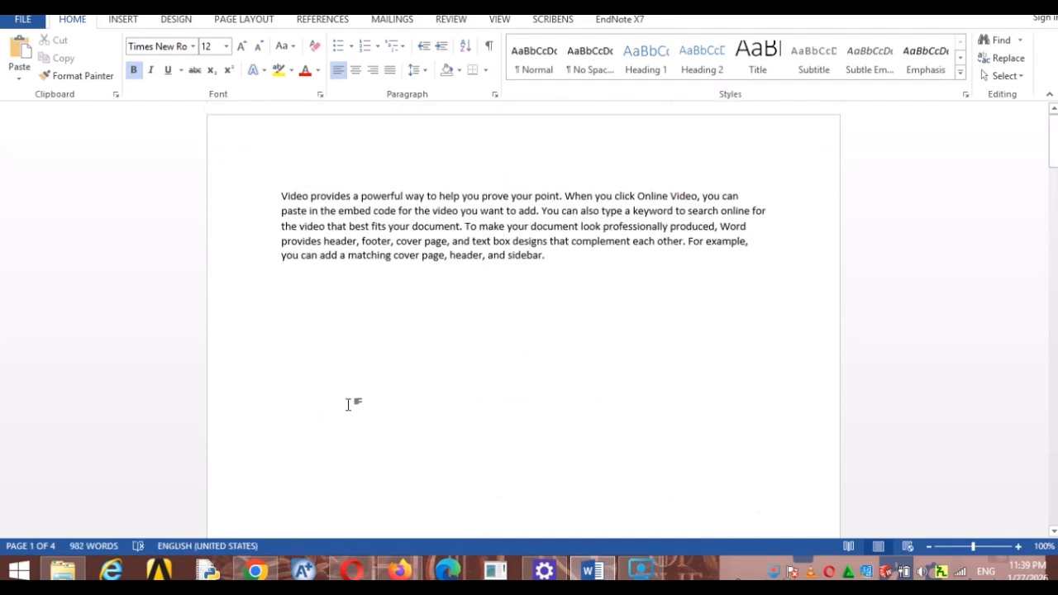
pyautogui.scroll(-5, 487, 321)
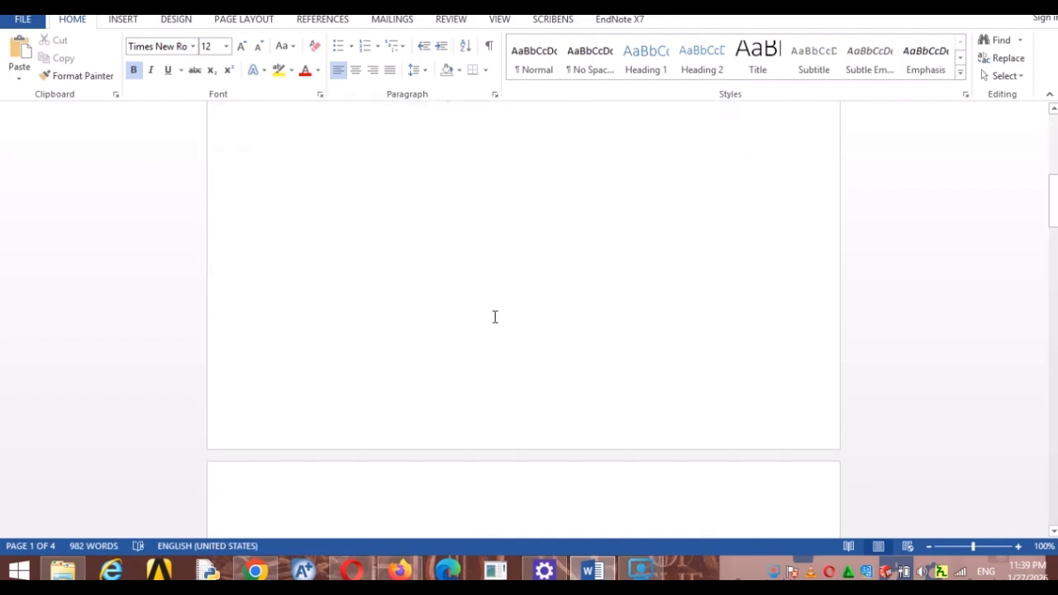
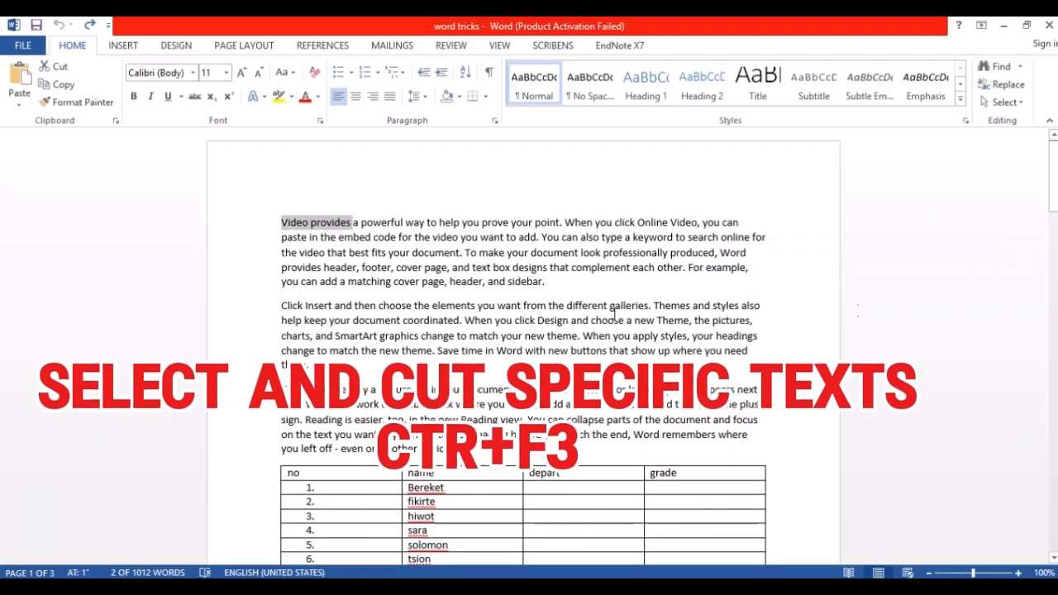
# Examine the opening paragraphs and the table on page 1, briefly highlighting the first entry in the name column.
pyautogui.click(415, 320)
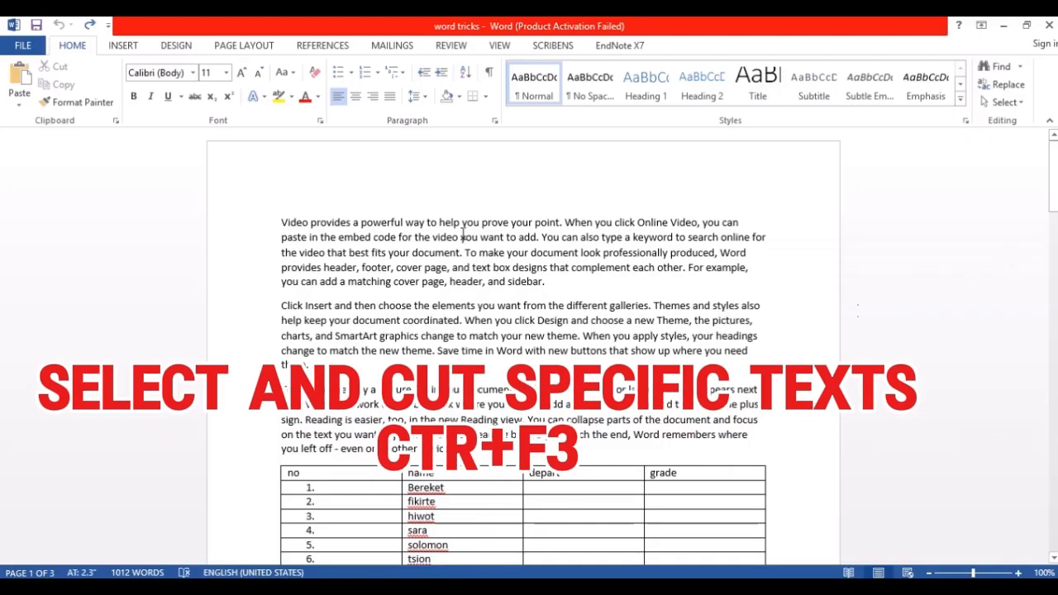
pyautogui.scroll(-6, 589, 287)
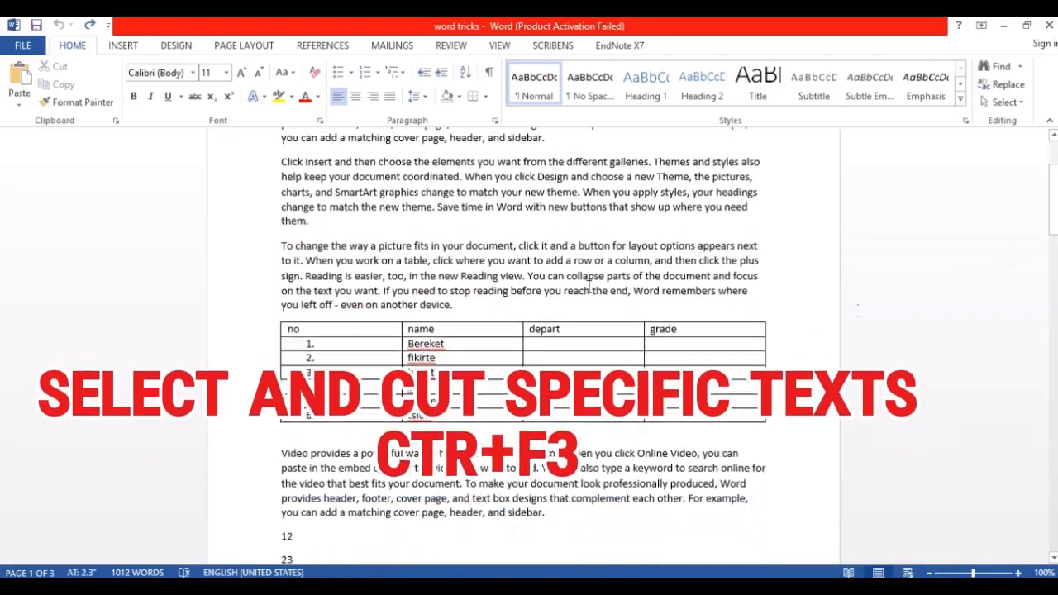
pyautogui.scroll(2, 589, 287)
pyautogui.scroll(4, 590, 284)
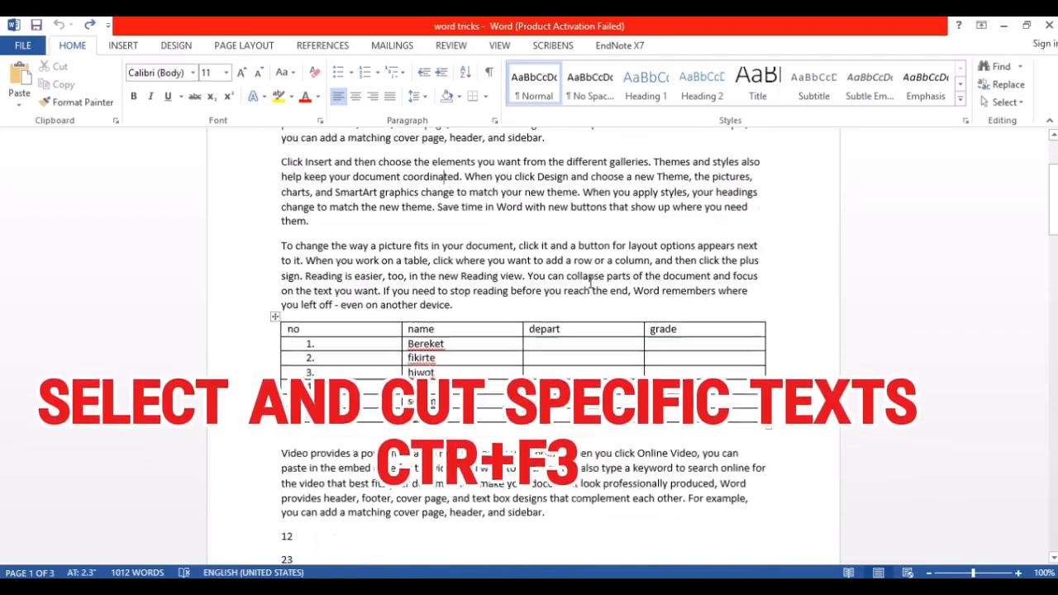
pyautogui.scroll(-3, 590, 279)
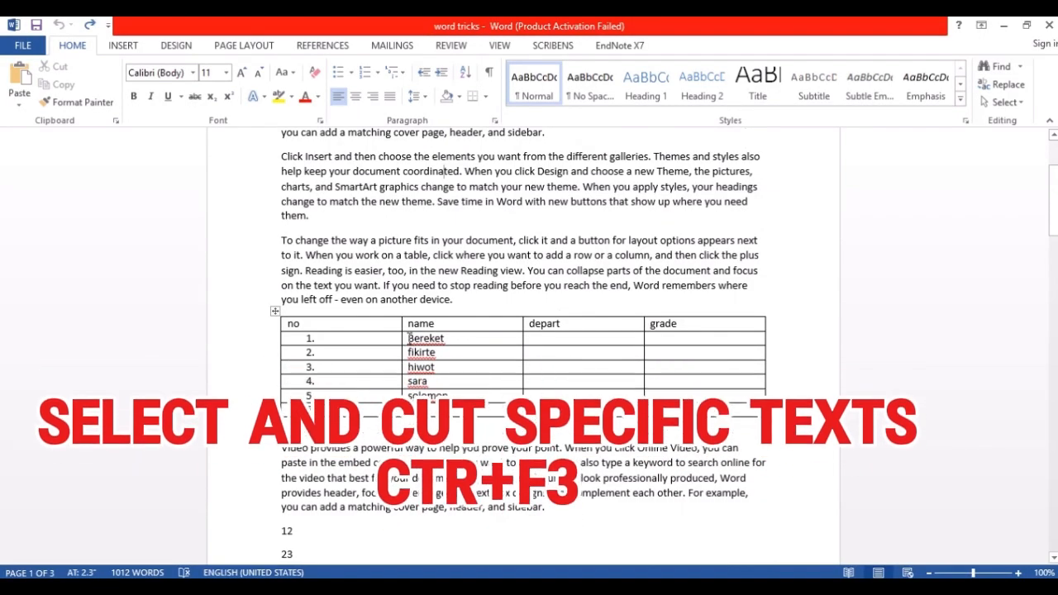
pyautogui.moveTo(405, 340); pyautogui.dragTo(447, 339)
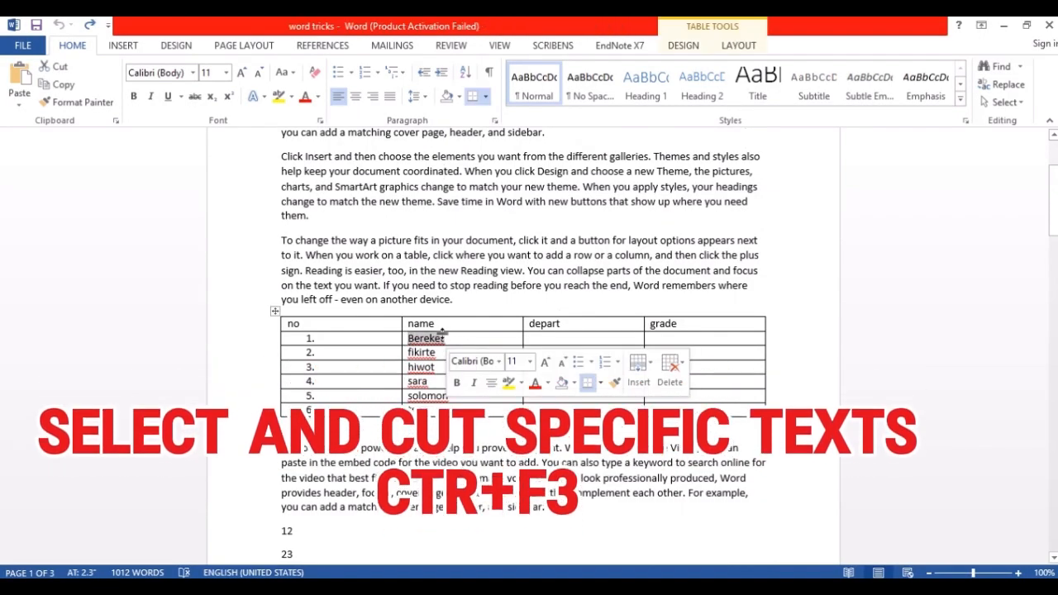
pyautogui.click(434, 452)
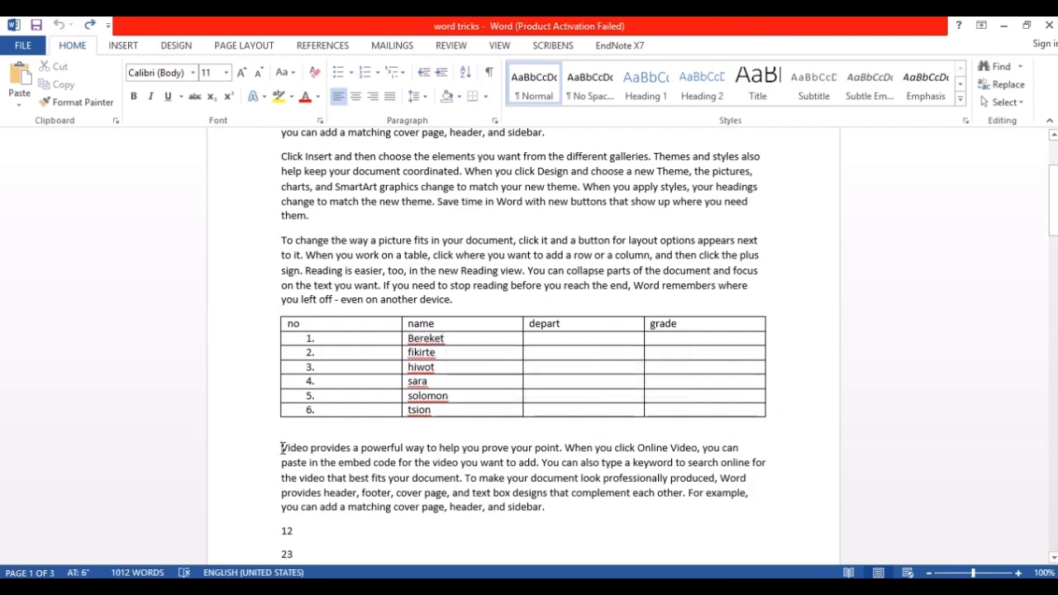
# Examine the text below the table, briefly highlighting "Video provides" and the number 23 in the list.
pyautogui.moveTo(282, 447); pyautogui.dragTo(344, 450)
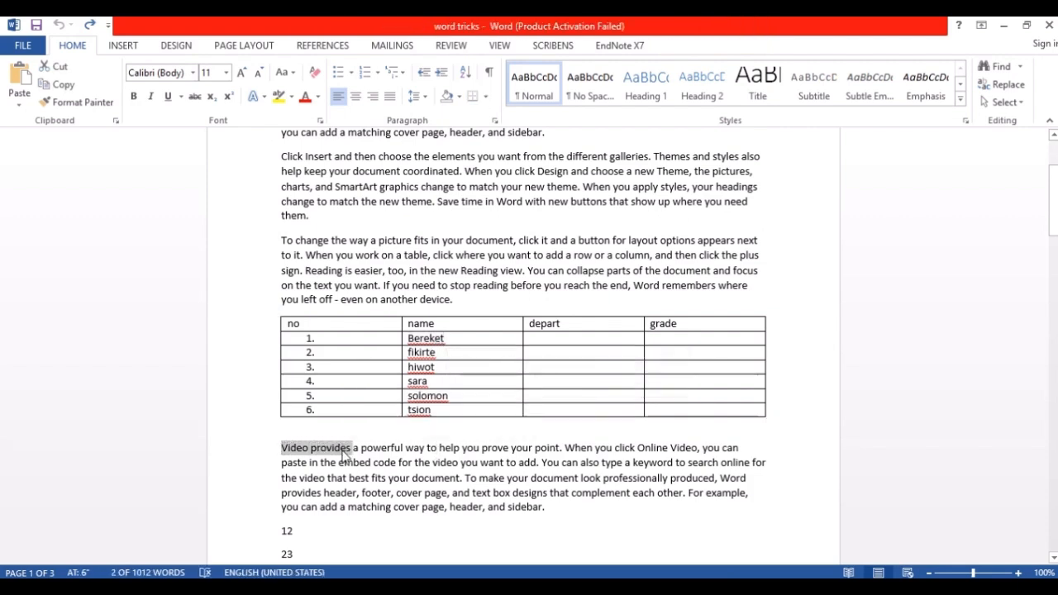
pyautogui.click(339, 449)
pyautogui.scroll(-2, 323, 474)
pyautogui.moveTo(283, 481); pyautogui.dragTo(300, 483)
pyautogui.scroll(-1, 318, 482)
pyautogui.scroll(-8, 317, 483)
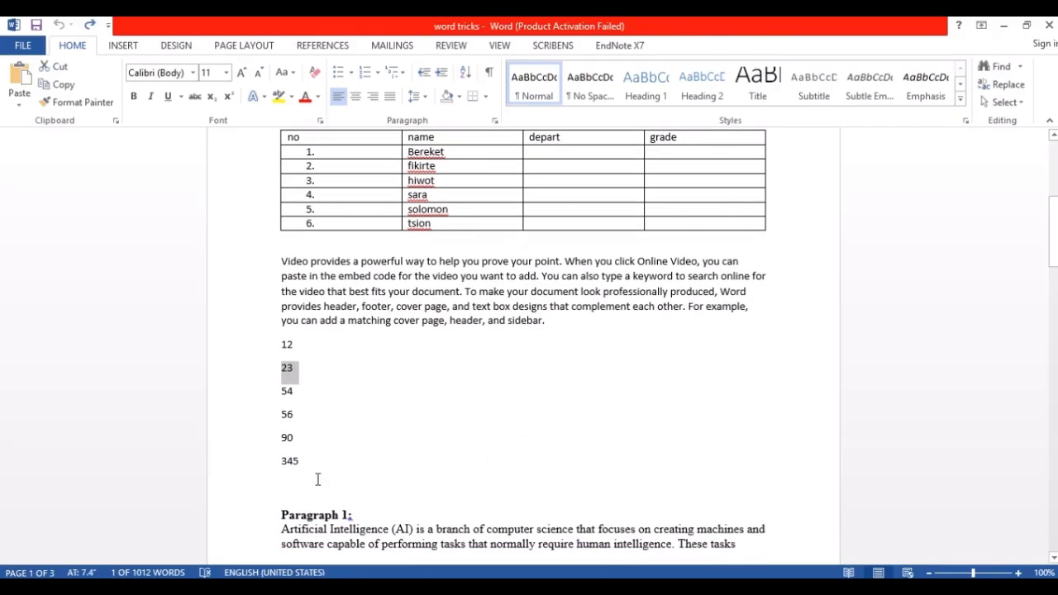
pyautogui.scroll(2, 315, 476)
pyautogui.scroll(3, 314, 475)
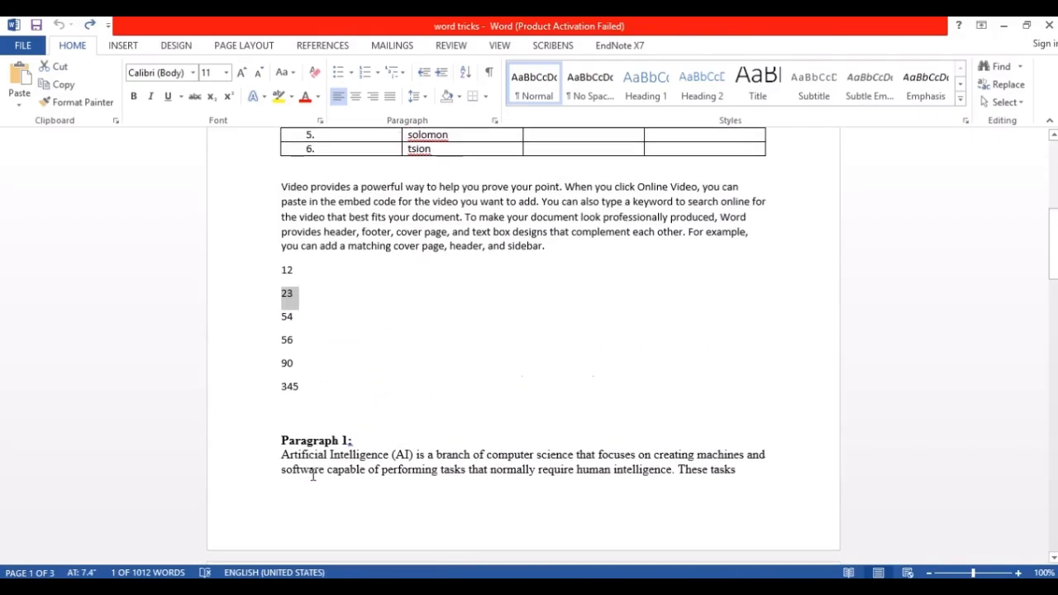
pyautogui.click(300, 417)
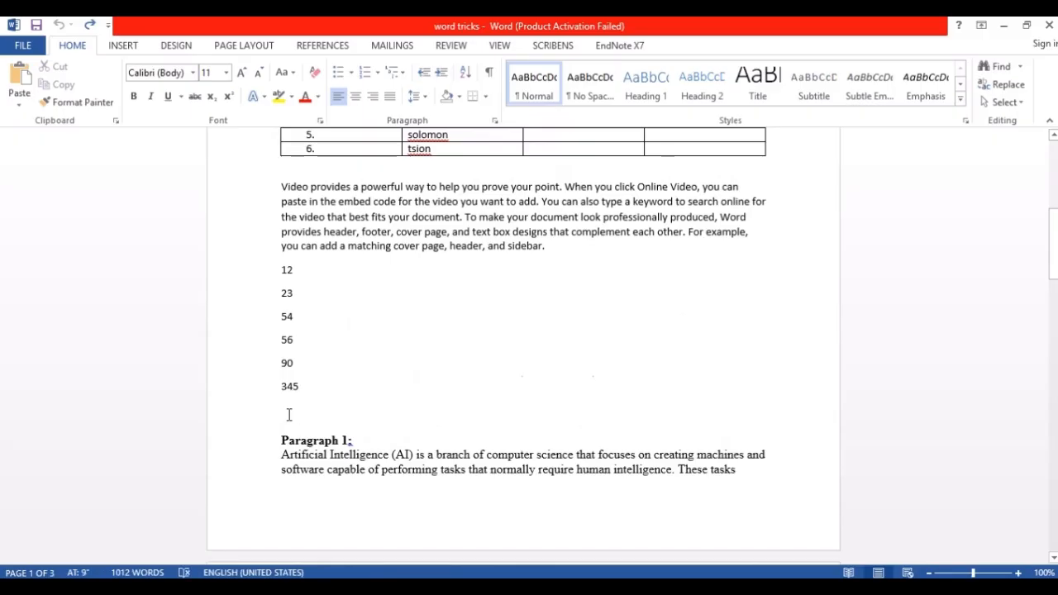
pyautogui.scroll(4, 349, 385)
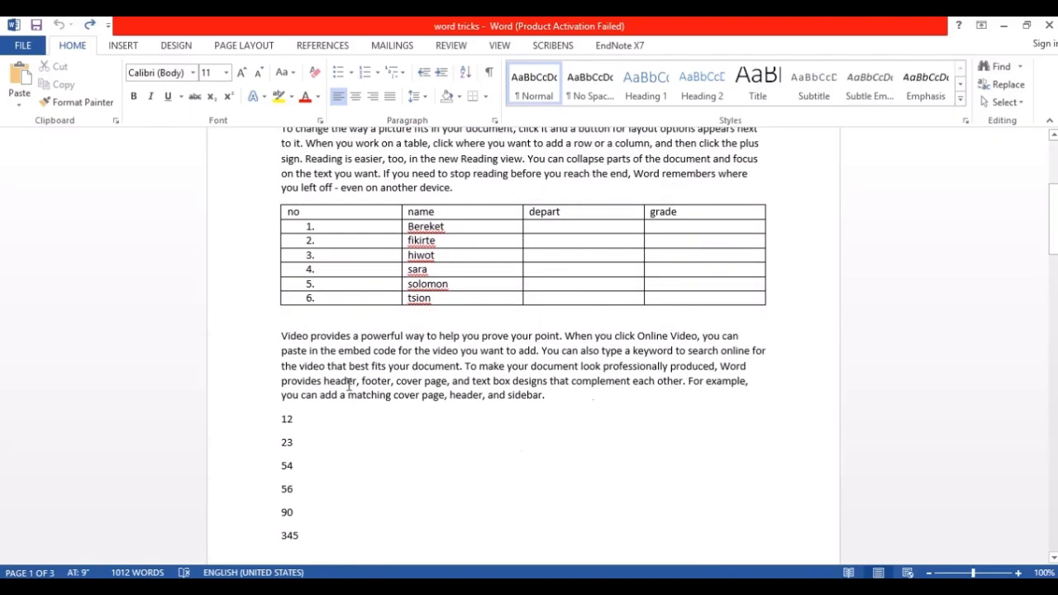
# Clear the spelling flag on the first entry in the table's name column.
pyautogui.moveTo(409, 227); pyautogui.dragTo(449, 228)
pyautogui.rightClick(447, 231)
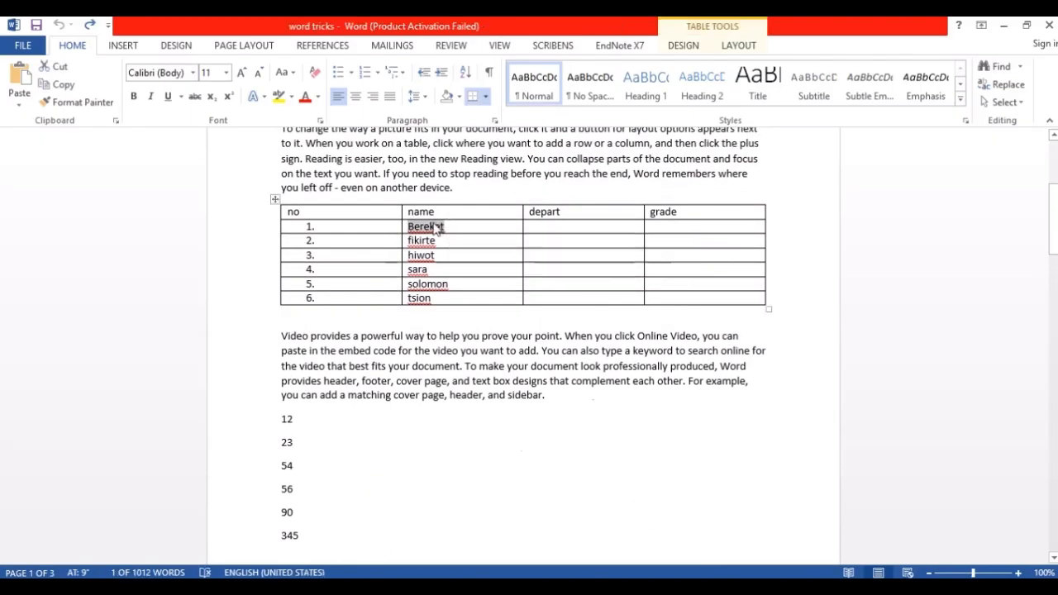
pyautogui.click(488, 340)
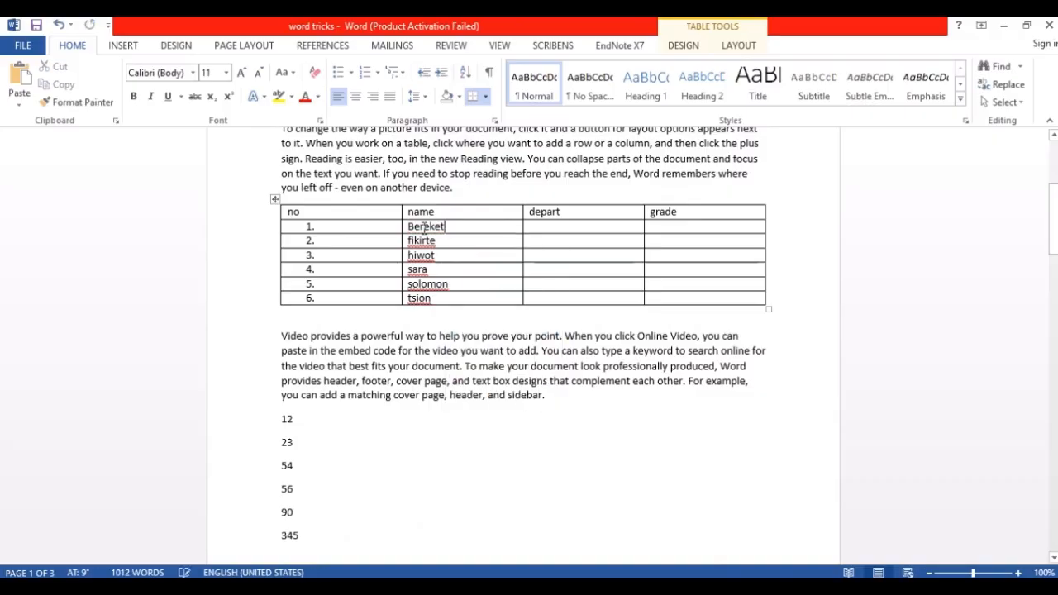
# Cut the first entry from the table's name column and paste it on the empty line below 345.
pyautogui.moveTo(449, 228); pyautogui.dragTo(406, 227)
pyautogui.hotkey('ctrl', 'c')
pyautogui.rightClick(420, 230)
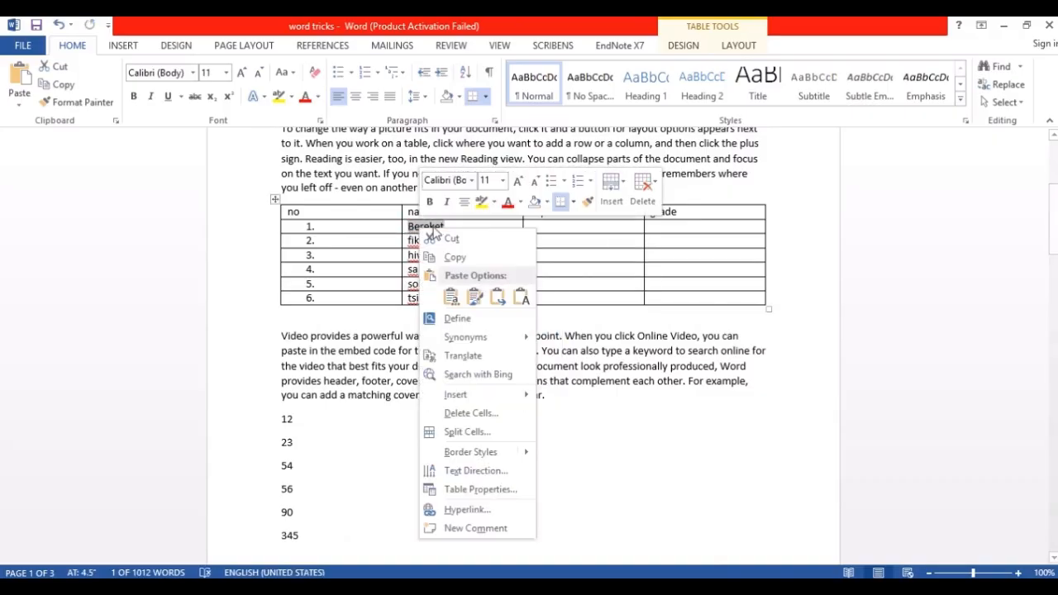
pyautogui.click(456, 242)
pyautogui.scroll(-2, 354, 500)
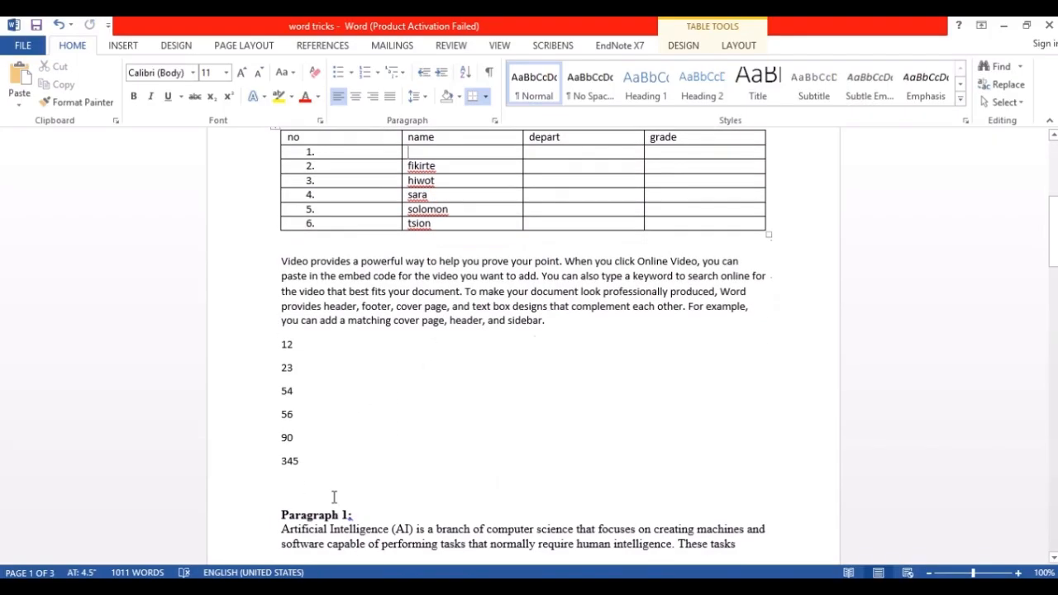
pyautogui.click(291, 486)
pyautogui.rightClick(291, 486)
pyautogui.click(330, 319)
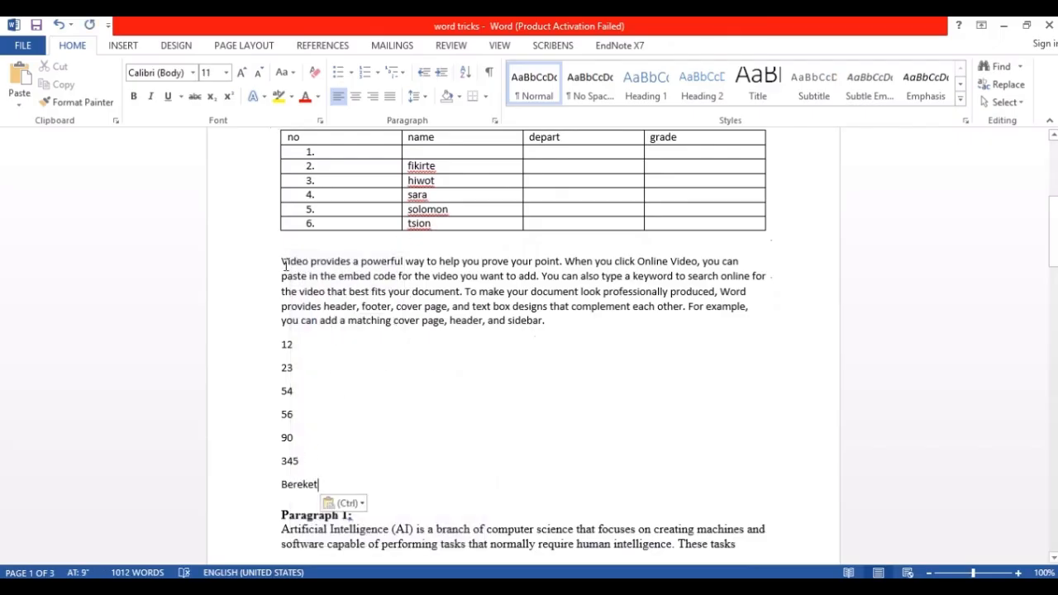
# Cut "Video" from the start of the paragraph below the table and paste it on a new line under the pasted name.
pyautogui.moveTo(284, 263); pyautogui.dragTo(307, 260)
pyautogui.hotkey('ctrl', 'c')
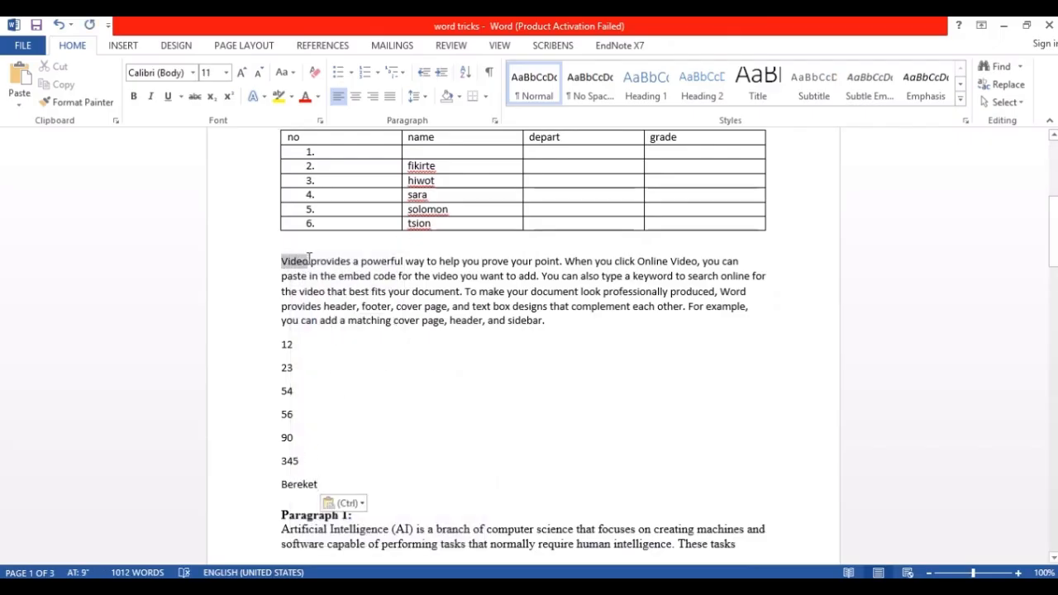
pyautogui.rightClick(308, 260)
pyautogui.click(342, 271)
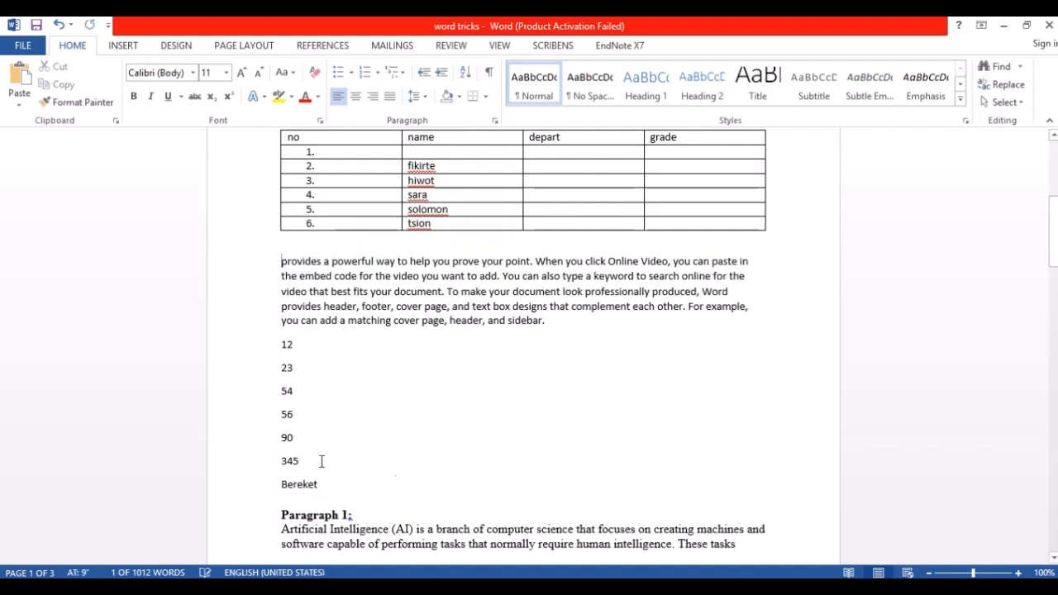
pyautogui.click(334, 483)
pyautogui.press('Return')
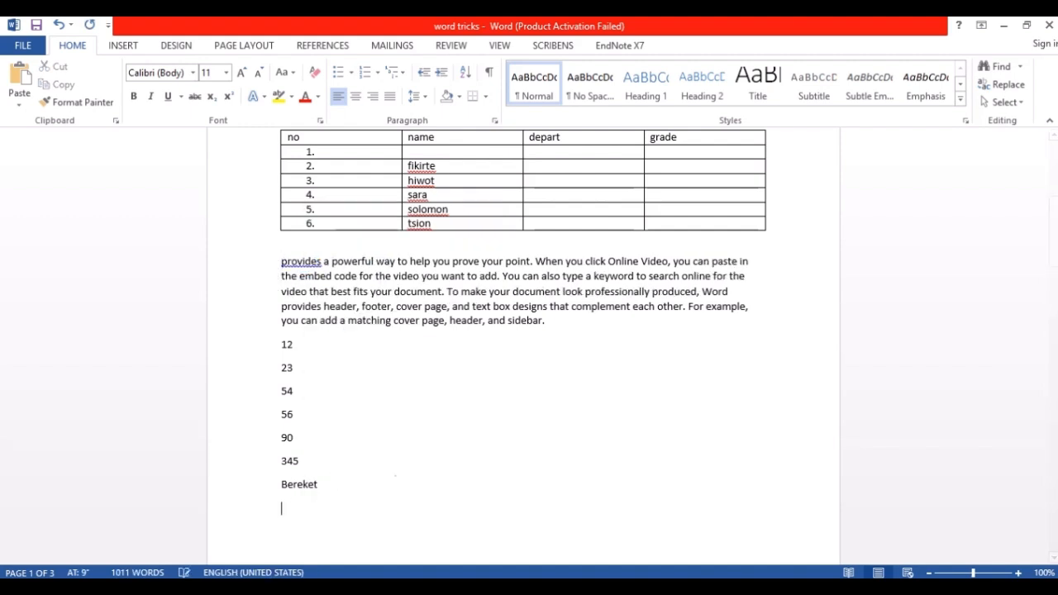
pyautogui.rightClick(290, 510)
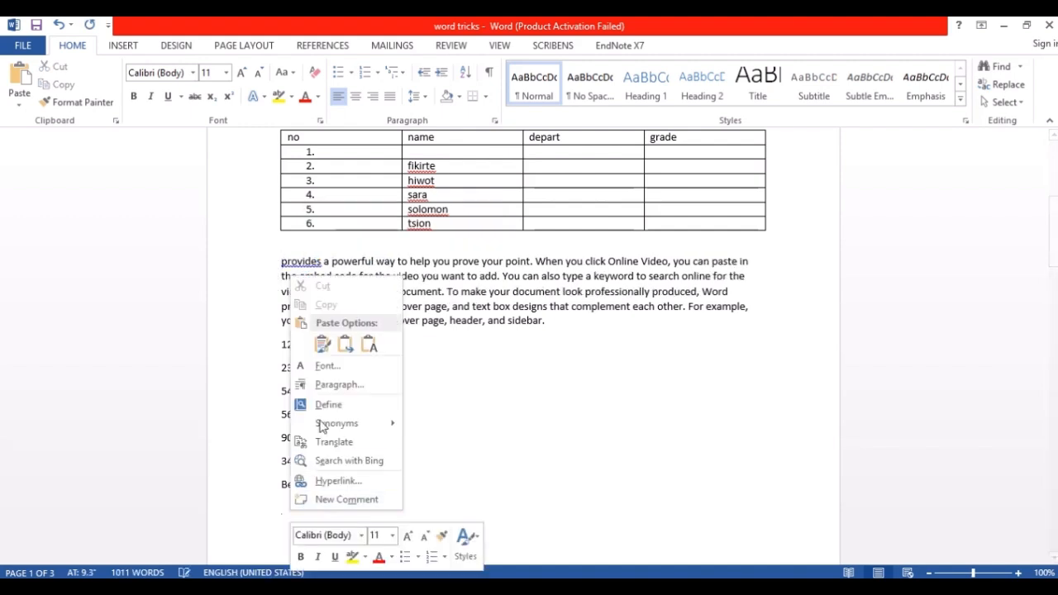
pyautogui.click(321, 345)
# Cut the number 23 from the list, remove its empty line, and paste it on a new line below "Video".
pyautogui.doubleClick(286, 368)
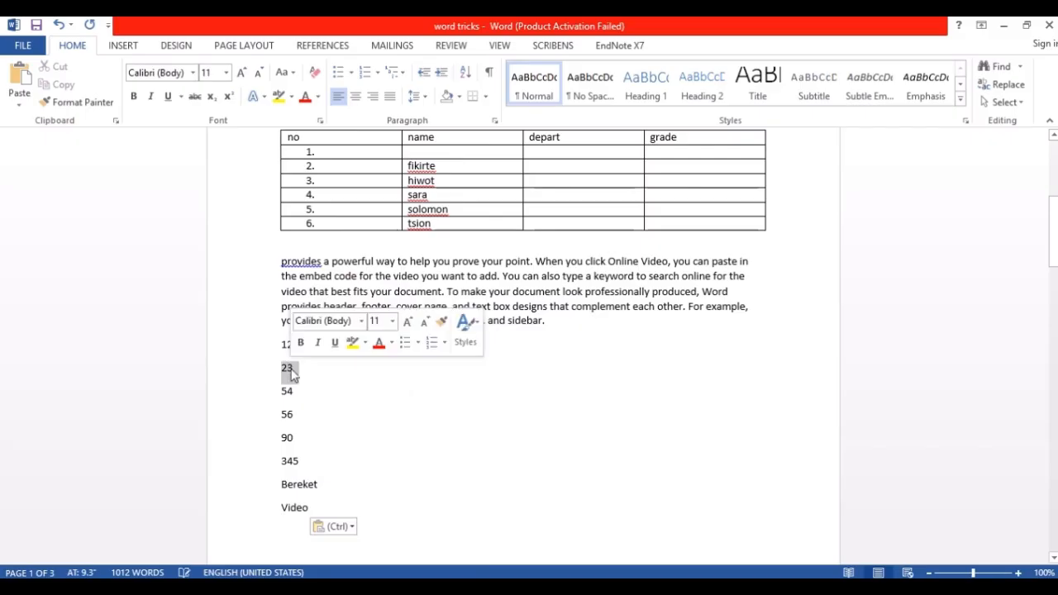
pyautogui.rightClick(289, 369)
pyautogui.click(324, 144)
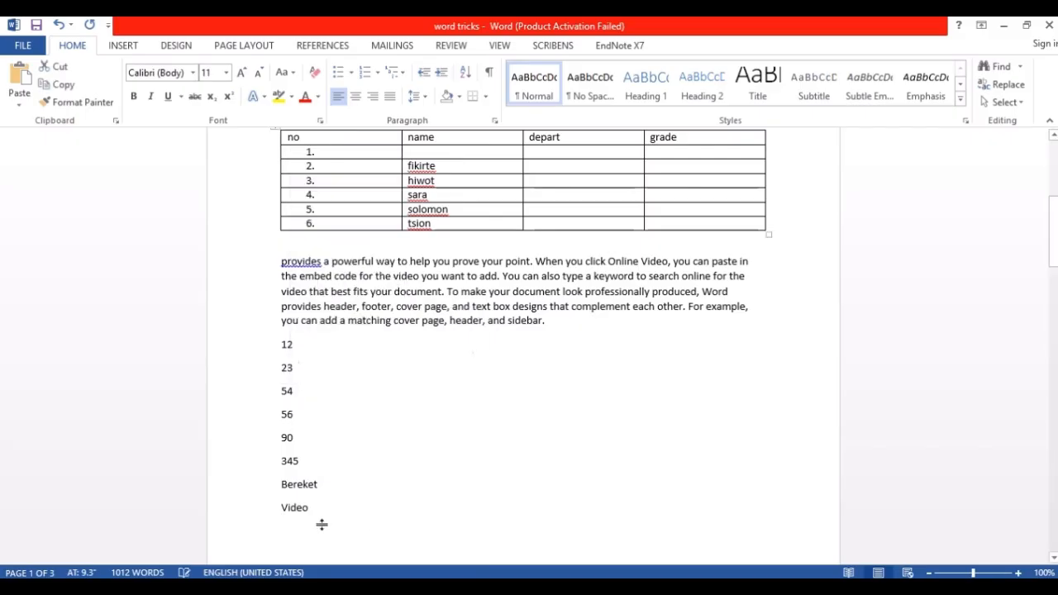
pyautogui.press('Delete')
pyautogui.click(321, 491)
pyautogui.press('Return')
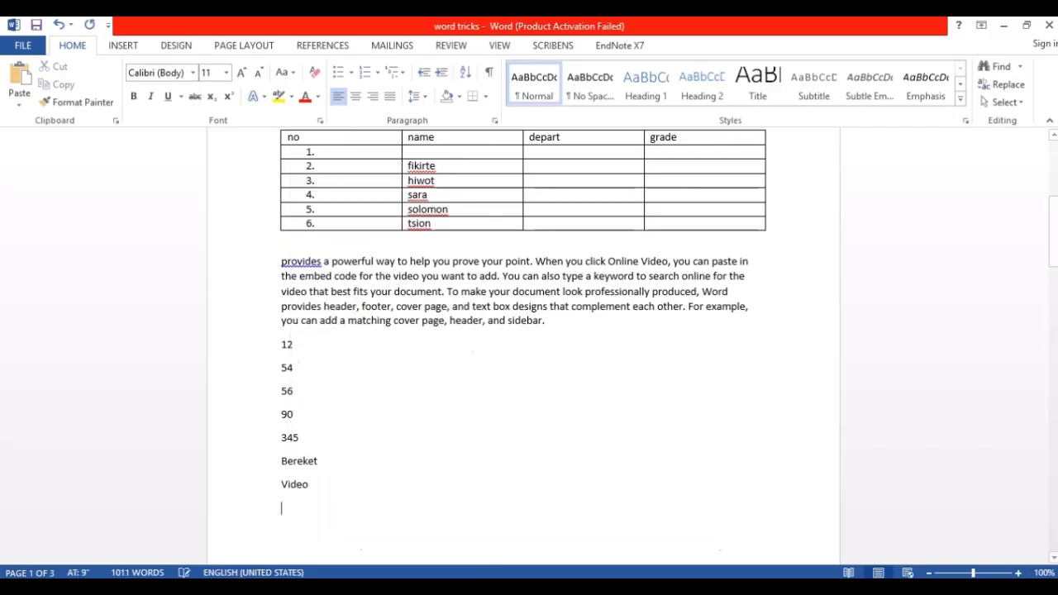
pyautogui.rightClick(293, 506)
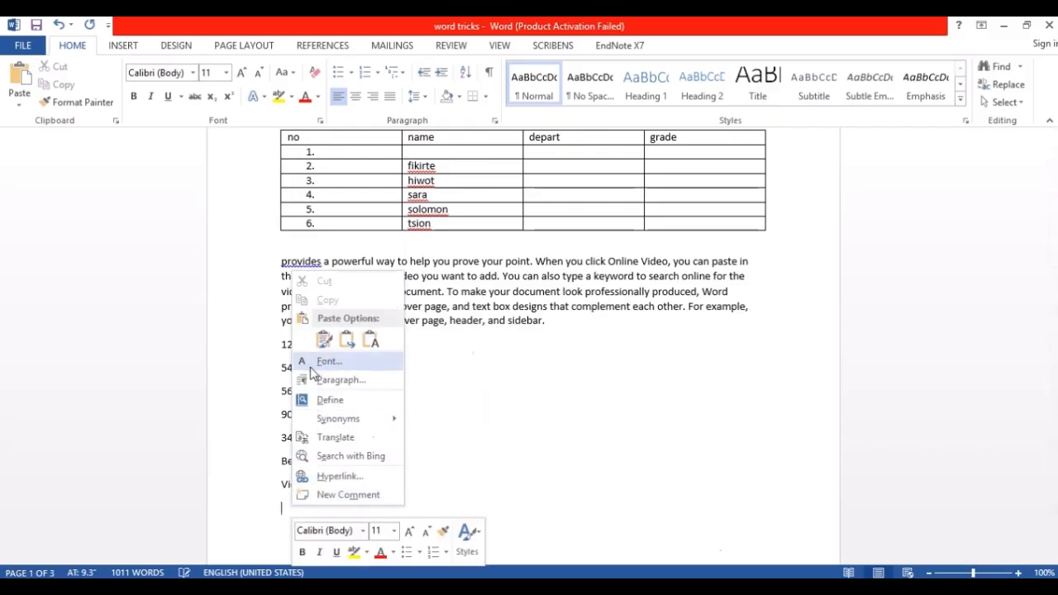
pyautogui.click(323, 338)
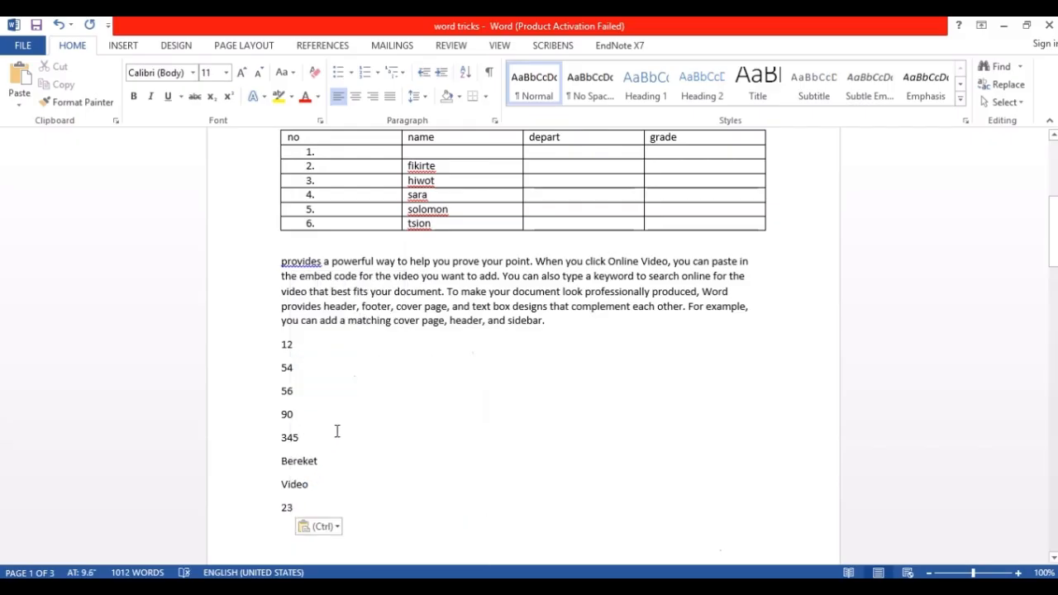
# Look through the whole document, from the opening paragraphs down to Paragraph 10 and back.
pyautogui.scroll(7, 337, 431)
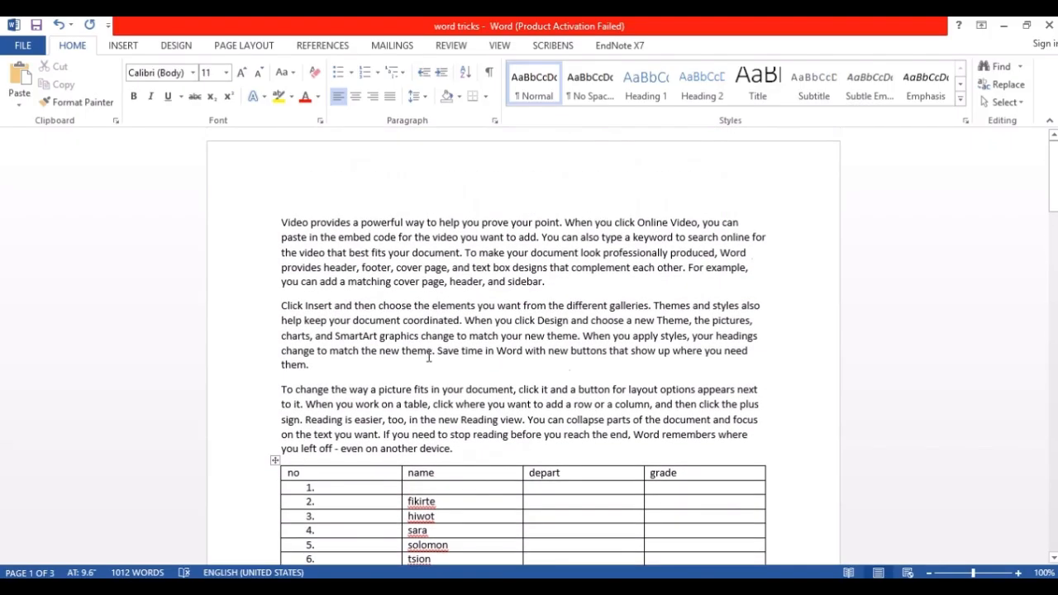
pyautogui.click(302, 228)
pyautogui.scroll(-20, 334, 238)
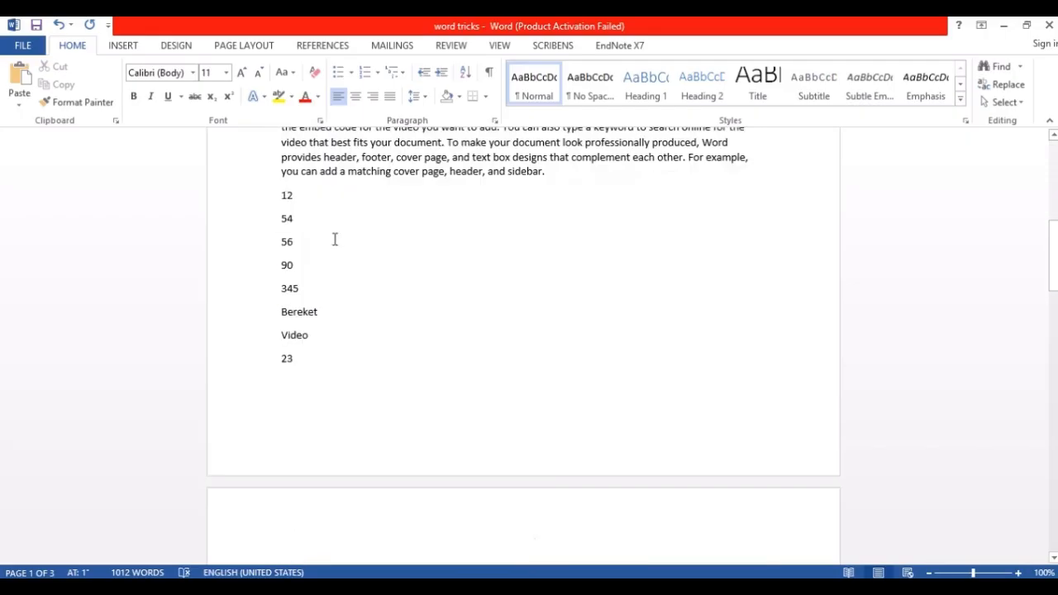
pyautogui.scroll(-10, 336, 239)
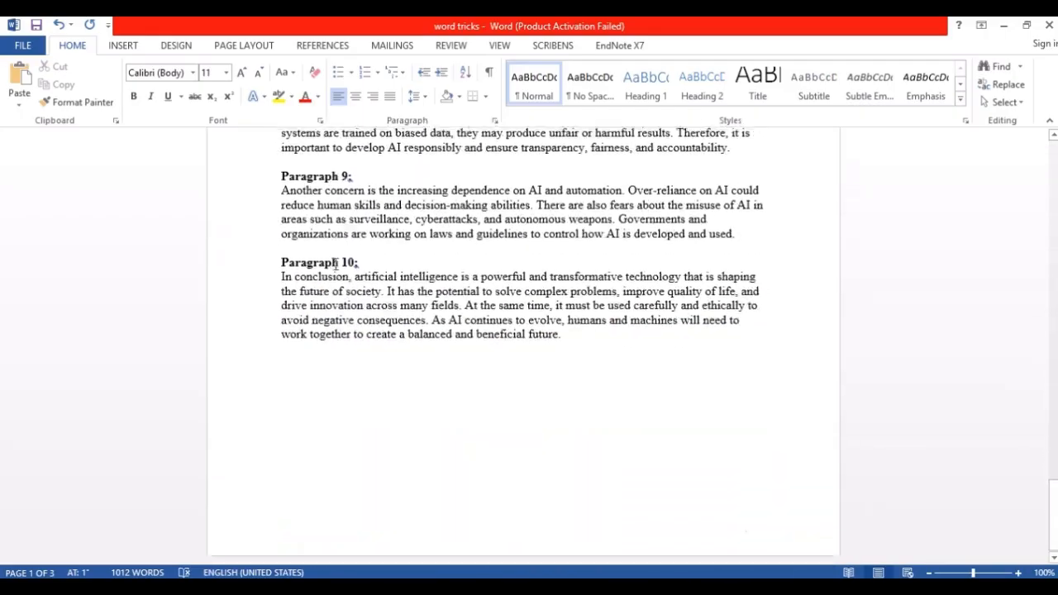
pyautogui.scroll(16, 338, 265)
pyautogui.scroll(15, 341, 267)
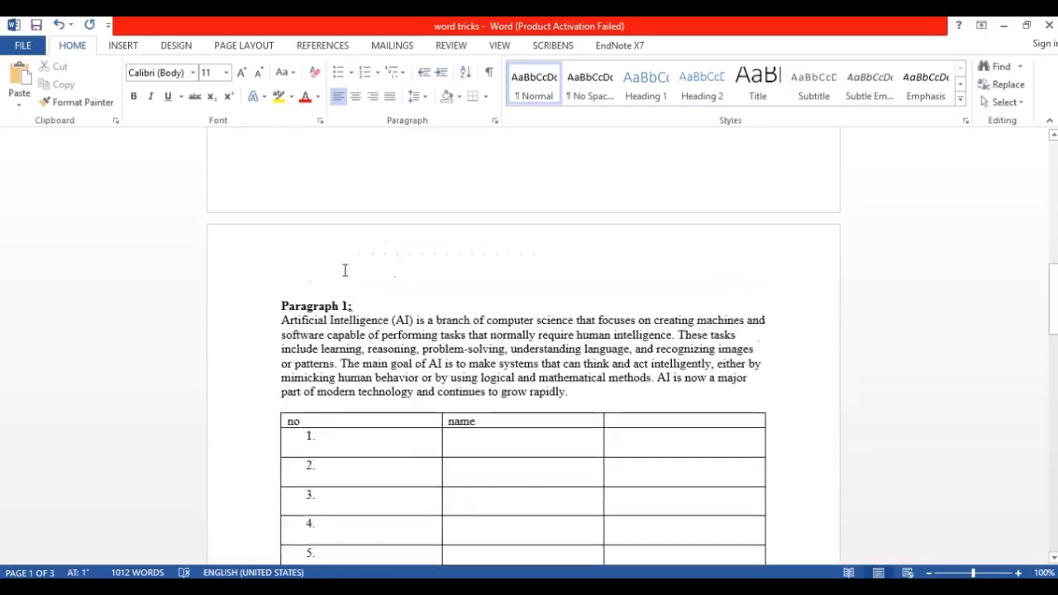
# Undo the individual cuts and pastes of 23, "Video" and the first name, restoring them to their original places.
pyautogui.click(59, 26)
pyautogui.click(59, 25)
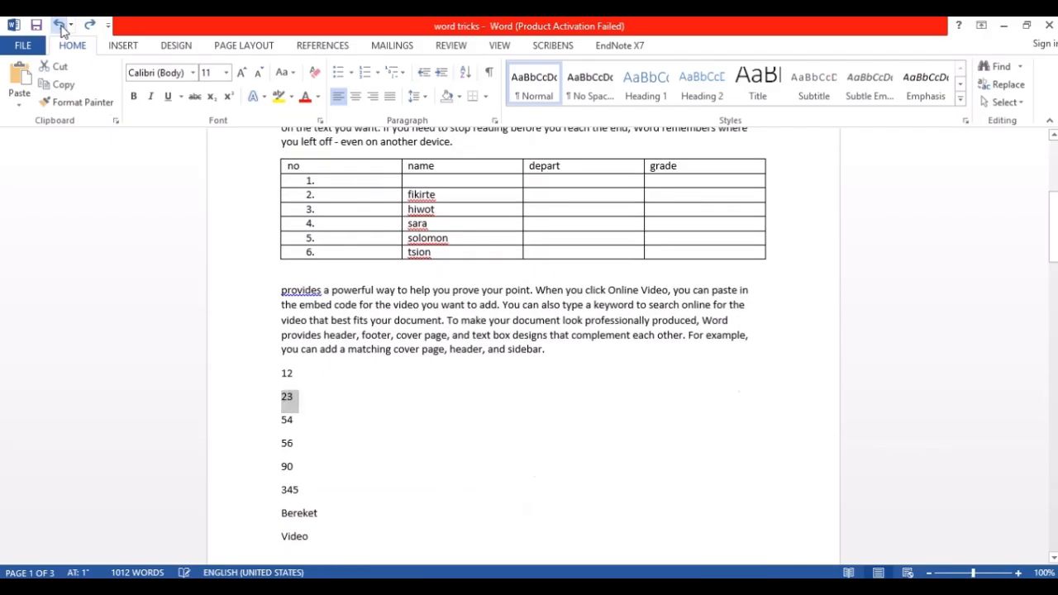
pyautogui.click(59, 26)
pyautogui.click(60, 25)
pyautogui.click(59, 25)
pyautogui.click(61, 27)
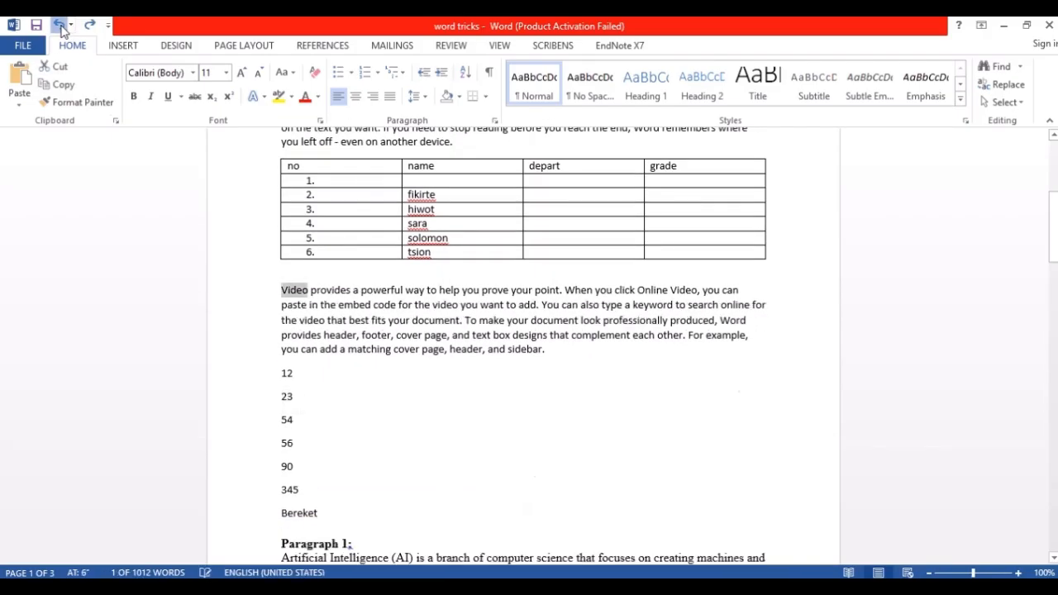
pyautogui.click(61, 27)
pyautogui.scroll(2, 388, 190)
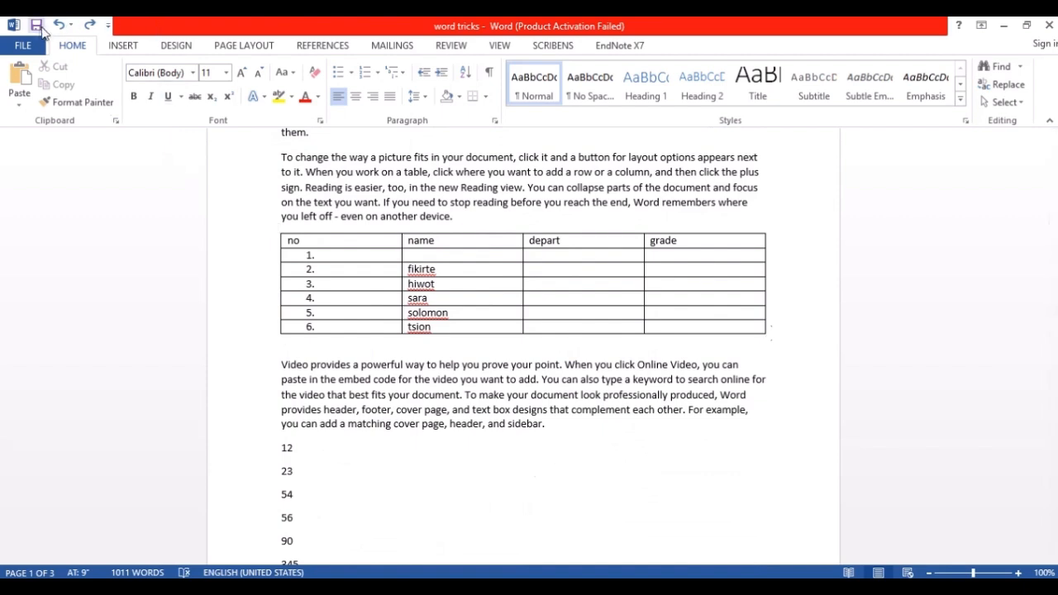
pyautogui.click(60, 26)
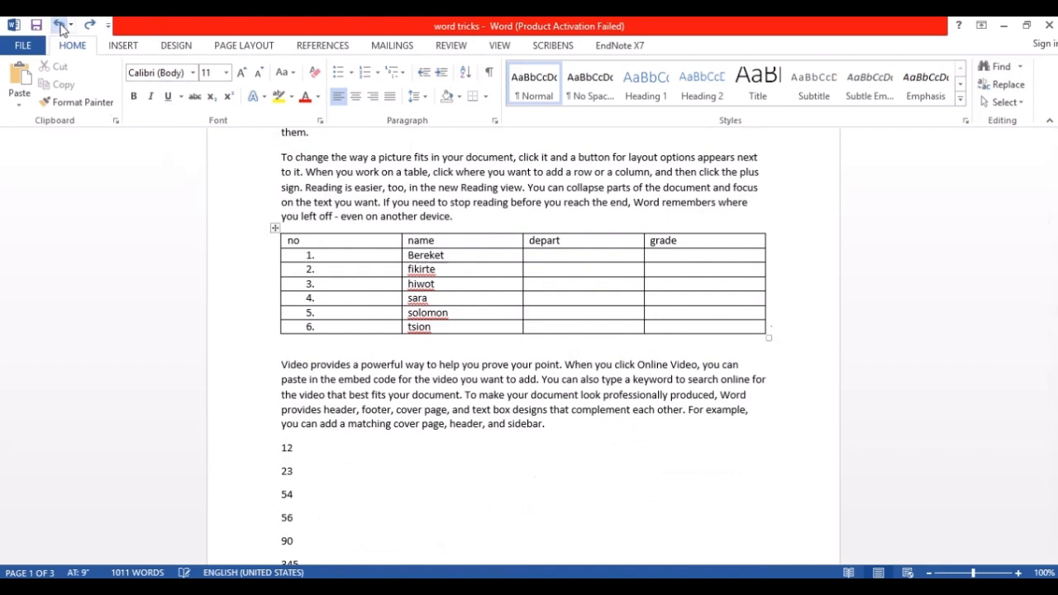
# Cut the first entry of the table's name column to the Spike.
pyautogui.click(334, 378)
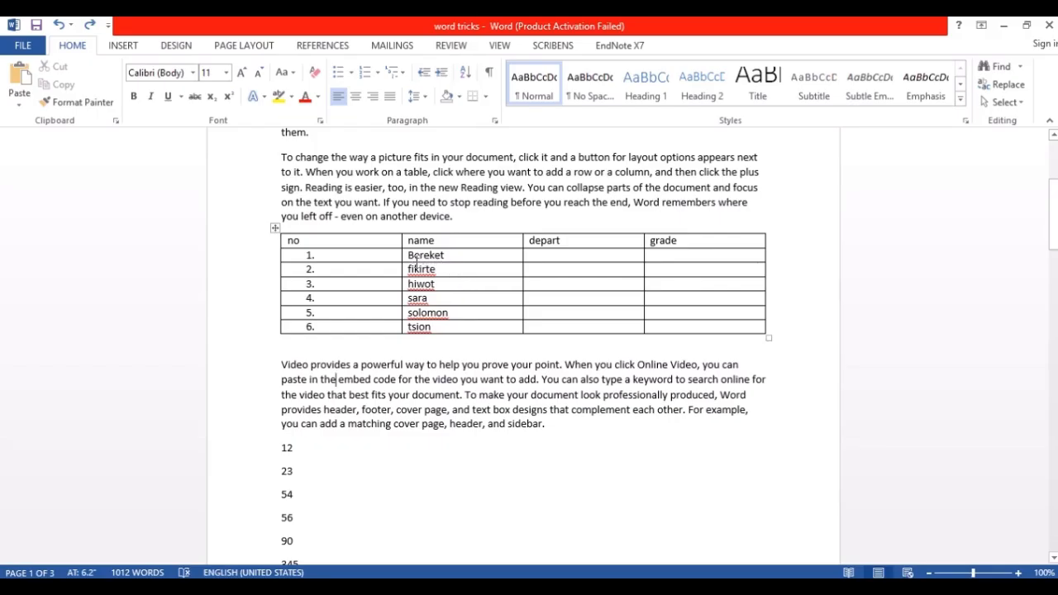
pyautogui.moveTo(410, 257); pyautogui.dragTo(450, 254)
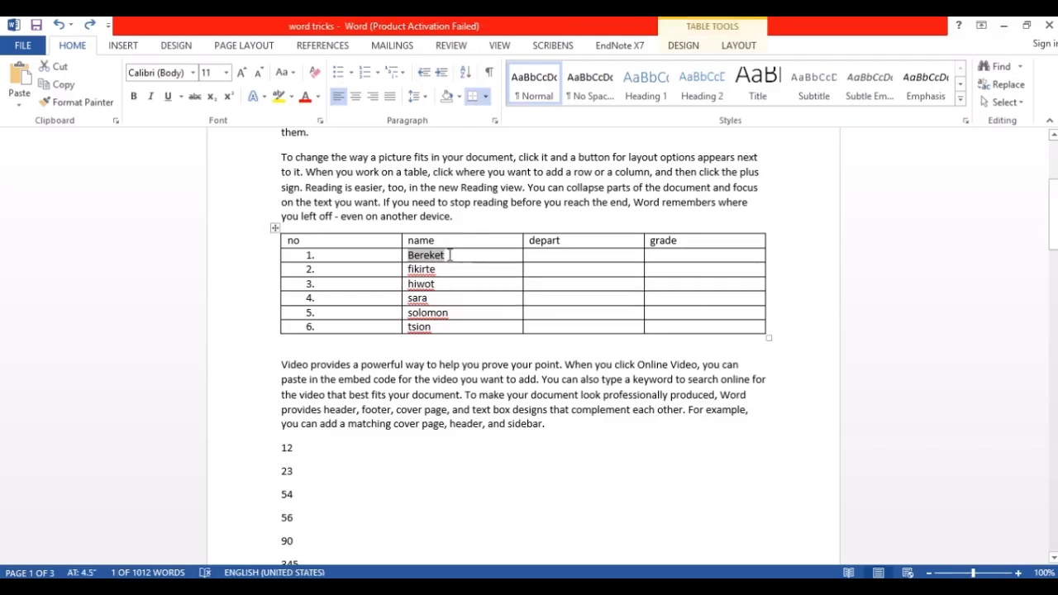
pyautogui.press('Delete')
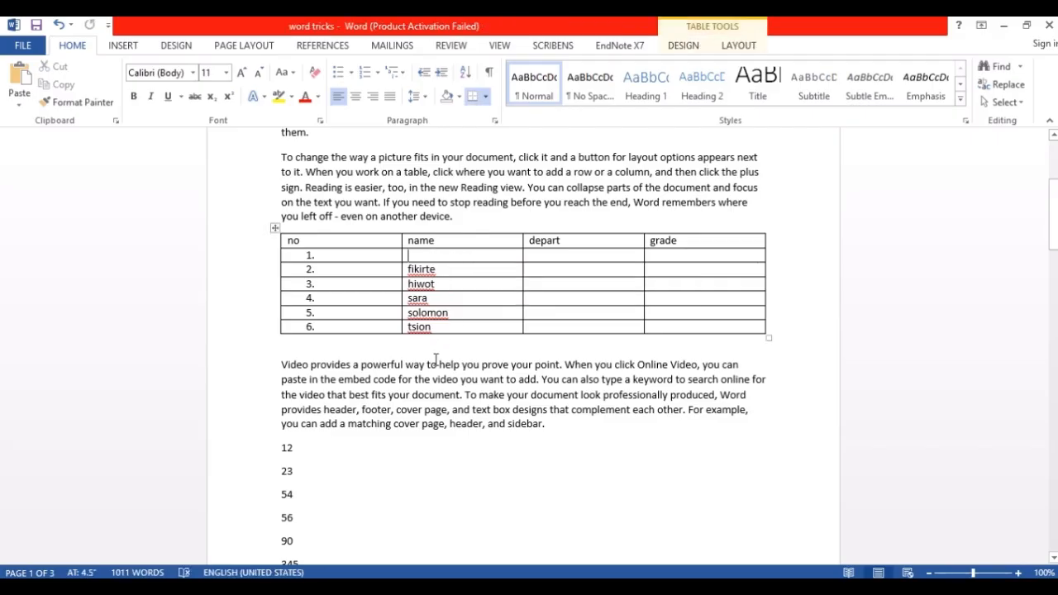
# Select the word "Video" at the start of the paragraph below the table.
pyautogui.scroll(-1, 436, 357)
pyautogui.moveTo(282, 328); pyautogui.dragTo(309, 329)
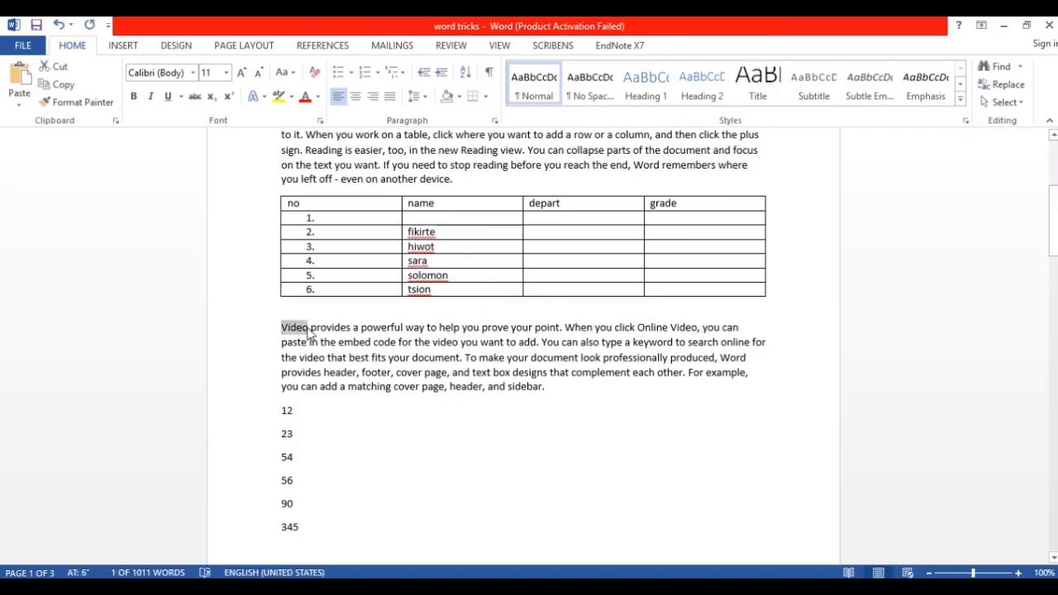
# Remove the word Video from the start of the paragraph below the table and the 23 line from the number list.
pyautogui.press('Delete')
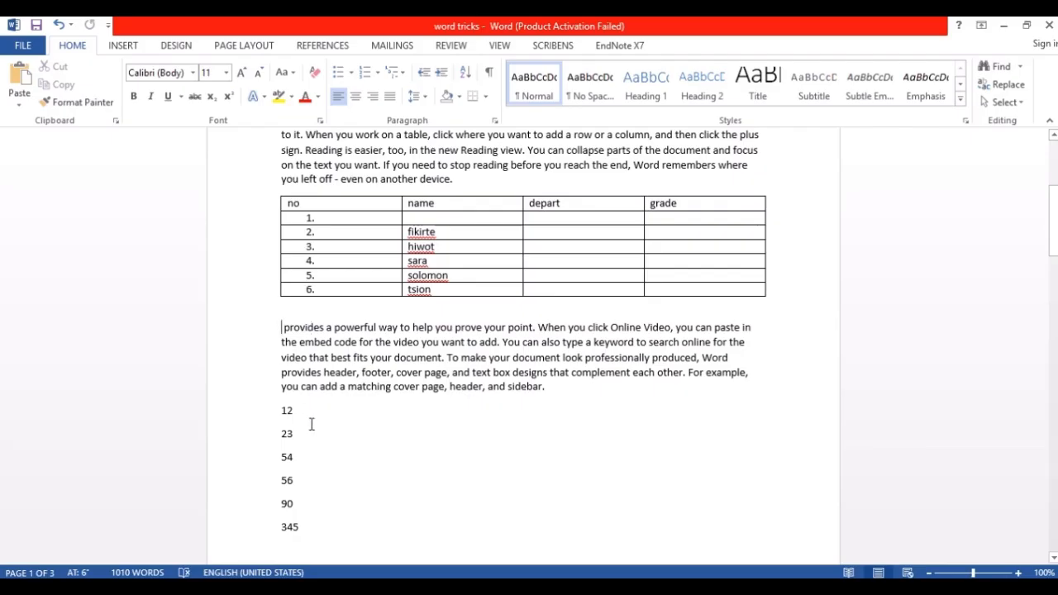
pyautogui.moveTo(283, 436); pyautogui.dragTo(295, 438)
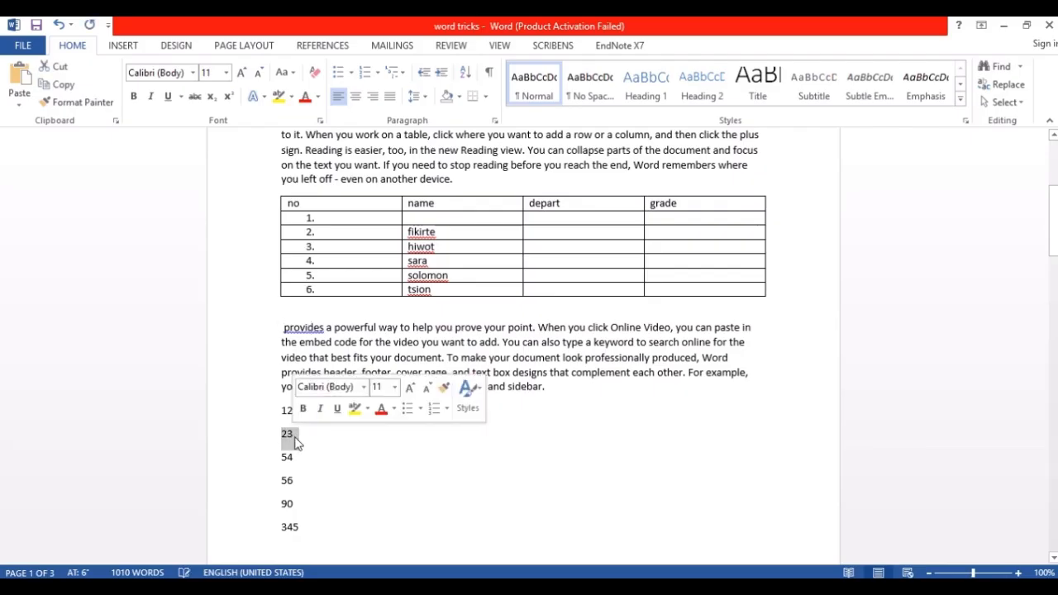
pyautogui.press('Delete')
pyautogui.press('Delete')
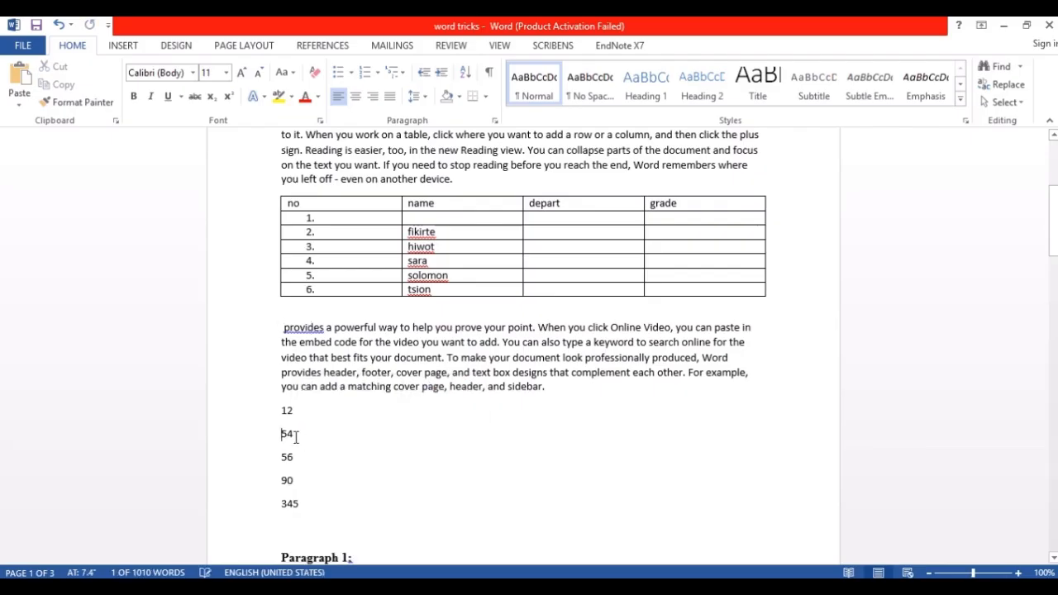
# Insert the previously removed name, the word Video and the number 23 as separate lines below 345, ahead of Paragraph 1.
pyautogui.scroll(-2, 317, 433)
pyautogui.scroll(-1, 316, 433)
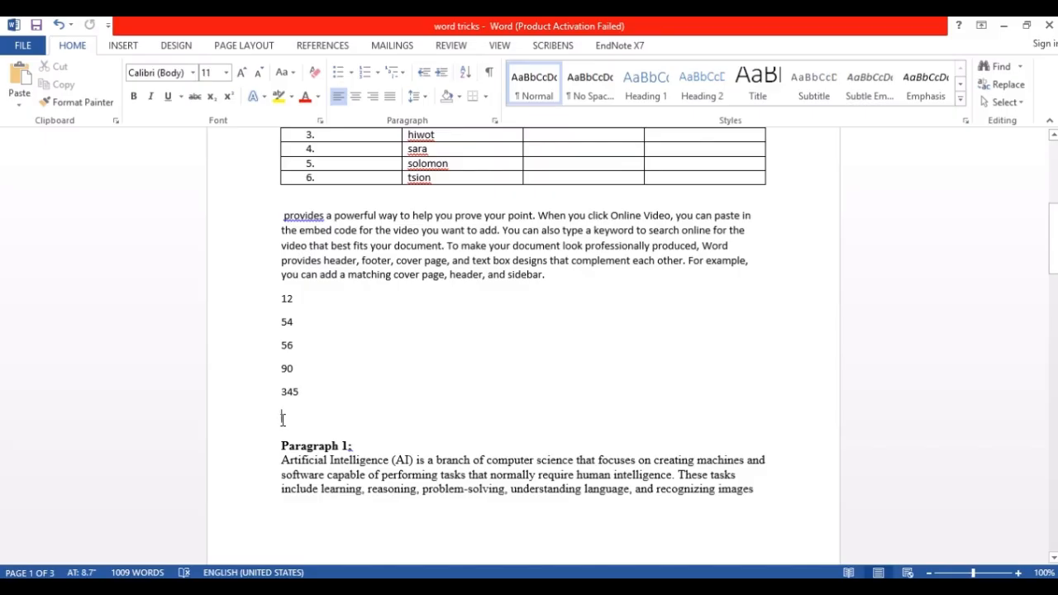
pyautogui.write('Bereket Video 23')
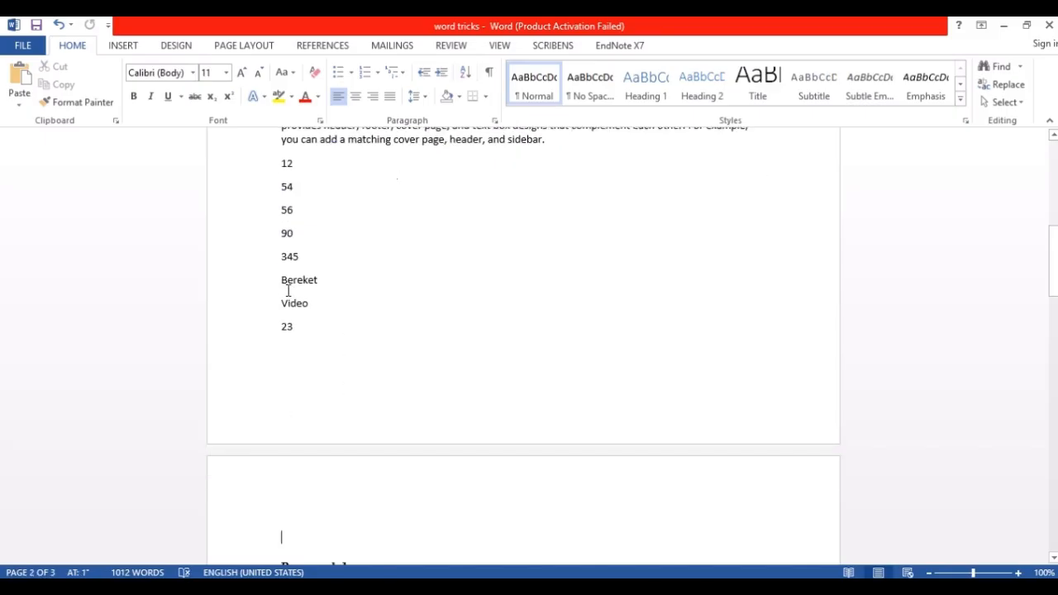
pyautogui.moveTo(283, 284); pyautogui.dragTo(317, 328)
pyautogui.click(315, 328)
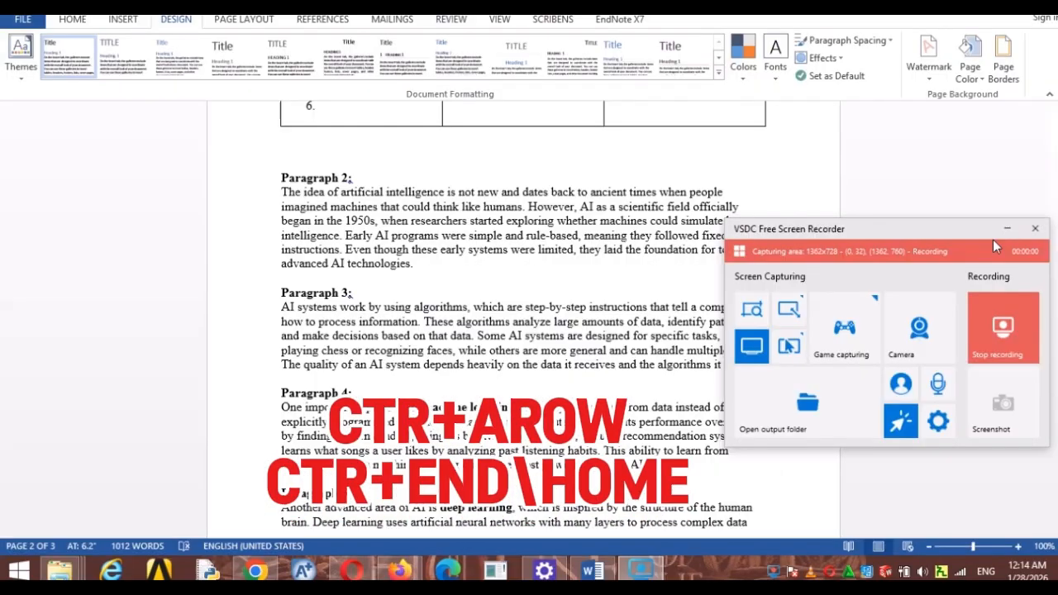
# Select the whole body text of Paragraph 2, from its first word to its last, and clear the selection.
pyautogui.click(1004, 237)
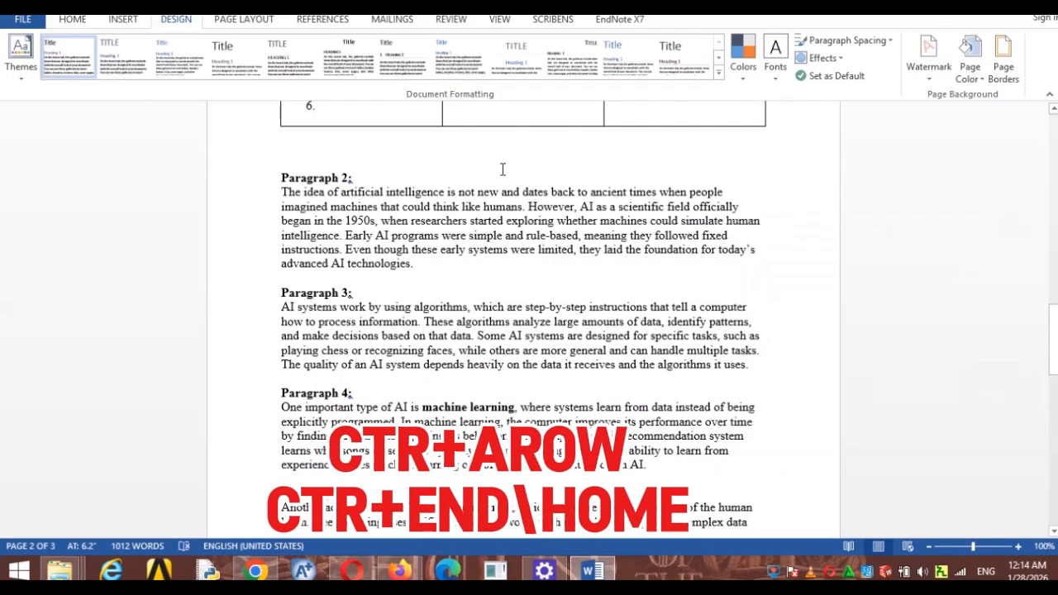
pyautogui.click(463, 266)
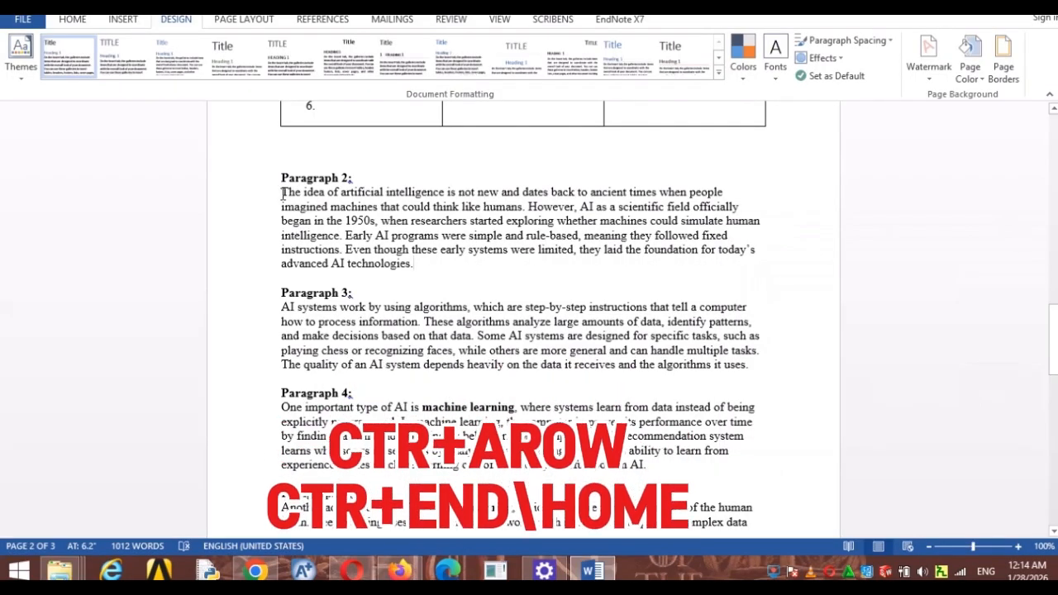
pyautogui.scroll(-5, 405, 315)
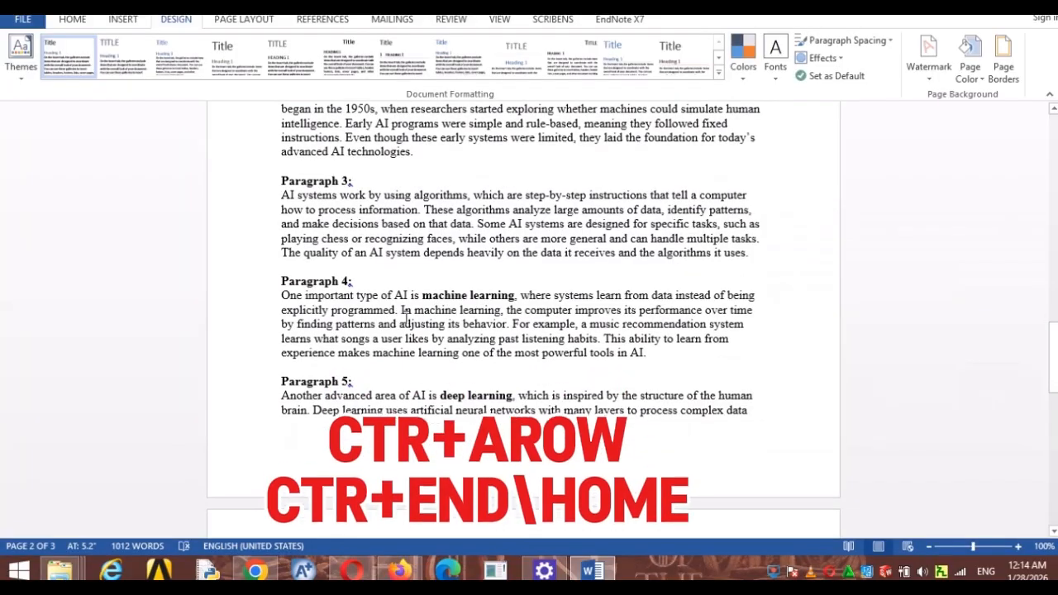
pyautogui.scroll(6, 405, 319)
pyautogui.click(282, 230)
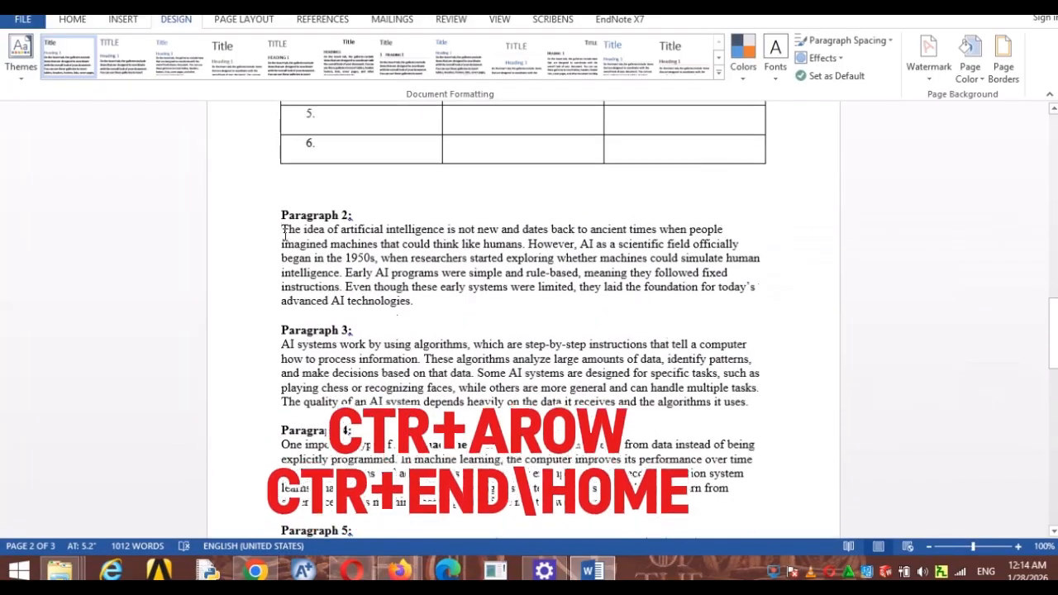
pyautogui.hotkey('shift', 'End')
pyautogui.moveTo(336, 239); pyautogui.dragTo(435, 303)
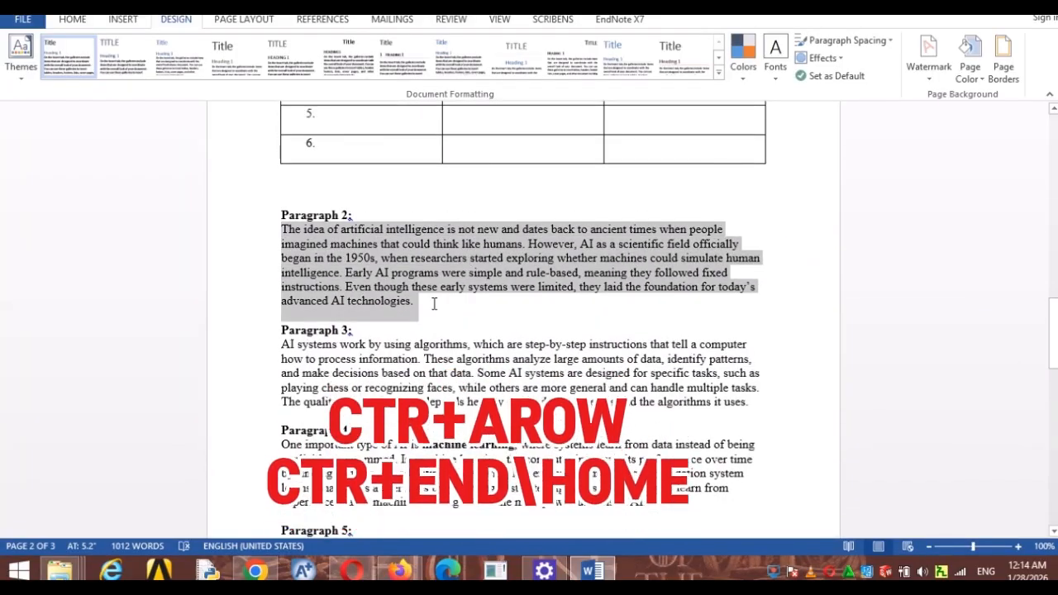
pyautogui.hotkey('ctrl', 'Up')
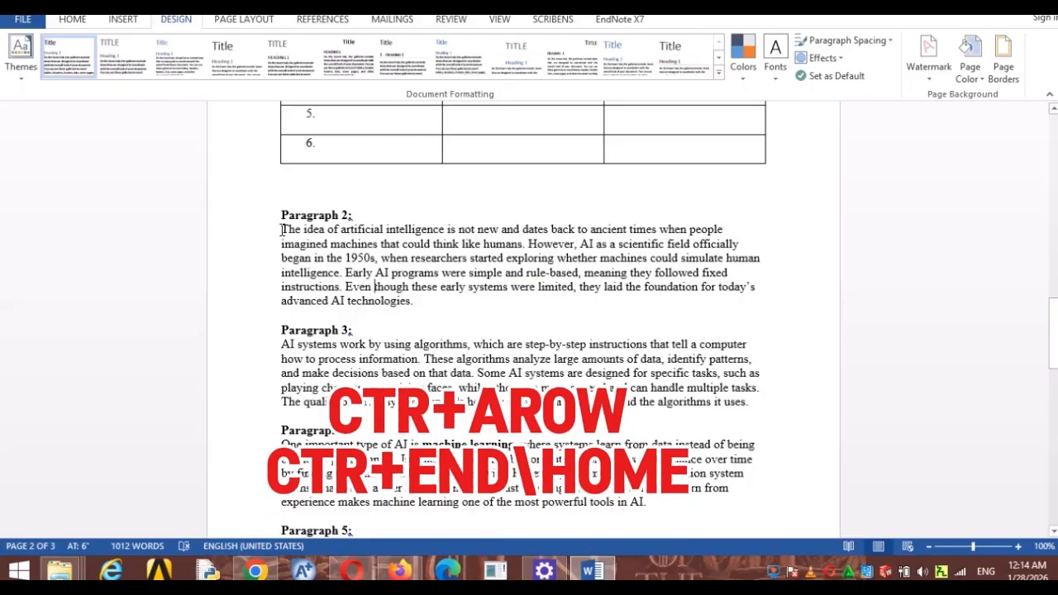
pyautogui.hotkey('shift', 'End')
pyautogui.moveTo(329, 242); pyautogui.dragTo(432, 303)
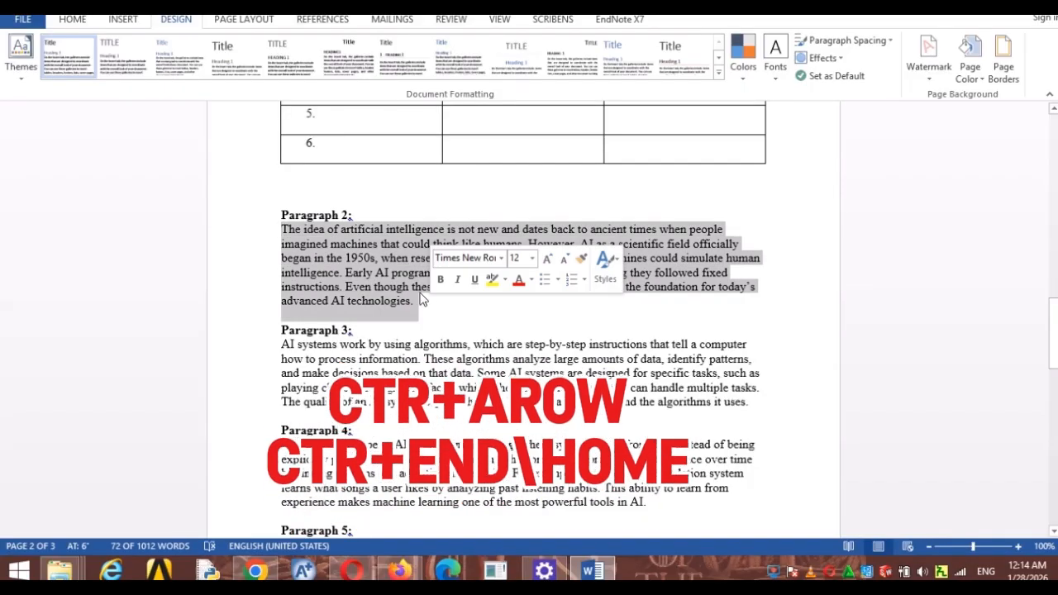
pyautogui.click(394, 286)
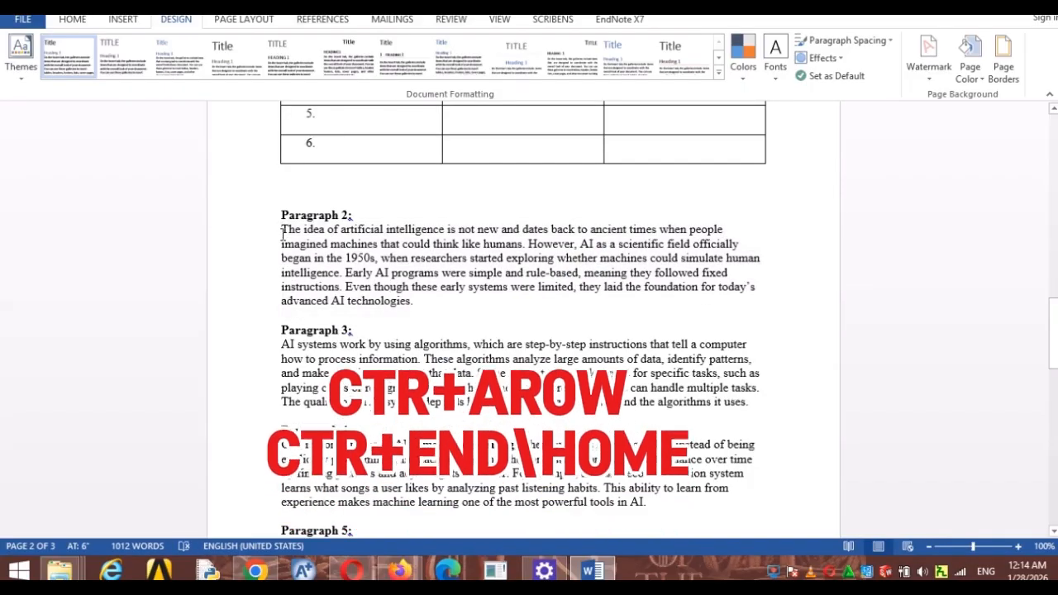
pyautogui.moveTo(282, 233); pyautogui.dragTo(430, 303)
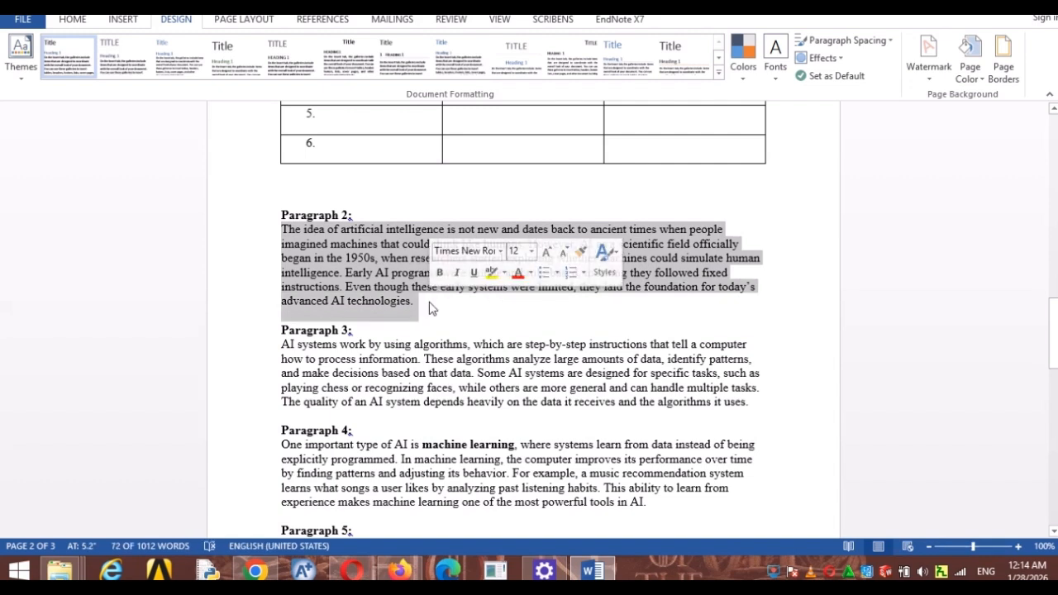
pyautogui.click(430, 307)
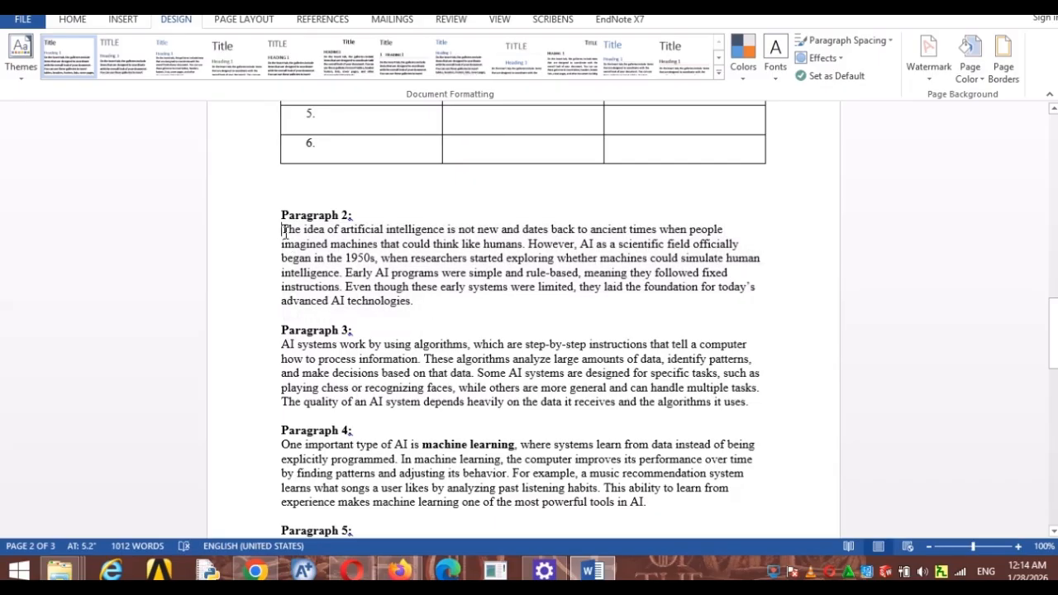
# Look through the whole document from its first line to the end of Paragraph 10 and return to the beginning.
pyautogui.scroll(15, 285, 234)
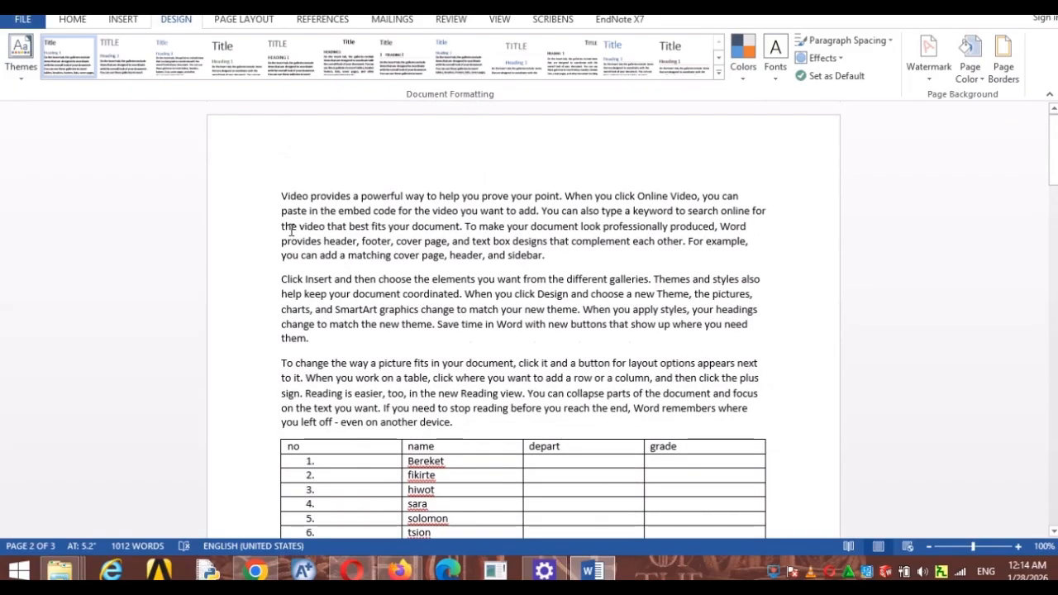
pyautogui.click(282, 197)
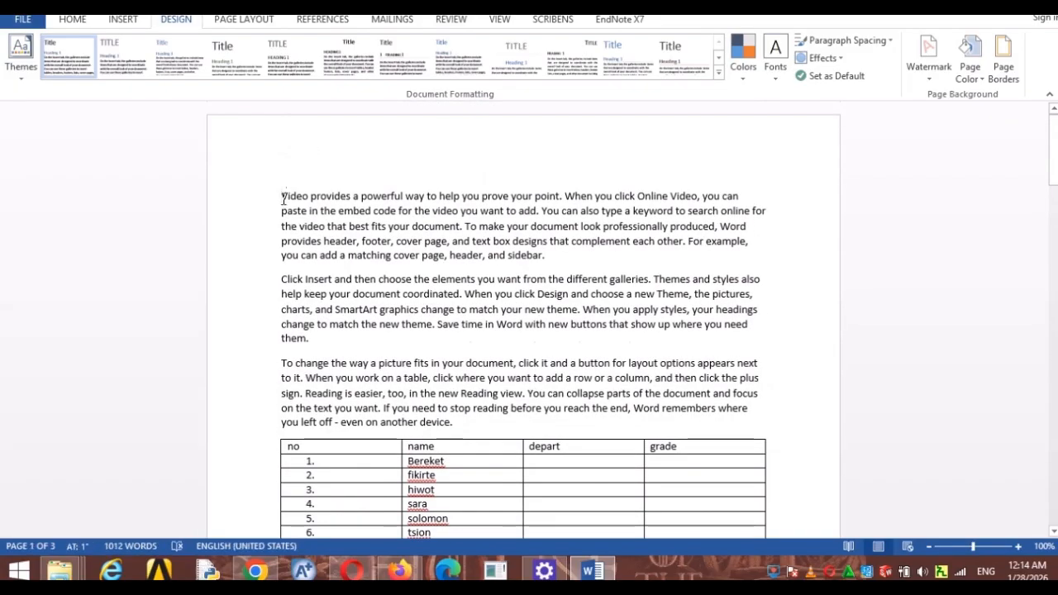
pyautogui.scroll(-15, 362, 233)
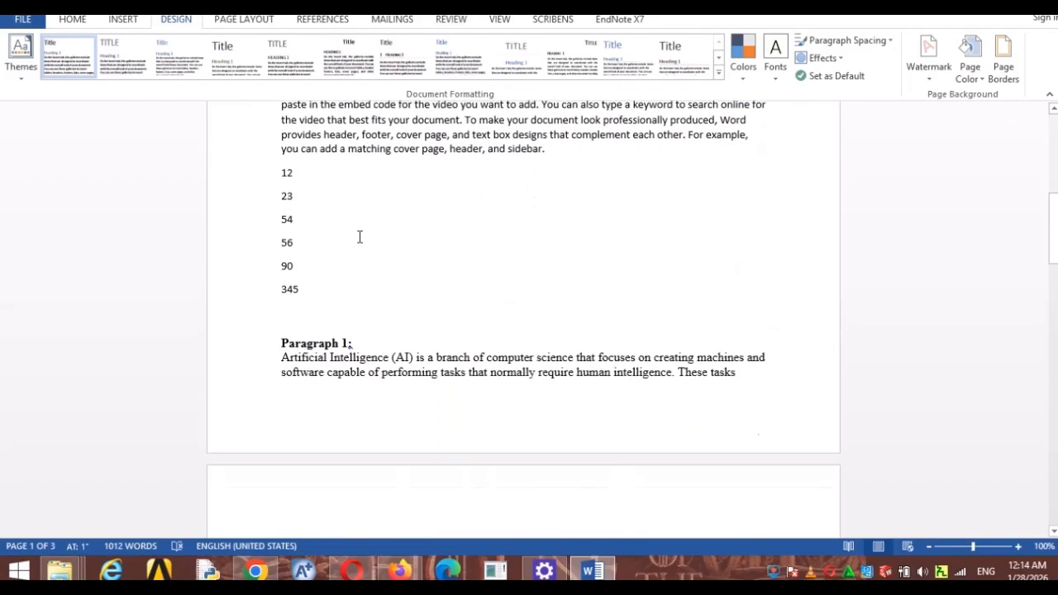
pyautogui.scroll(-10, 361, 232)
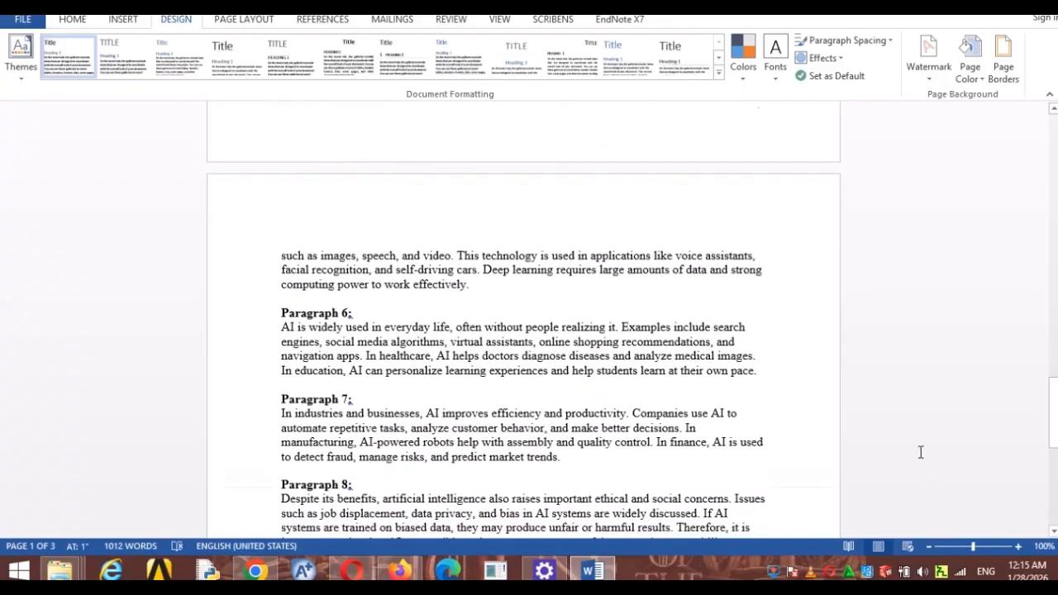
pyautogui.scroll(-3, 552, 393)
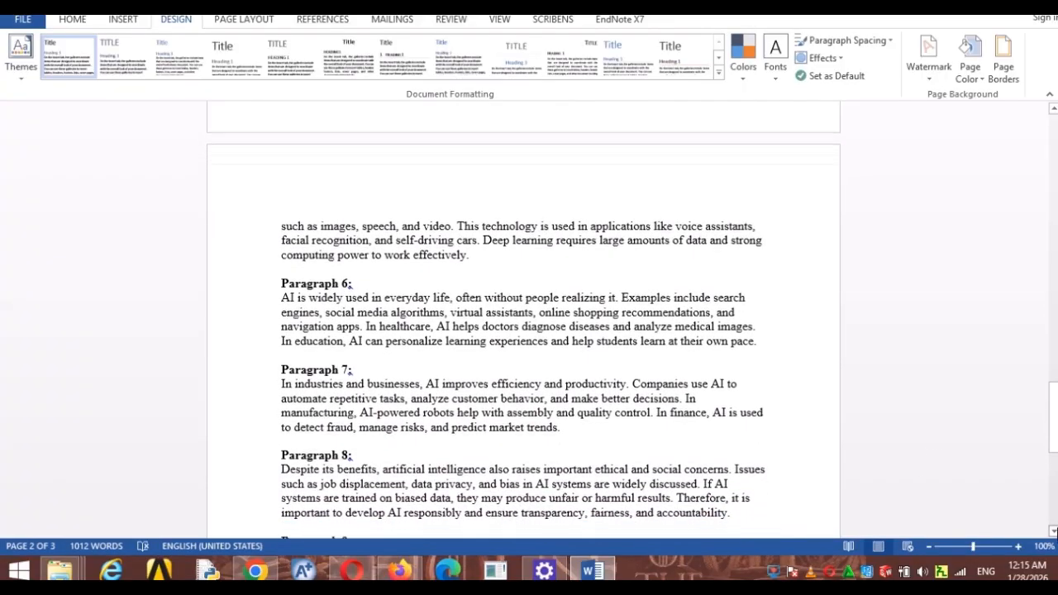
pyautogui.scroll(-9, 552, 392)
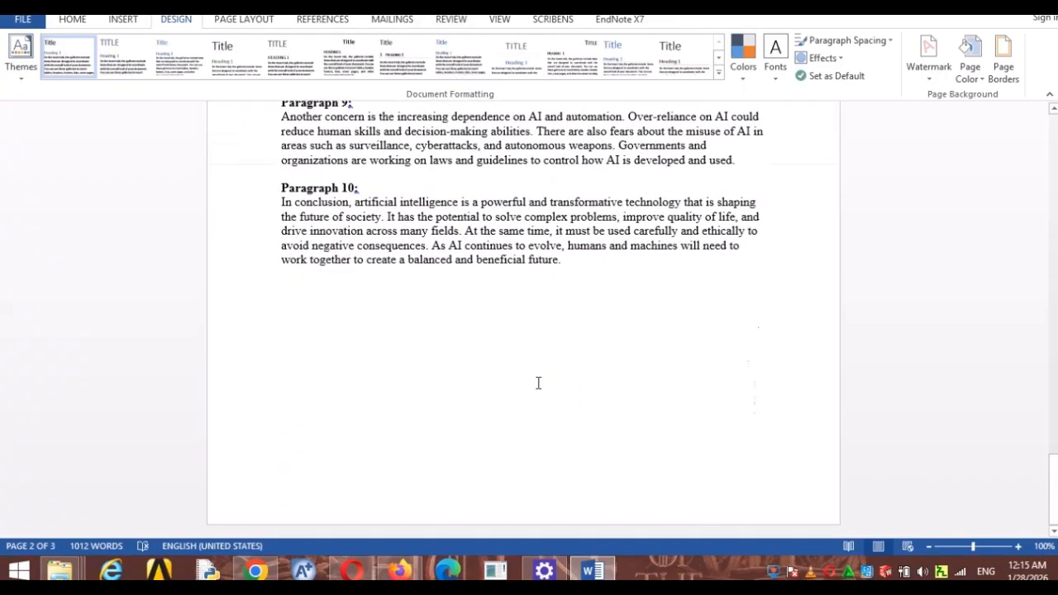
pyautogui.scroll(20, 538, 382)
pyautogui.scroll(15, 533, 380)
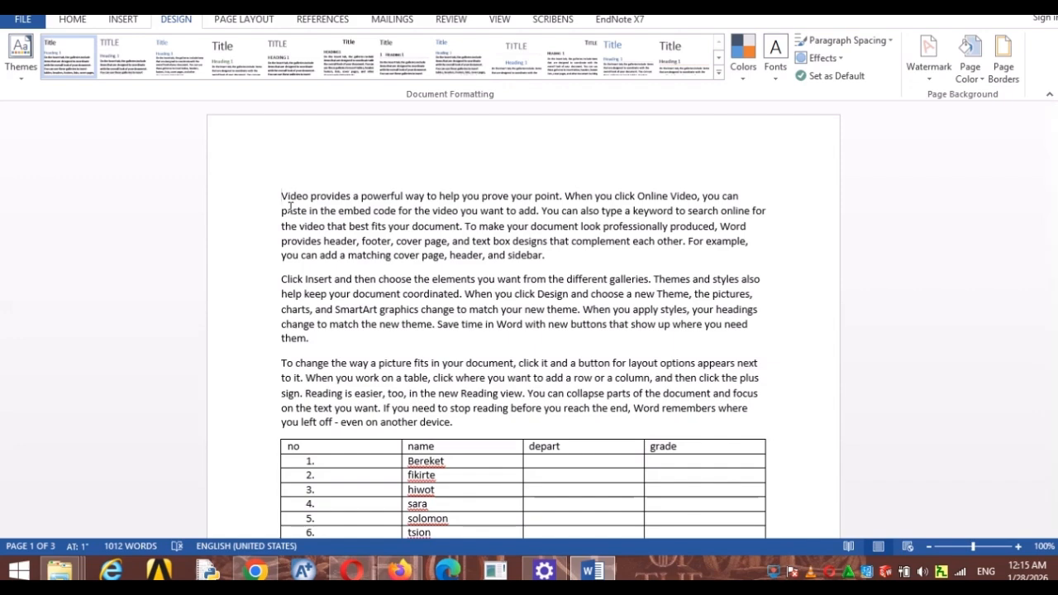
# Jump to the document's end and back to its beginning, finishing with the cursor before "Click Insert" in the second paragraph.
pyautogui.hotkey('ctrl', 'End')
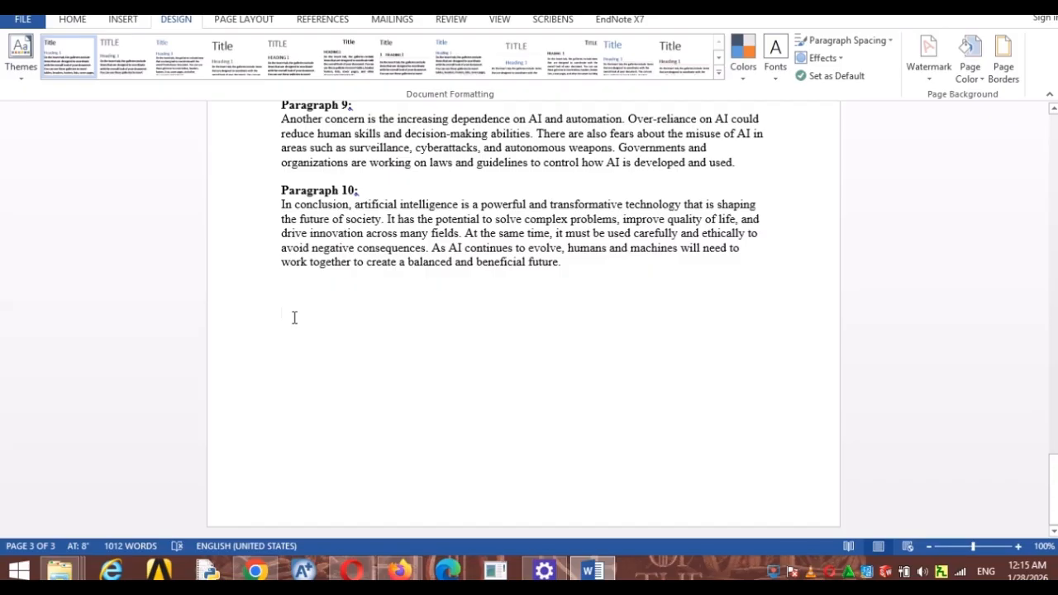
pyautogui.hotkey('ctrl', 'Home')
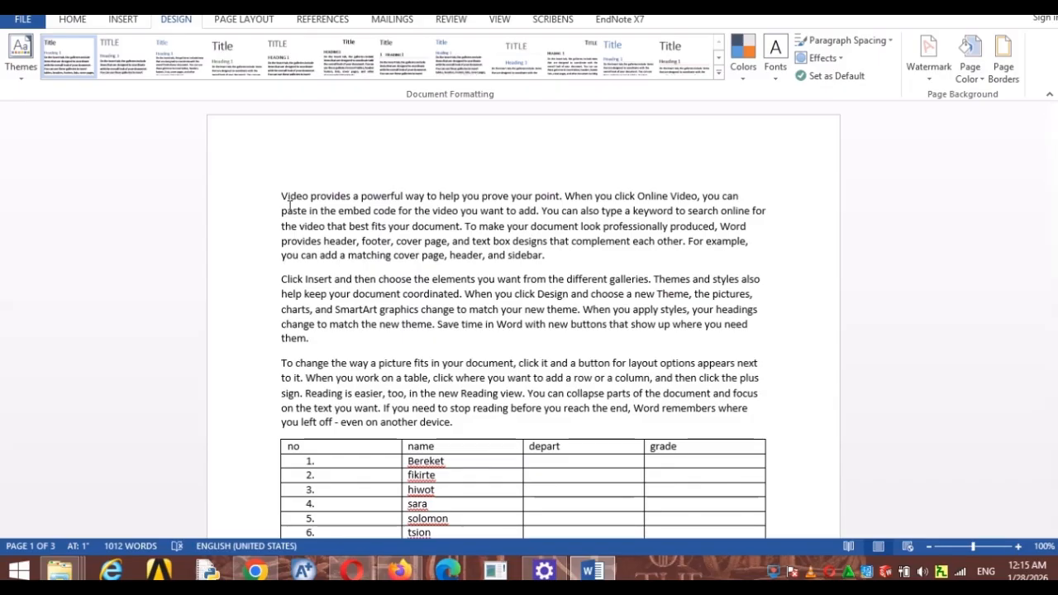
pyautogui.hotkey('ctrl', 'Down')
pyautogui.hotkey('ctrl', 'Down')
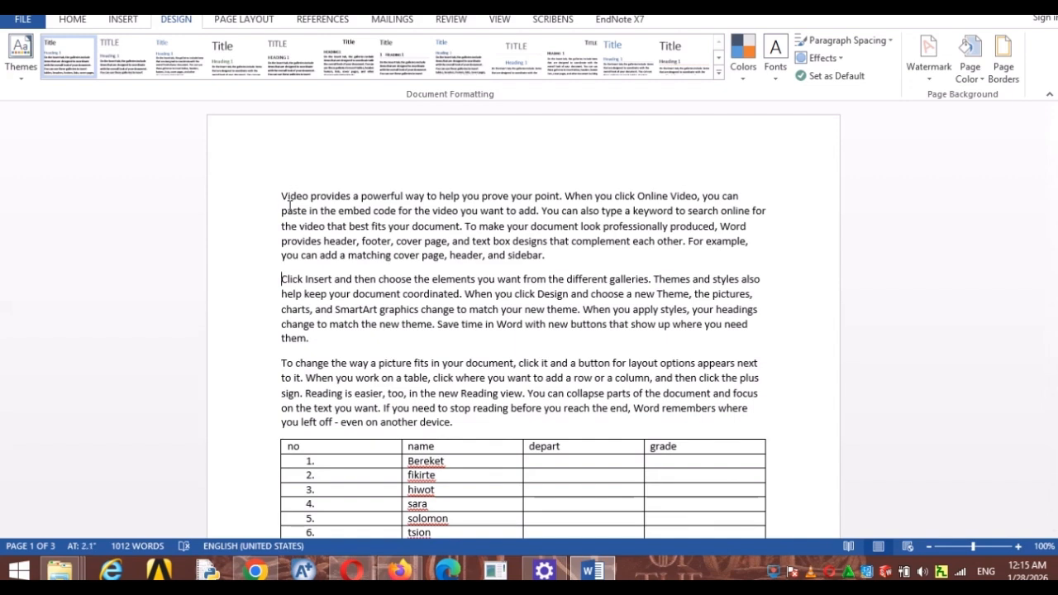
pyautogui.press('Left')
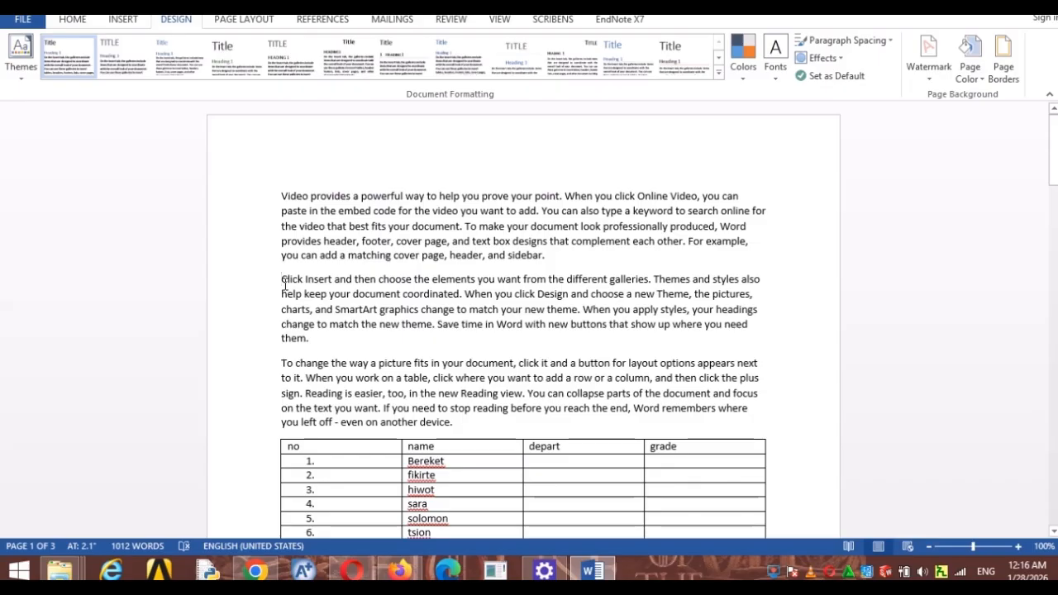
# Extend a selection word by word from "Click" at the start of the second paragraph through "coordinated".
pyautogui.hotkey('ctrl', 'shift', 'Right')
pyautogui.hotkey('ctrl', 'shift', 'Right')
pyautogui.hotkey('ctrl', 'shift', 'Right')
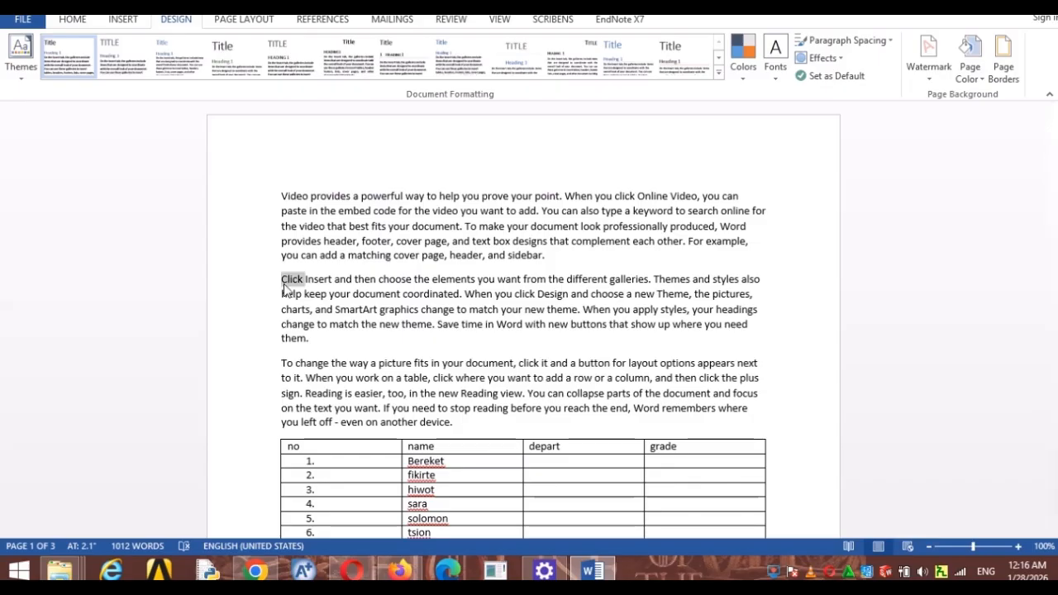
pyautogui.hotkey('ctrl', 'shift', 'Right')
pyautogui.hotkey('ctrl', 'shift', 'Right')
pyautogui.hotkey('ctrl', 'shift', 'Right')
pyautogui.hotkey('ctrl', 'shift', 'Right')
pyautogui.hotkey('ctrl', 'shift', 'Right')
pyautogui.hotkey('ctrl', 'shift', 'Right')
pyautogui.hotkey('ctrl', 'shift', 'Right')
pyautogui.hotkey('ctrl', 'shift', 'Right')
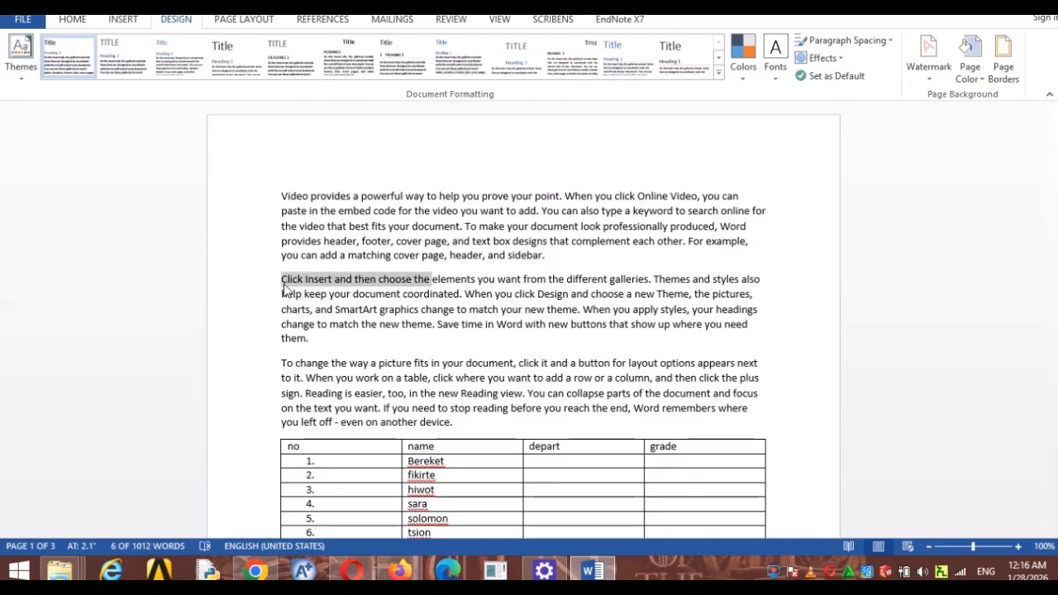
pyautogui.hotkey('ctrl', 'shift', 'Right')
pyautogui.hotkey('ctrl', 'shift', 'Right')
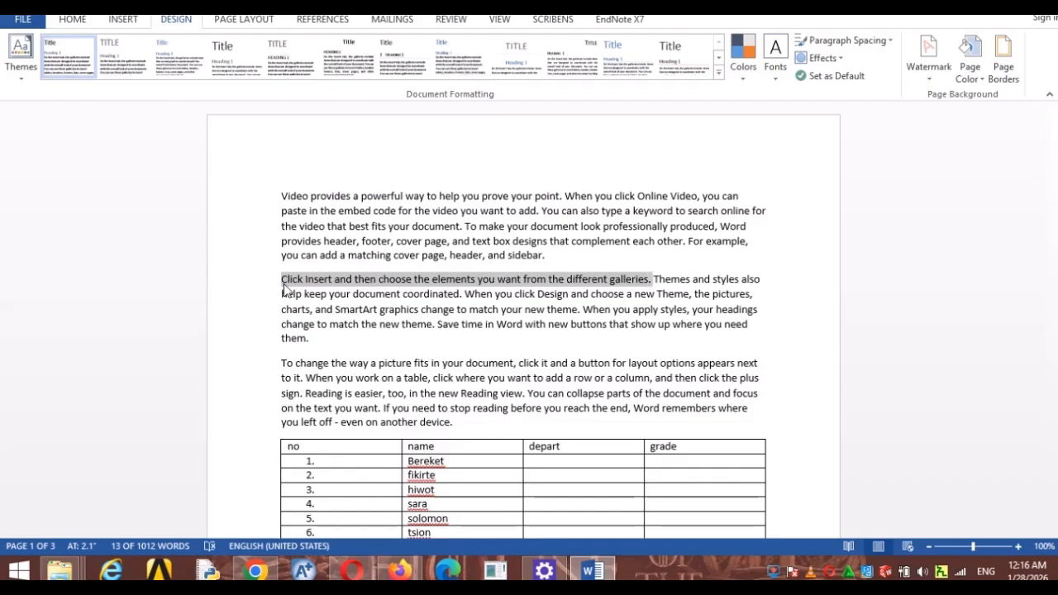
pyautogui.hotkey('ctrl', 'shift', 'Right')
pyautogui.hotkey('ctrl', 'shift', 'Right')
pyautogui.hotkey('ctrl', 'shift', 'Right')
pyautogui.hotkey('ctrl', 'shift', 'Right')
pyautogui.hotkey('ctrl', 'shift', 'Right')
pyautogui.hotkey('ctrl', 'shift', 'Right')
pyautogui.hotkey('ctrl', 'shift', 'Right')
pyautogui.hotkey('ctrl', 'shift', 'Right')
pyautogui.hotkey('ctrl', 'shift', 'Right')
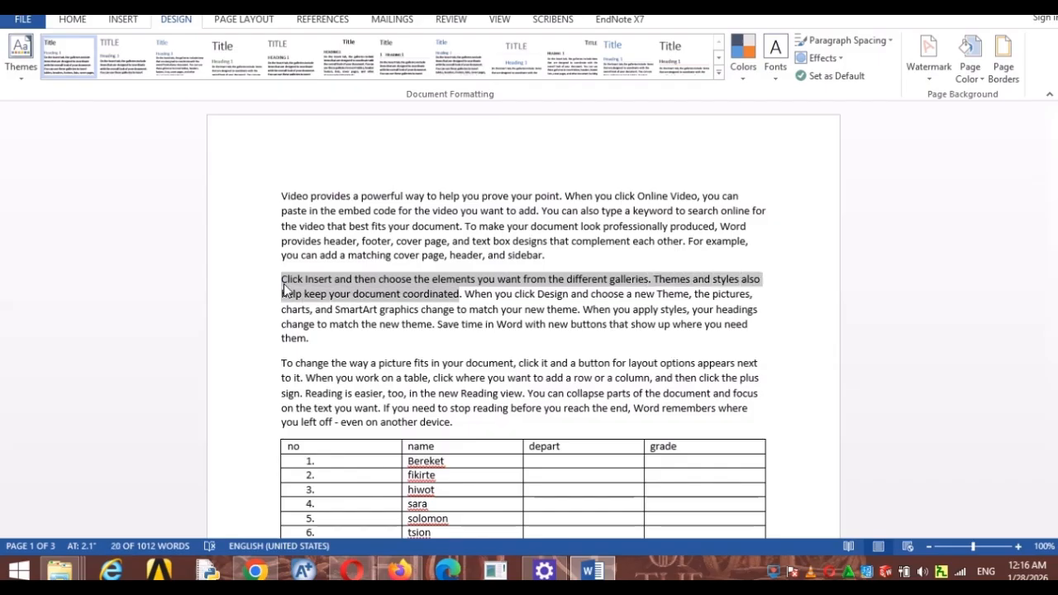
# Extend the selection through the third paragraph and down to table row 3, and clear it.
pyautogui.hotkey('ctrl', 'shift', 'Down')
pyautogui.hotkey('ctrl', 'shift', 'Down')
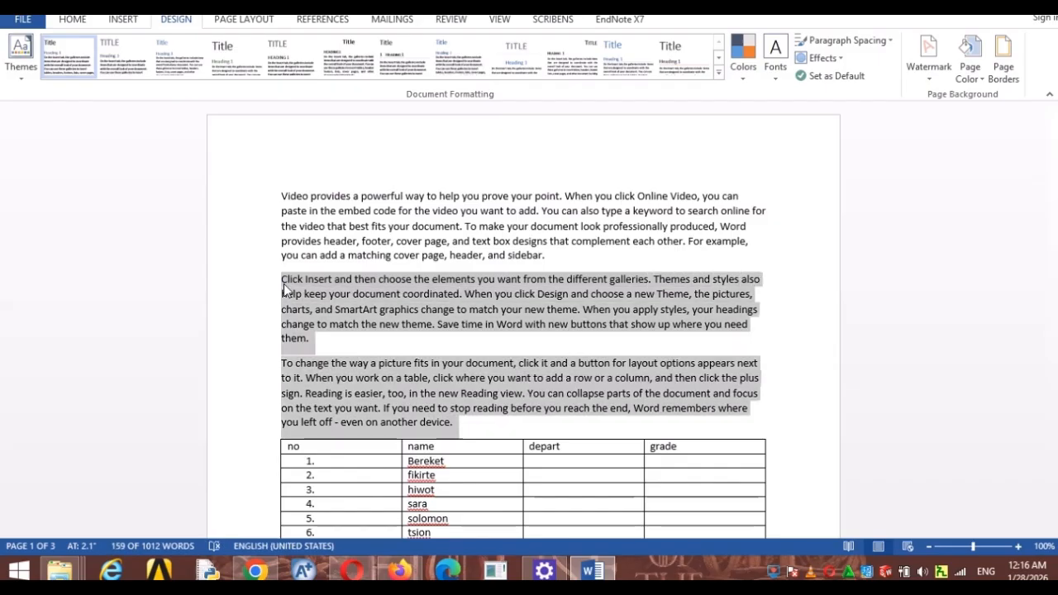
pyautogui.hotkey('shift', 'Down')
pyautogui.hotkey('shift', 'Down')
pyautogui.hotkey('shift', 'Down')
pyautogui.hotkey('shift', 'Down')
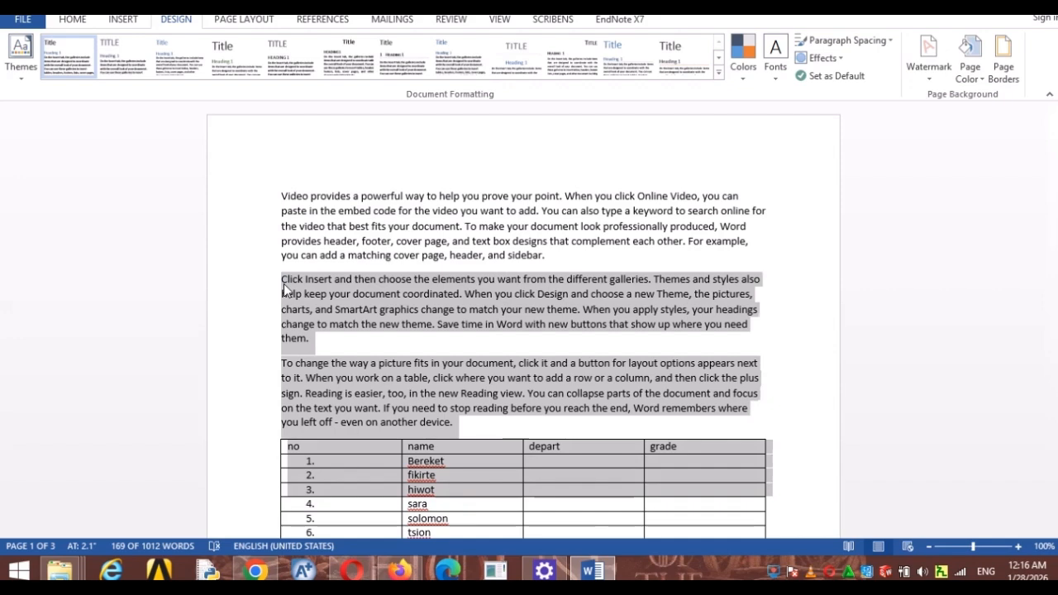
pyautogui.click(390, 311)
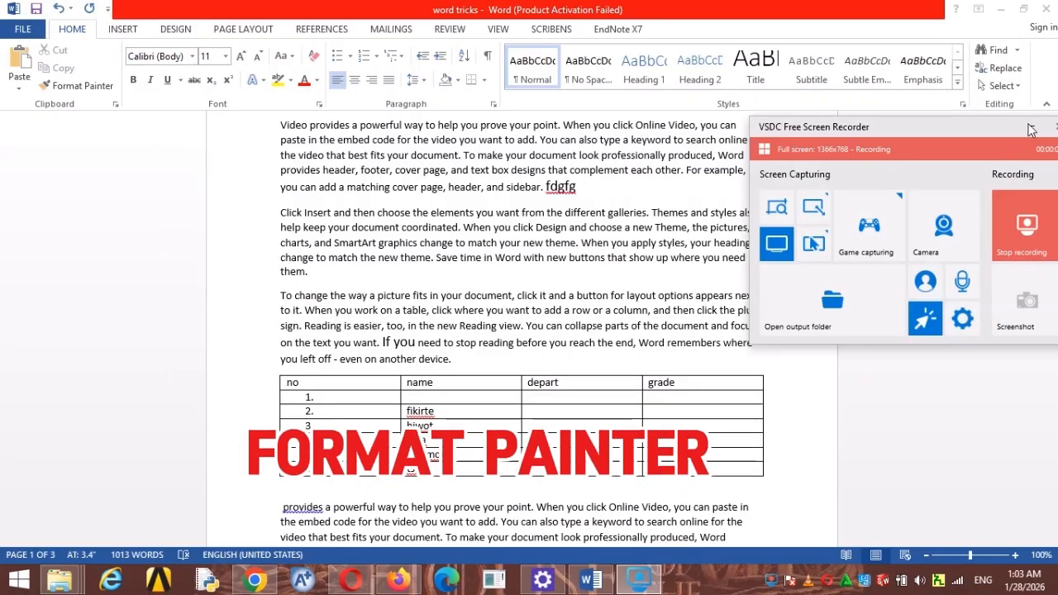
pyautogui.click(1032, 127)
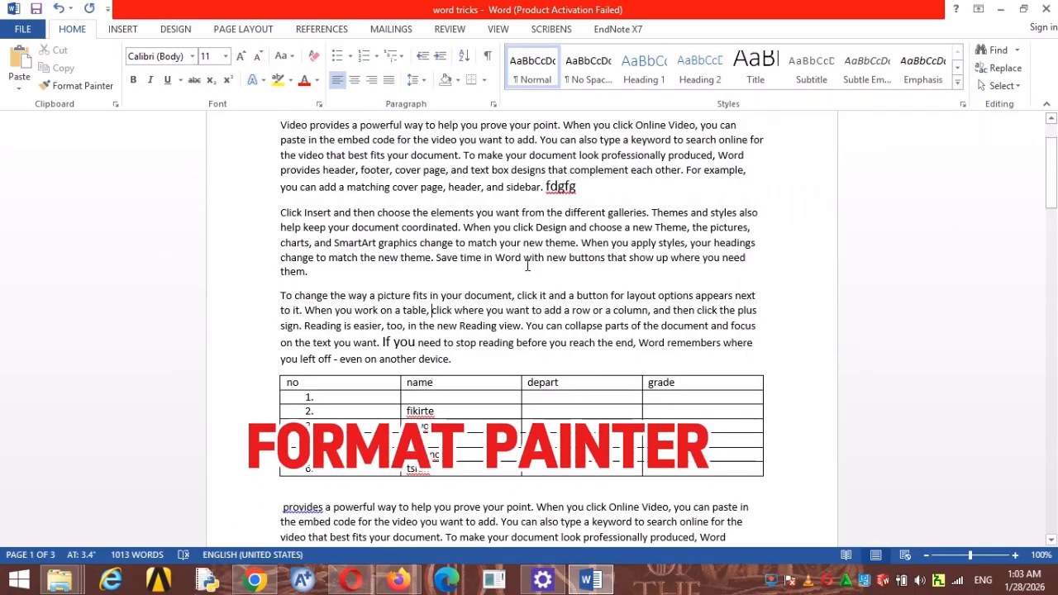
# Set the font size of the "Paragraph 1:" heading on page 2 to 14.
pyautogui.scroll(-15, 563, 249)
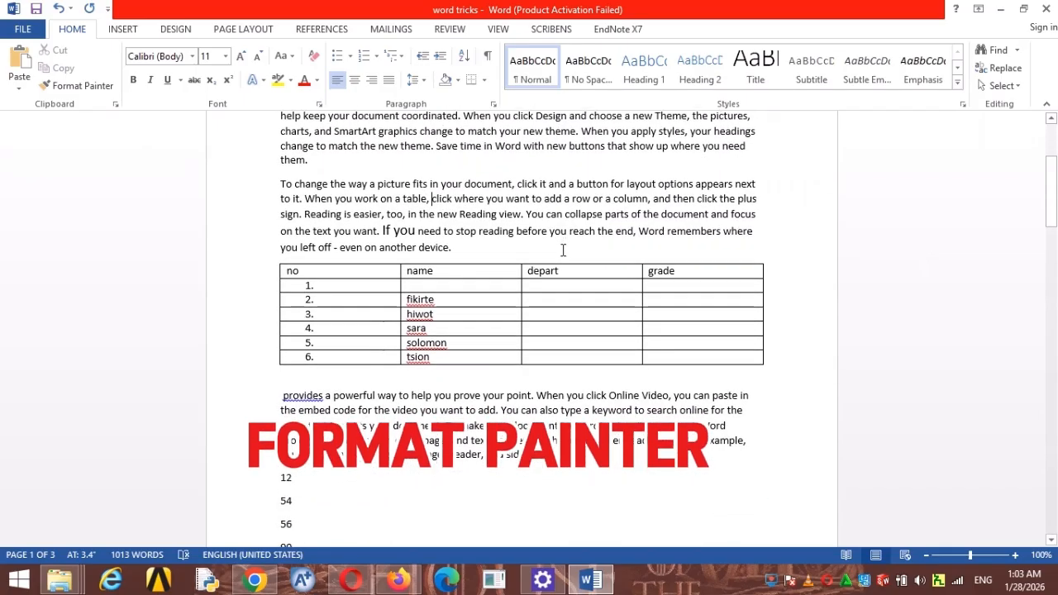
pyautogui.scroll(-4, 562, 249)
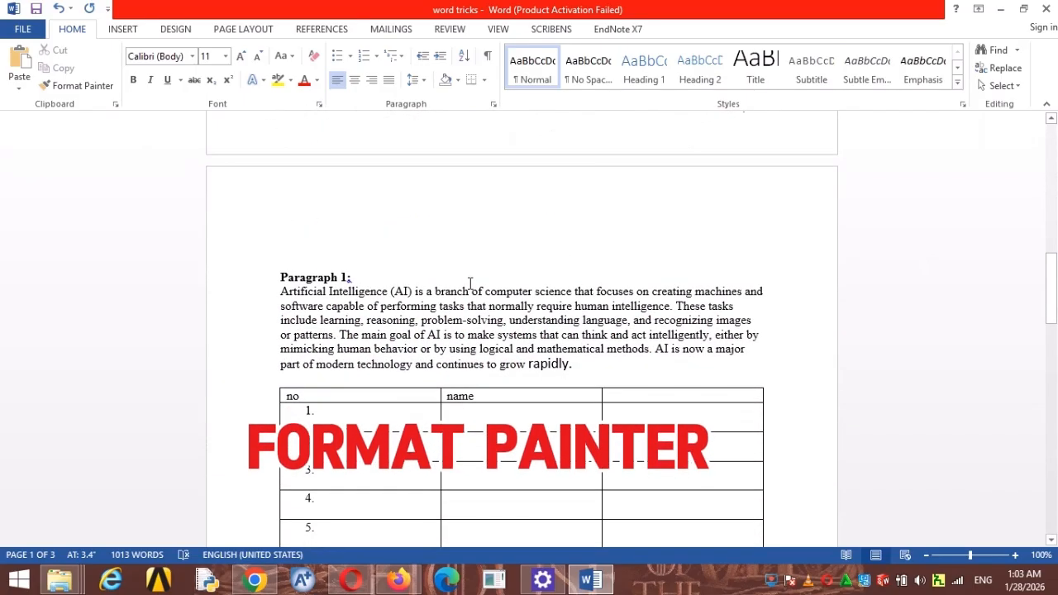
pyautogui.moveTo(281, 204); pyautogui.dragTo(360, 207)
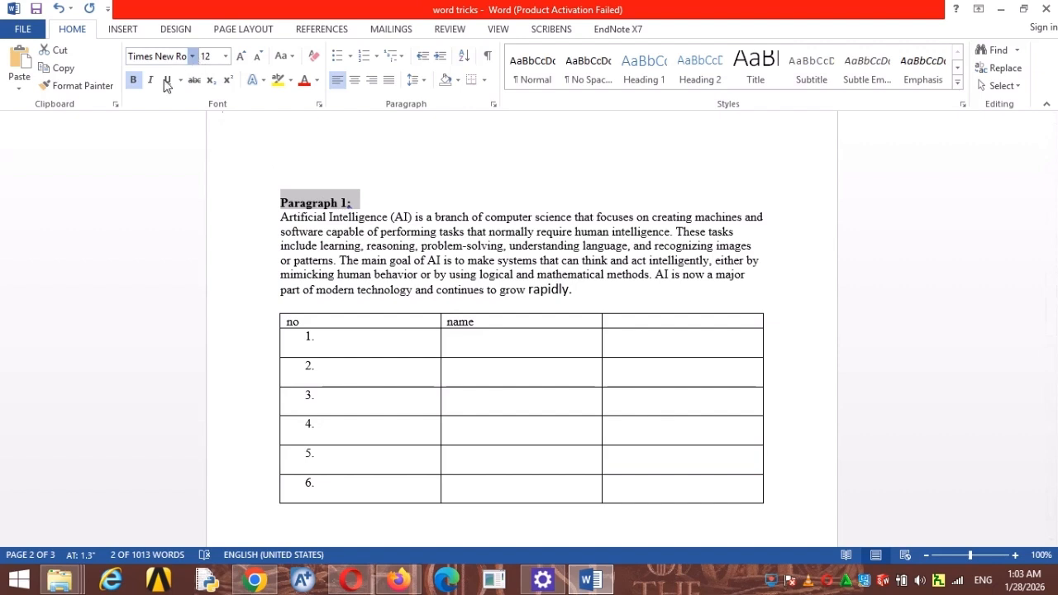
pyautogui.click(192, 56)
pyautogui.click(233, 55)
pyautogui.click(225, 56)
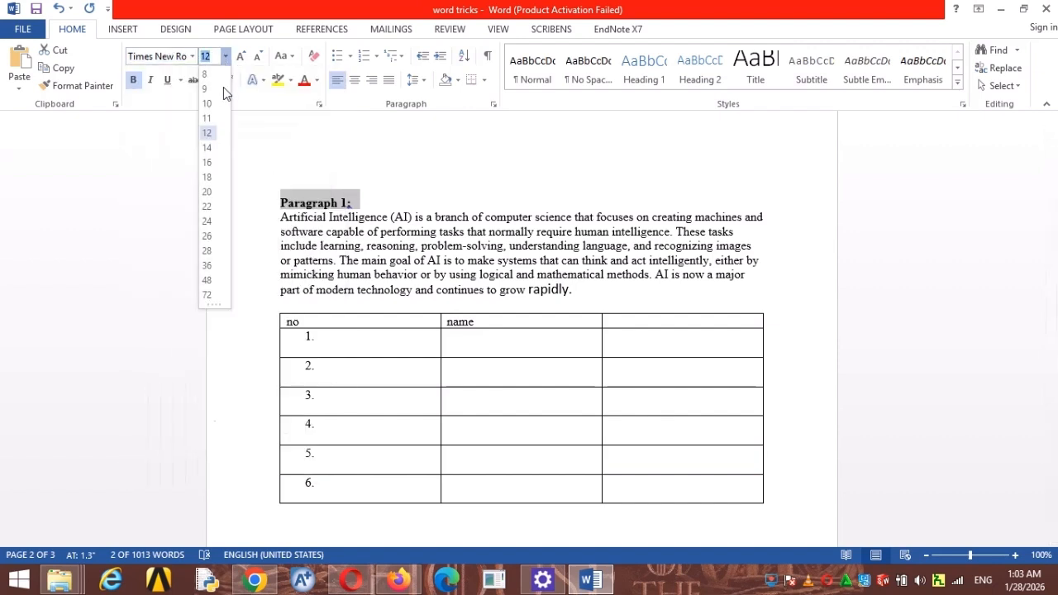
pyautogui.click(209, 149)
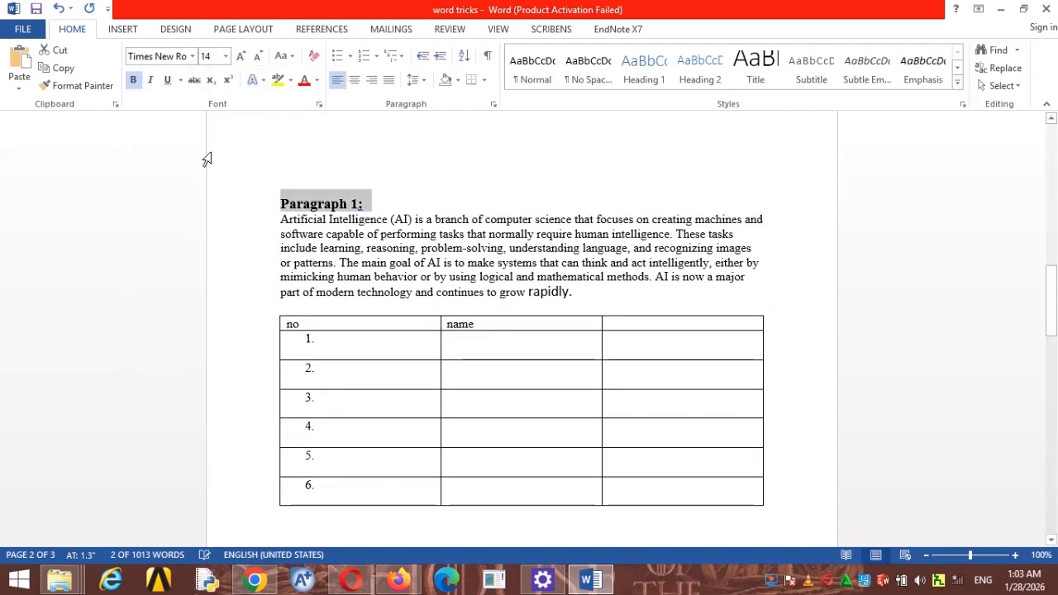
# Underline and italicize the bold "Paragraph 1:" heading and convert its text to uppercase.
pyautogui.click(139, 82)
pyautogui.click(139, 83)
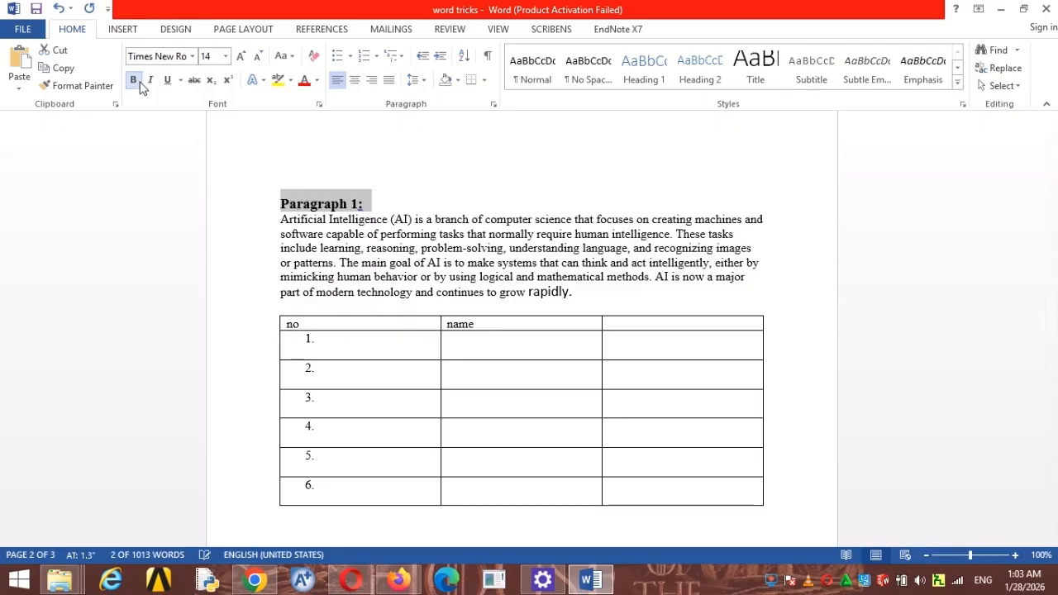
pyautogui.click(168, 85)
pyautogui.click(150, 81)
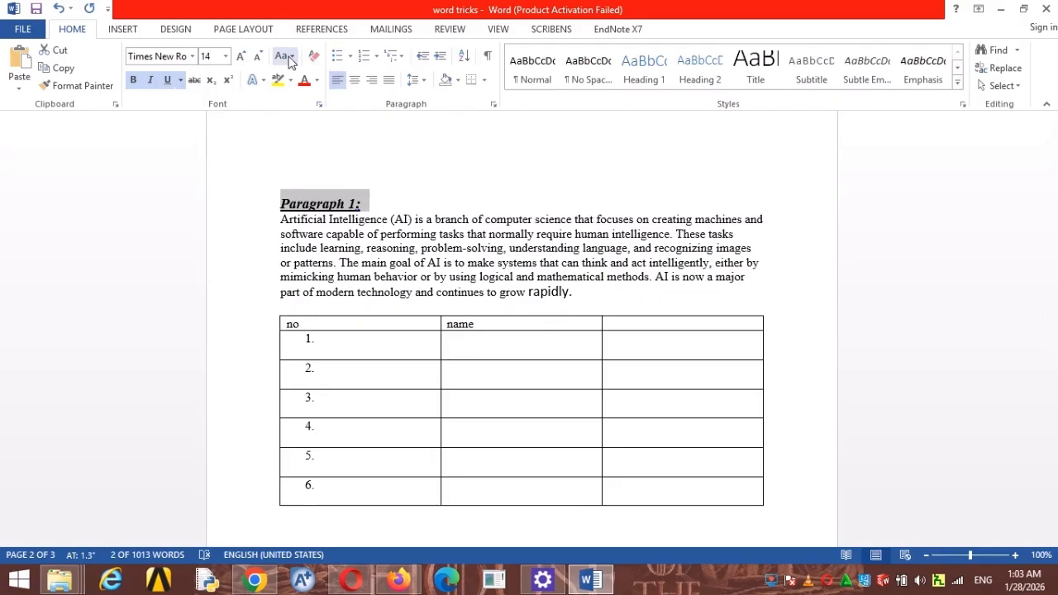
pyautogui.click(285, 55)
pyautogui.click(314, 113)
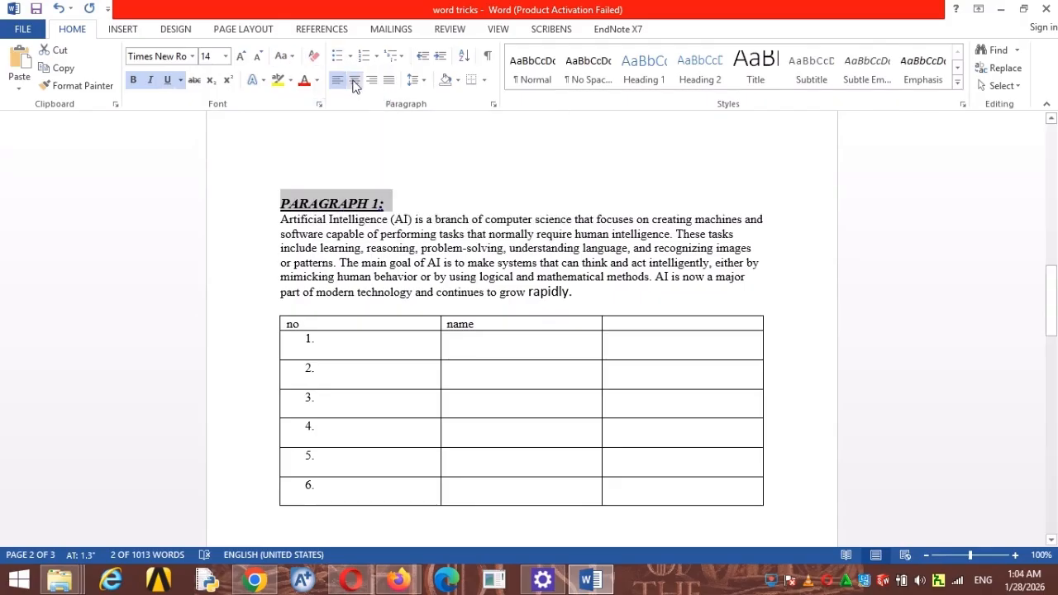
# Center the "PARAGRAPH 1:" heading, apply the Heading 1 style to it and clear the selection.
pyautogui.click(354, 81)
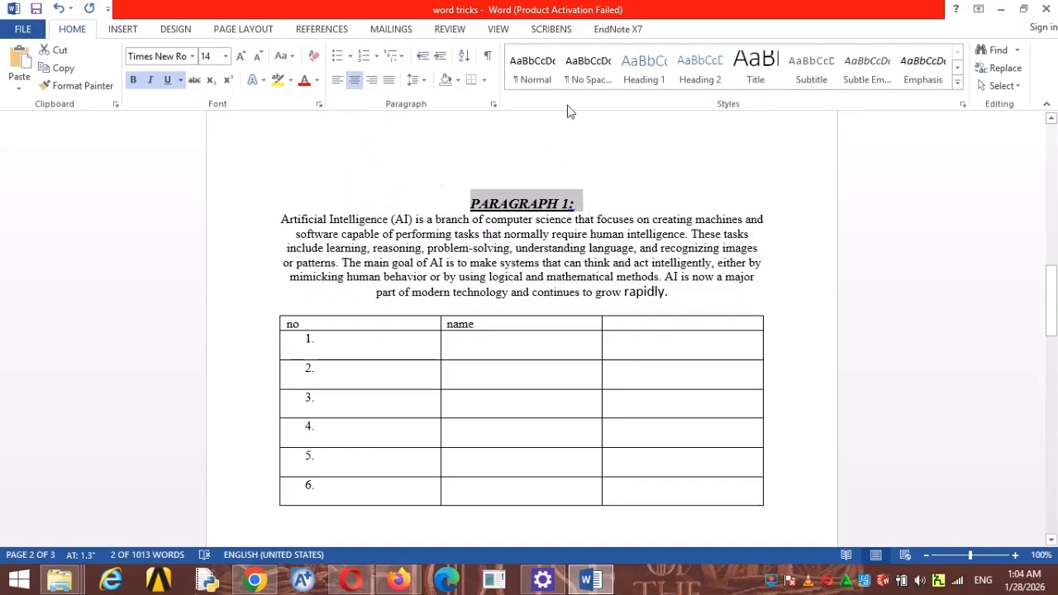
pyautogui.click(642, 68)
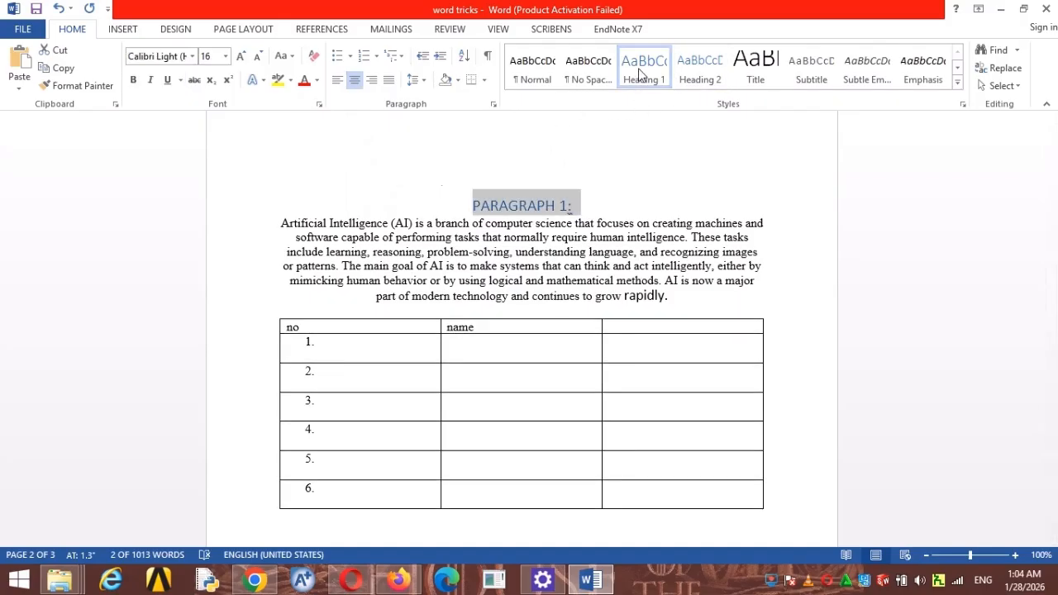
pyautogui.click(590, 206)
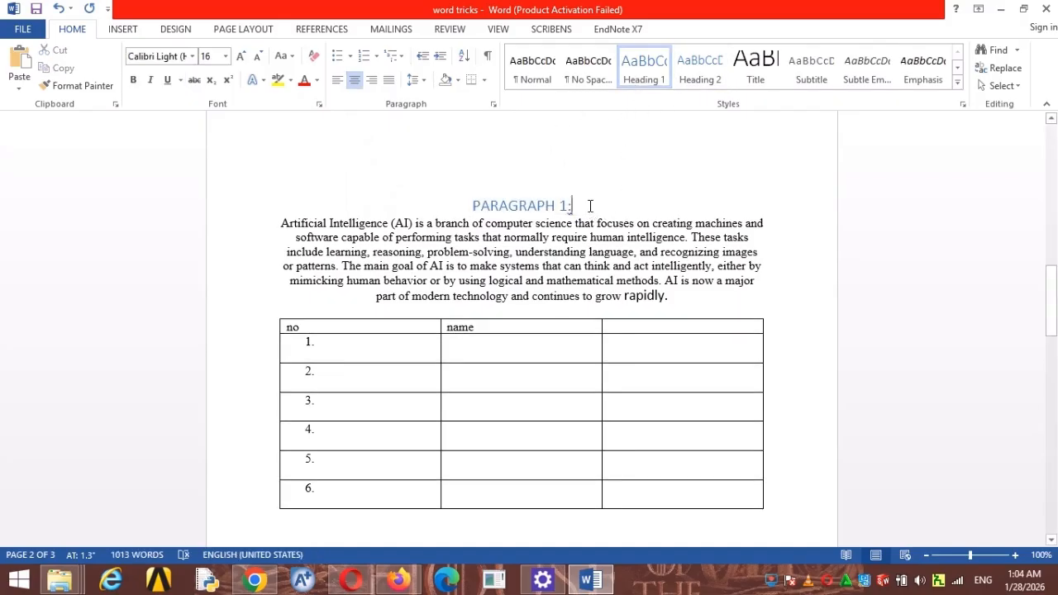
# Compare the formatting of the "PARAGRAPH 1:" heading with that of the "Paragraph 2:" heading below the table.
pyautogui.scroll(-5, 557, 267)
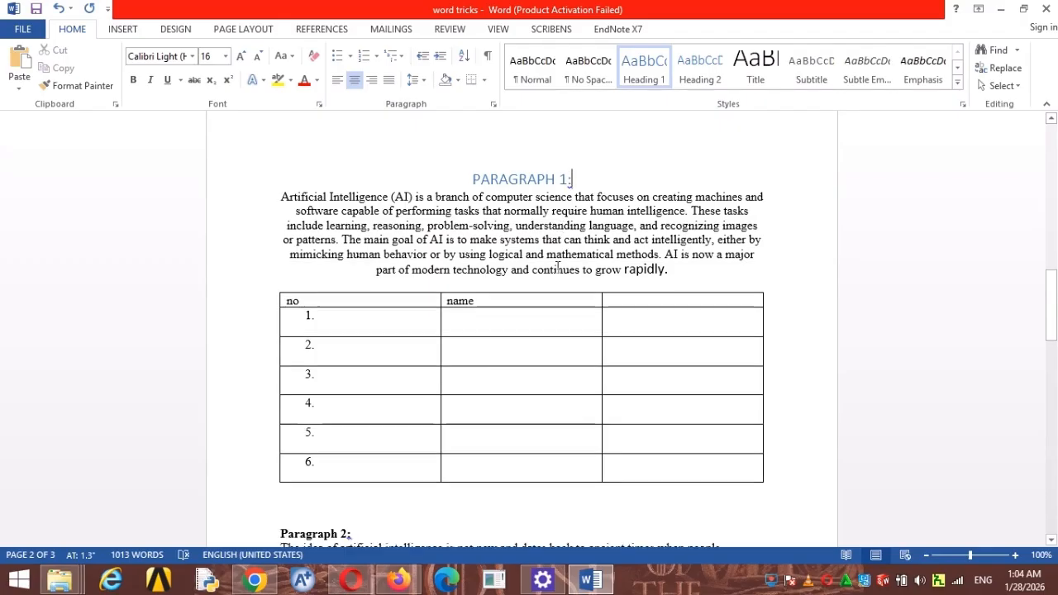
pyautogui.click(310, 337)
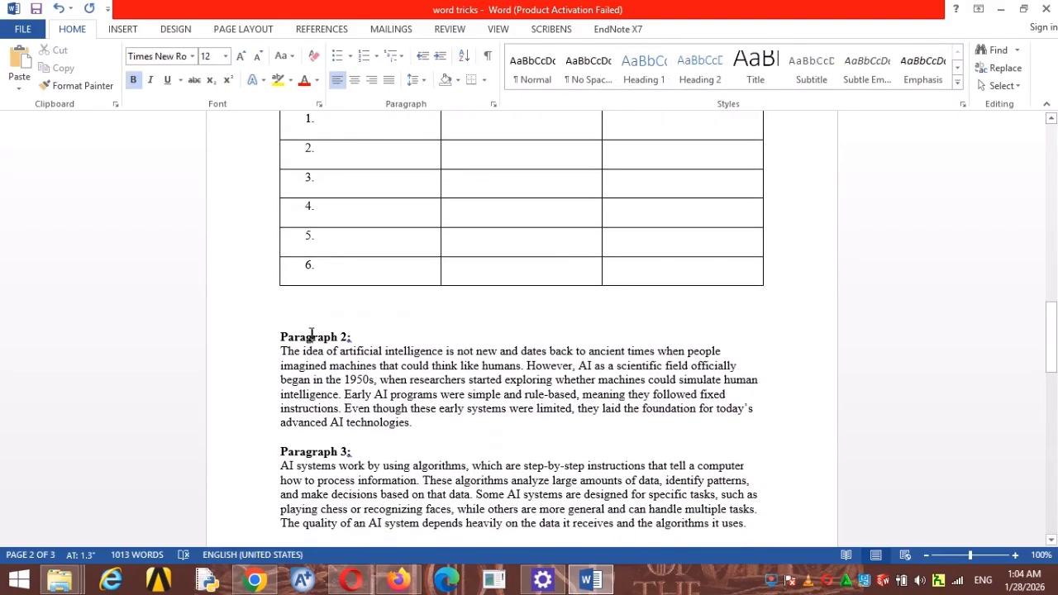
pyautogui.scroll(4, 304, 339)
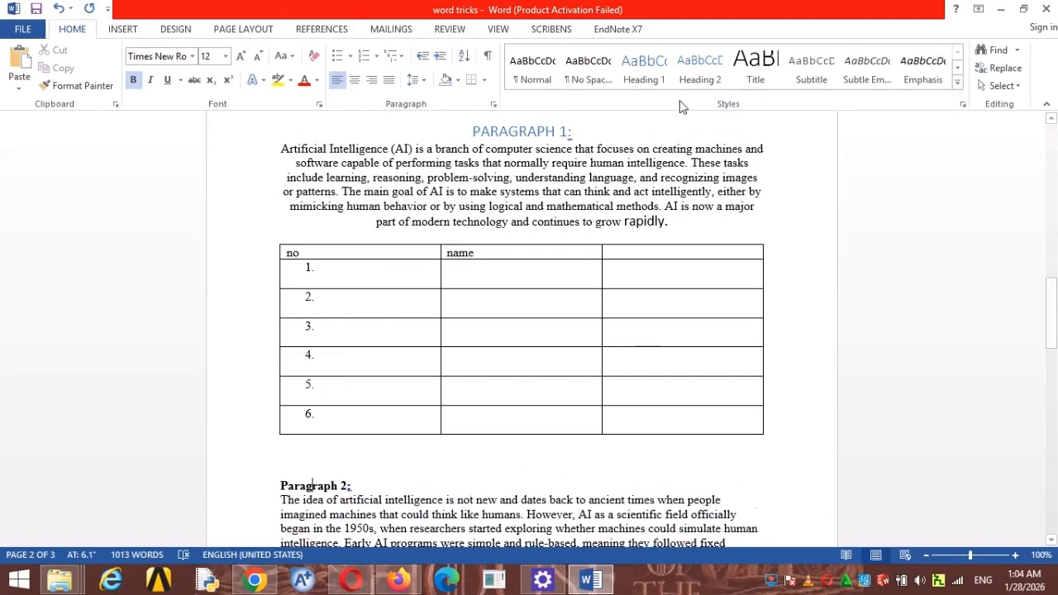
pyautogui.click(527, 132)
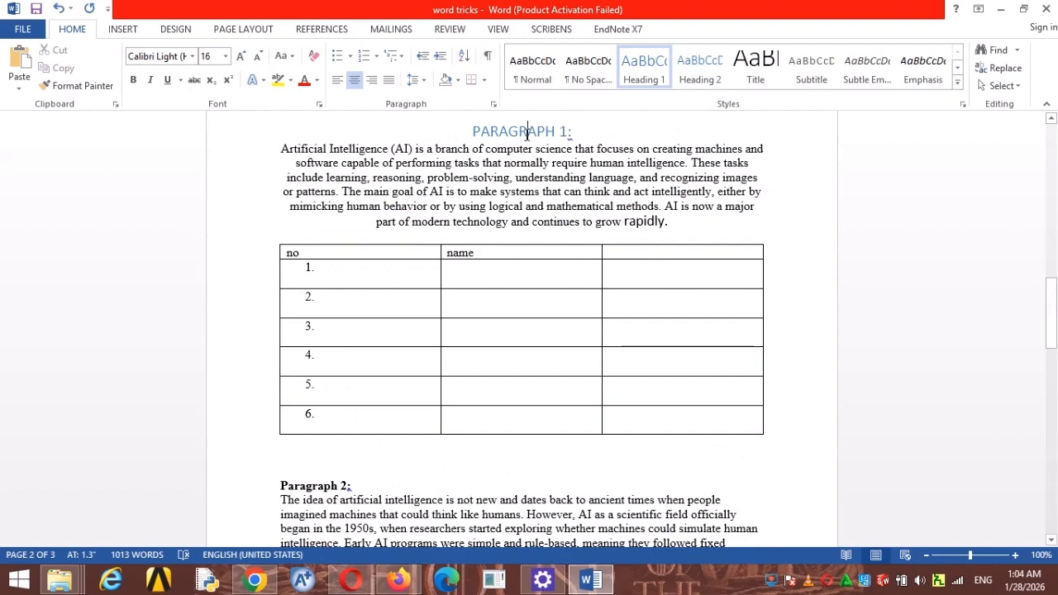
pyautogui.click(360, 486)
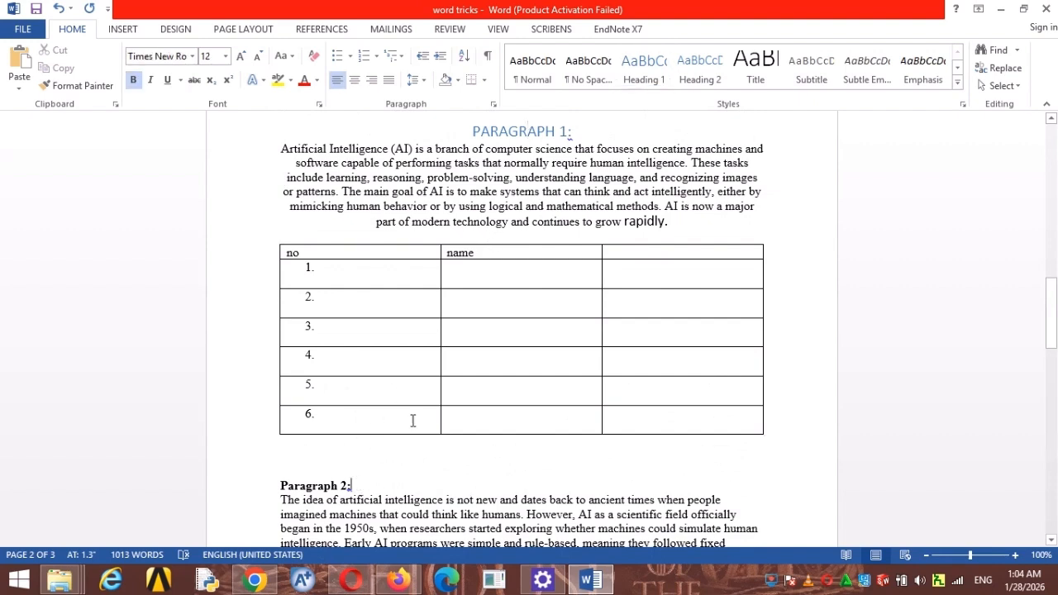
pyautogui.hotkey('shift', 'F5')
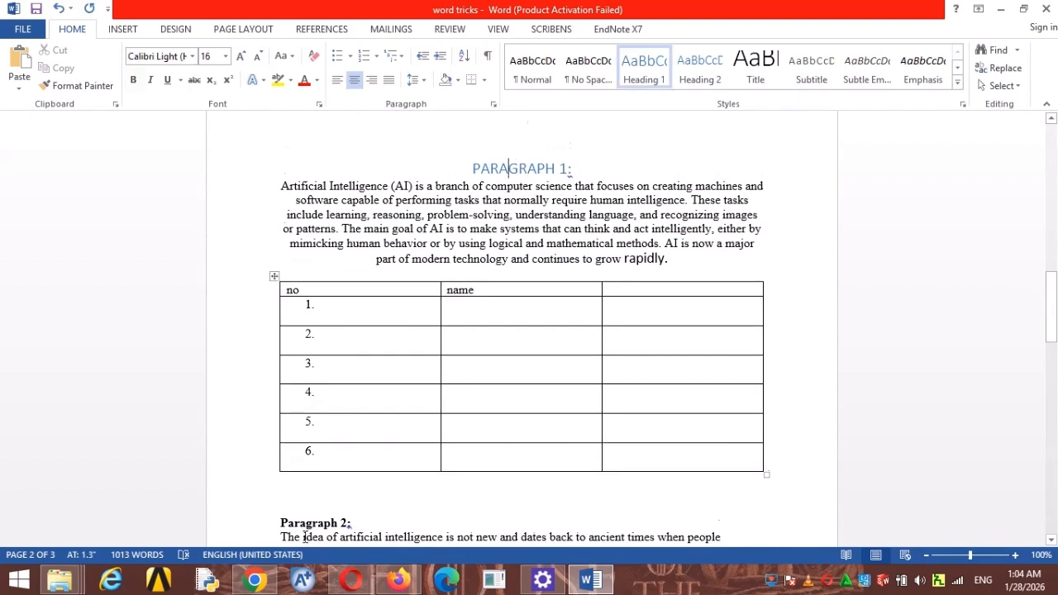
pyautogui.click(308, 536)
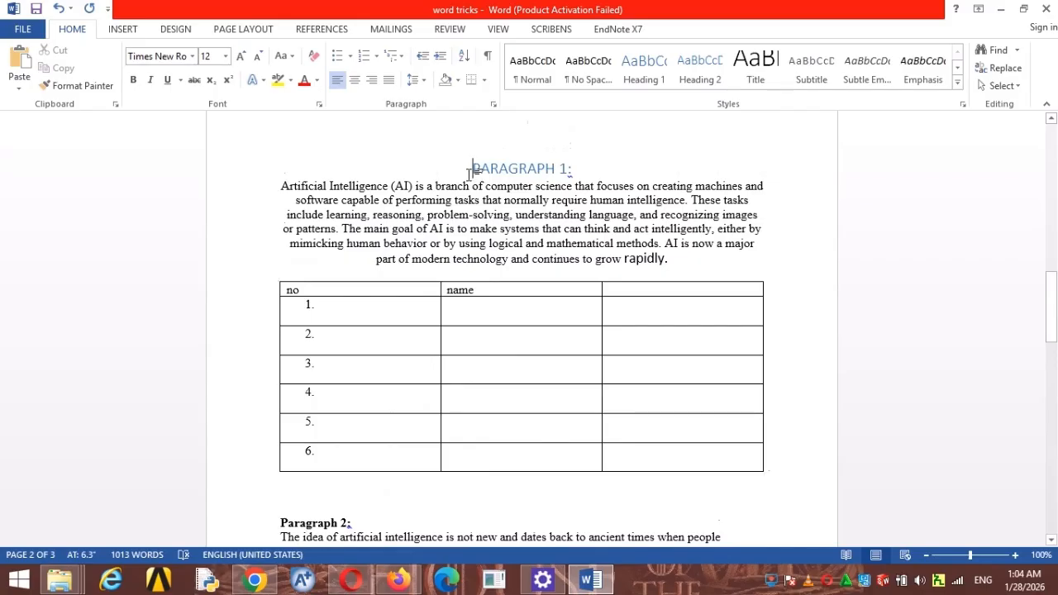
# Copy the formatting of the "PARAGRAPH 1:" heading onto the "Paragraph 2:" heading with Format Painter.
pyautogui.click(471, 168)
pyautogui.moveTo(472, 168); pyautogui.dragTo(574, 169)
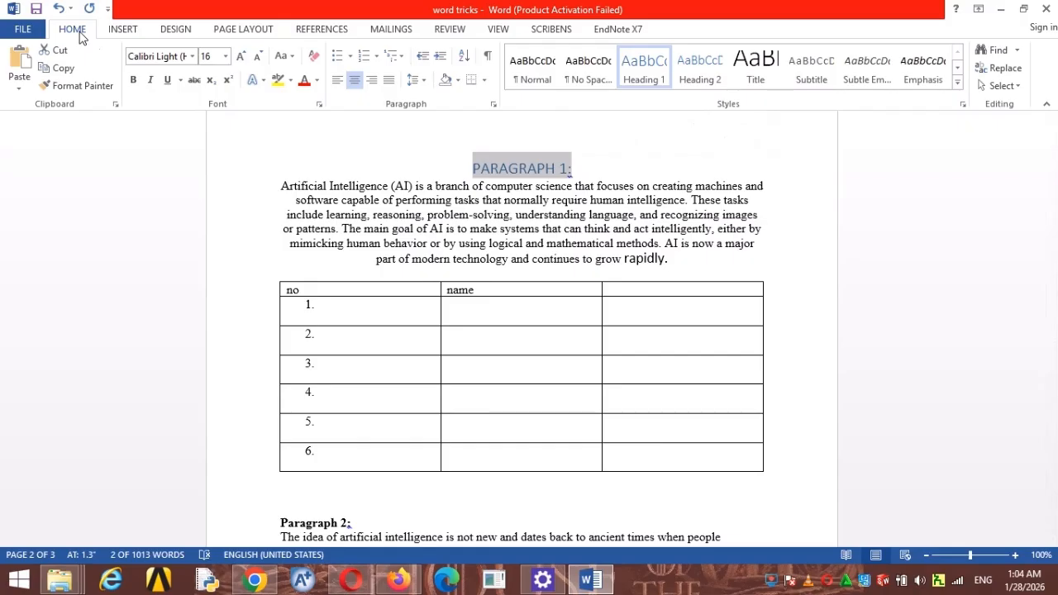
pyautogui.click(92, 91)
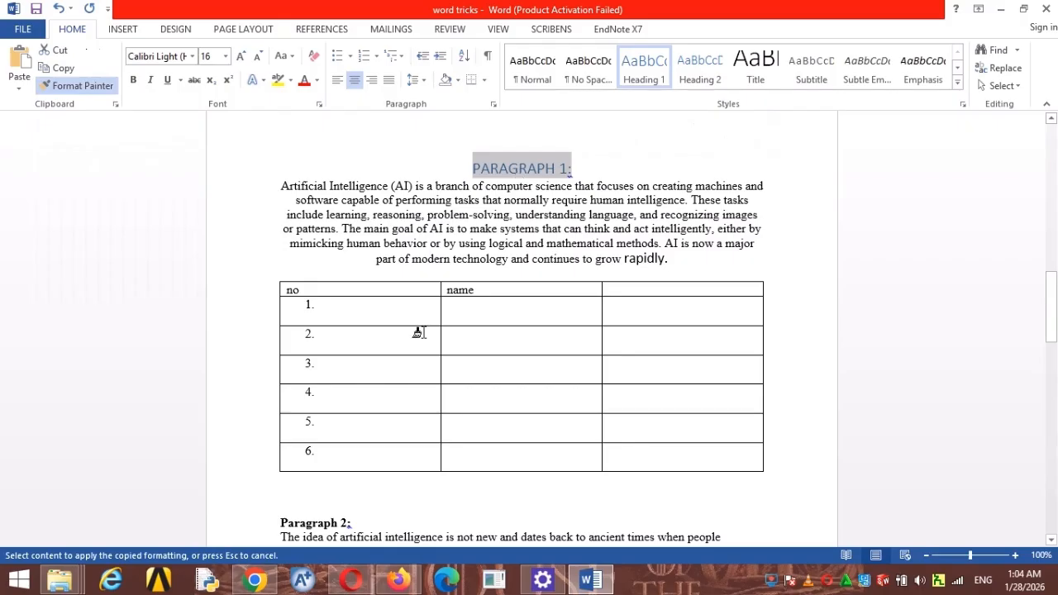
pyautogui.scroll(-2, 419, 333)
pyautogui.scroll(-1, 312, 425)
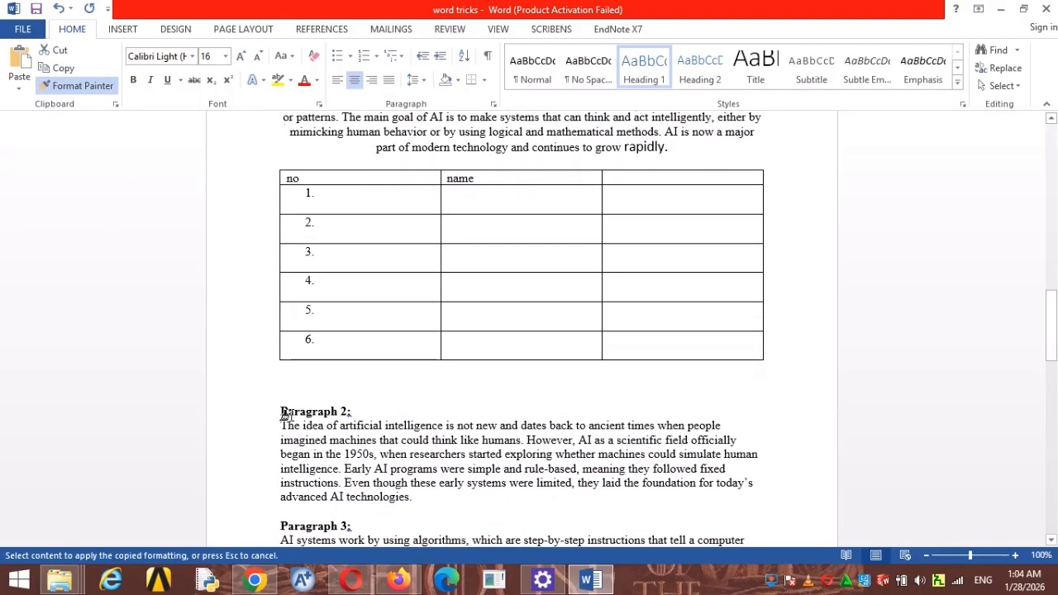
pyautogui.moveTo(274, 410); pyautogui.dragTo(355, 411)
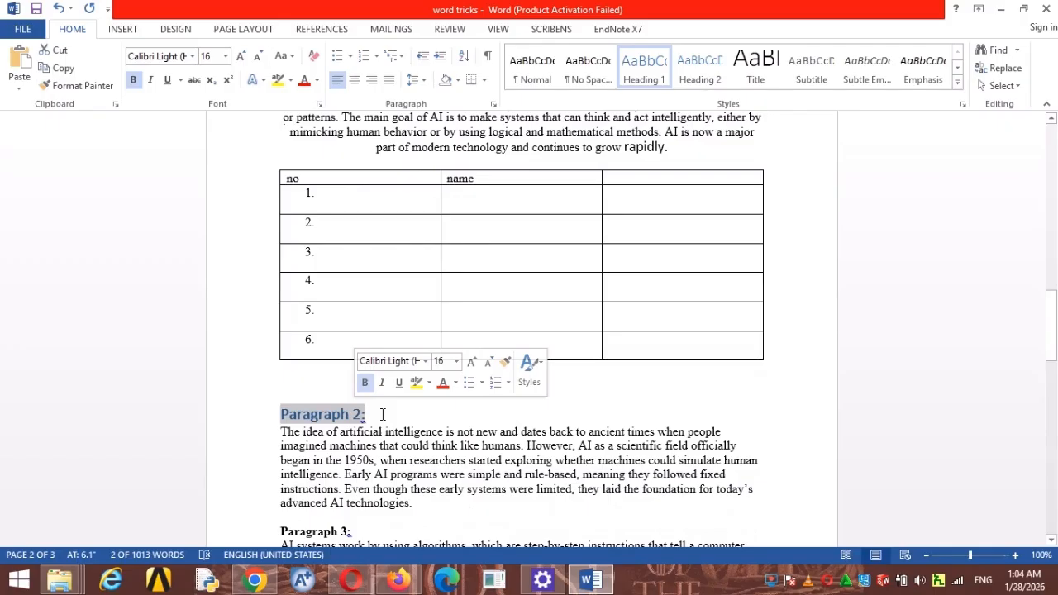
pyautogui.click(379, 417)
# Check the style, font and alignment of the repainted "Paragraph 2:" heading against the "PARAGRAPH 1:" heading.
pyautogui.scroll(3, 371, 397)
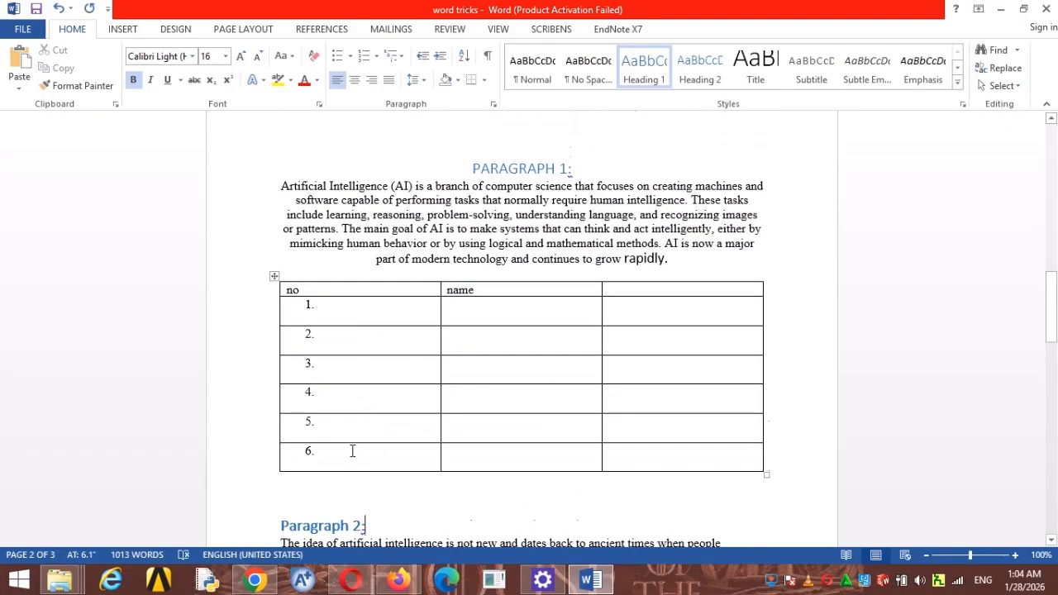
pyautogui.scroll(-2, 399, 342)
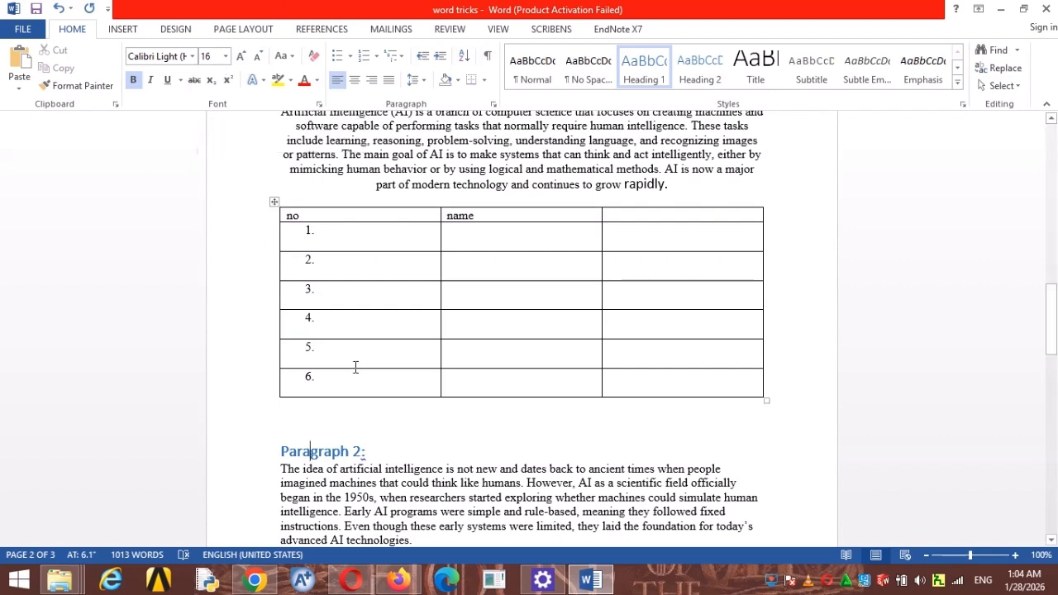
pyautogui.scroll(2, 472, 281)
pyautogui.click(490, 170)
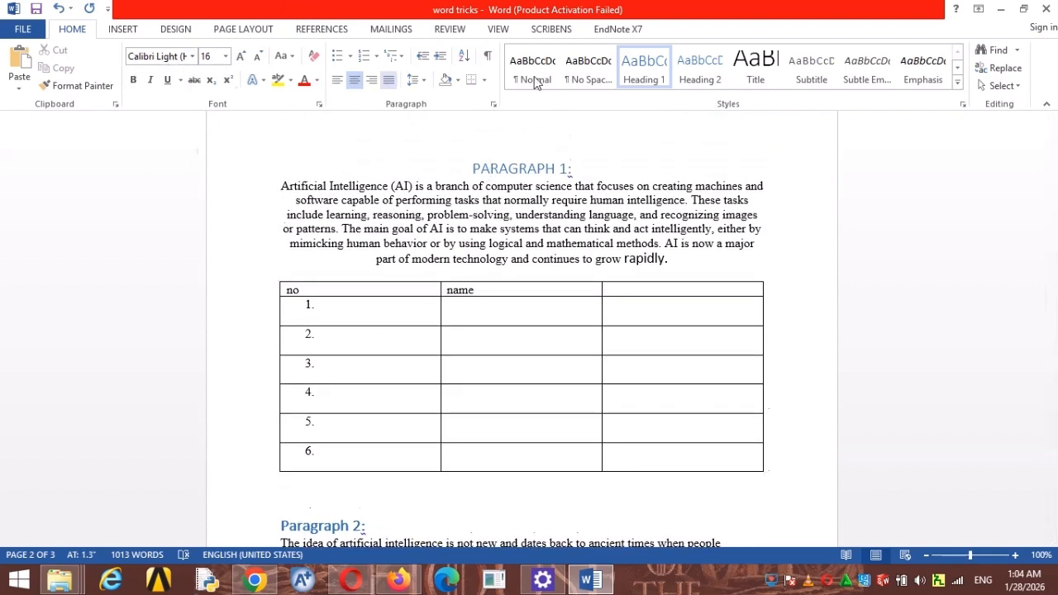
pyautogui.scroll(-3, 520, 247)
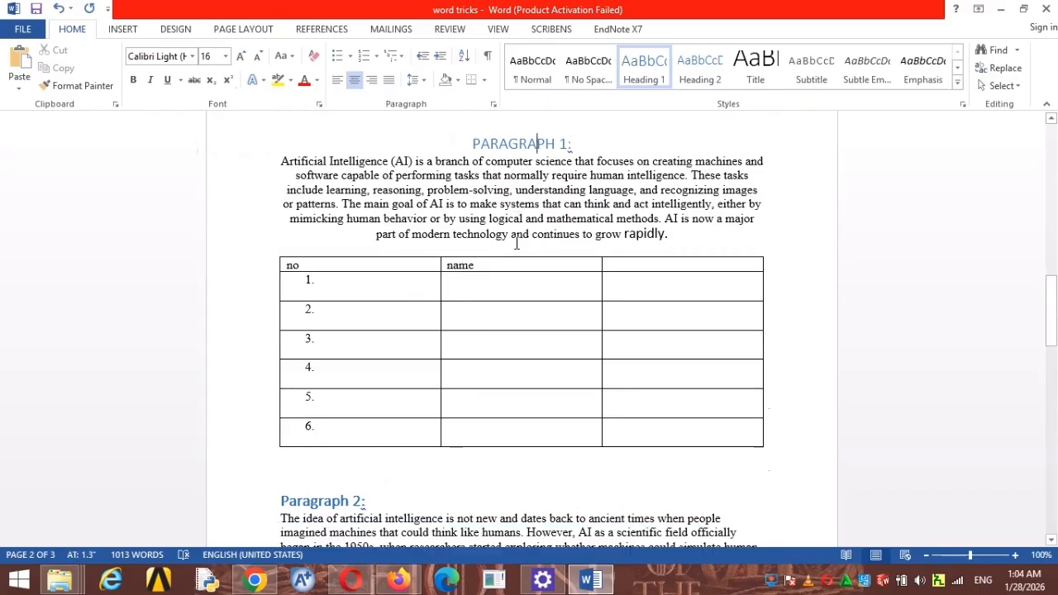
pyautogui.click(331, 417)
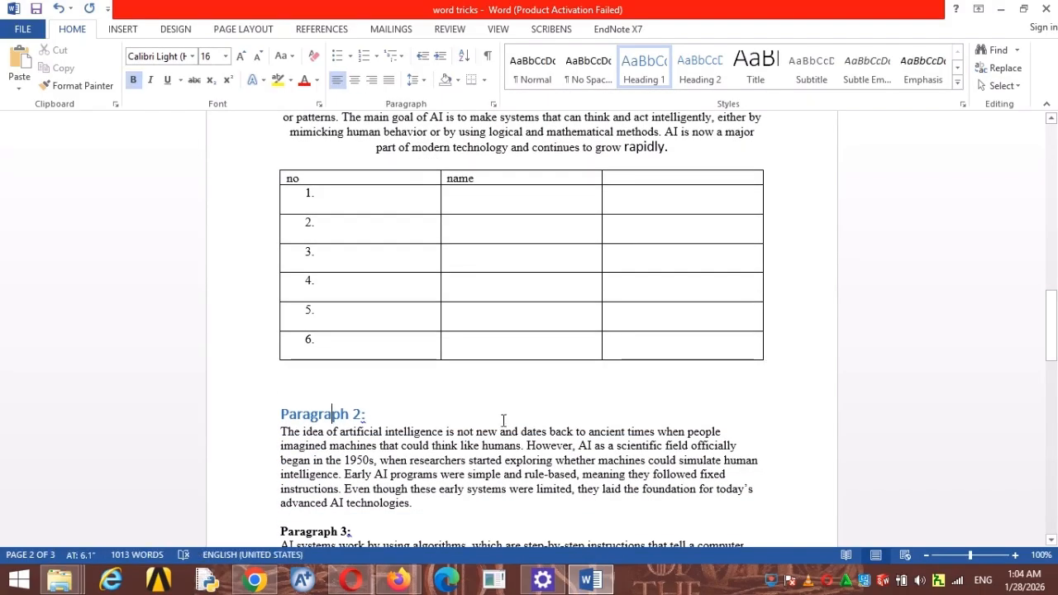
pyautogui.scroll(-1, 502, 422)
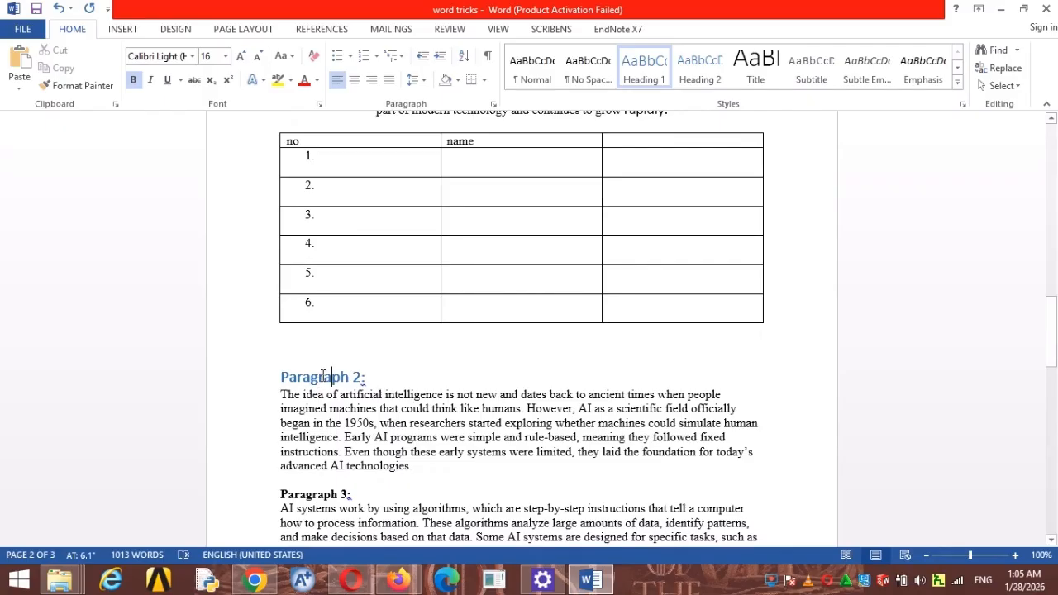
pyautogui.scroll(4, 324, 377)
pyautogui.click(528, 169)
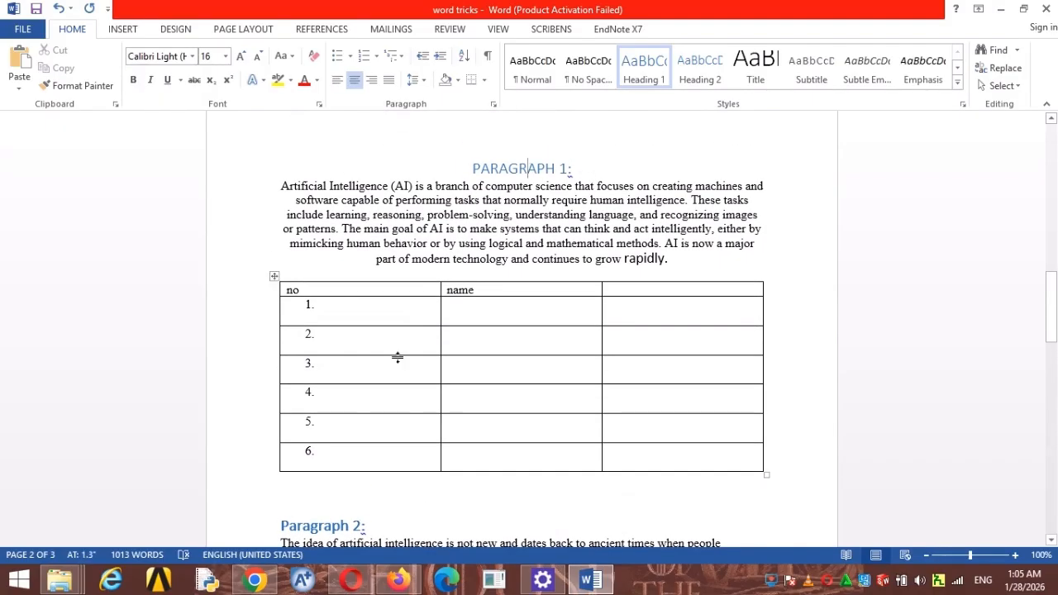
# Examine the formatting of the "Paragraph 3:" and "Paragraph 4:" headings and return to the first heading.
pyautogui.scroll(-5, 396, 357)
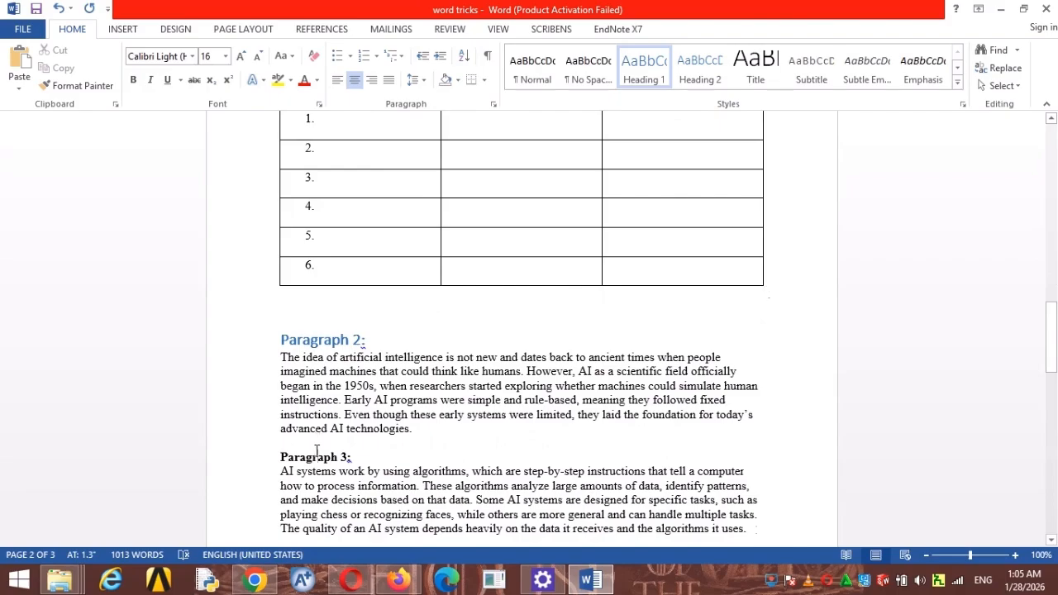
pyautogui.click(317, 454)
pyautogui.scroll(-3, 320, 449)
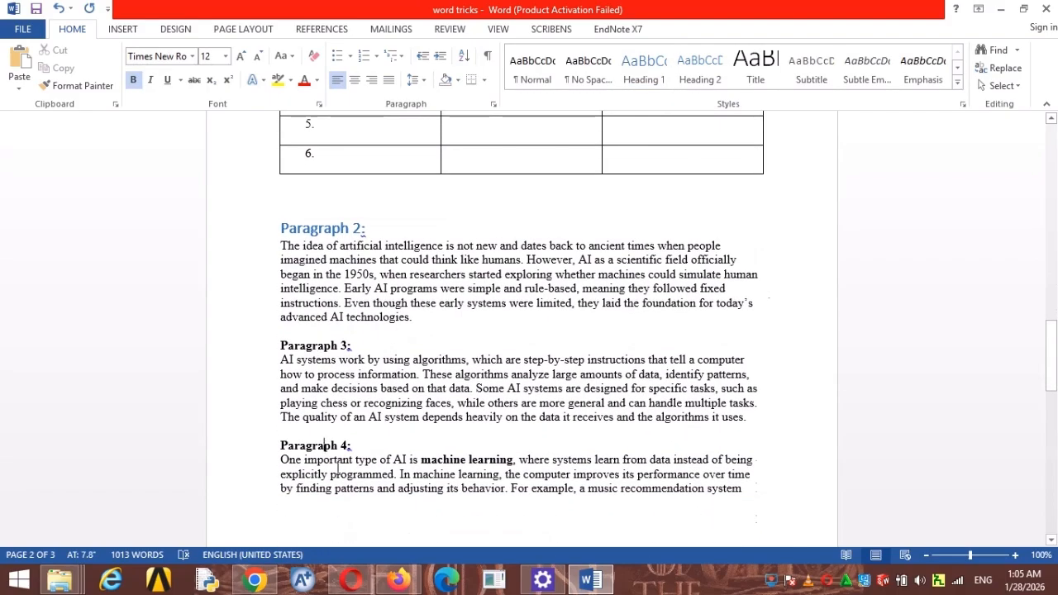
pyautogui.scroll(-2, 337, 468)
pyautogui.click(336, 460)
pyautogui.scroll(9, 374, 291)
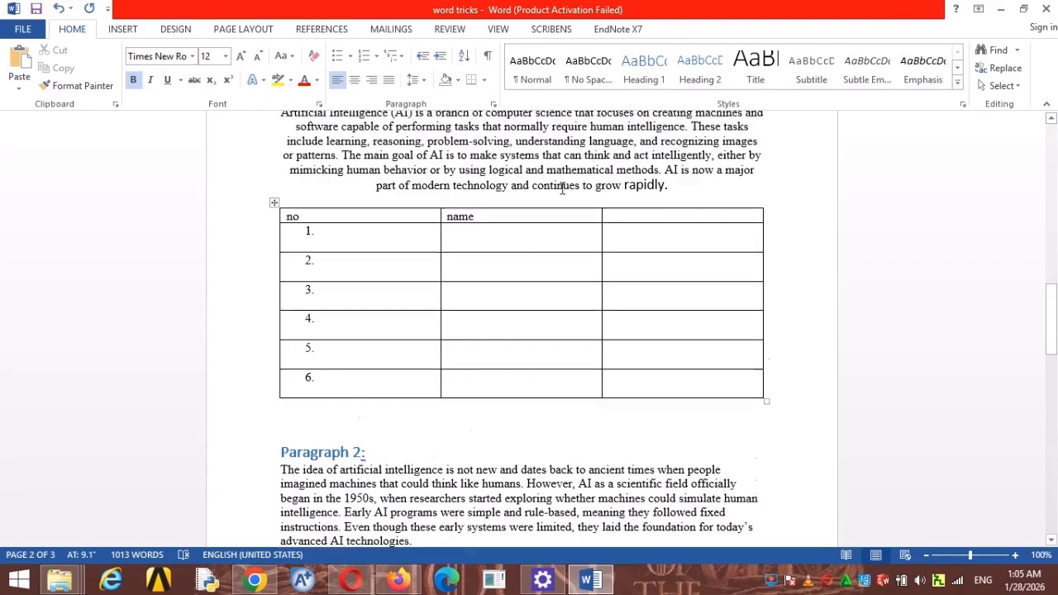
# Copy the formatting of the "PARAGRAPH 1:" heading onto the "Paragraph 3:", "Paragraph 4:" and "Paragraph 5:" headings with a locked Format Painter.
pyautogui.moveTo(474, 206); pyautogui.dragTo(569, 211)
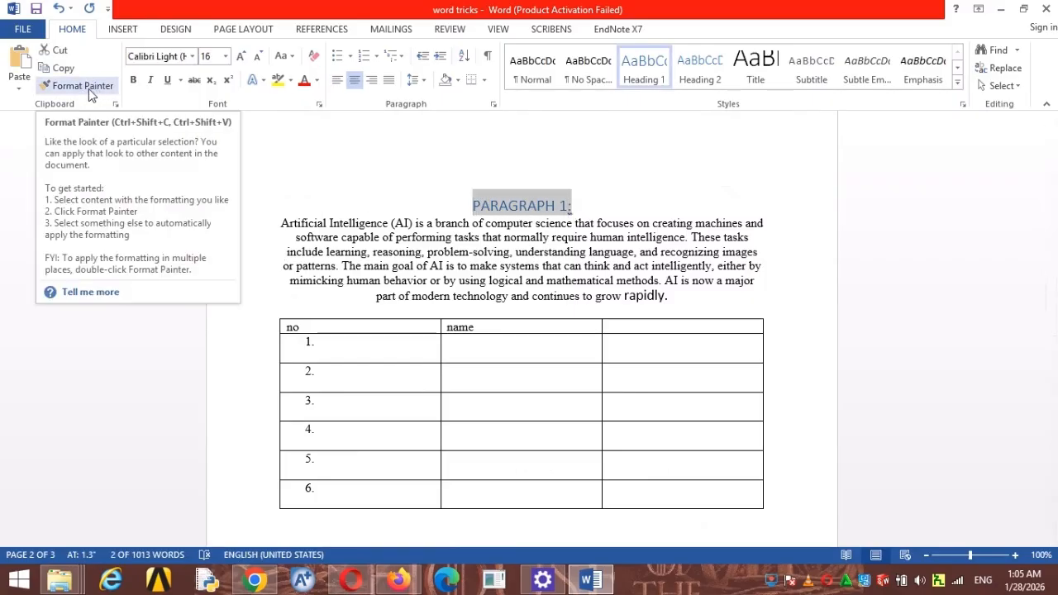
pyautogui.click(91, 93)
pyautogui.scroll(-8, 586, 326)
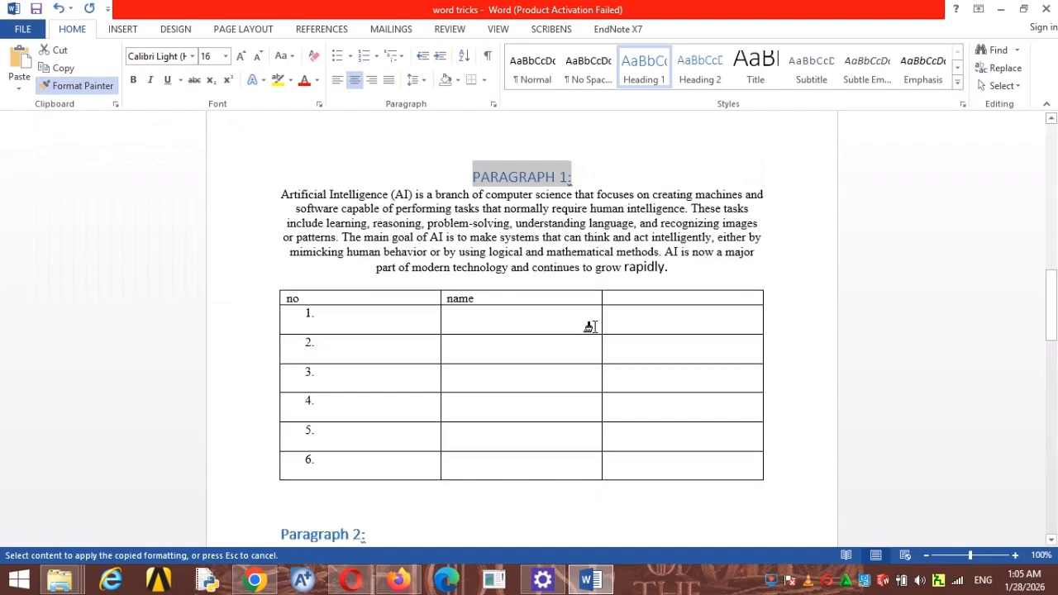
pyautogui.scroll(-3, 588, 322)
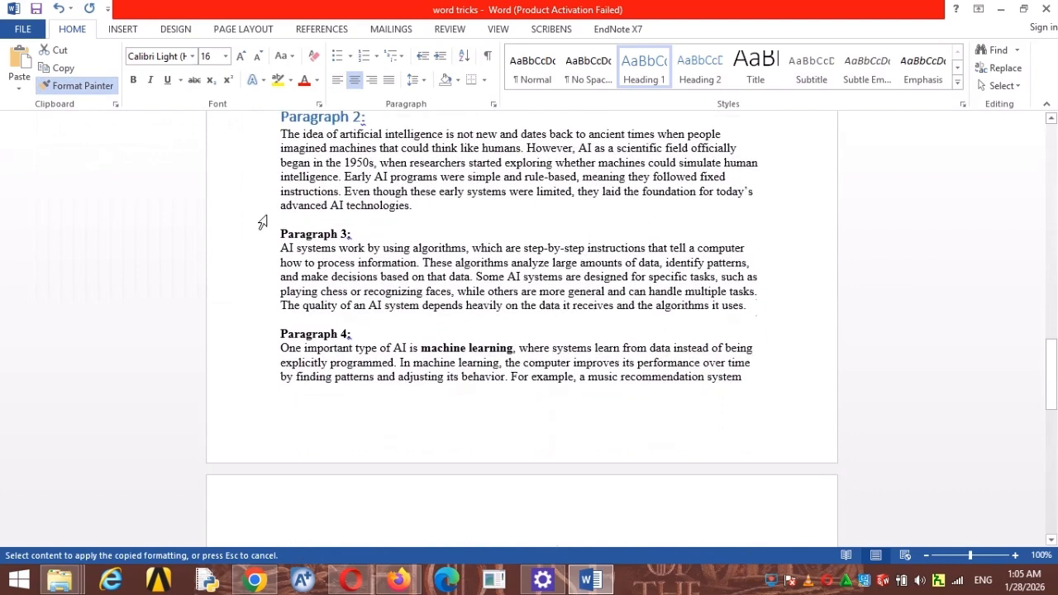
pyautogui.moveTo(273, 234); pyautogui.dragTo(358, 238)
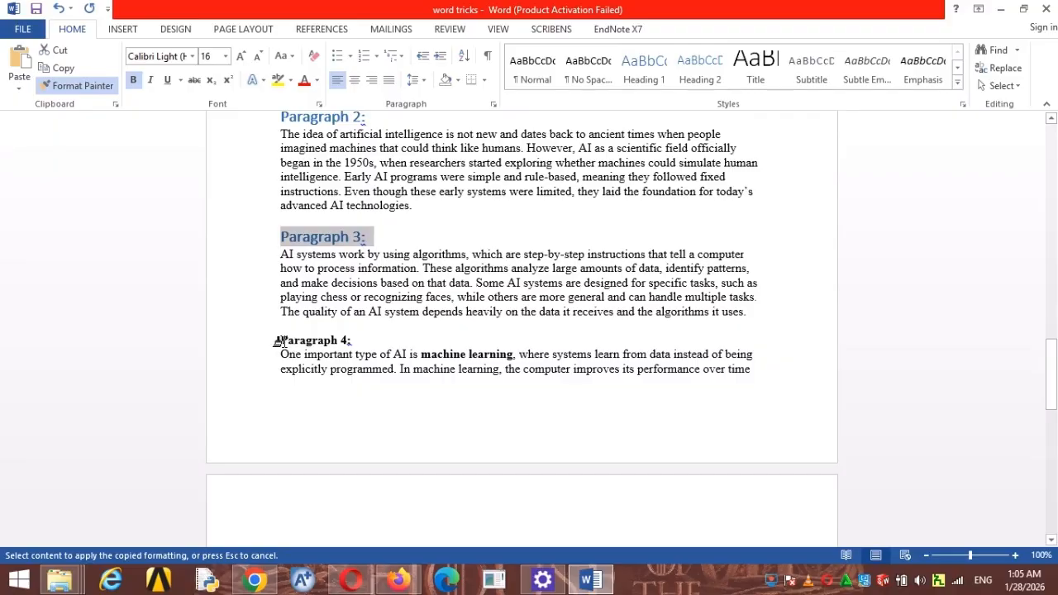
pyautogui.moveTo(273, 340); pyautogui.dragTo(372, 342)
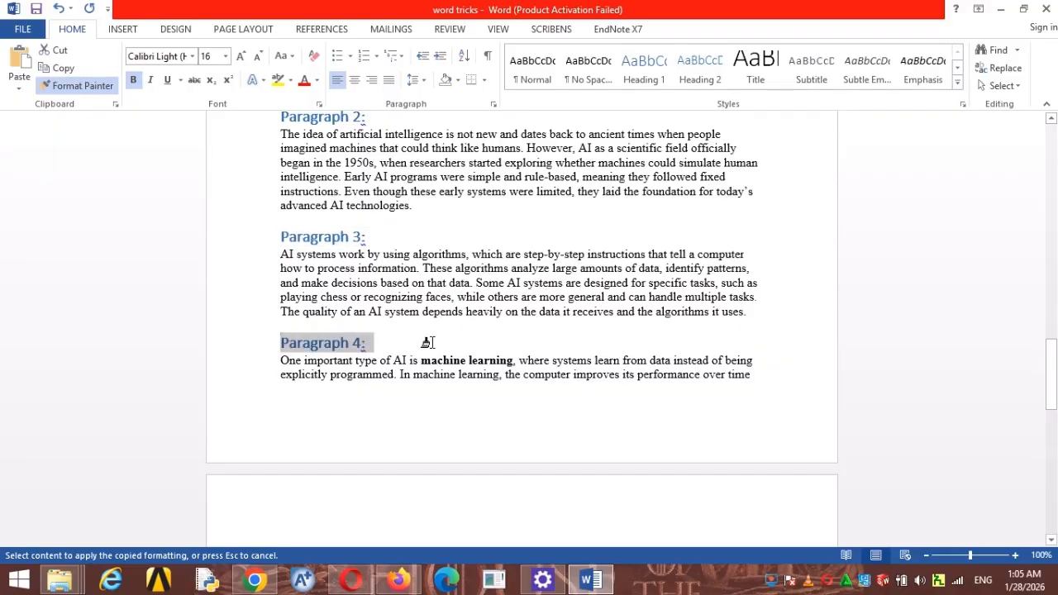
pyautogui.scroll(-6, 427, 342)
pyautogui.scroll(-1, 426, 341)
pyautogui.moveTo(275, 316); pyautogui.dragTo(350, 322)
# Apply the copied heading formatting to the next two headings below "Paragraph 5:" with the still active Format Painter.
pyautogui.scroll(10, 401, 375)
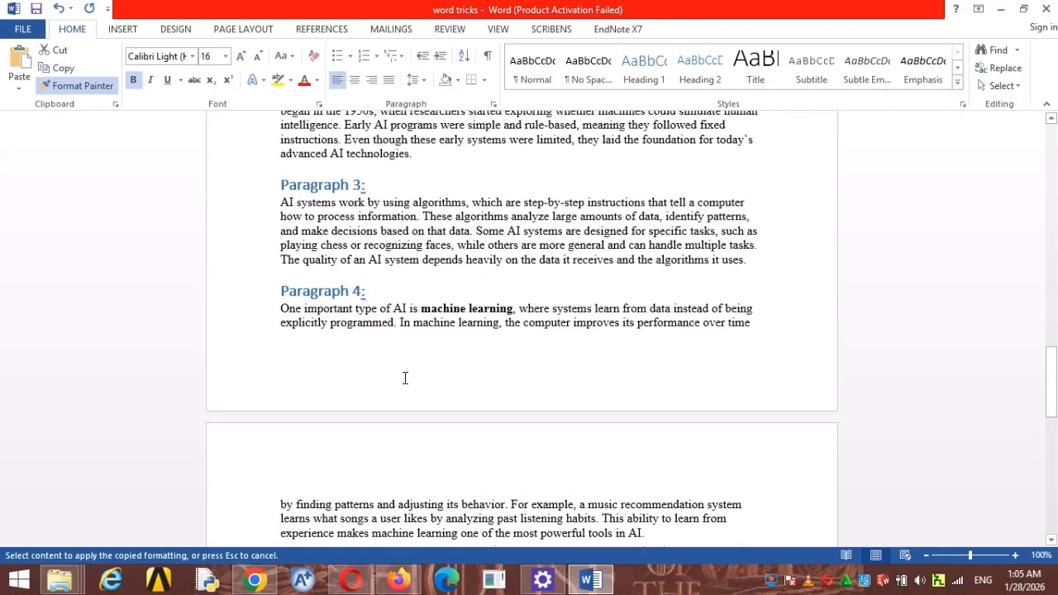
pyautogui.scroll(2, 431, 377)
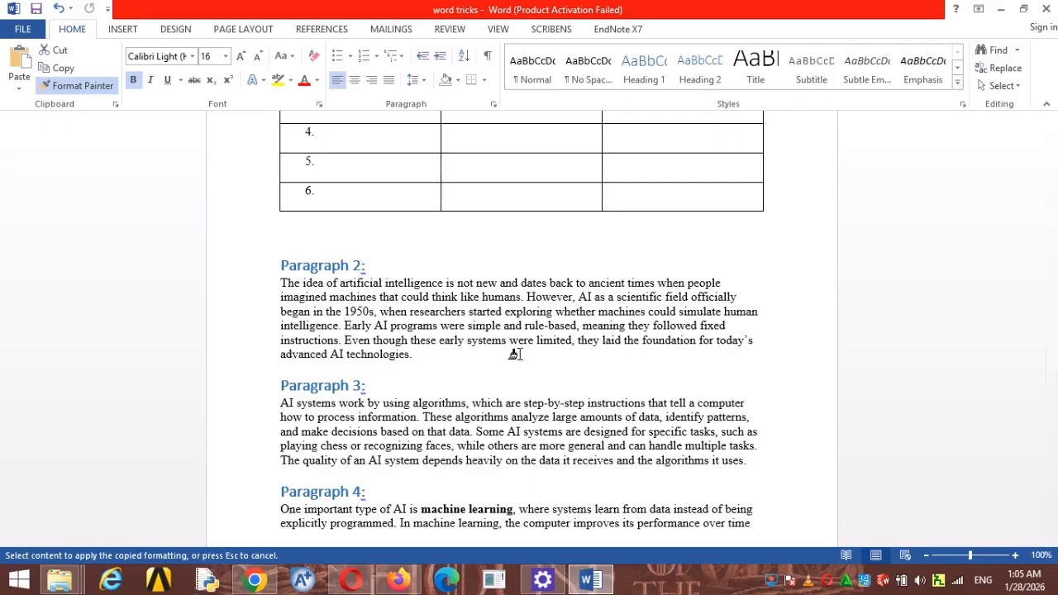
pyautogui.scroll(8, 604, 247)
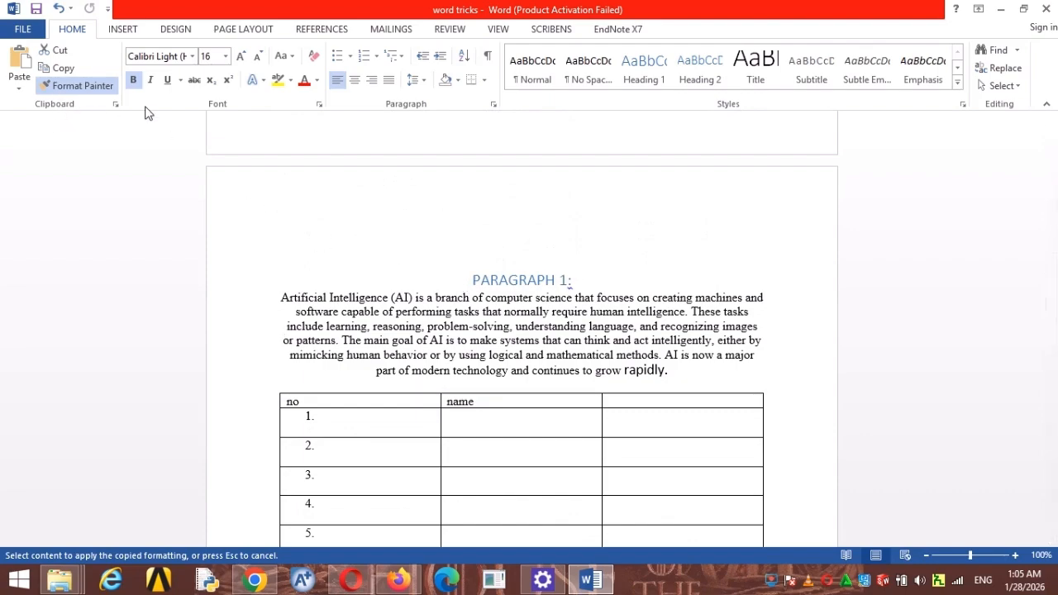
pyautogui.scroll(-1, 409, 233)
pyautogui.scroll(-18, 409, 233)
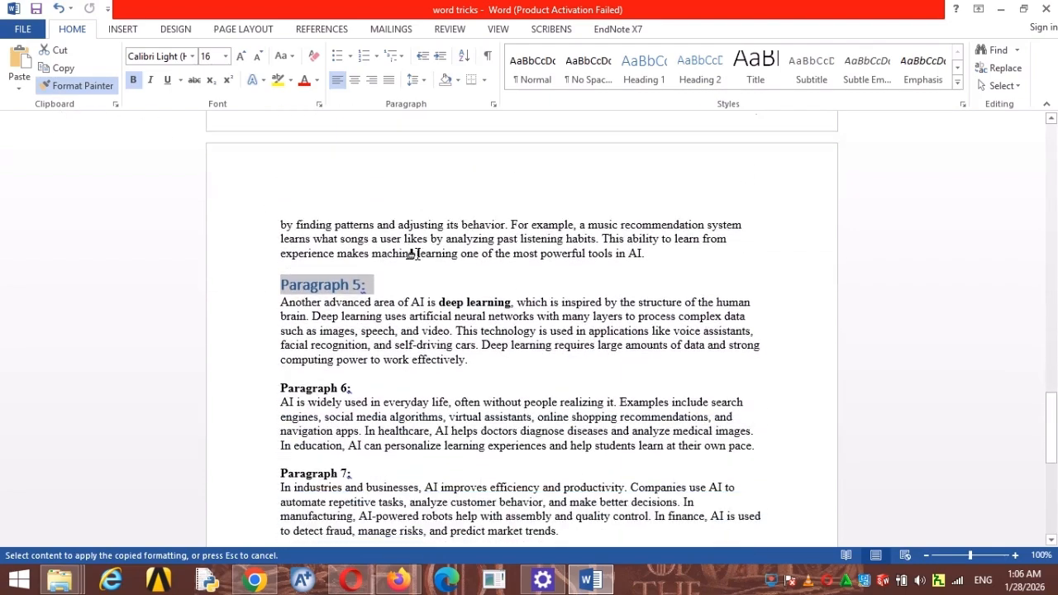
pyautogui.moveTo(279, 237); pyautogui.dragTo(360, 244)
pyautogui.moveTo(280, 347); pyautogui.dragTo(369, 354)
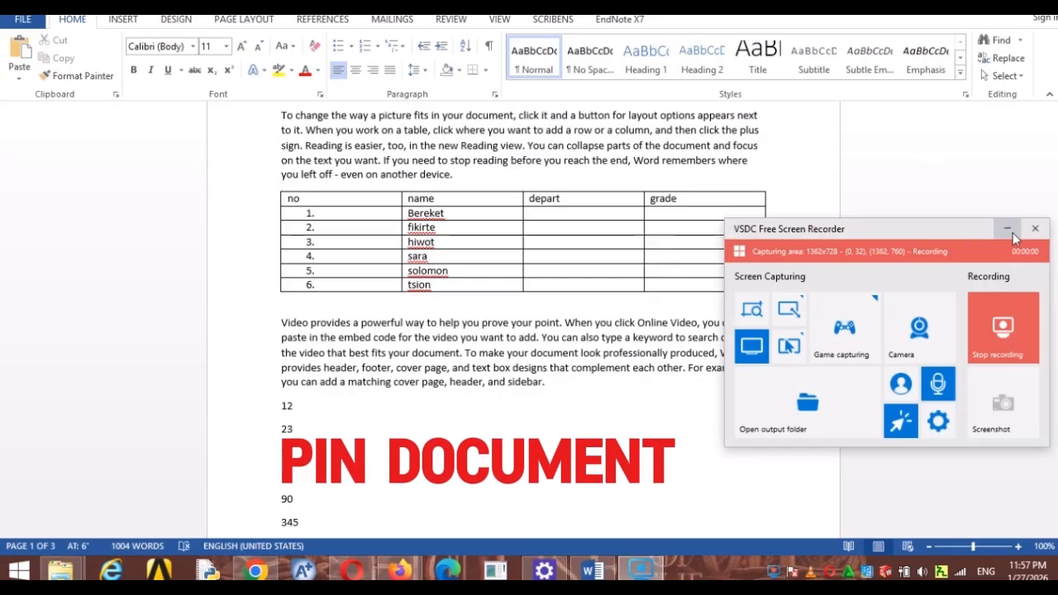
pyautogui.click(1008, 229)
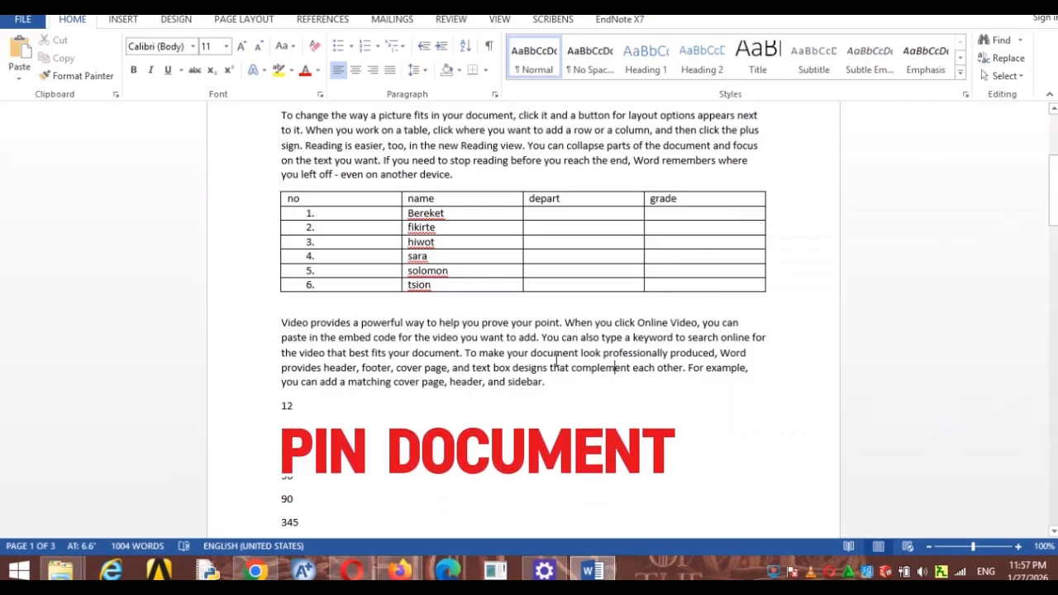
pyautogui.scroll(5, 527, 338)
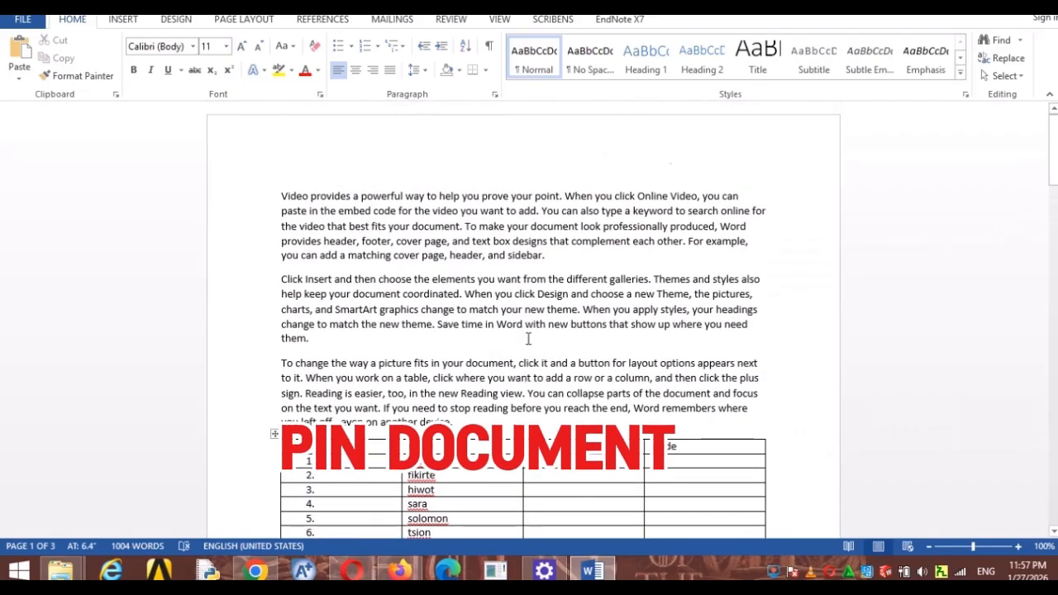
pyautogui.scroll(-20, 529, 339)
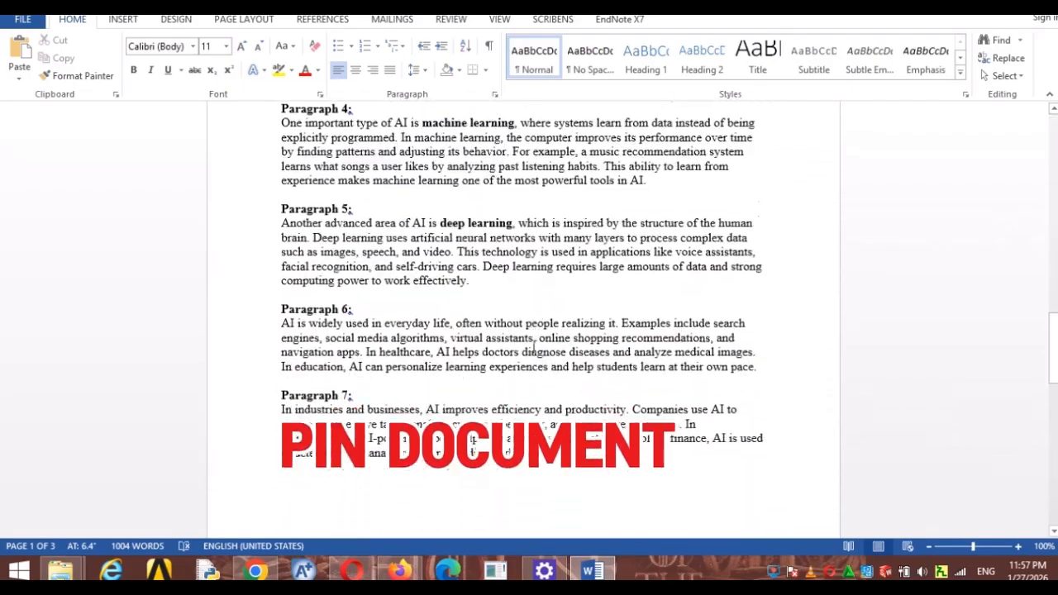
pyautogui.scroll(-6, 533, 343)
pyautogui.scroll(12, 531, 347)
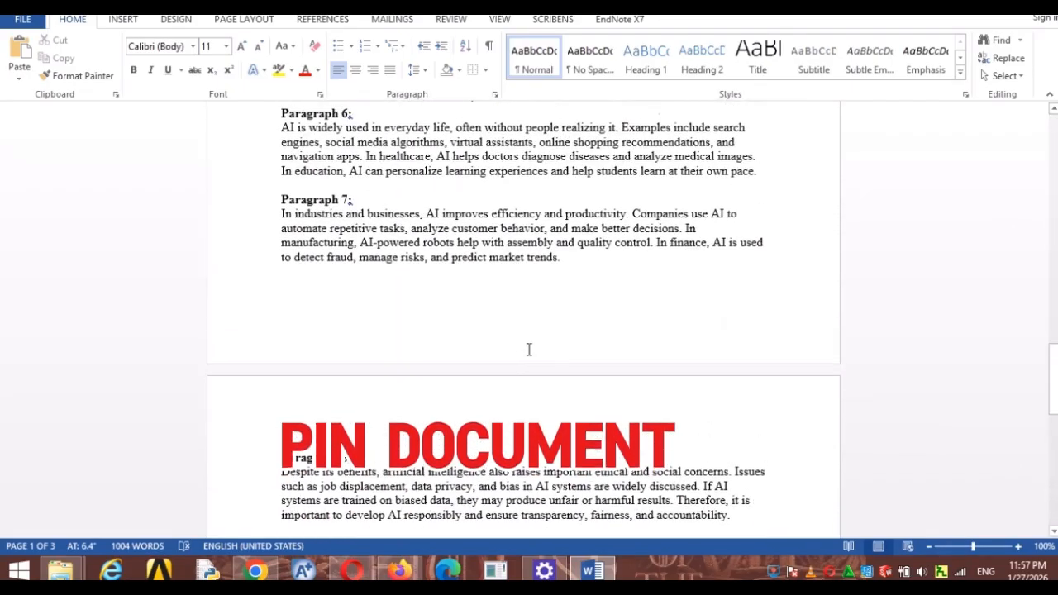
pyautogui.scroll(20, 529, 350)
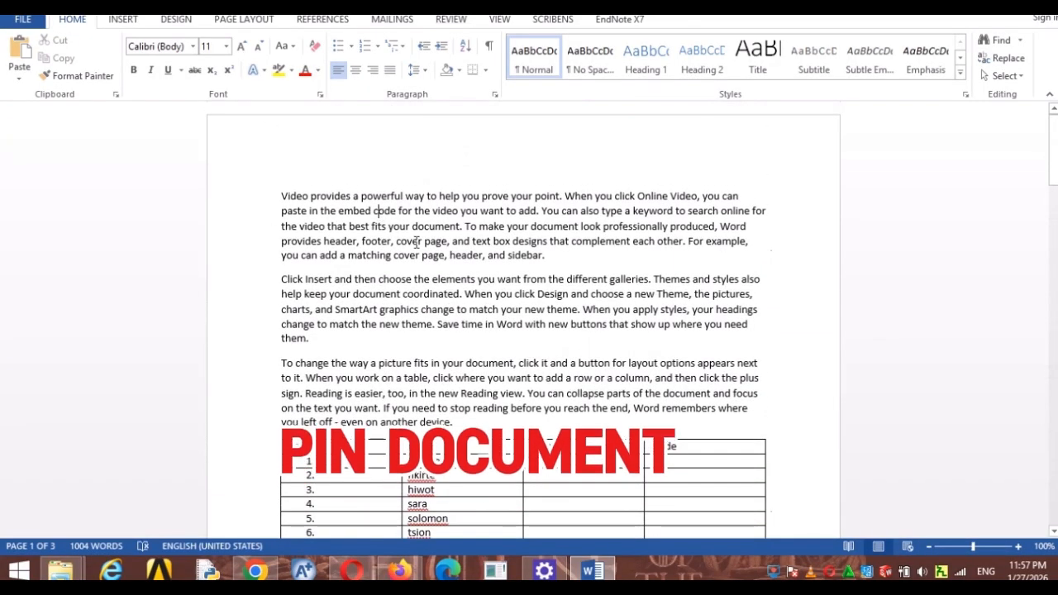
# Save the document to the Desktop as a Word Document named "word tricks".
pyautogui.click(22, 19)
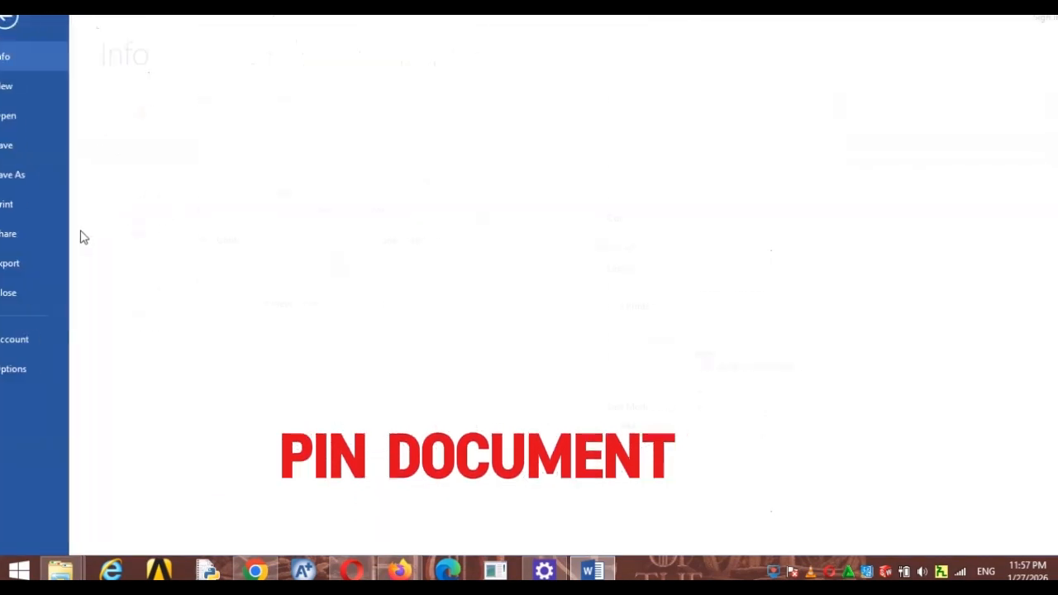
pyautogui.click(42, 146)
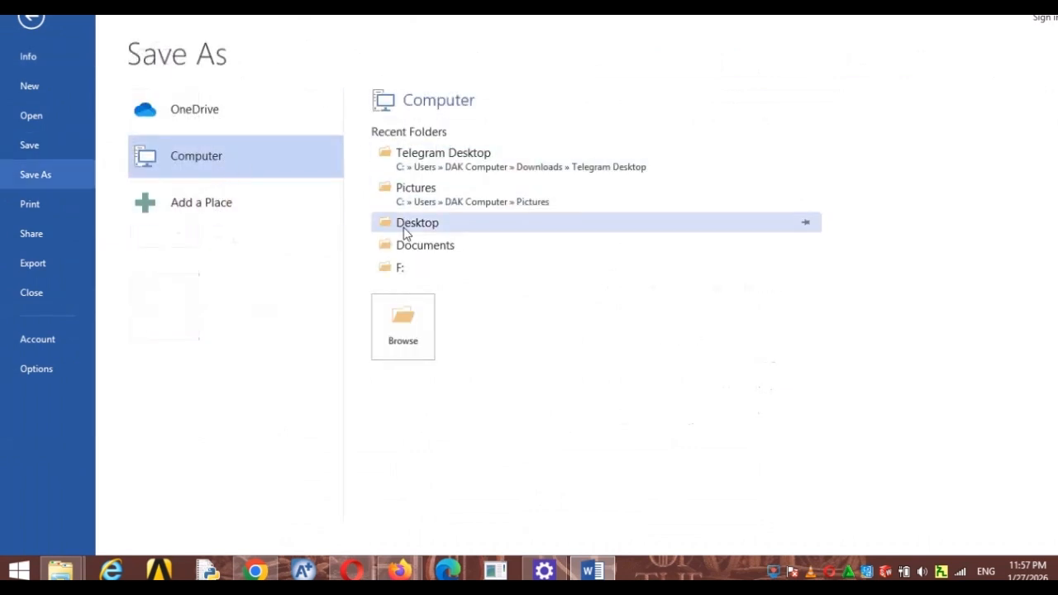
pyautogui.click(432, 229)
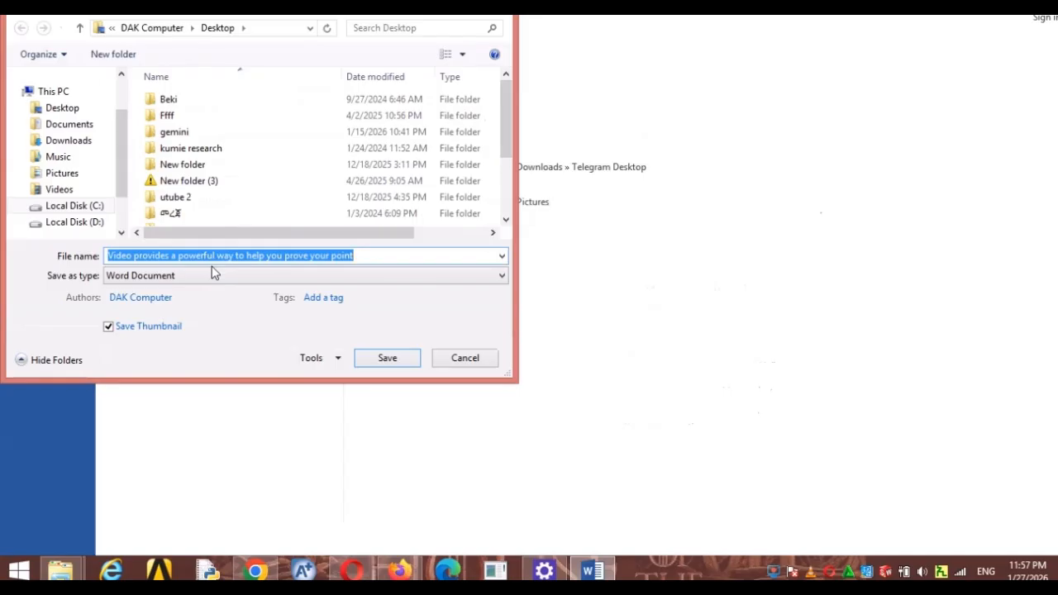
pyautogui.write('wo')
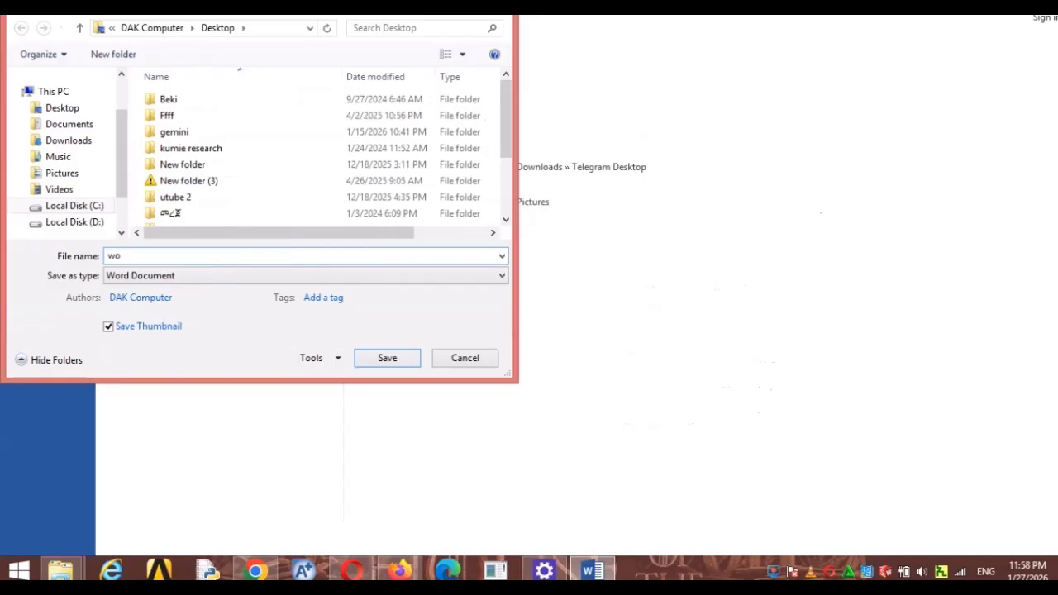
pyautogui.write('rd tr')
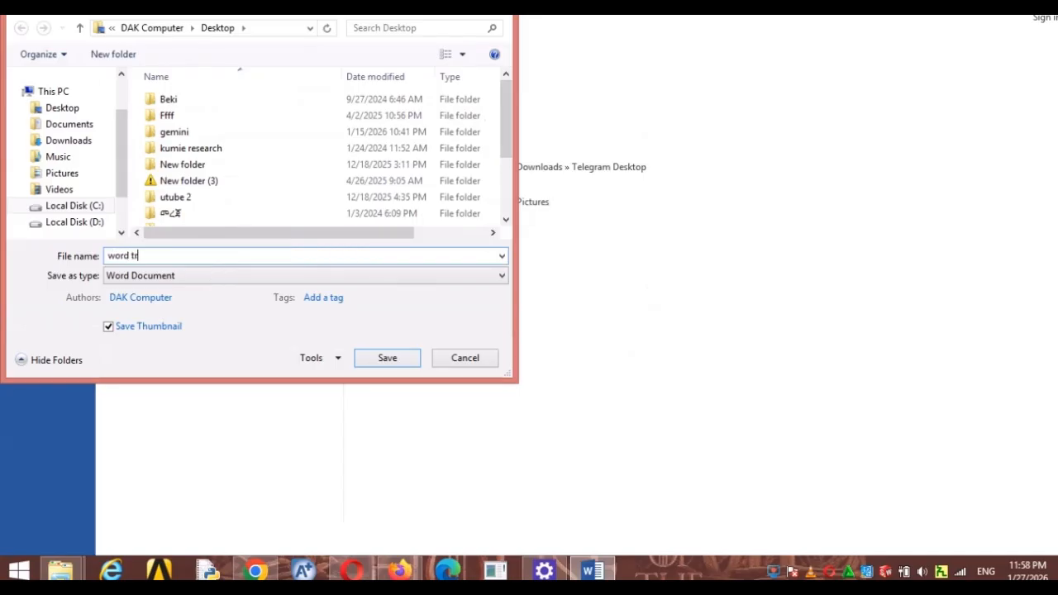
pyautogui.write('icks')
pyautogui.click(389, 361)
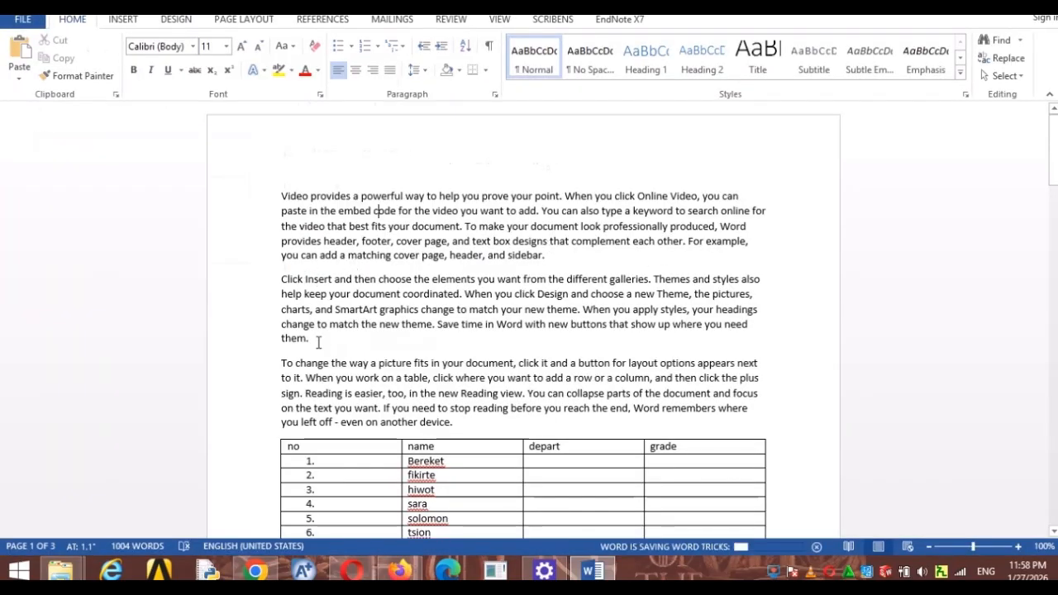
# Pin the "word tricks" document in the list of recent documents and look through the rest of that list.
pyautogui.click(23, 23)
pyautogui.click(35, 126)
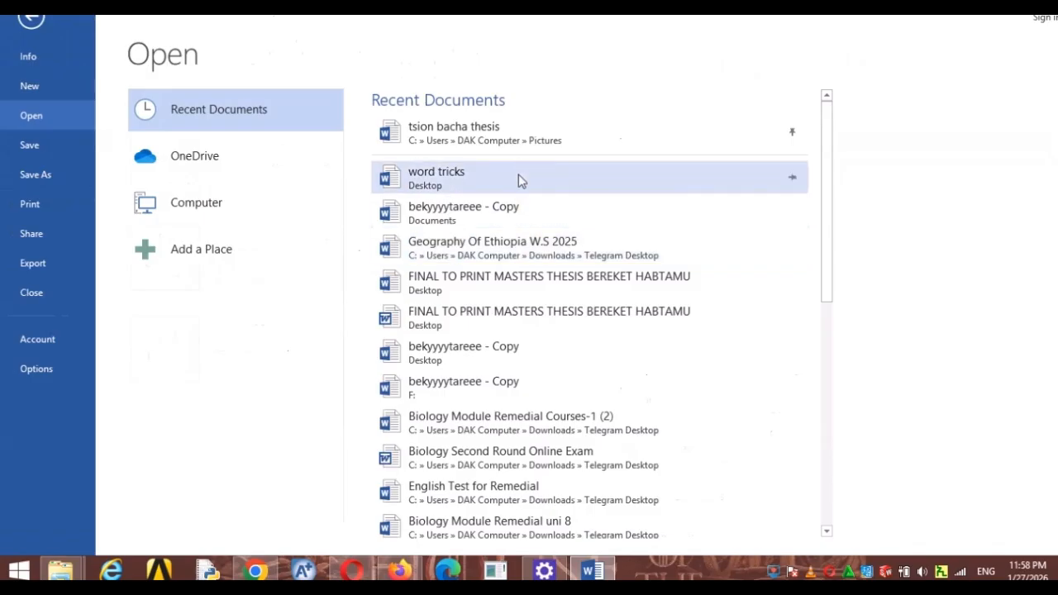
pyautogui.click(794, 180)
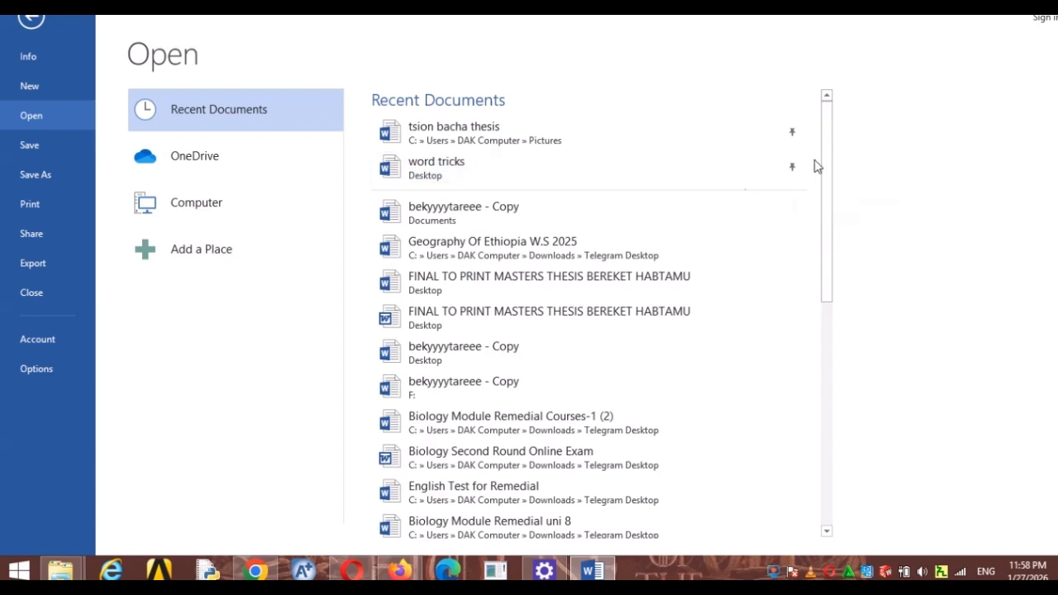
pyautogui.moveTo(829, 157); pyautogui.dragTo(829, 317)
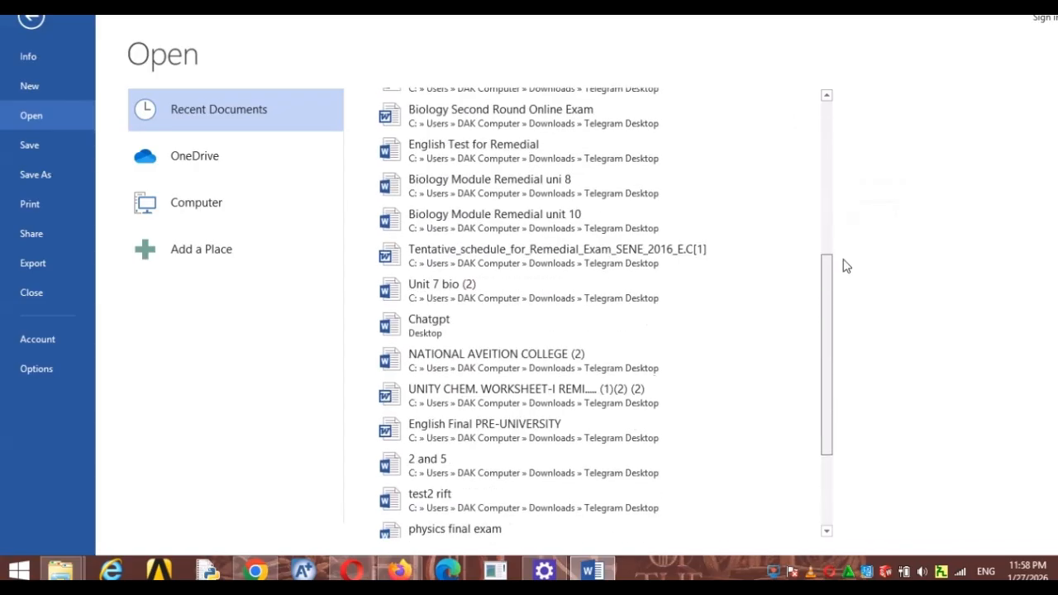
pyautogui.scroll(5, 550, 220)
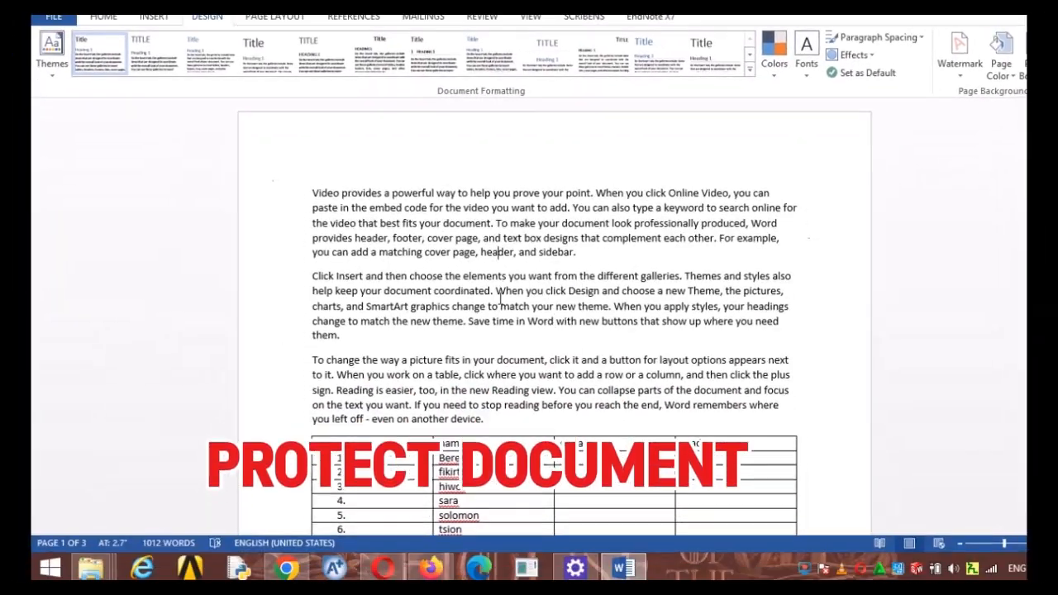
pyautogui.scroll(-10, 496, 282)
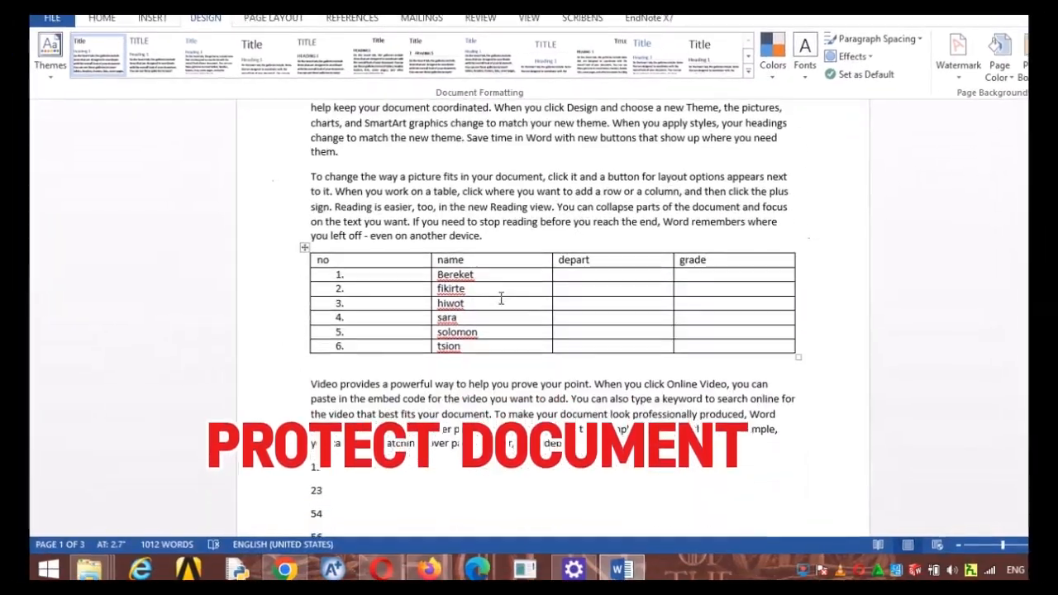
pyautogui.scroll(-15, 500, 299)
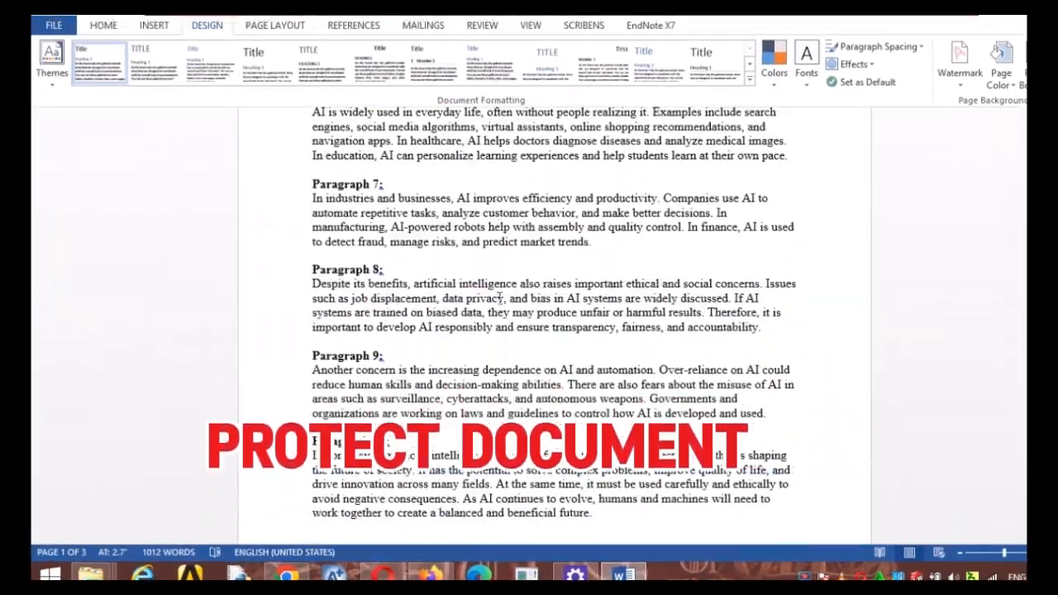
pyautogui.scroll(20, 496, 299)
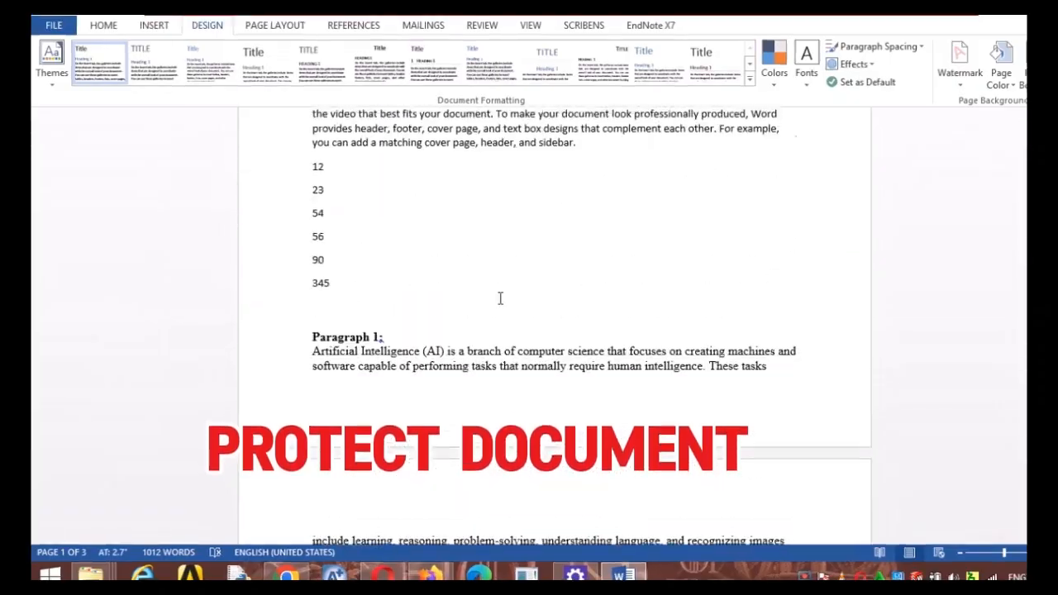
pyautogui.scroll(1, 500, 297)
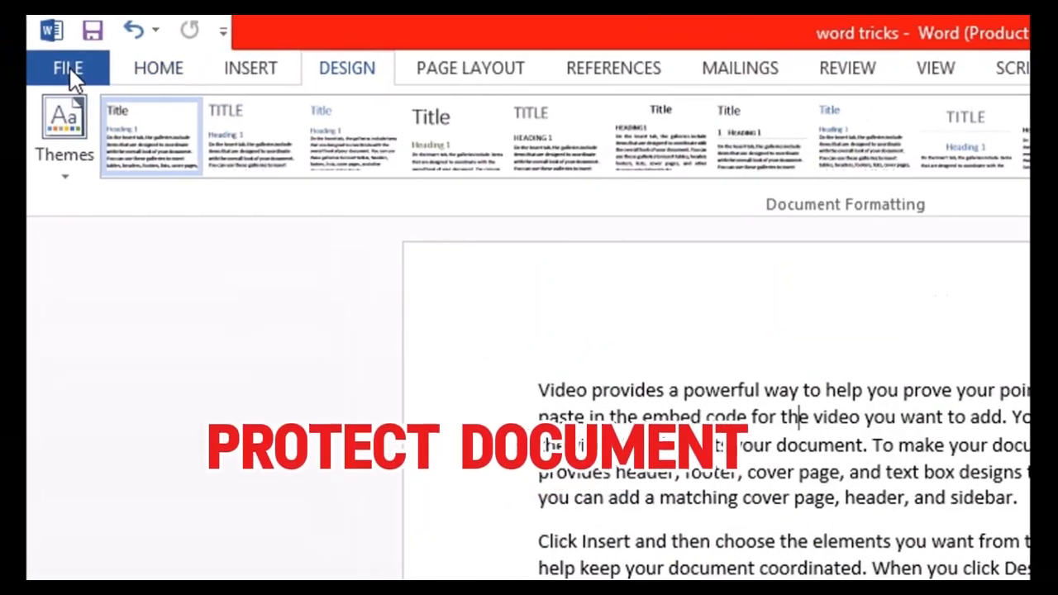
# Encrypt the document with a password, re-enter the password to confirm it, and return to the document text.
pyautogui.click(58, 66)
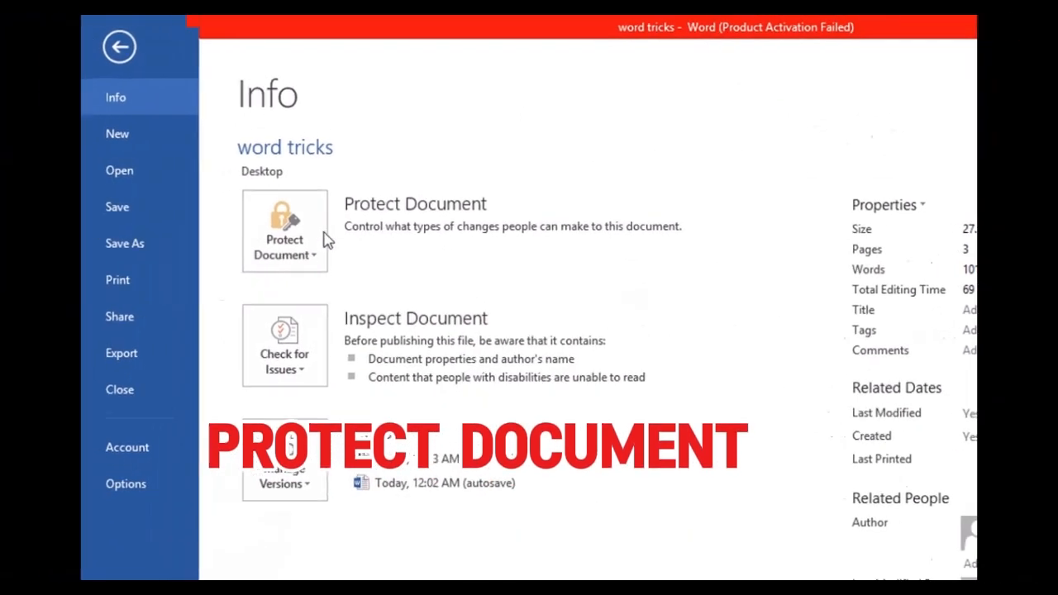
pyautogui.click(312, 250)
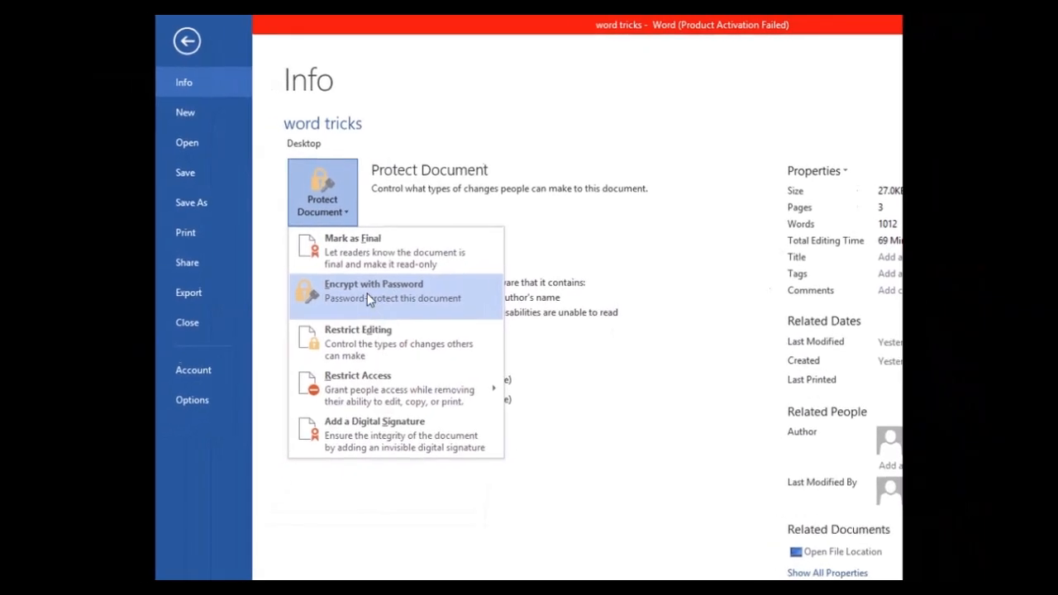
pyautogui.click(367, 294)
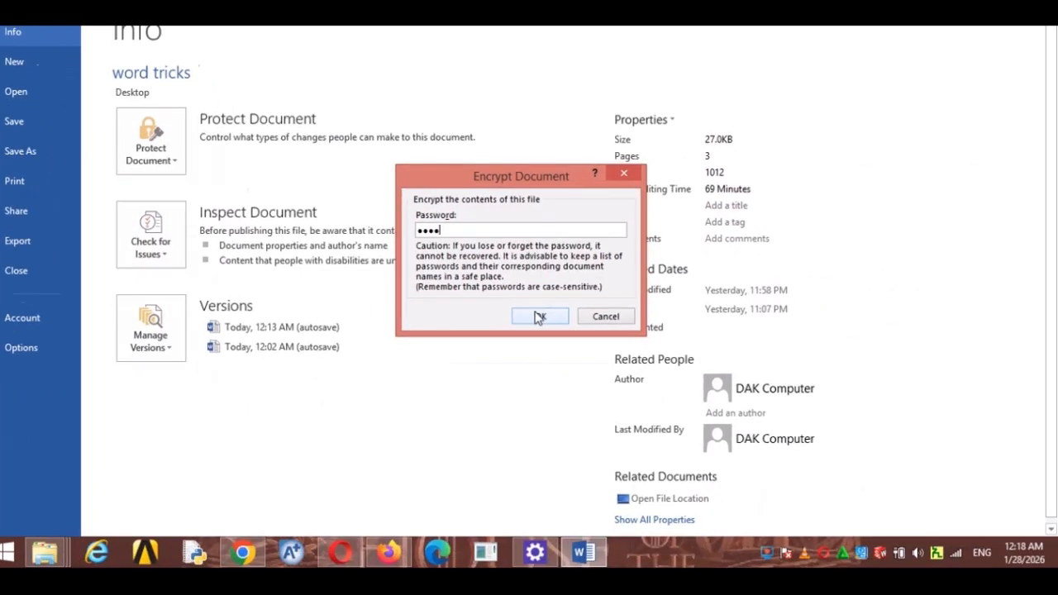
pyautogui.click(541, 319)
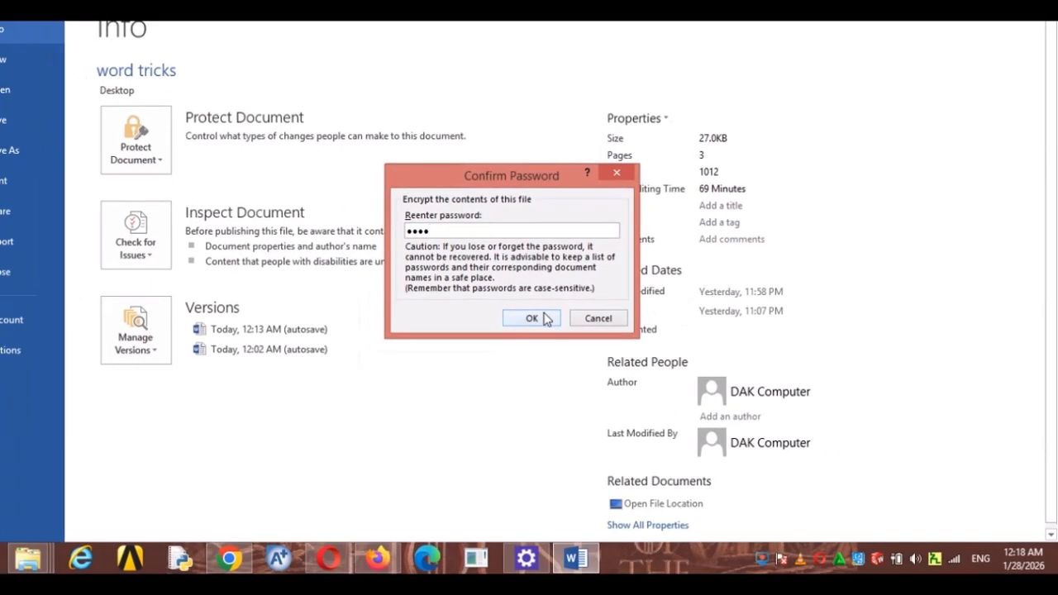
pyautogui.click(578, 373)
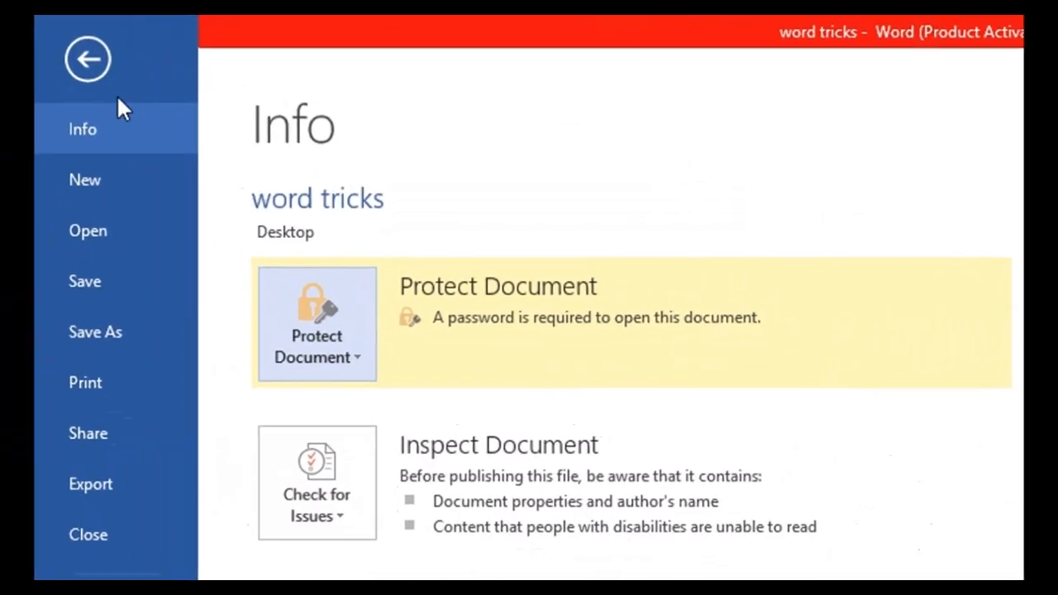
pyautogui.click(43, 72)
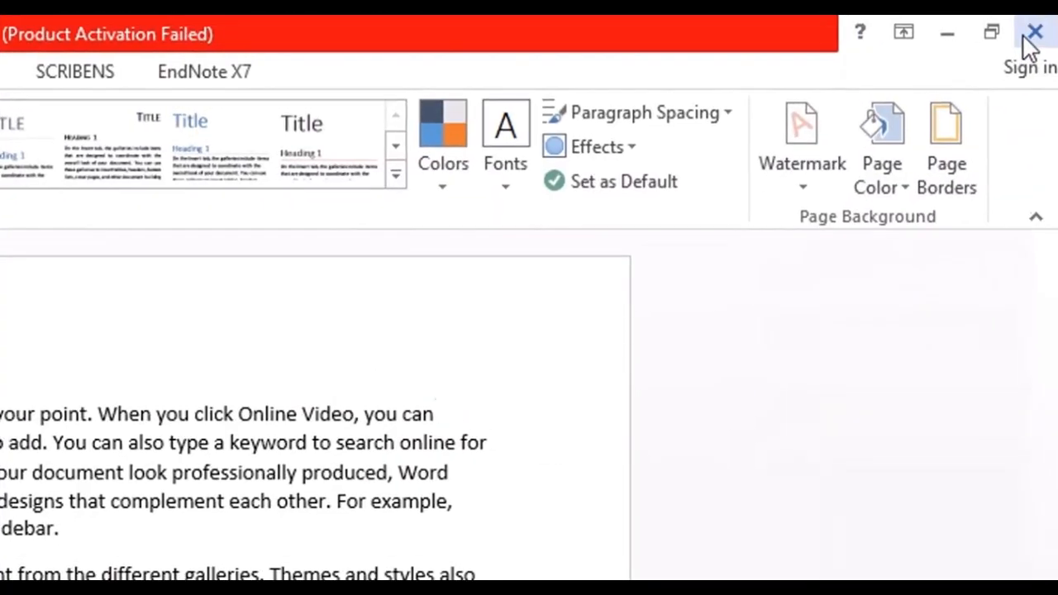
# Close the document while saving its changes, and minimise the file window to reach the desktop.
pyautogui.click(1033, 33)
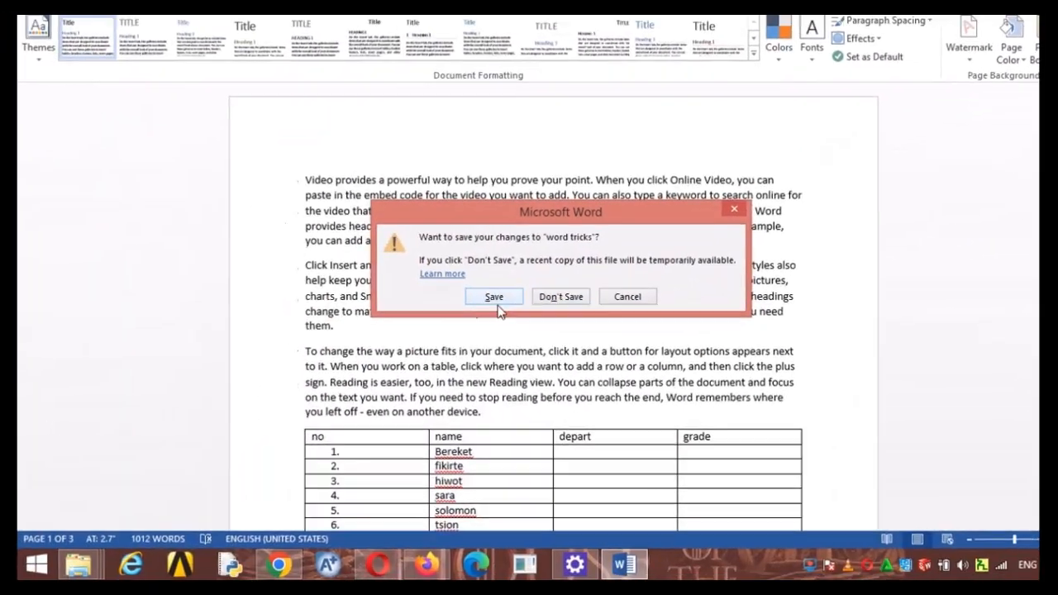
pyautogui.click(493, 298)
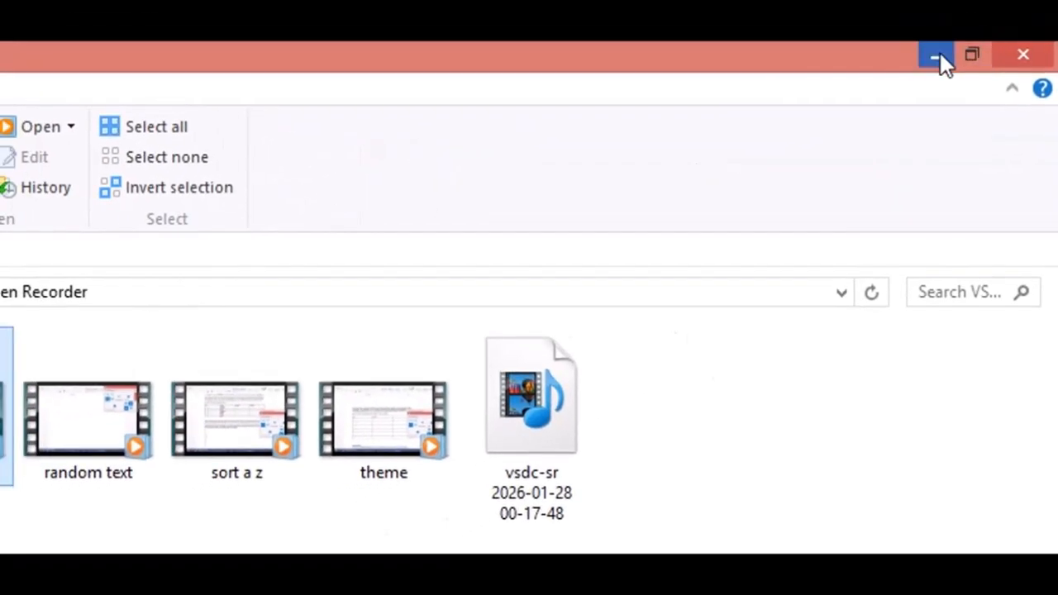
pyautogui.click(940, 56)
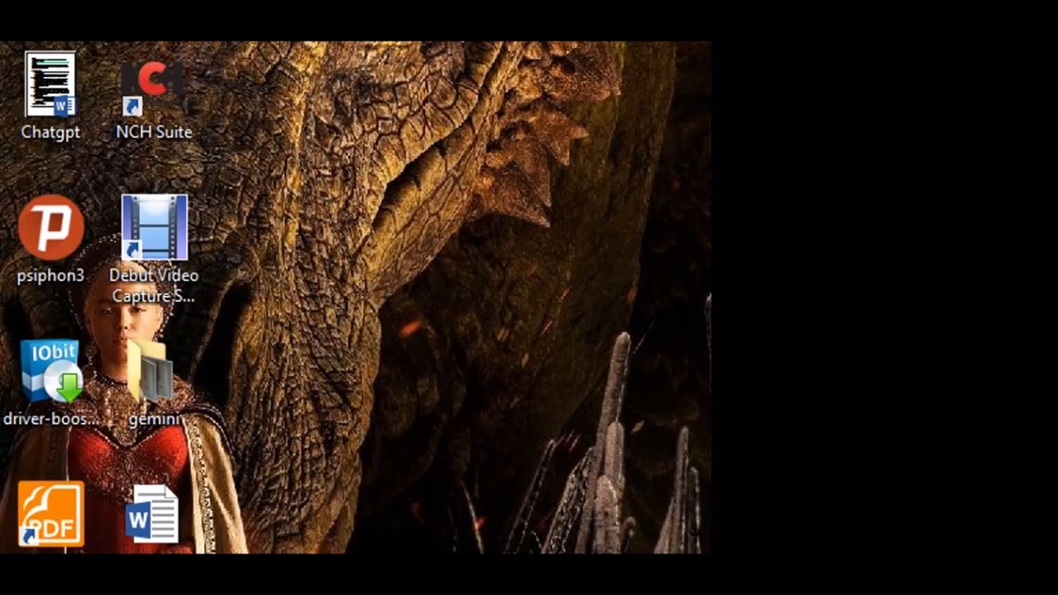
# Reopen the "word tricks" document from the desktop by entering its password.
pyautogui.click(186, 508)
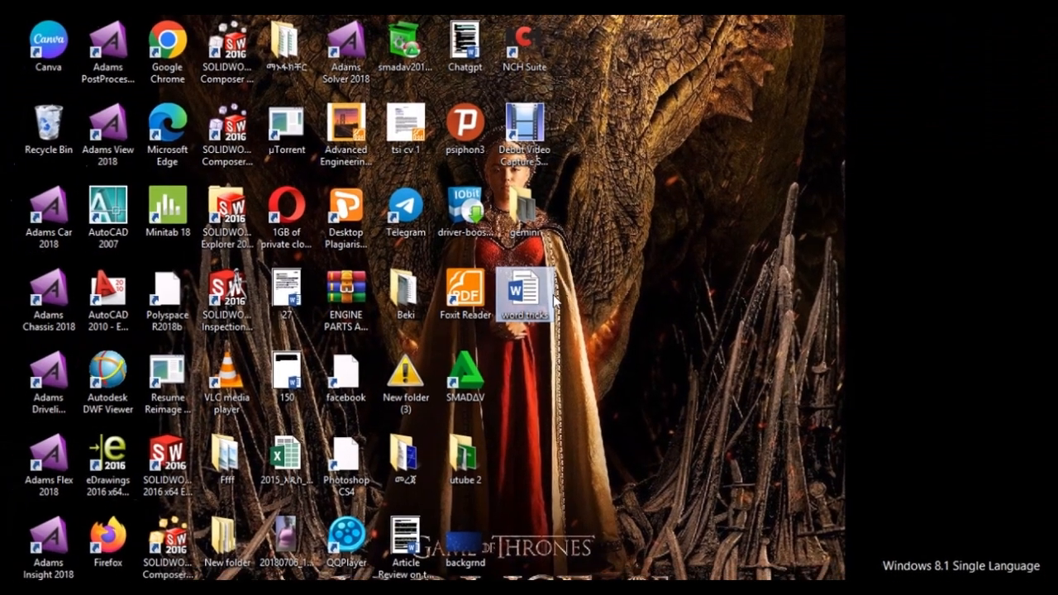
pyautogui.doubleClick(531, 297)
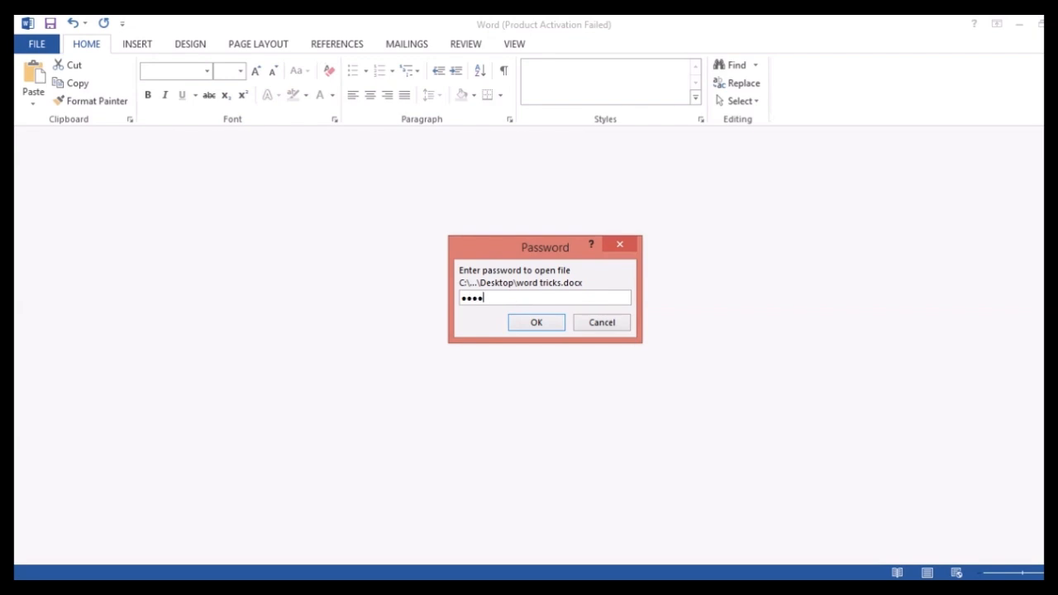
pyautogui.click(536, 322)
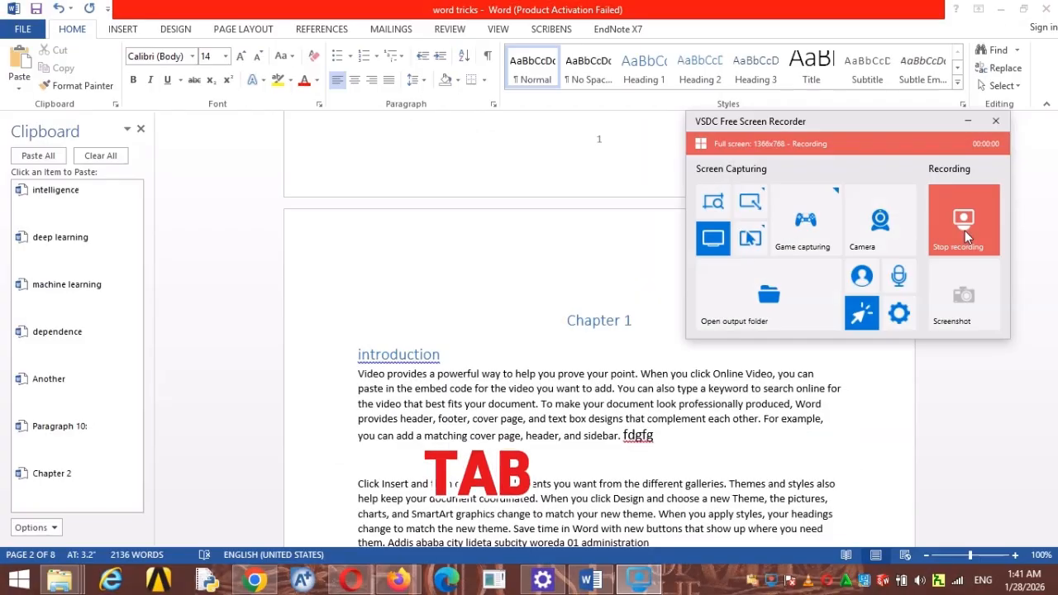
# Add a line below the first introduction paragraph with a first name, a row of dots and the number 34.
pyautogui.click(968, 121)
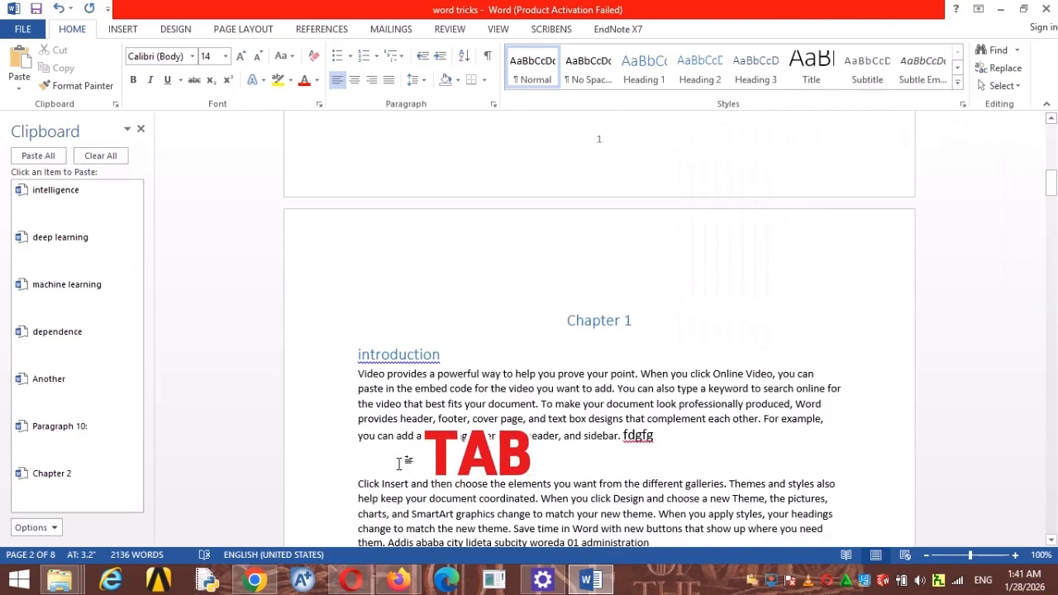
pyautogui.write('bereket')
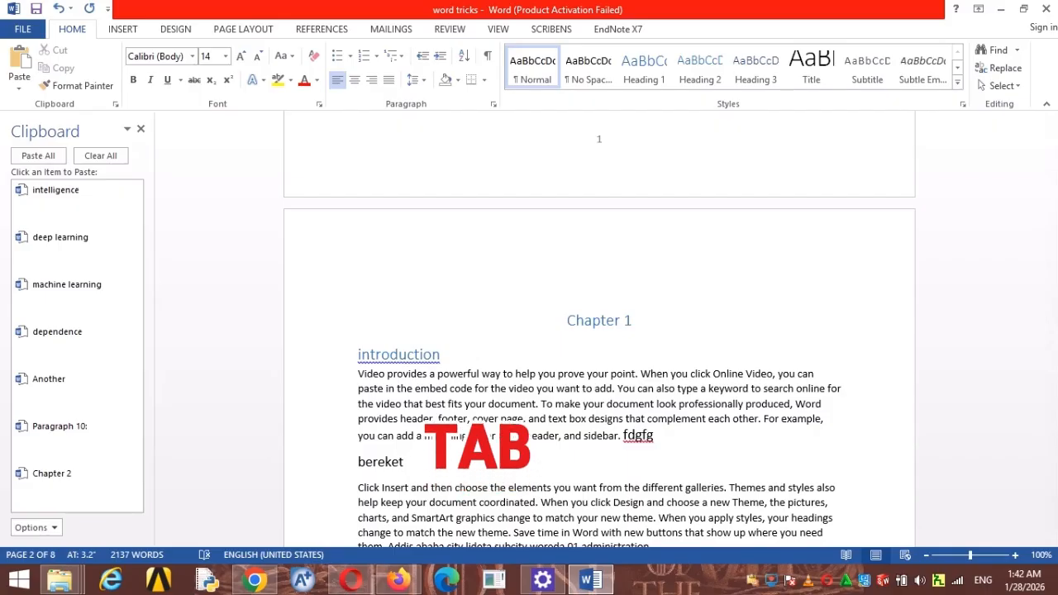
pyautogui.write('...................')
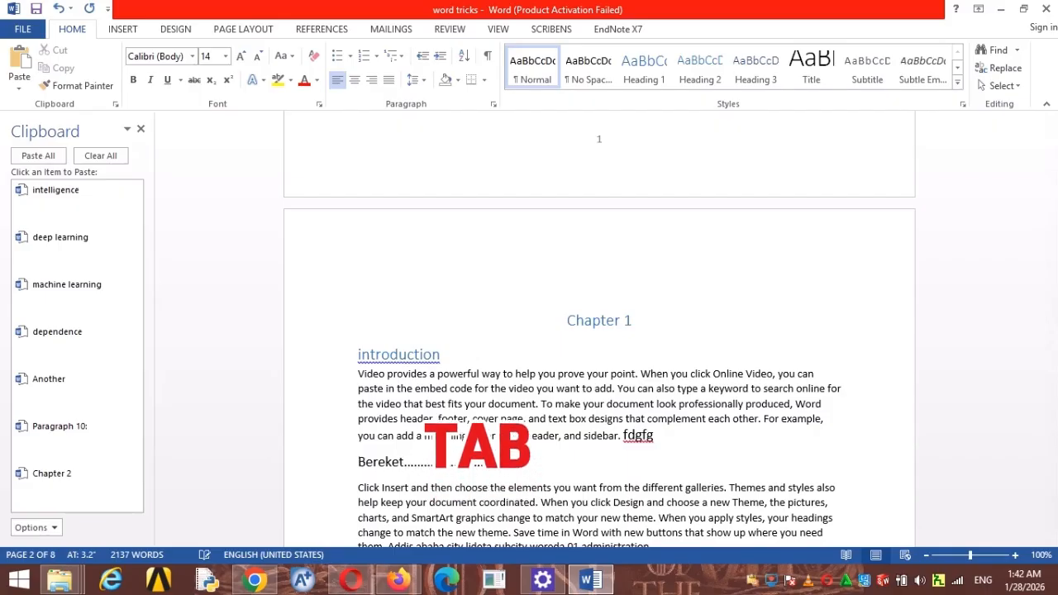
pyautogui.write('...................................34')
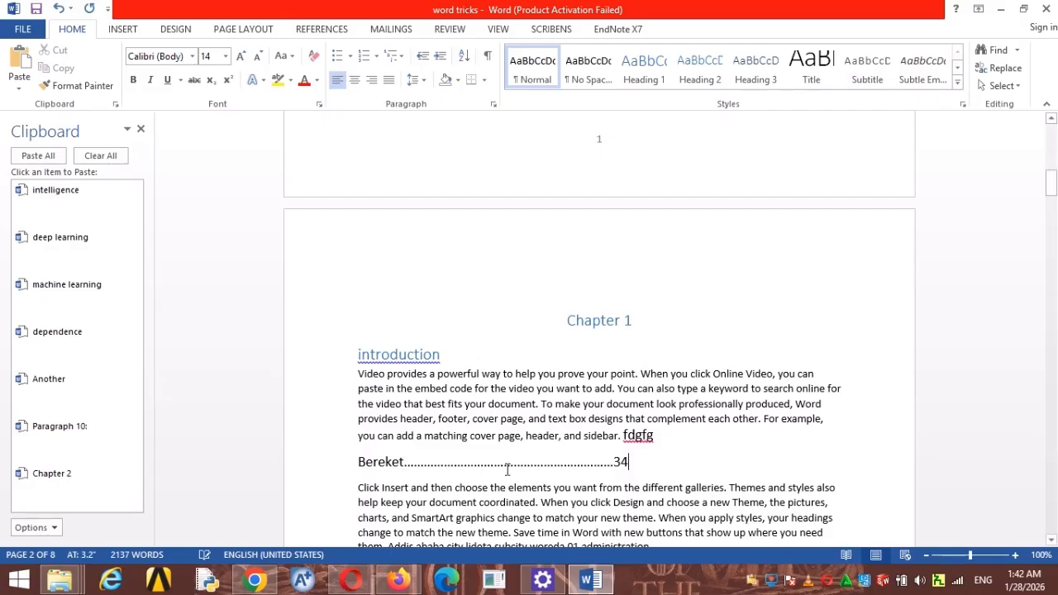
pyautogui.press('Return')
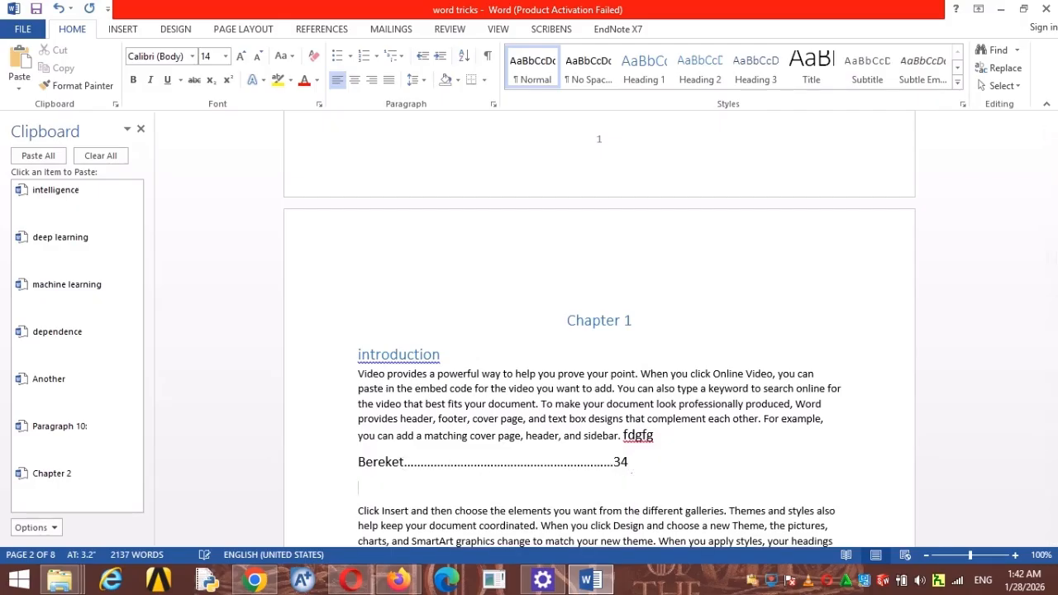
# Add a second line with another first name, a row of dots and the number 23, followed by an empty line.
pyautogui.write('sa')
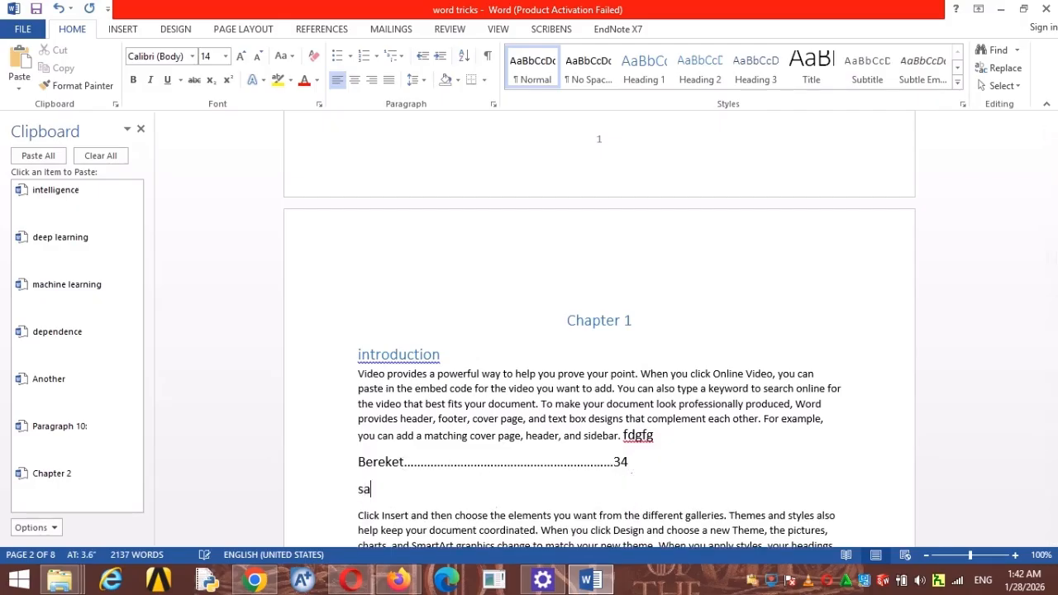
pyautogui.write('ra...')
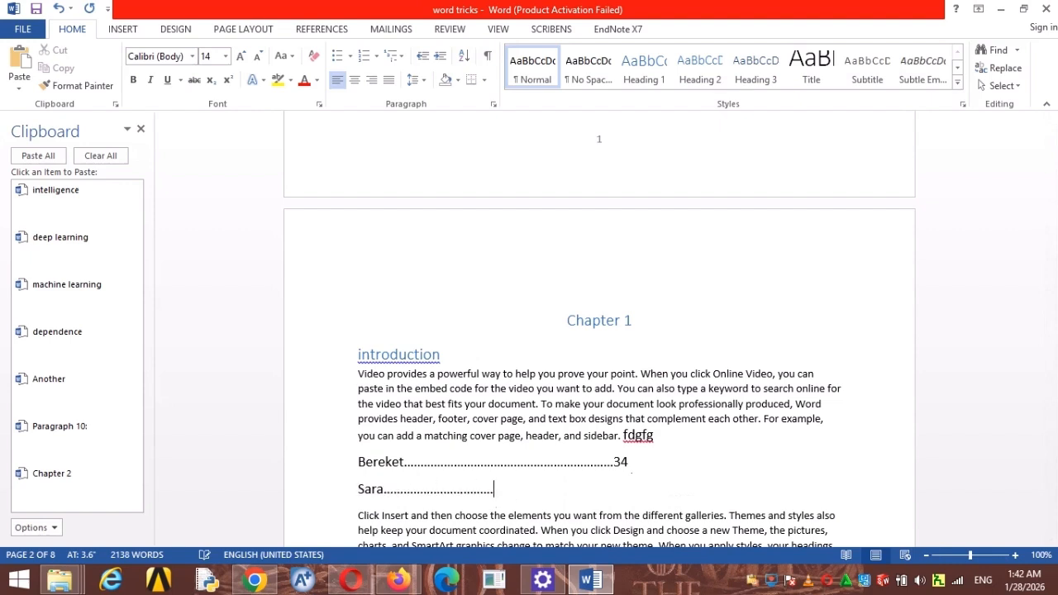
pyautogui.write('....................................23')
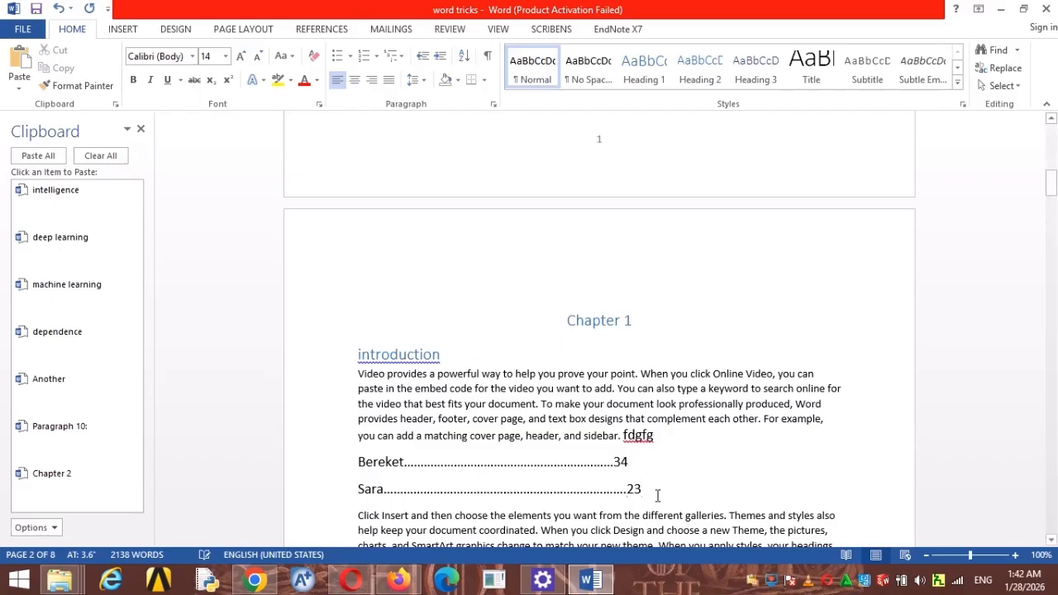
pyautogui.press('Return')
pyautogui.scroll(-2, 642, 467)
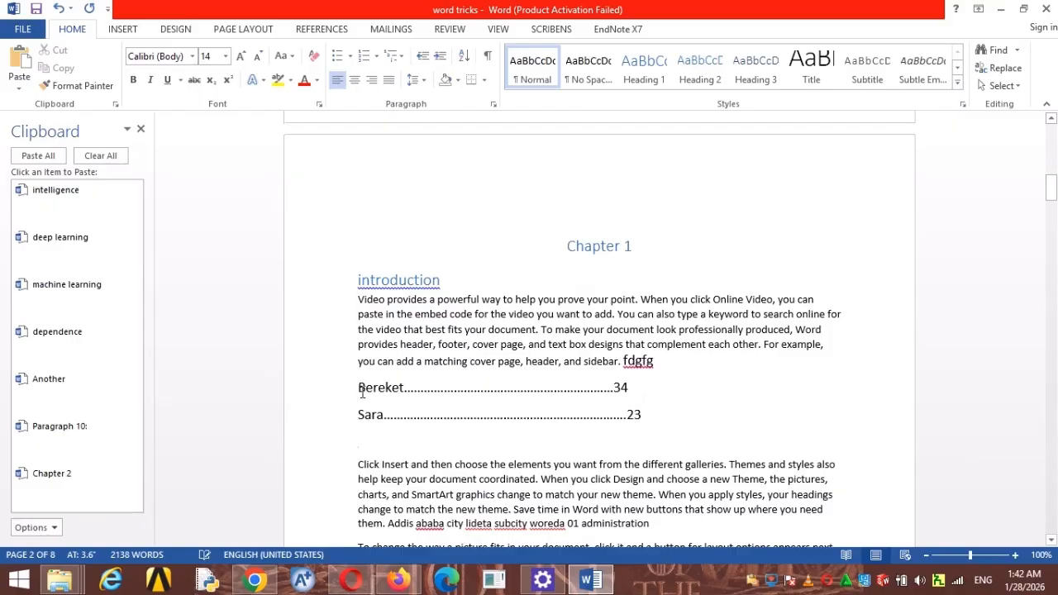
# Copy the two dotted lines and paste them directly below with merged formatting.
pyautogui.moveTo(357, 388); pyautogui.dragTo(638, 407)
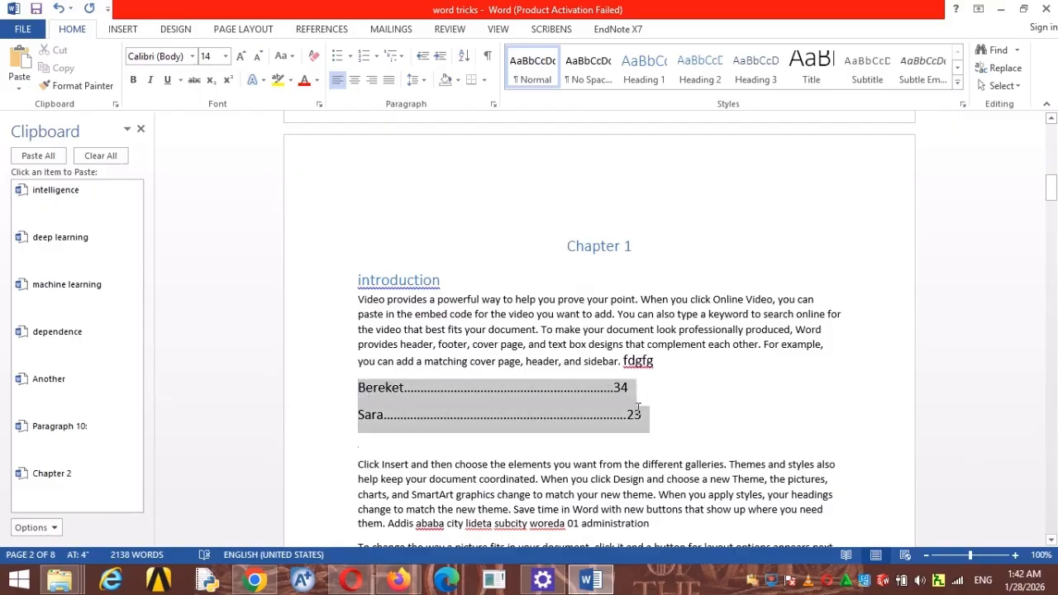
pyautogui.rightClick(633, 408)
pyautogui.click(662, 211)
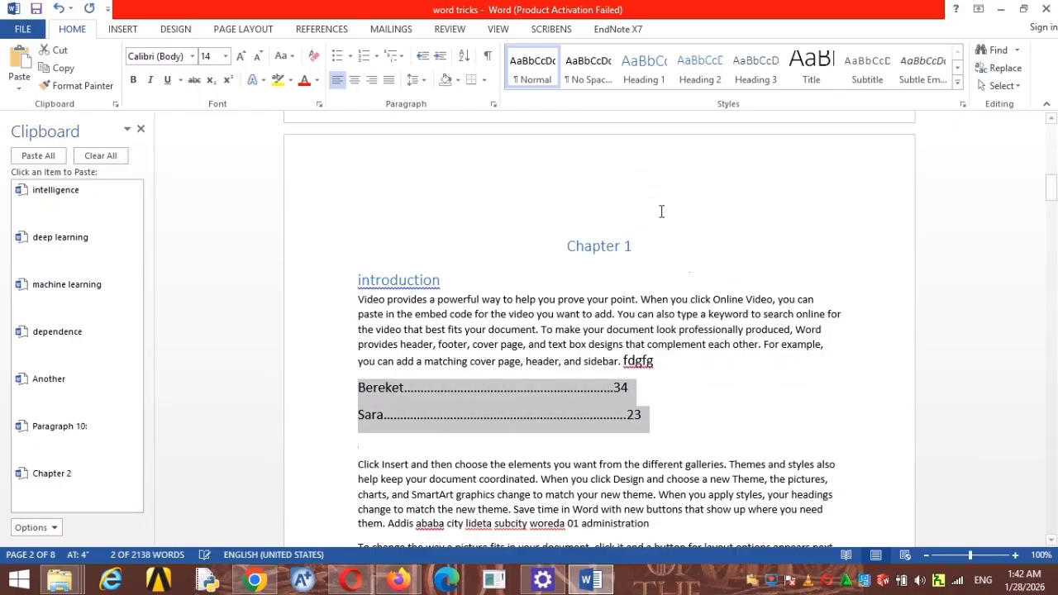
pyautogui.click(361, 442)
pyautogui.rightClick(362, 442)
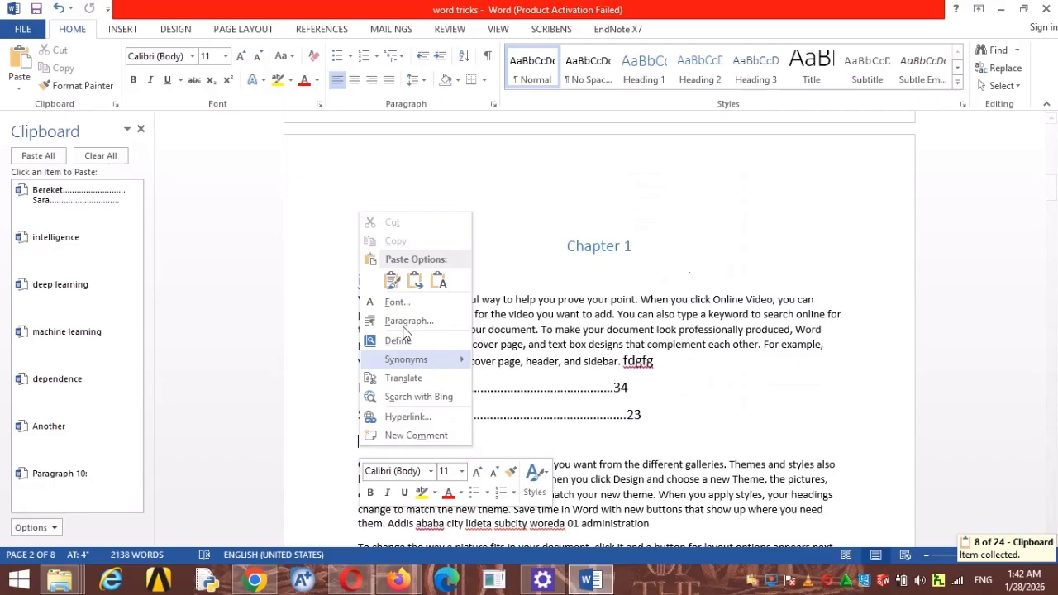
pyautogui.click(407, 282)
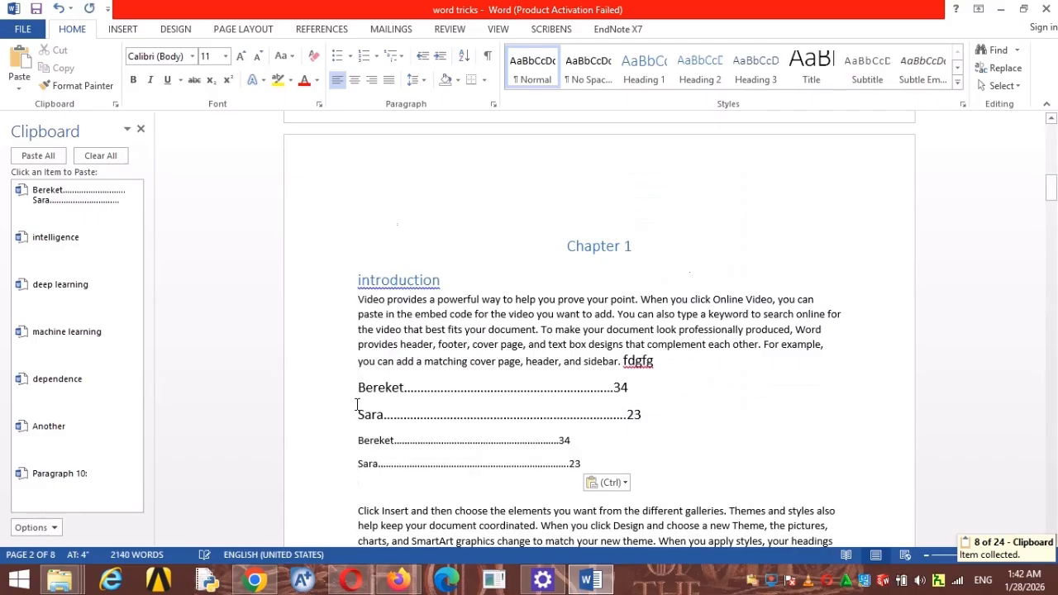
# Copy all four dotted lines and paste the copy on the empty line beneath them with merged formatting.
pyautogui.moveTo(357, 405); pyautogui.dragTo(645, 453)
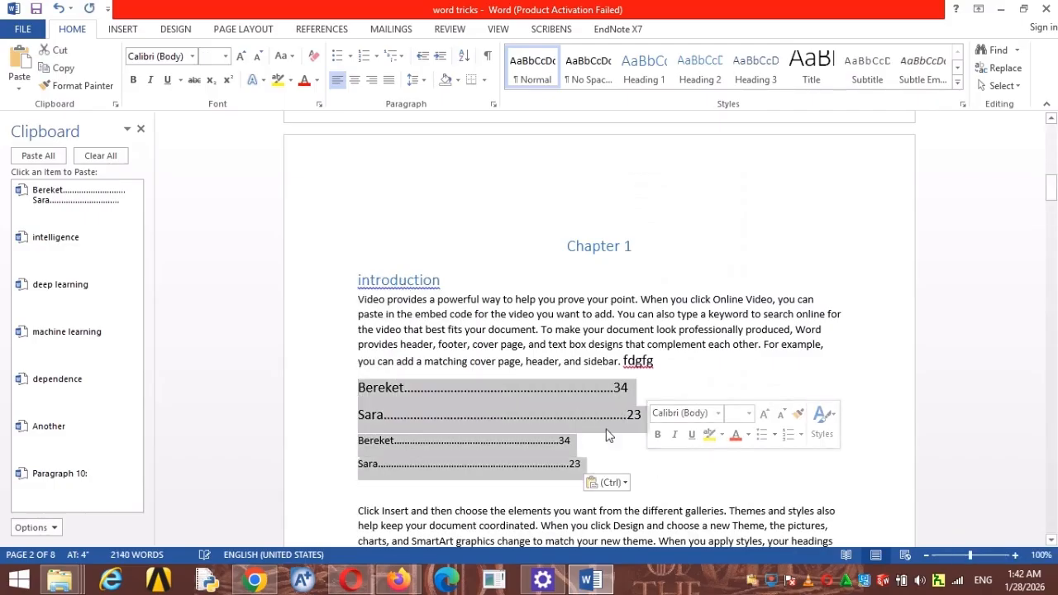
pyautogui.rightClick(575, 412)
pyautogui.click(613, 206)
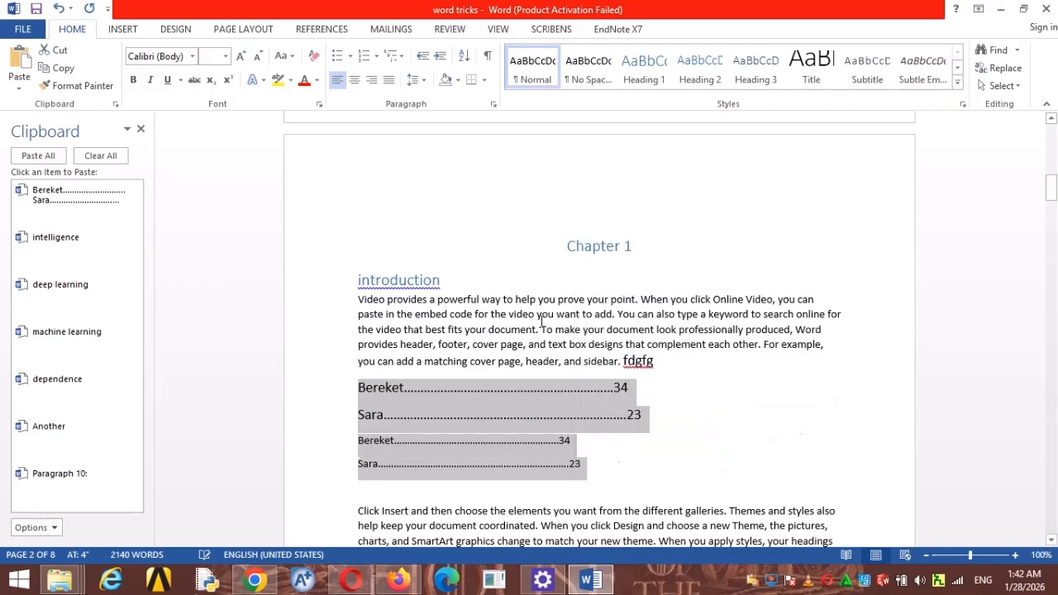
pyautogui.click(361, 490)
pyautogui.rightClick(366, 495)
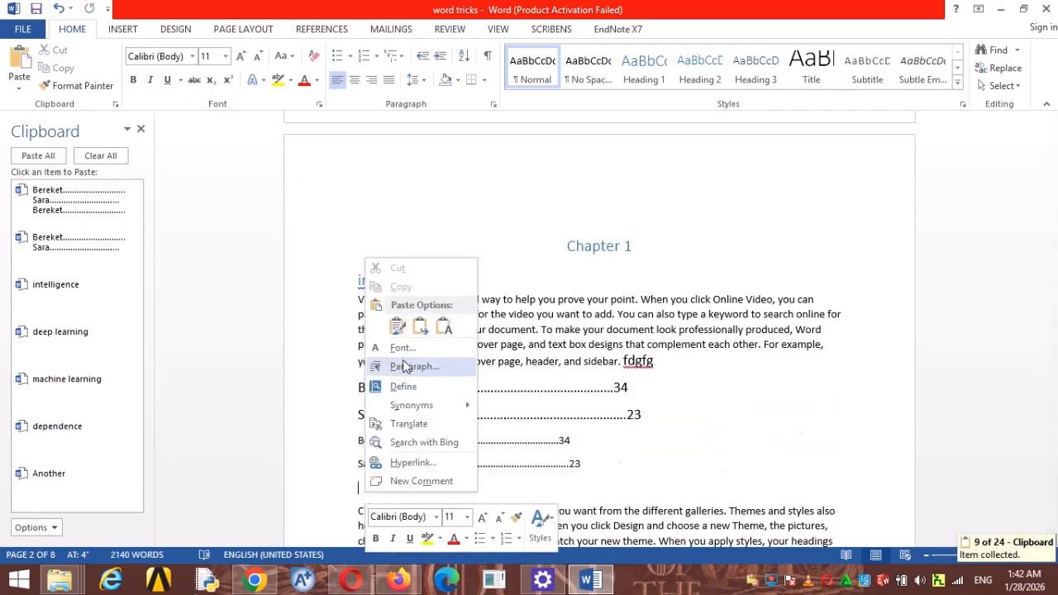
pyautogui.click(420, 326)
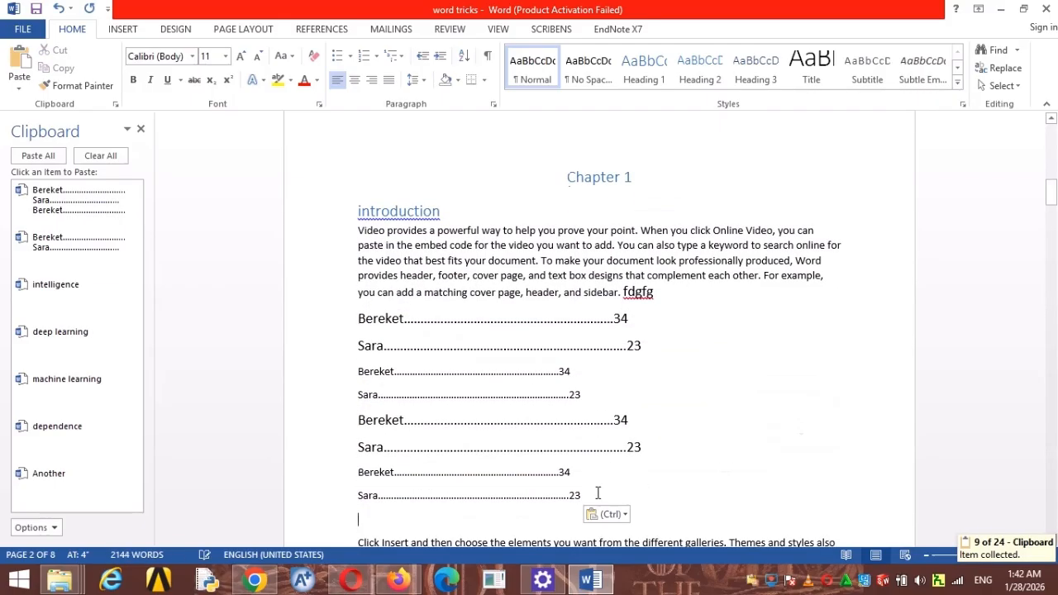
pyautogui.scroll(-2, 705, 452)
pyautogui.hotkey('ctrl', 'z')
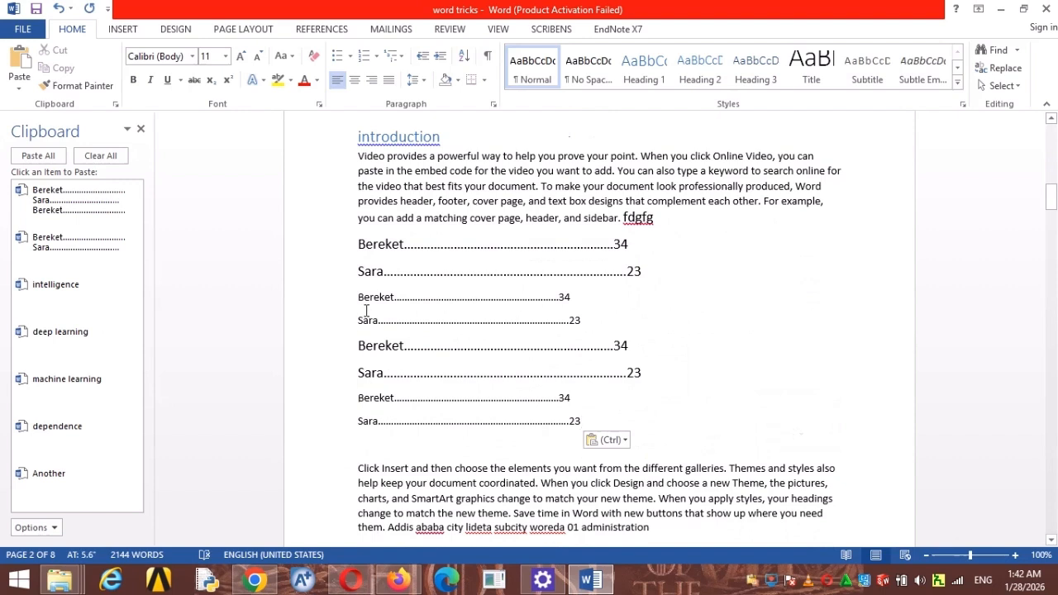
# Set a tab stop at position 9 for the five lines that contain only names.
pyautogui.moveTo(408, 296); pyautogui.dragTo(433, 343)
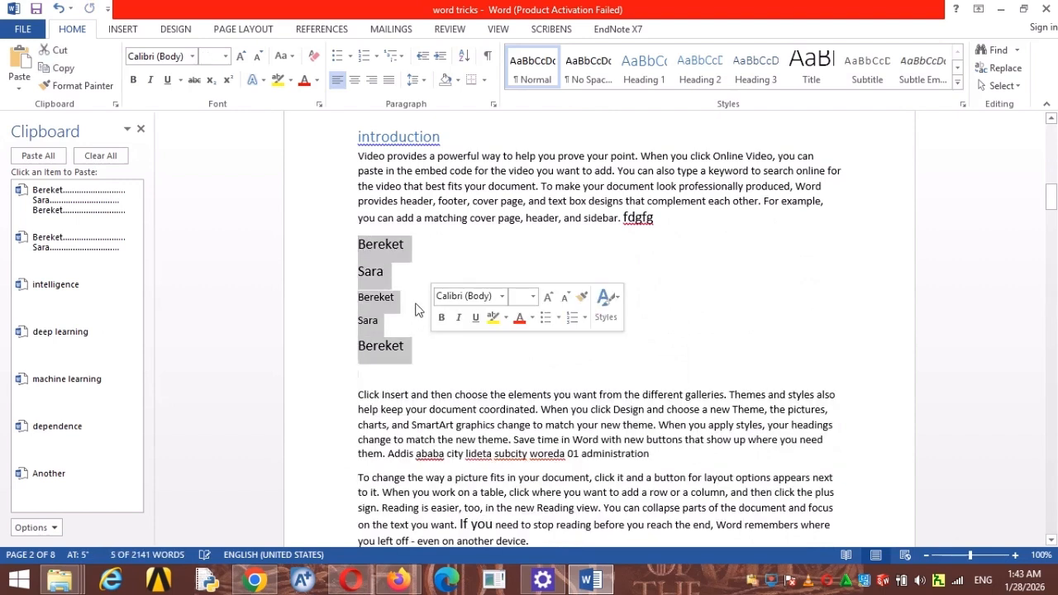
pyautogui.rightClick(380, 254)
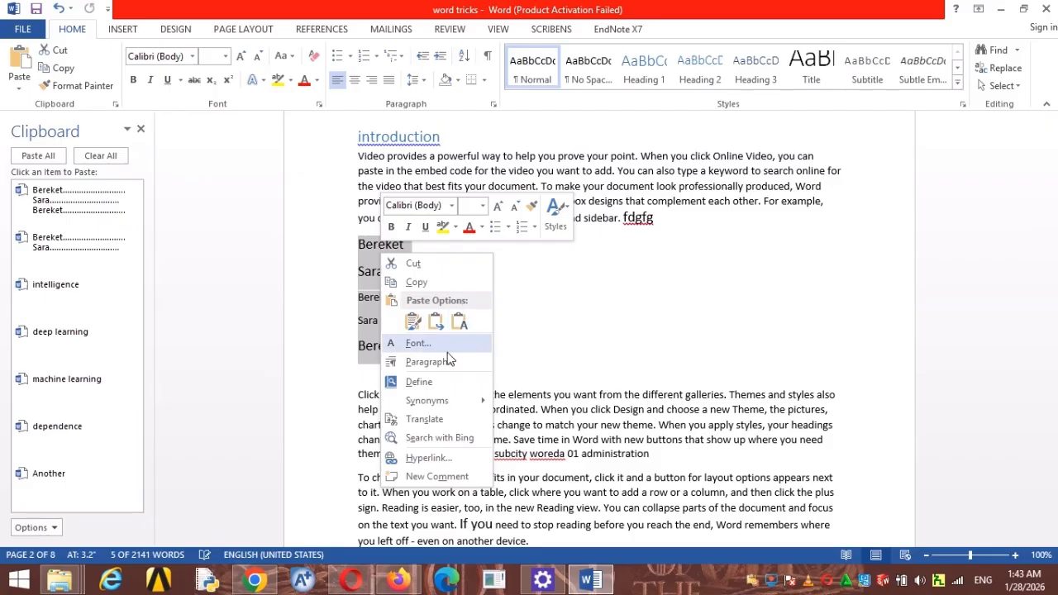
pyautogui.click(424, 360)
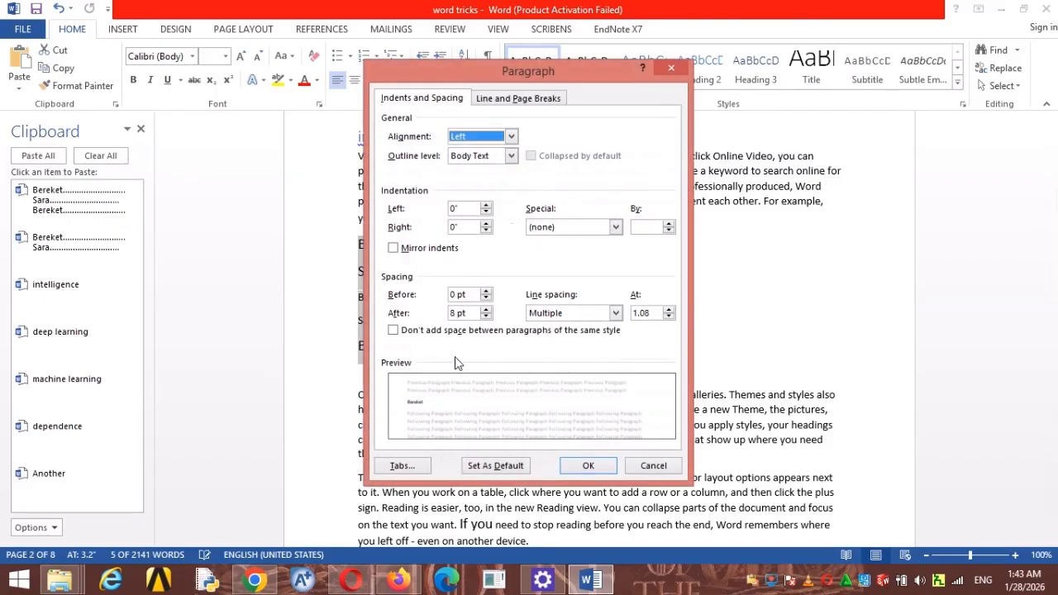
pyautogui.click(402, 466)
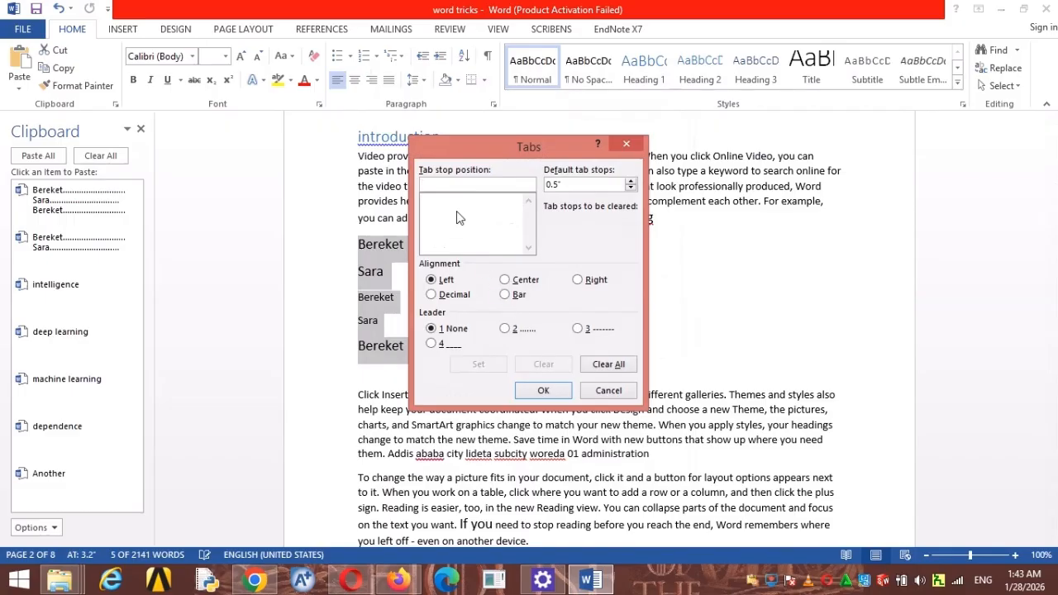
pyautogui.write('9')
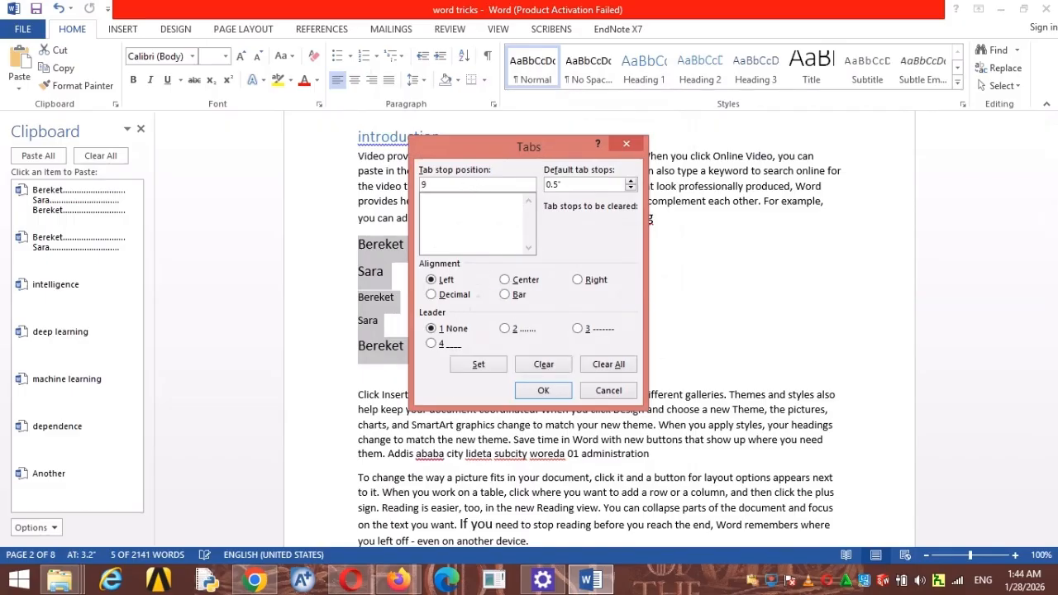
pyautogui.click(543, 390)
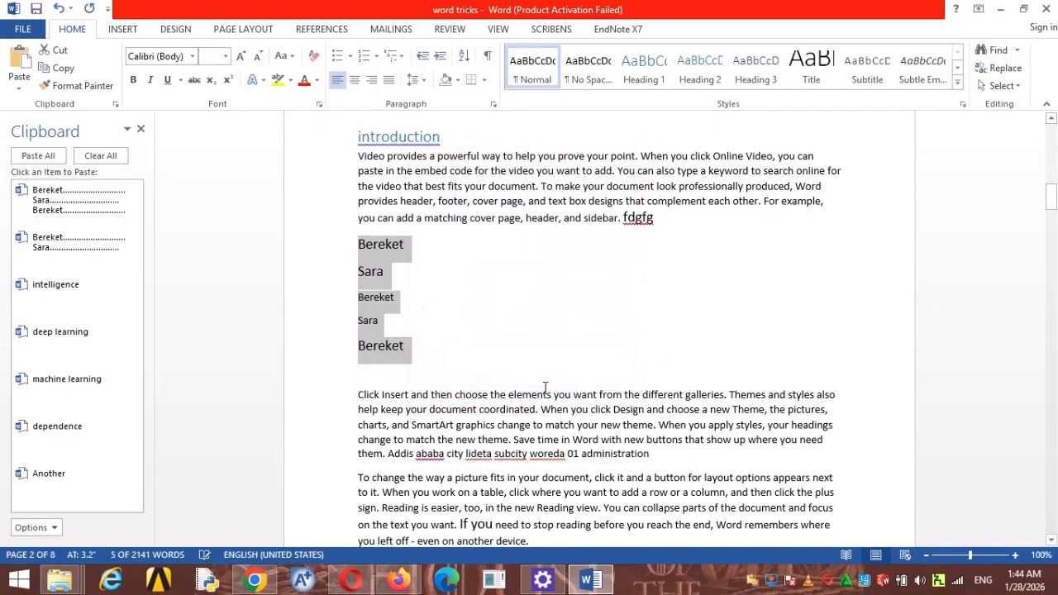
# Try tab leader lines after the first two names, and delete both leader lines.
pyautogui.click(407, 245)
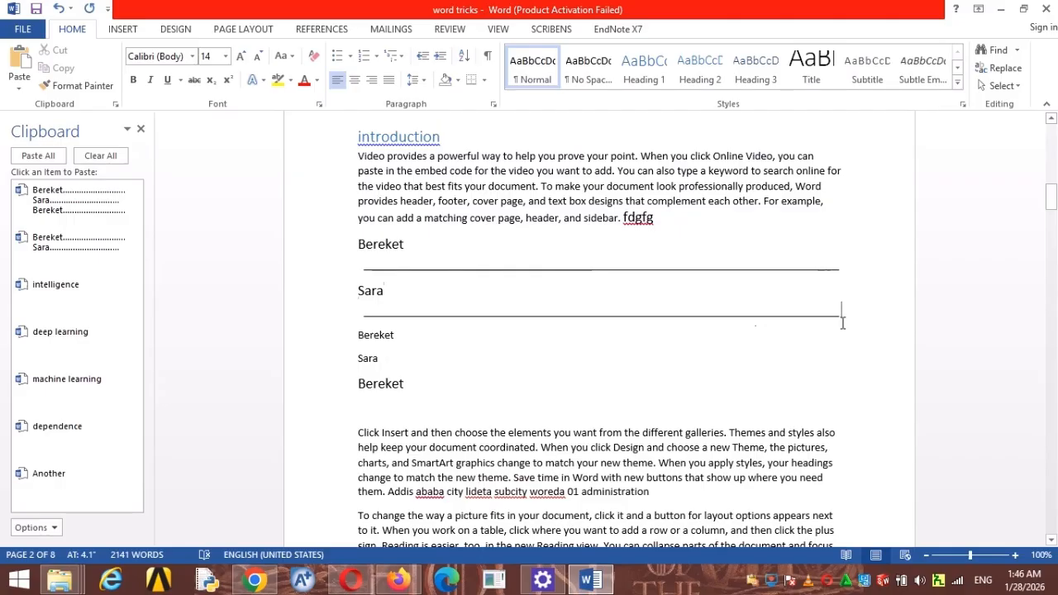
pyautogui.click(842, 267)
pyautogui.press('BackSpace')
pyautogui.press('BackSpace')
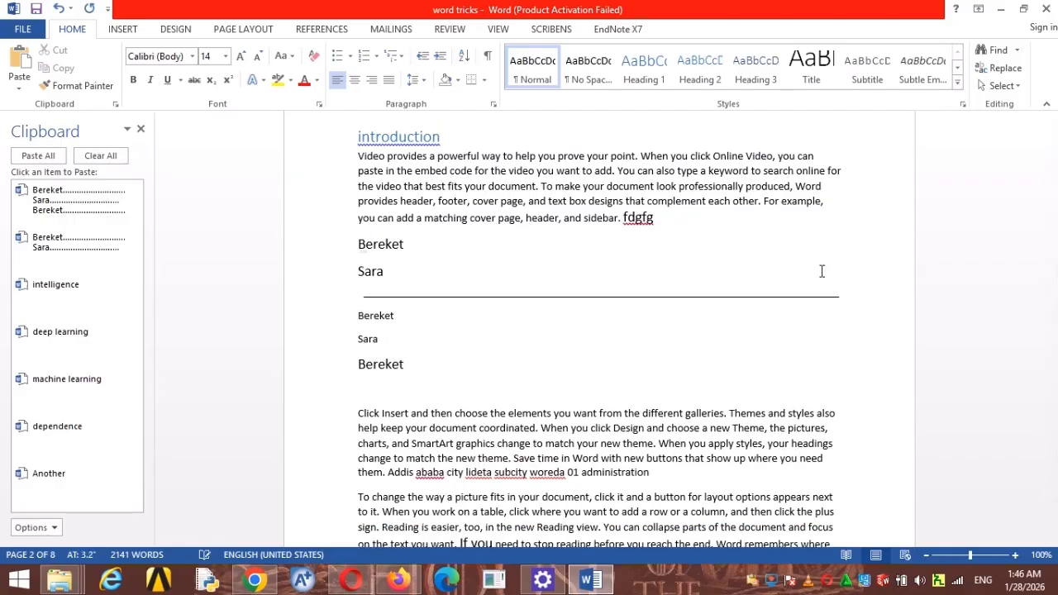
pyautogui.click(863, 299)
pyautogui.press('BackSpace')
pyautogui.press('BackSpace')
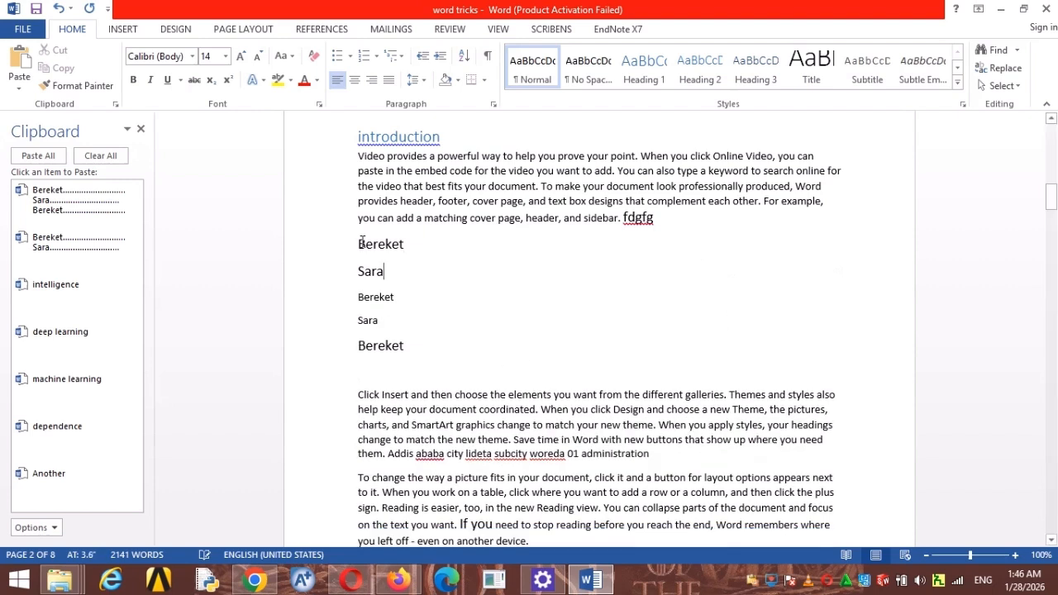
# Set a tab stop at position 5 with dotted leader 2 for the five name lines.
pyautogui.moveTo(361, 242); pyautogui.dragTo(405, 354)
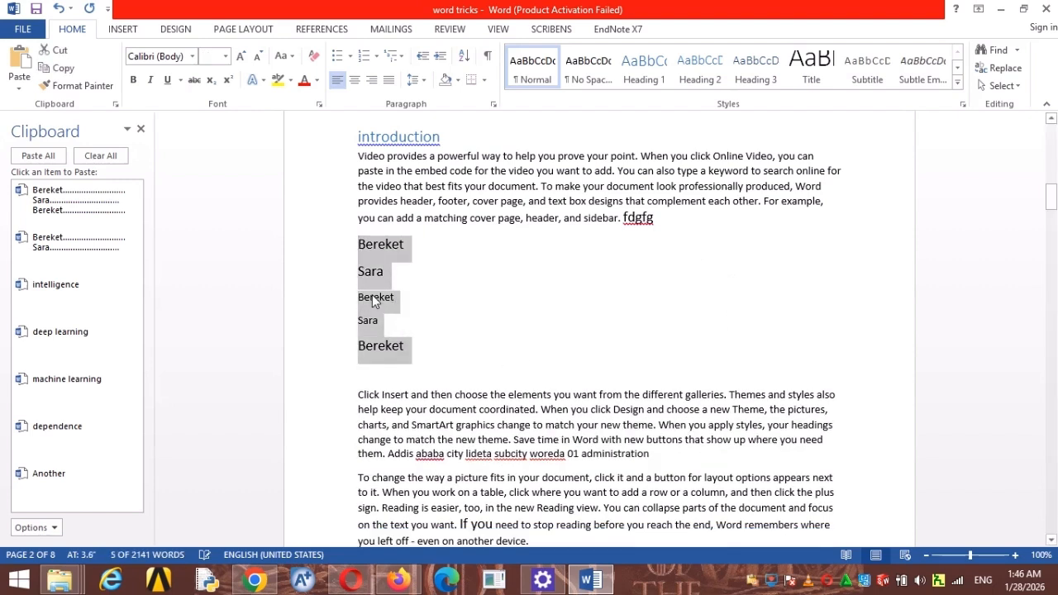
pyautogui.rightClick(388, 297)
pyautogui.click(440, 404)
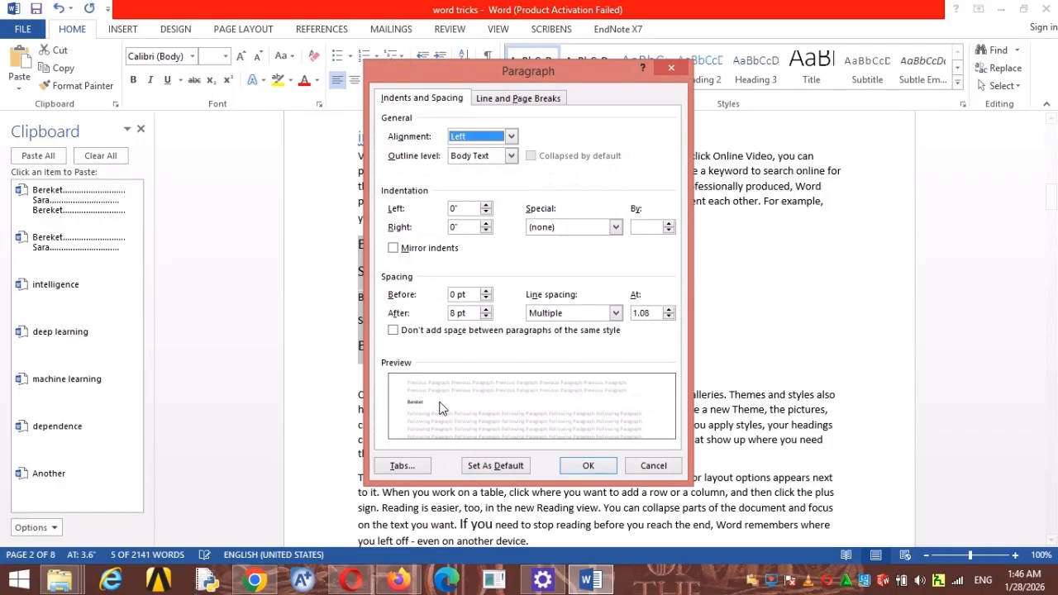
pyautogui.click(401, 466)
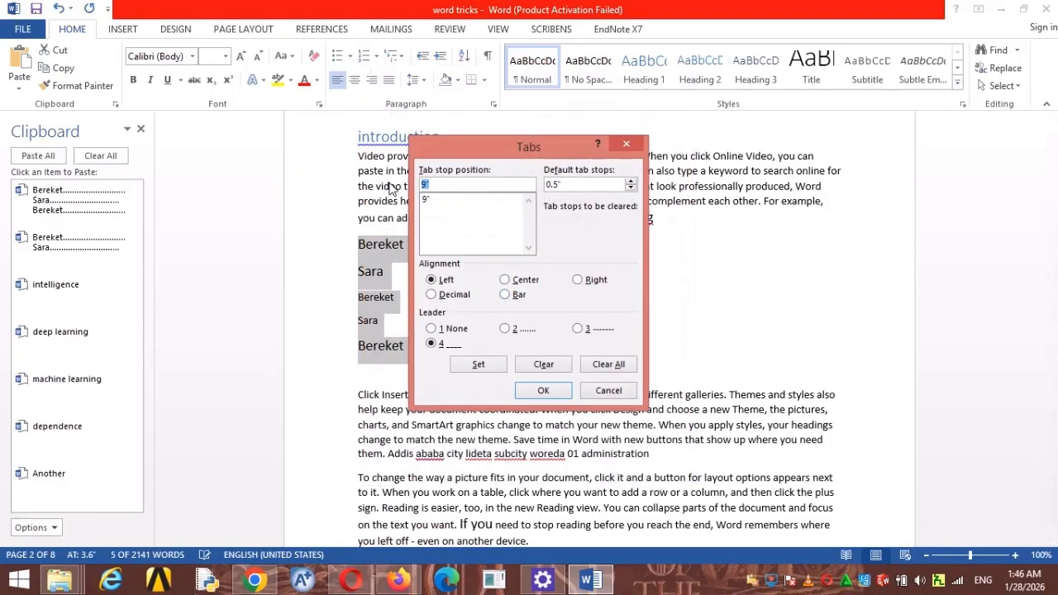
pyautogui.write('5')
pyautogui.click(527, 335)
pyautogui.click(599, 331)
pyautogui.click(431, 344)
pyautogui.click(506, 333)
pyautogui.click(543, 390)
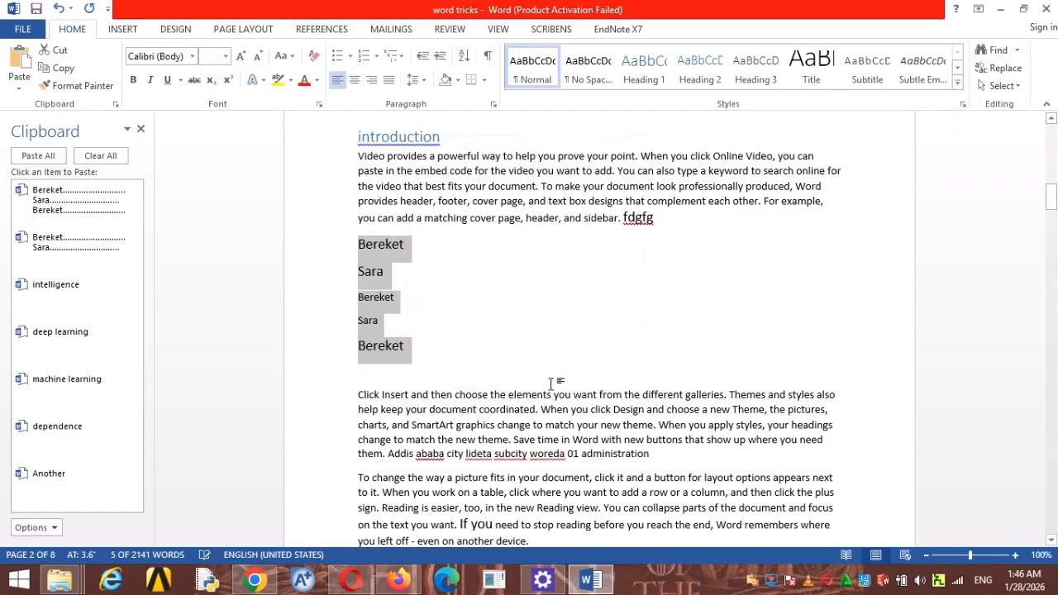
# Add a dotted tab leader line after each of the five names in the list.
pyautogui.click(406, 250)
pyautogui.press('Tab')
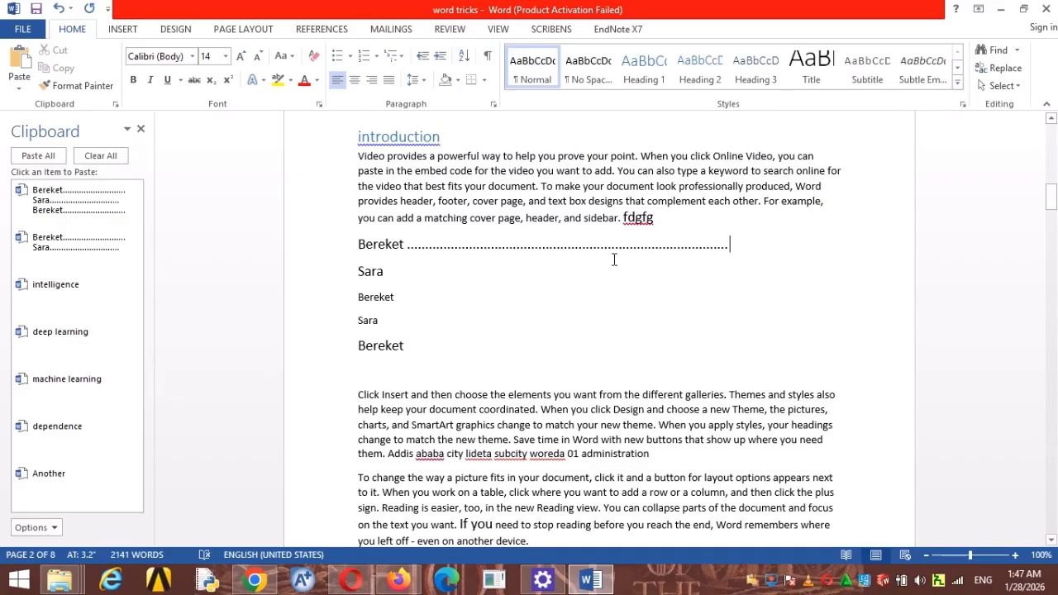
pyautogui.click(389, 275)
pyautogui.press('Tab')
pyautogui.press('Tab')
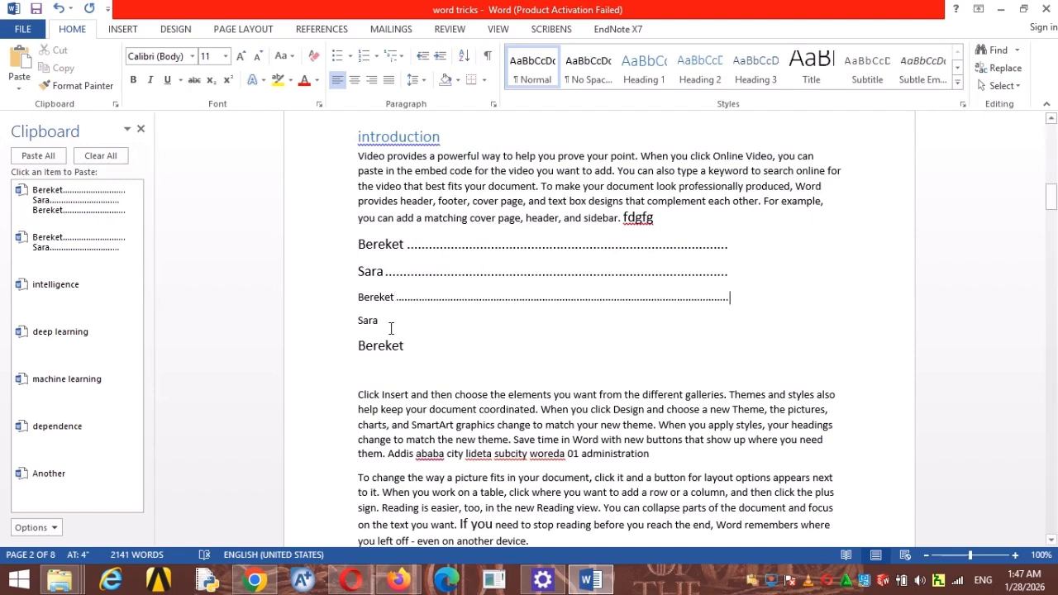
pyautogui.press('Tab')
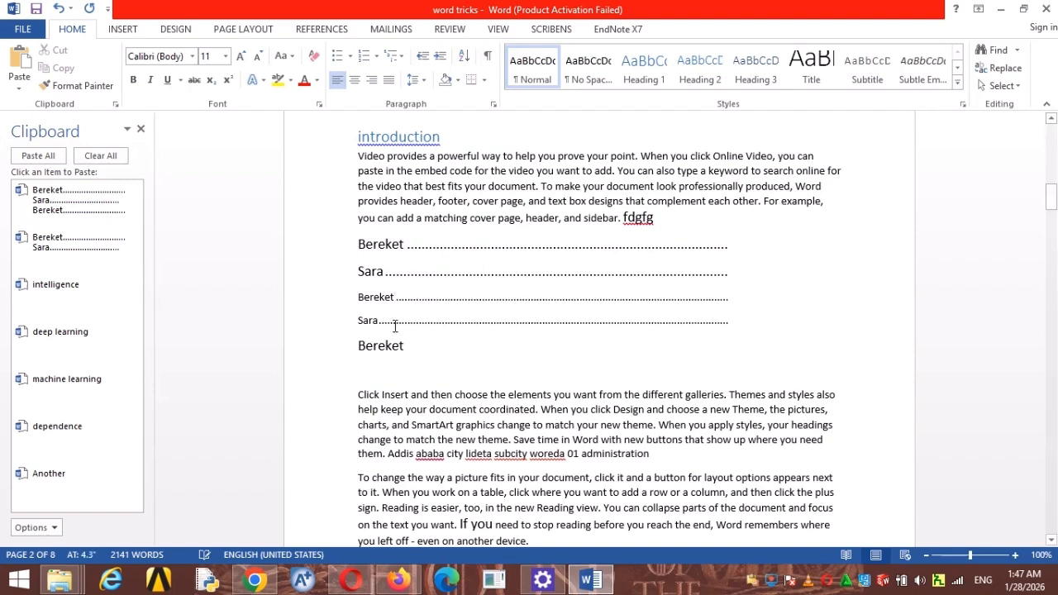
pyautogui.press('Tab')
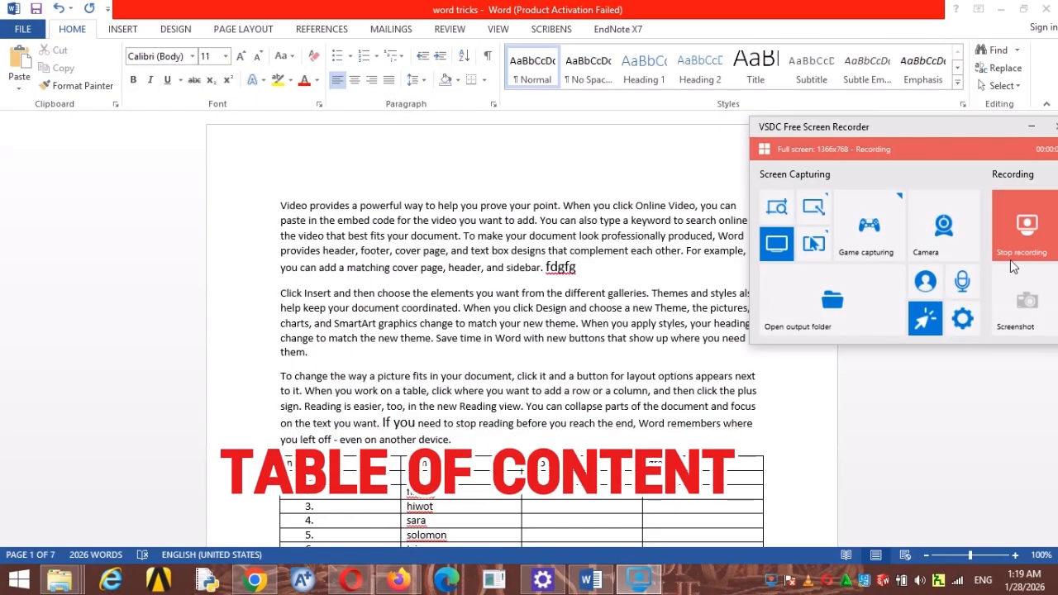
# Insert a page break before the document's first paragraph to create a blank first page.
pyautogui.click(1031, 128)
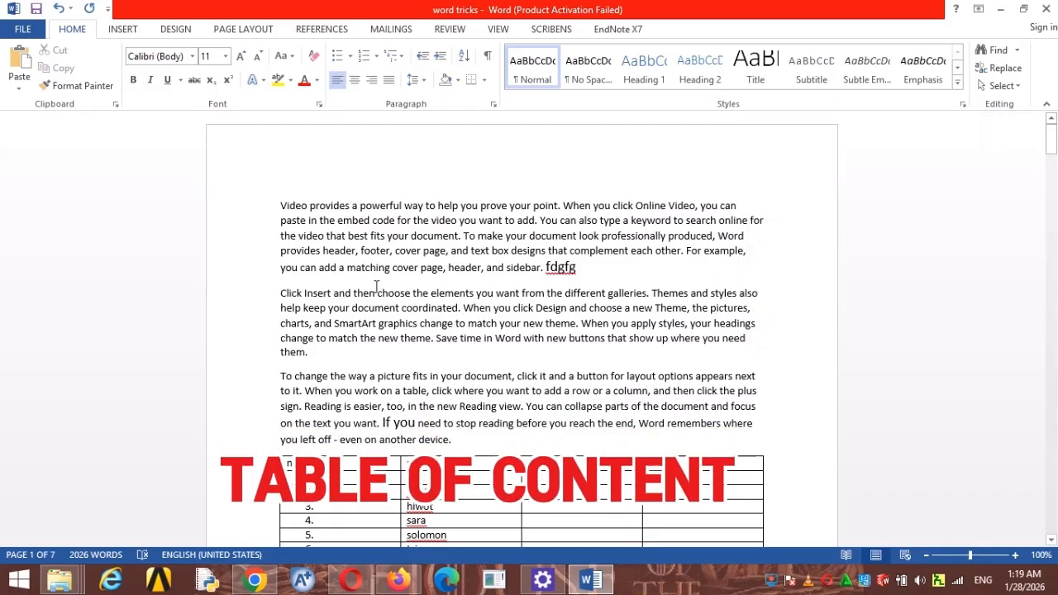
pyautogui.click(281, 209)
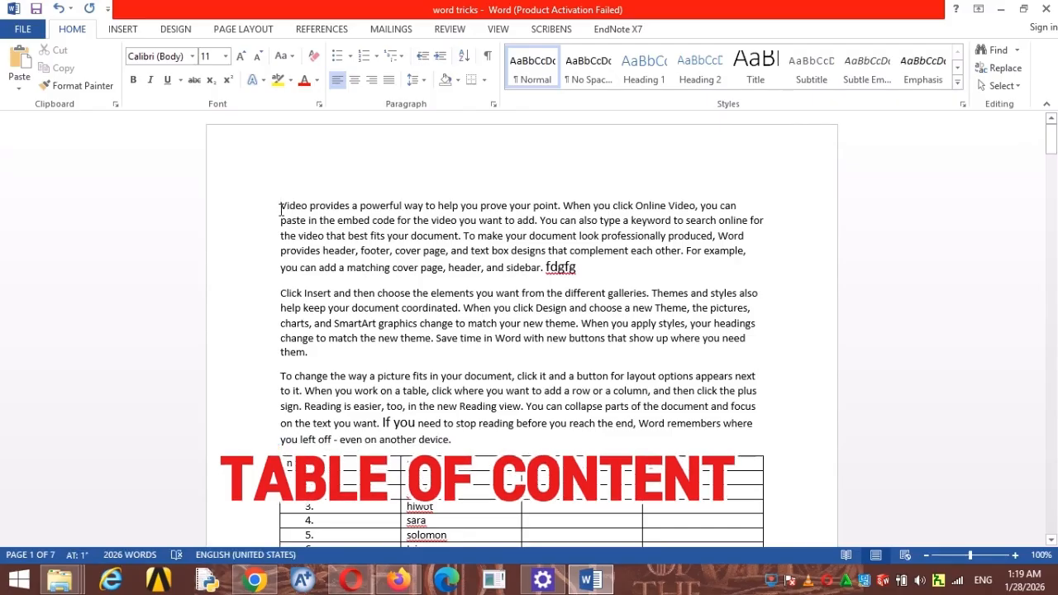
pyautogui.hotkey('ctrl', 'Return')
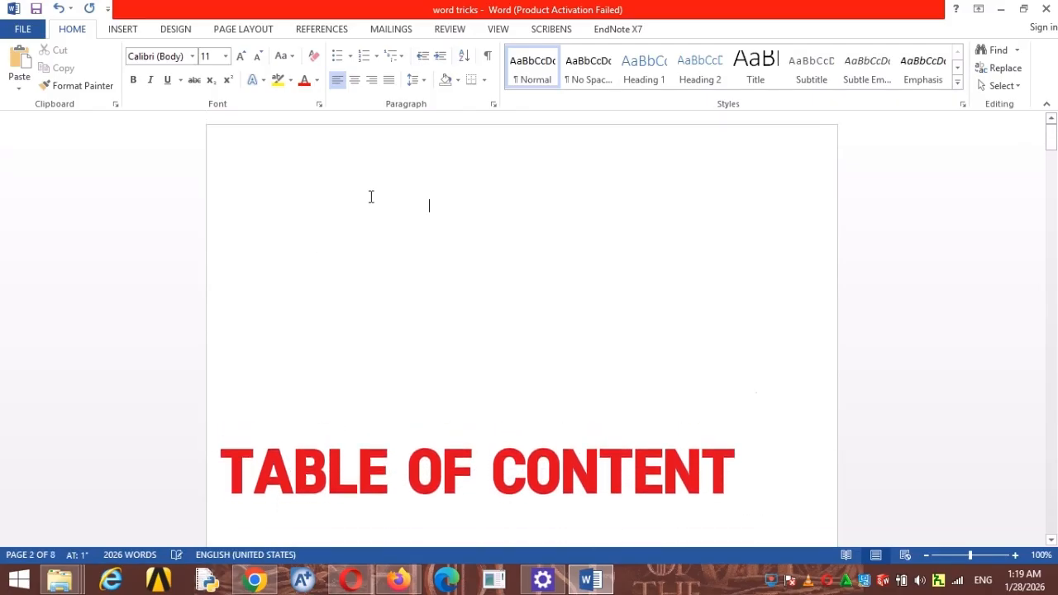
# Write "Table of content" on its own line above the first paragraph on page 2.
pyautogui.write('tabl')
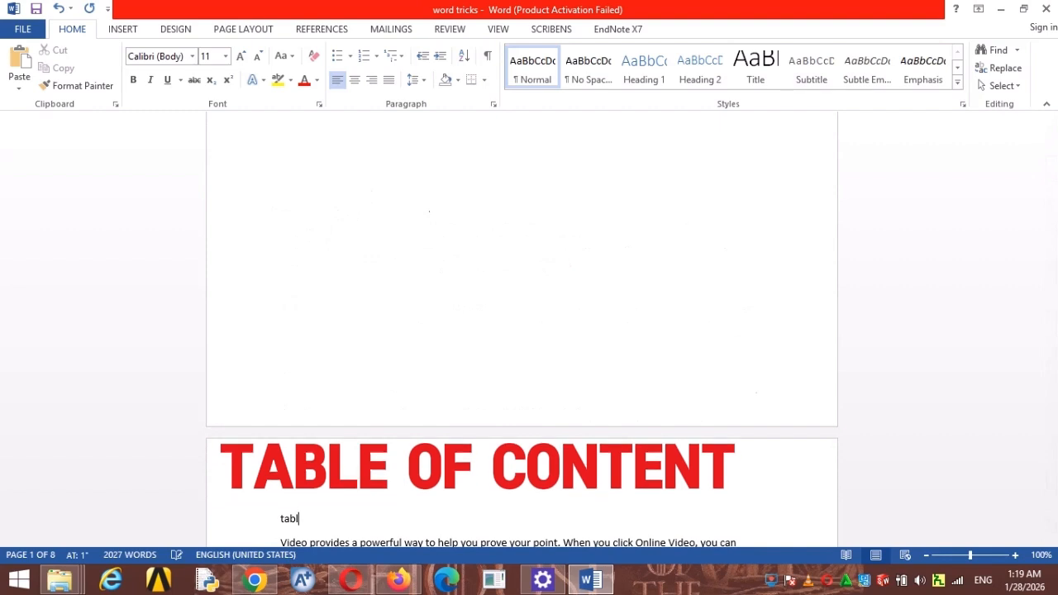
pyautogui.write('e')
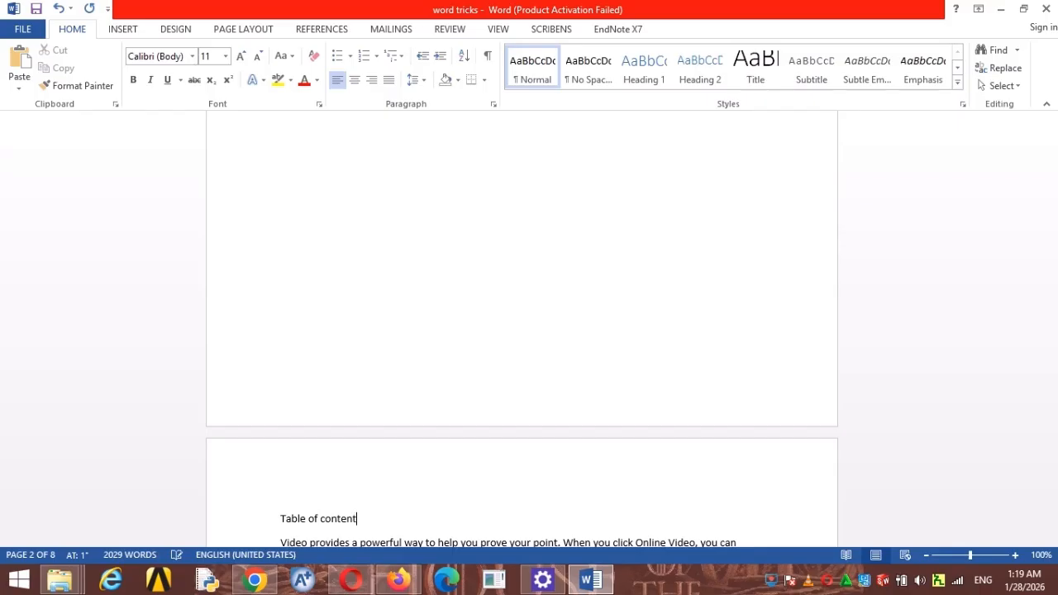
pyautogui.write(' of content')
pyautogui.press('Return')
pyautogui.scroll(-3, 441, 278)
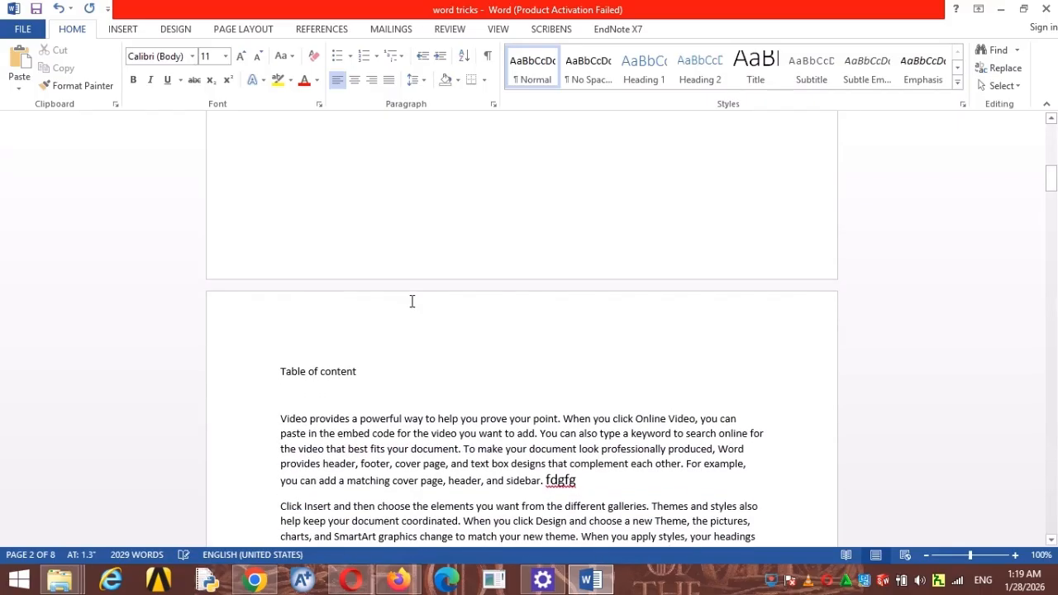
# Move the "Table of content" line from page 2 to the blank first page and center it.
pyautogui.moveTo(344, 379); pyautogui.dragTo(281, 372)
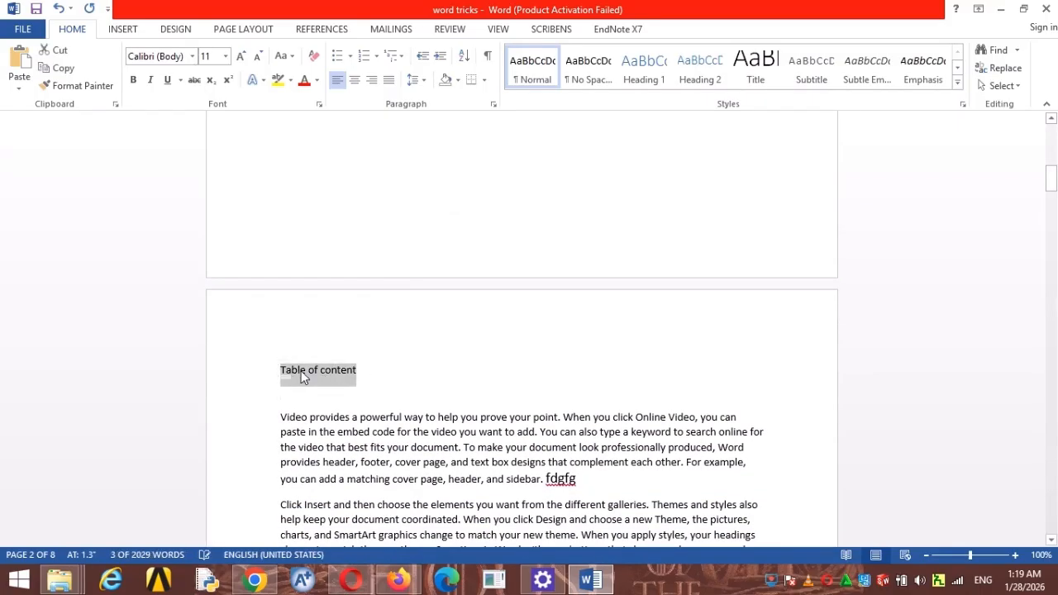
pyautogui.rightClick(303, 378)
pyautogui.click(333, 147)
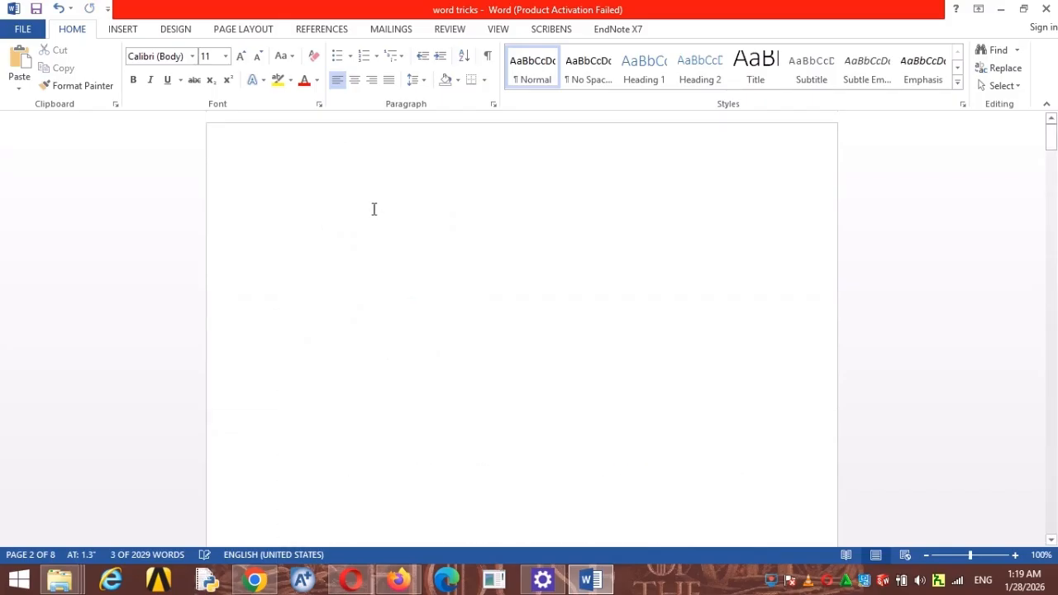
pyautogui.rightClick(291, 208)
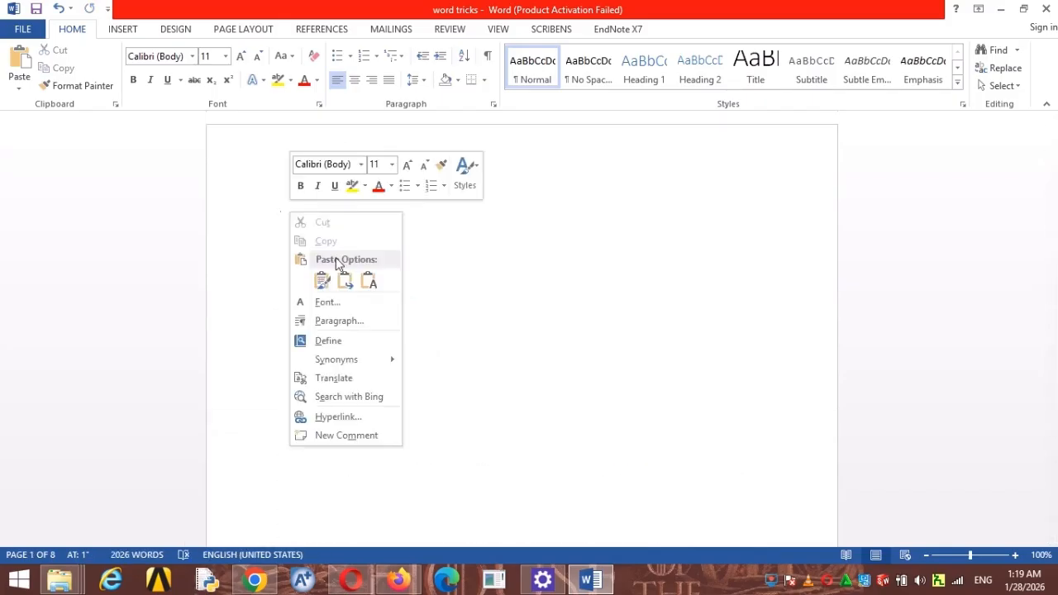
pyautogui.click(324, 275)
pyautogui.moveTo(359, 206); pyautogui.dragTo(273, 208)
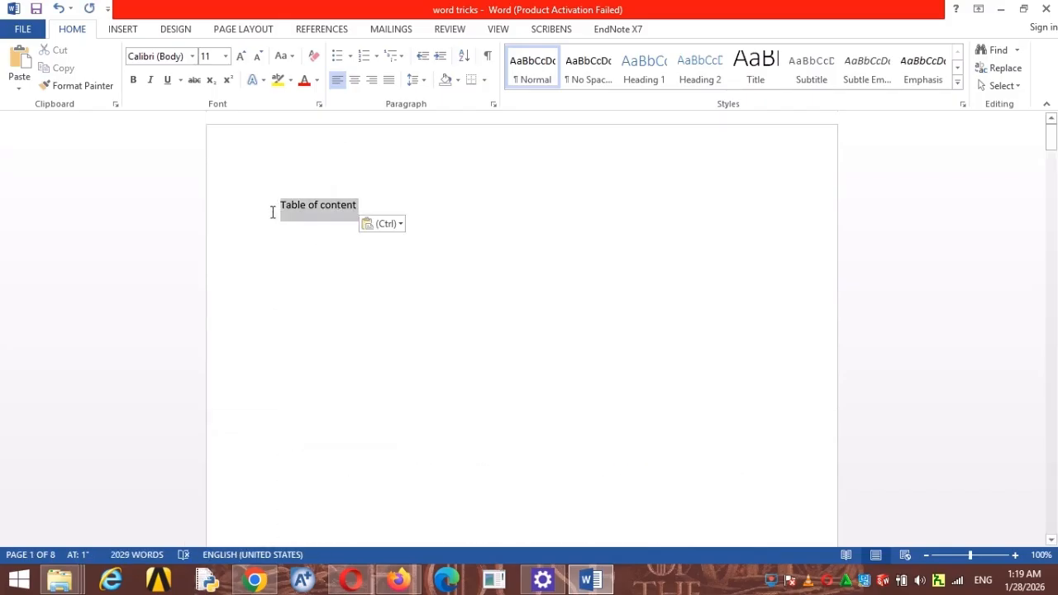
pyautogui.click(355, 80)
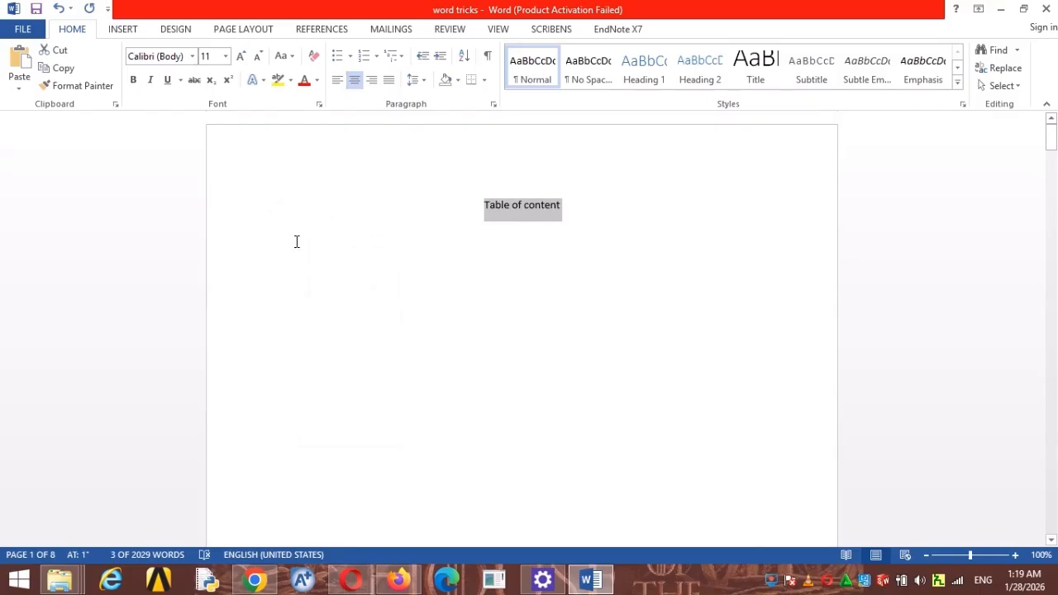
# Below the heading, write a left-aligned "Chapter 1" entry with a row of manual dots ending in page number 1.
pyautogui.click(584, 200)
pyautogui.press('Return')
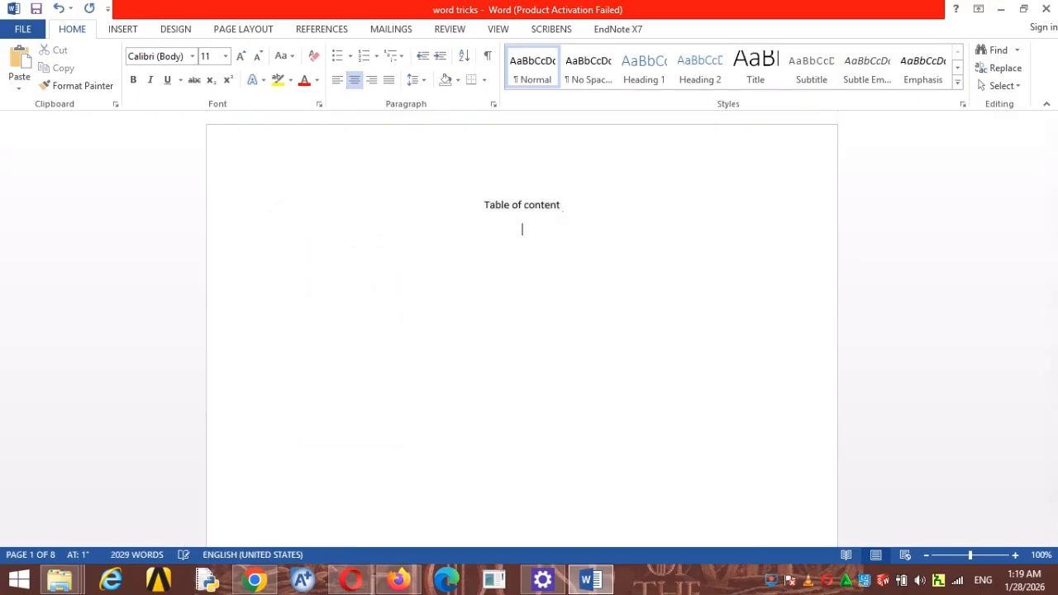
pyautogui.doubleClick(278, 231)
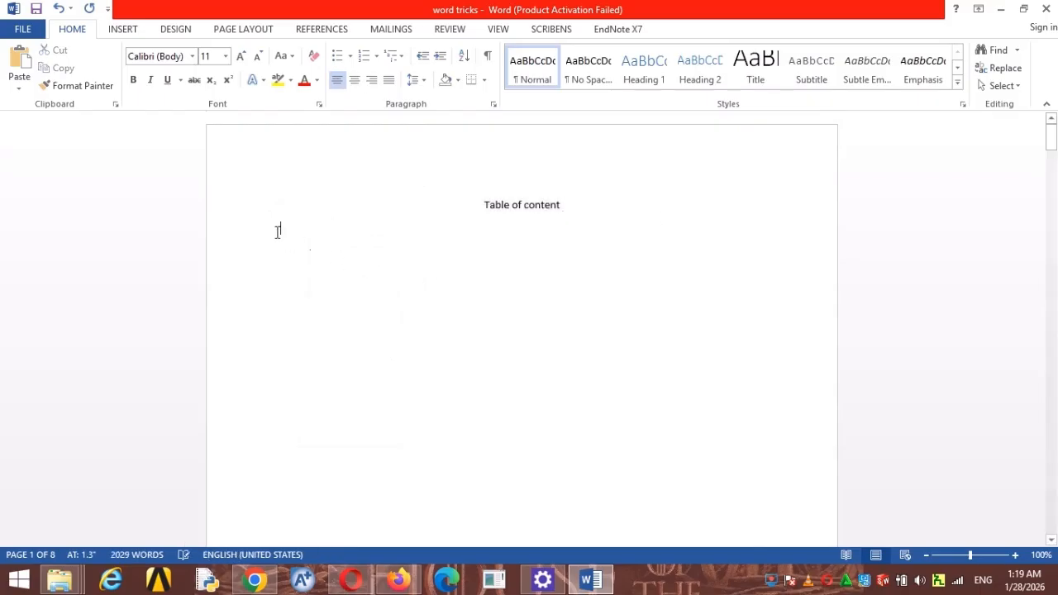
pyautogui.write('chap')
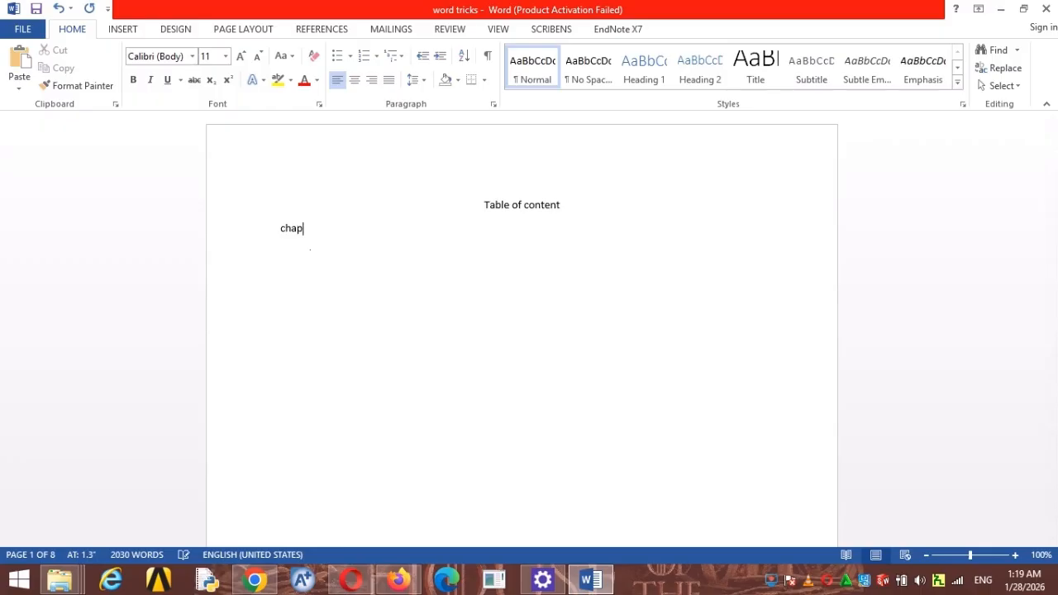
pyautogui.write('ter 1 ................................................................................')
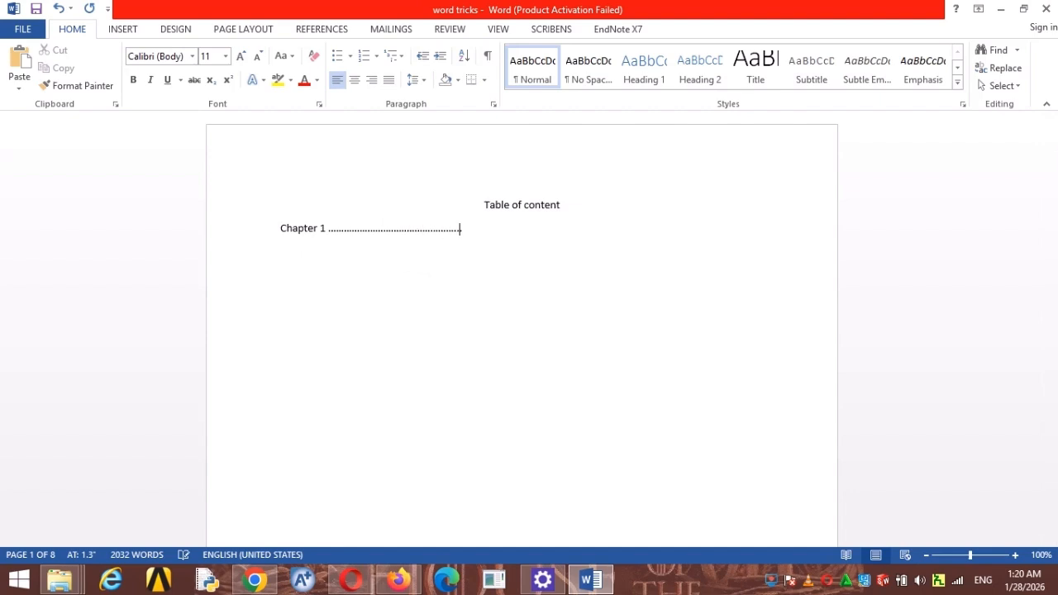
pyautogui.write('......................................')
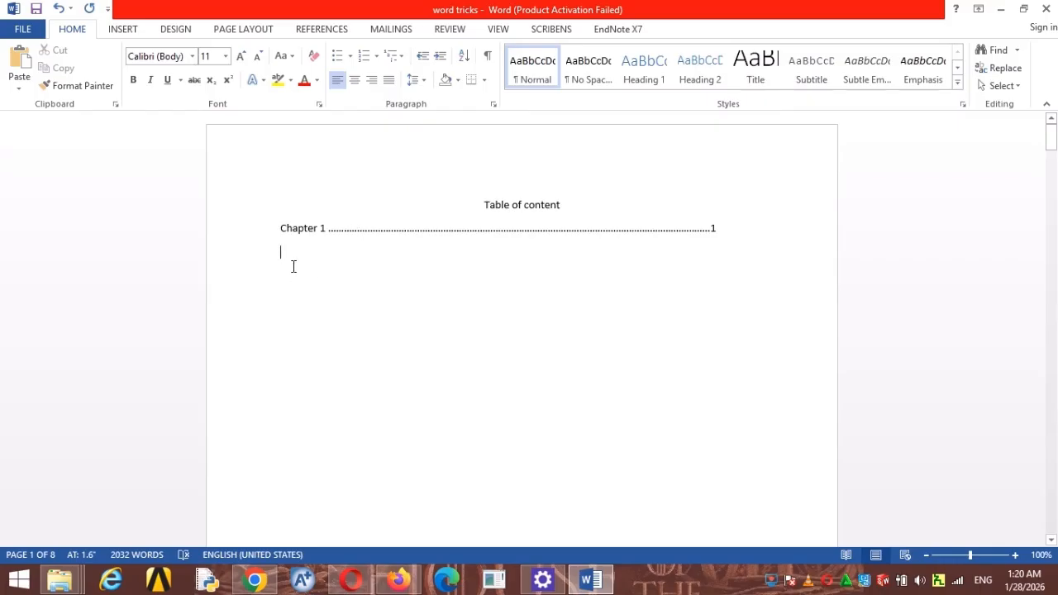
# Delete the manual "Table of content" heading and its Chapter 1 entry from page 1.
pyautogui.moveTo(725, 239); pyautogui.dragTo(479, 216)
pyautogui.press('Delete')
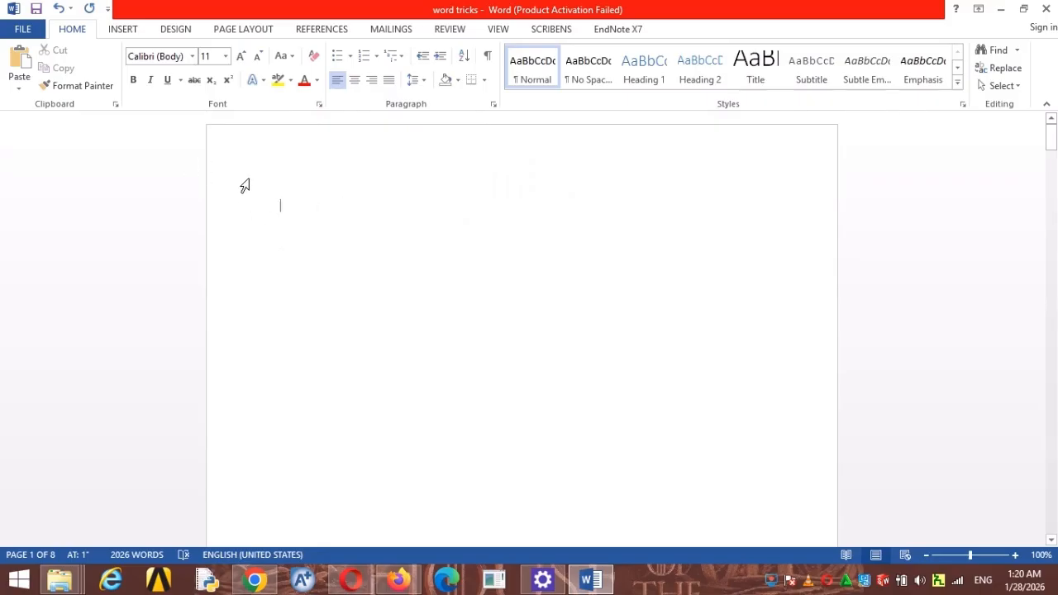
# Add a new line reading "Chapter 1" above the first paragraph on page 2.
pyautogui.scroll(-2, 285, 200)
pyautogui.scroll(-10, 285, 200)
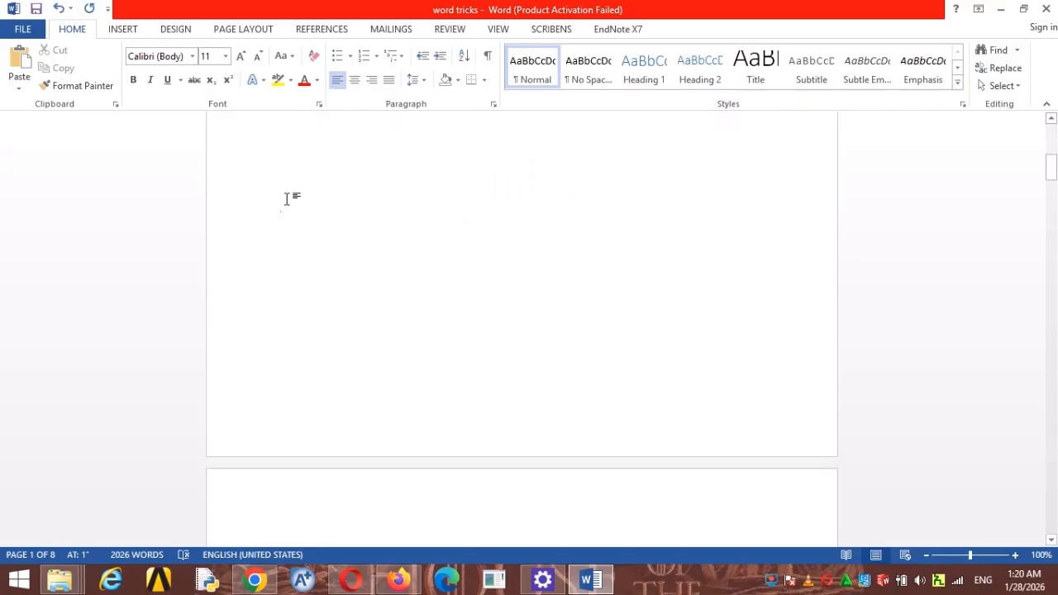
pyautogui.scroll(-2, 389, 246)
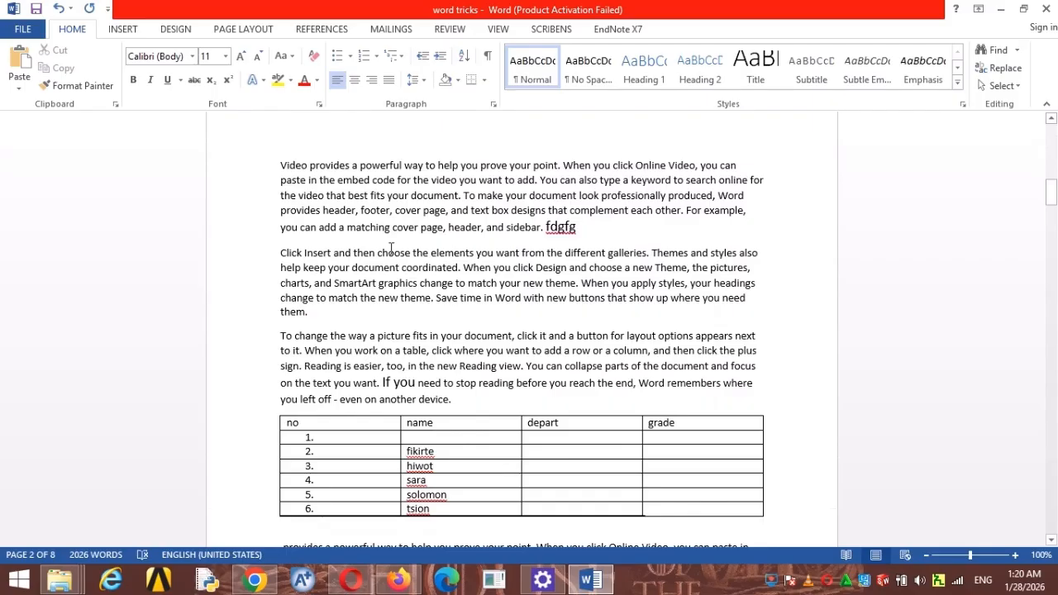
pyautogui.scroll(2, 405, 260)
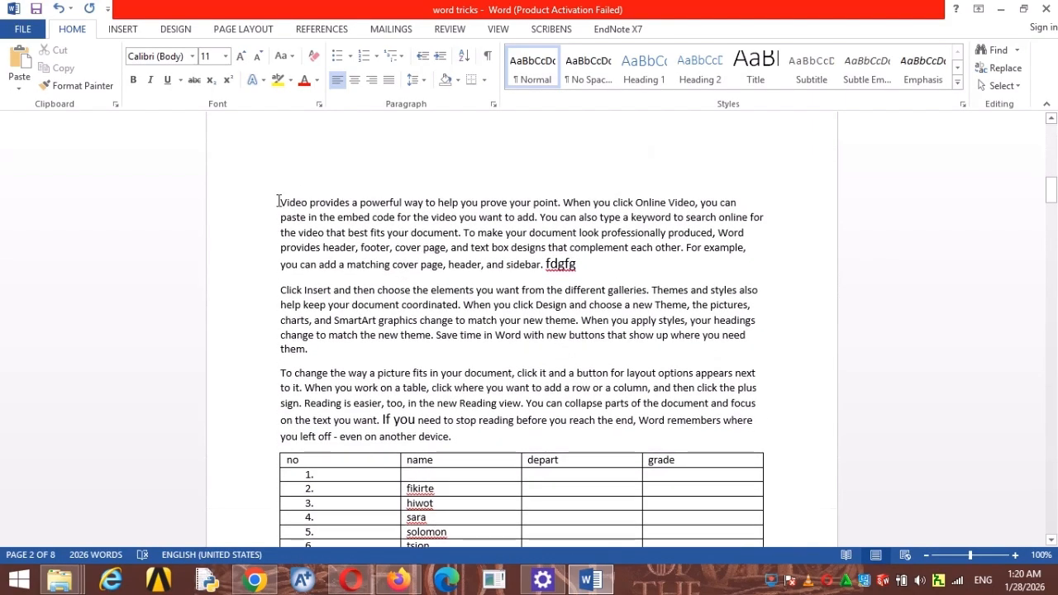
pyautogui.click(280, 203)
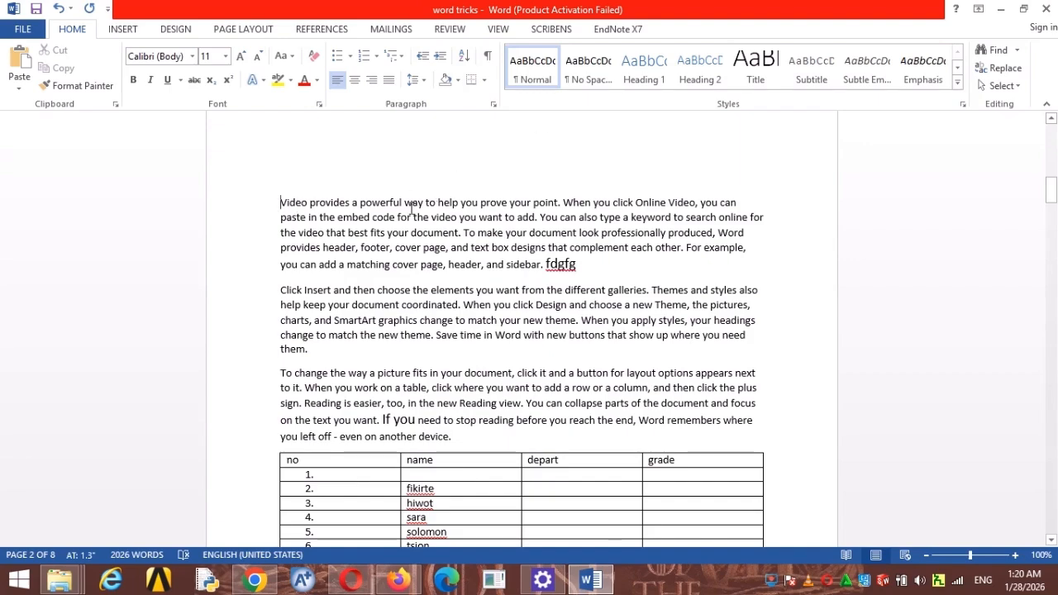
pyautogui.scroll(-15, 497, 332)
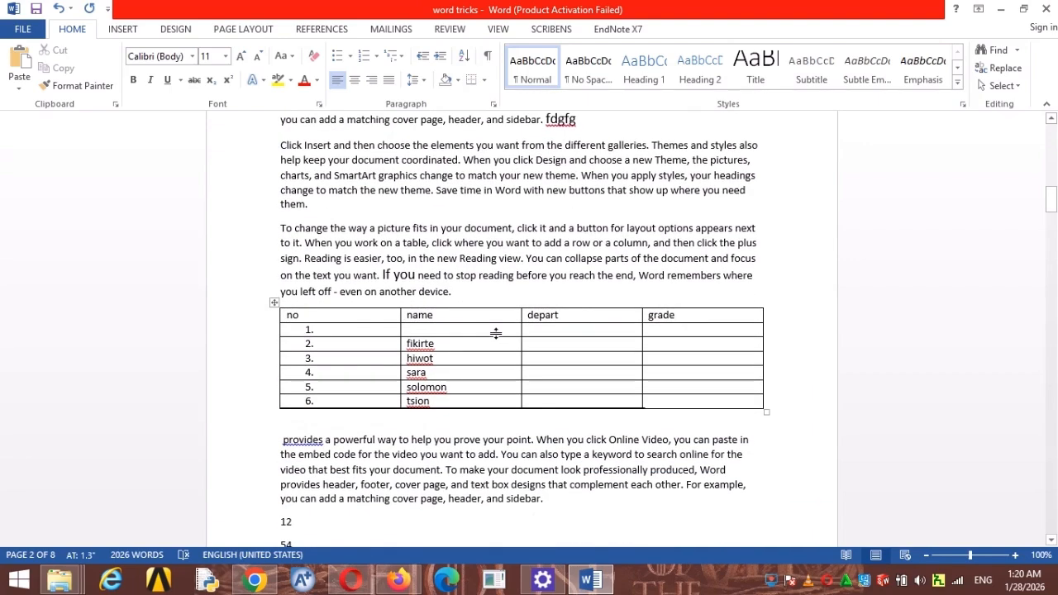
pyautogui.scroll(-20, 497, 331)
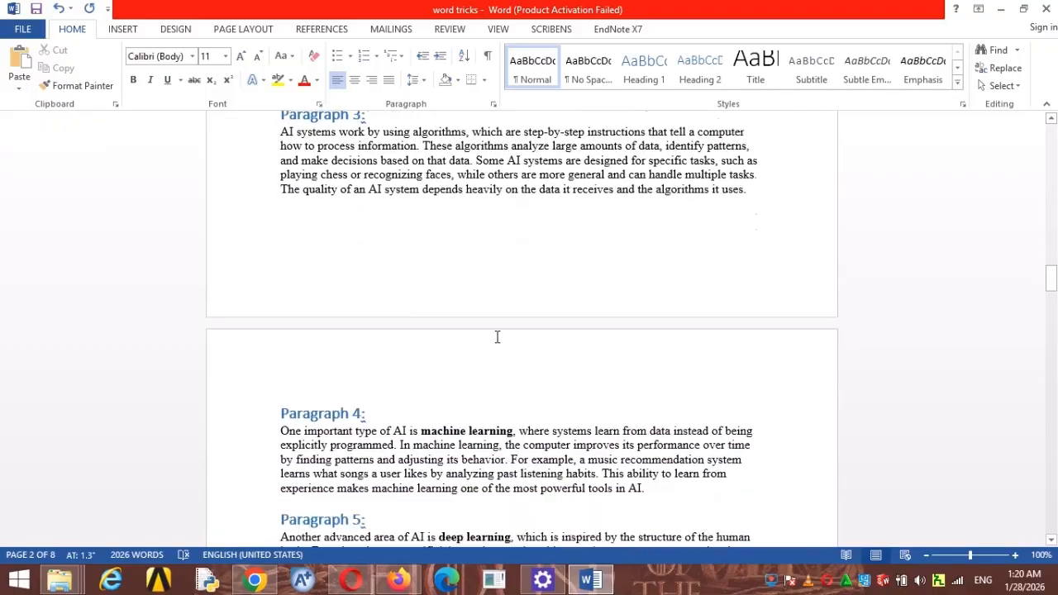
pyautogui.scroll(-5, 497, 336)
pyautogui.scroll(20, 500, 334)
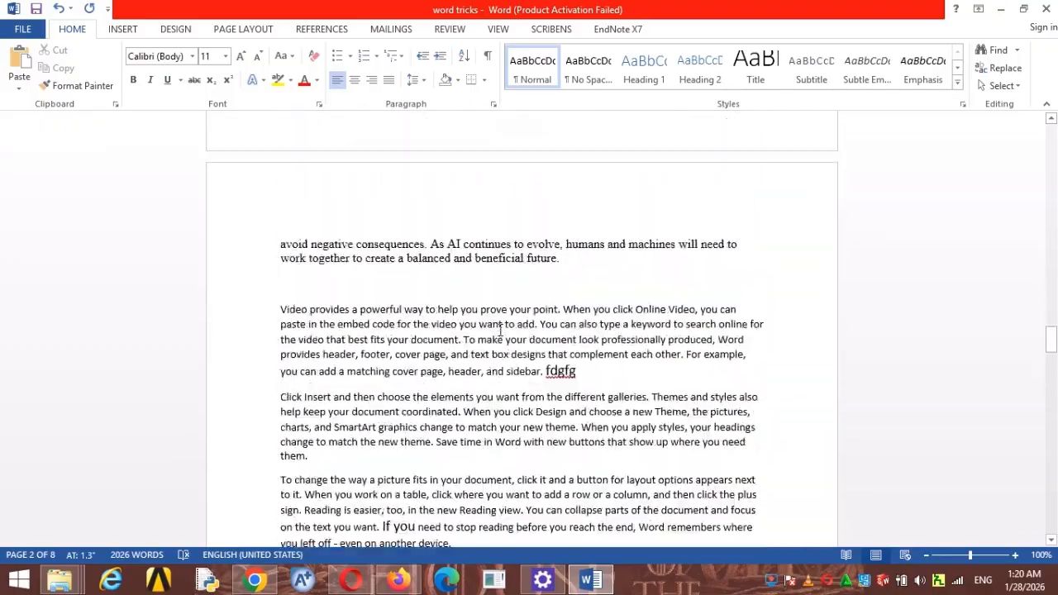
pyautogui.scroll(20, 503, 332)
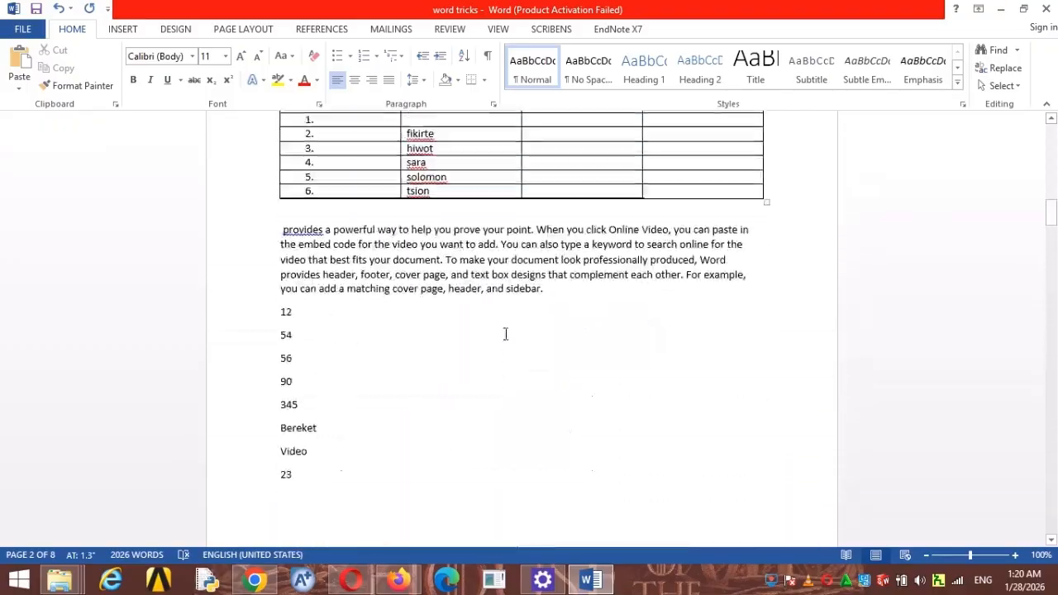
pyautogui.scroll(-10, 506, 338)
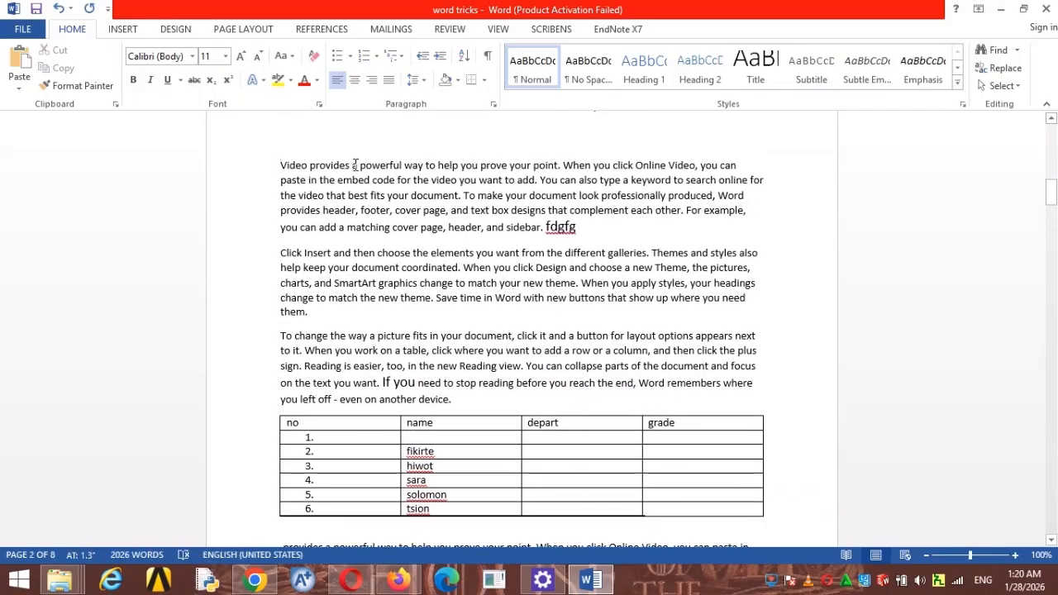
pyautogui.press('Return')
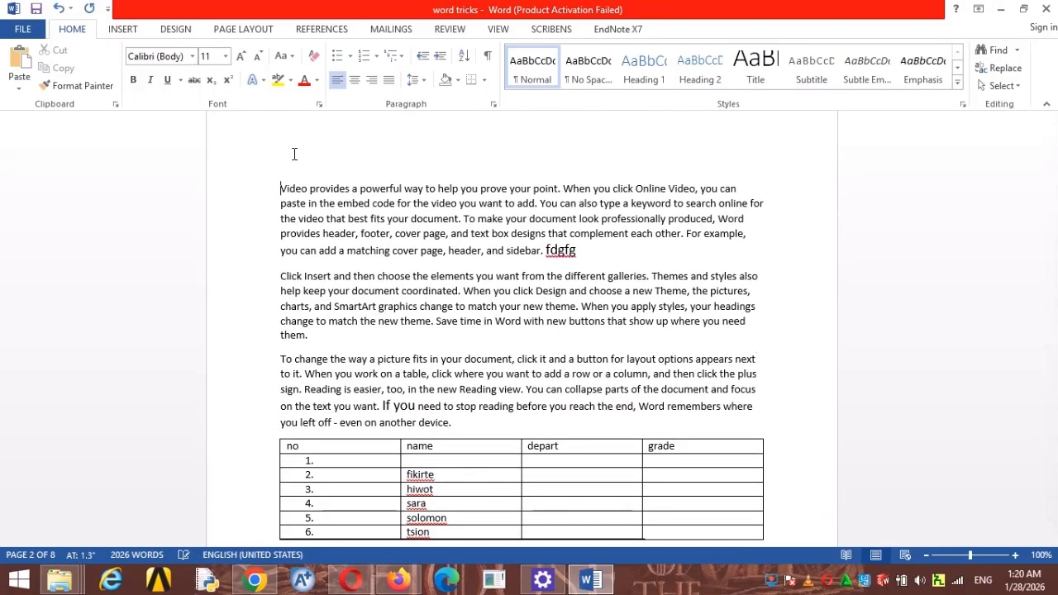
pyautogui.write('chapter 1')
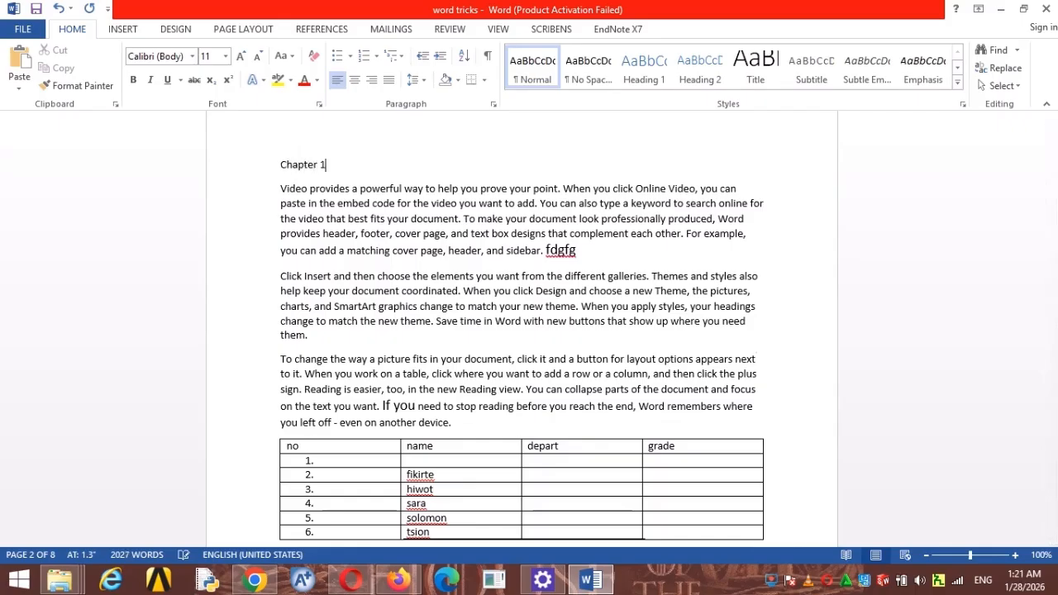
# Apply the Heading 1 style to the "Chapter 1" line and center it.
pyautogui.moveTo(338, 166); pyautogui.dragTo(279, 166)
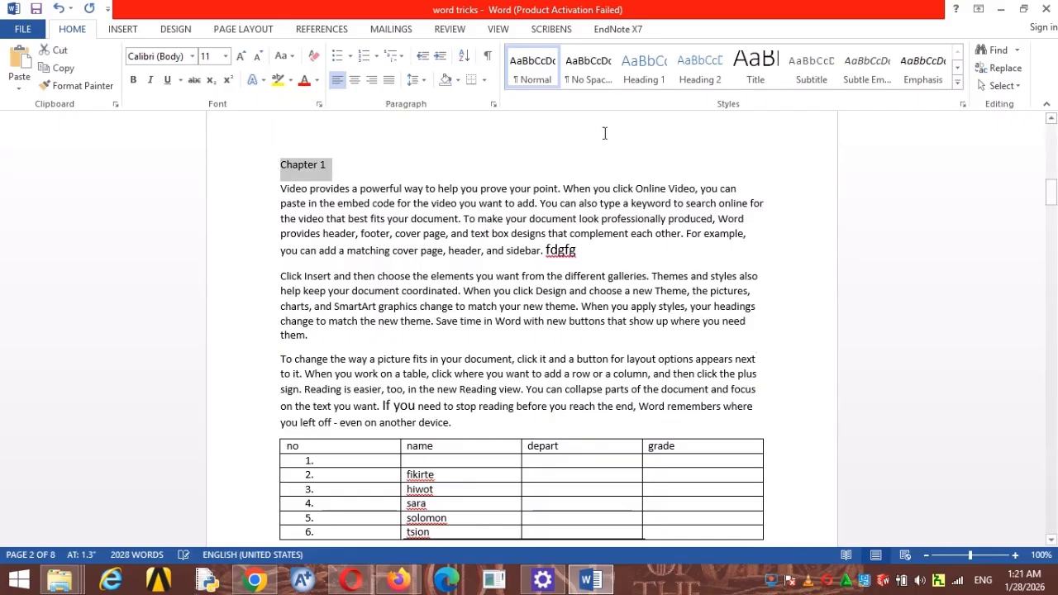
pyautogui.click(643, 71)
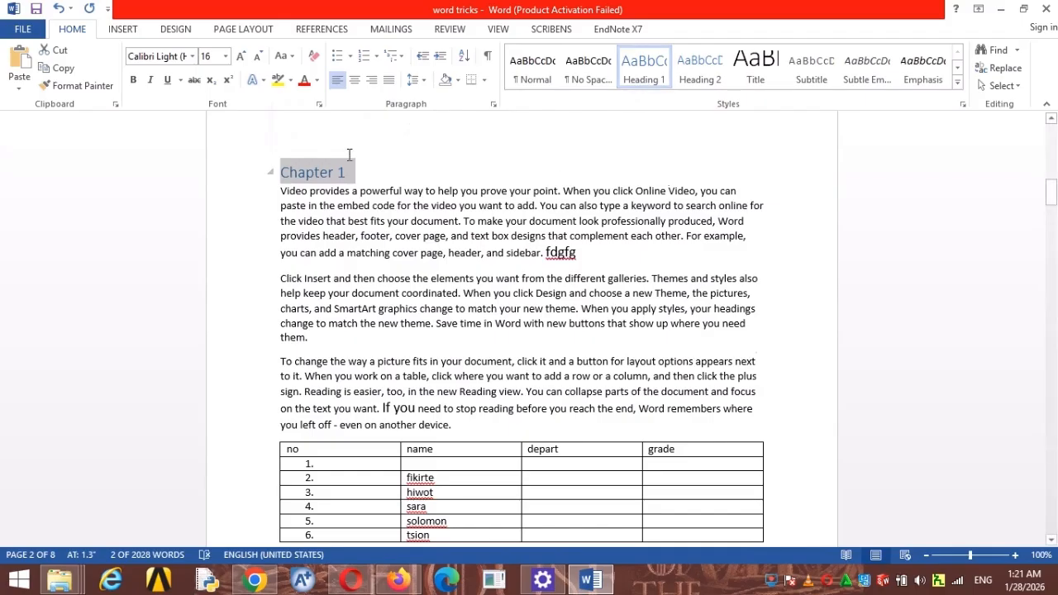
pyautogui.click(356, 81)
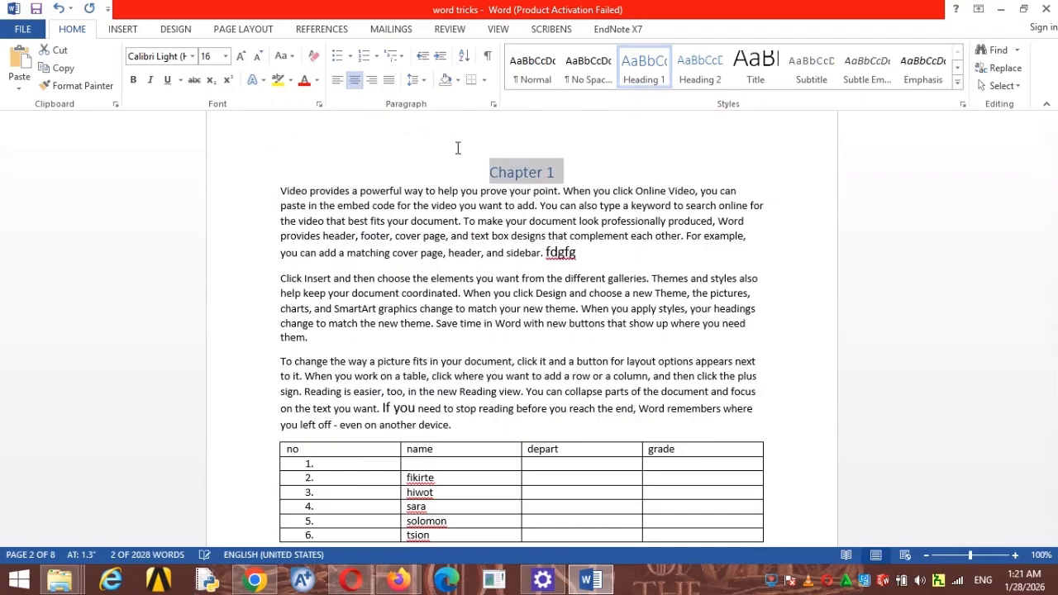
pyautogui.click(570, 177)
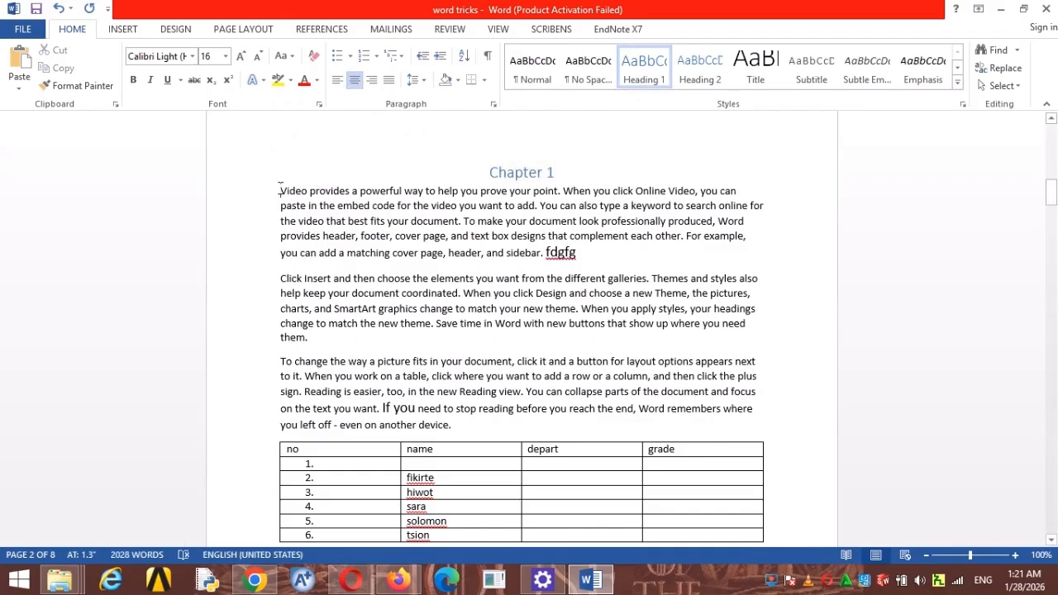
# Add an "introduction" line between the Chapter 1 heading and the first paragraph, and style it as Heading 1.
pyautogui.click(280, 191)
pyautogui.press('Return')
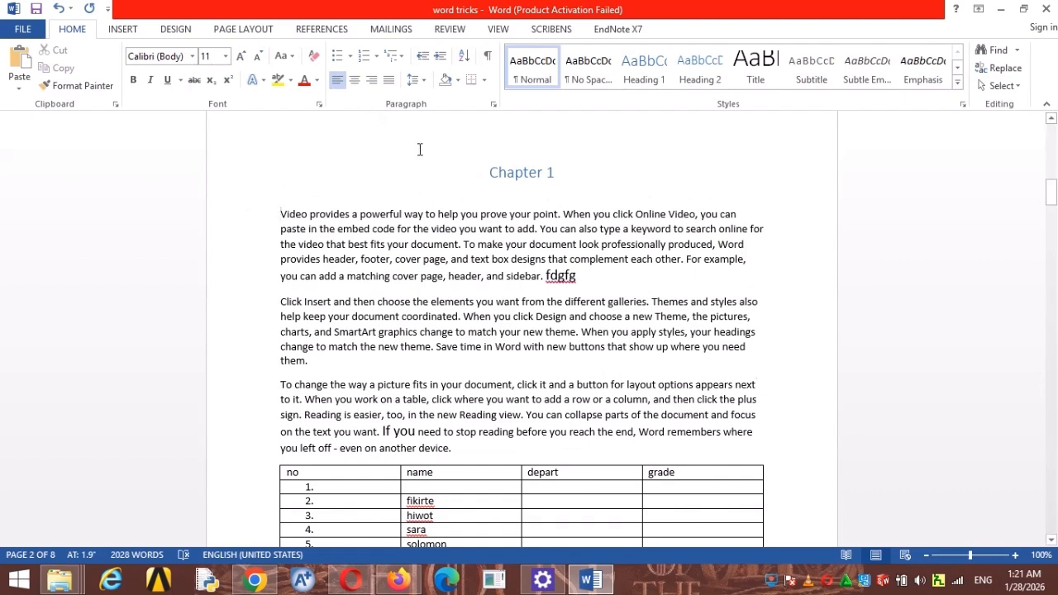
pyautogui.click(278, 192)
pyautogui.write('int')
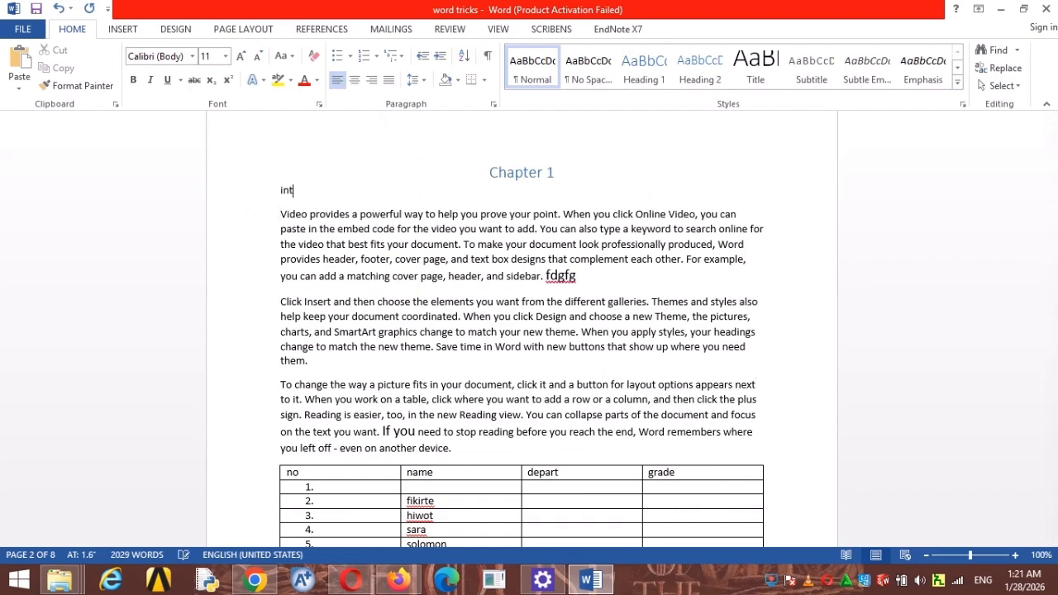
pyautogui.write('rosuction')
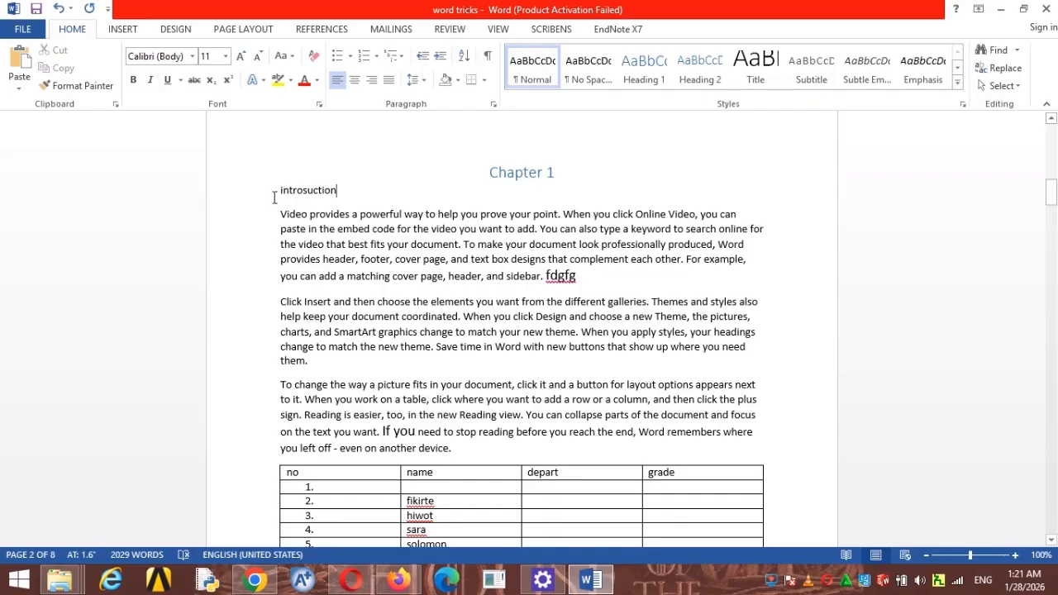
pyautogui.moveTo(345, 191); pyautogui.dragTo(279, 192)
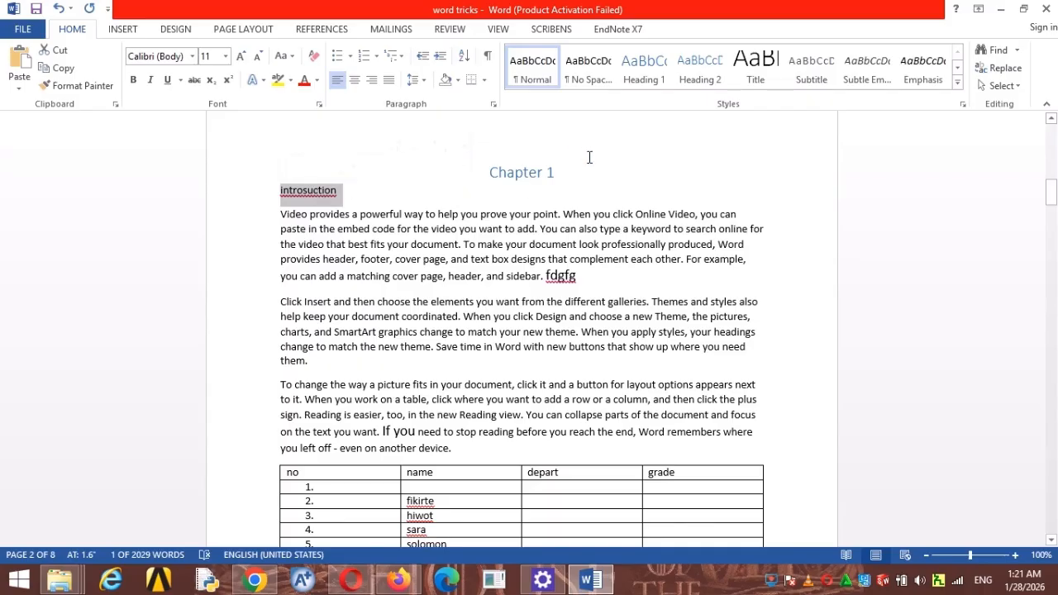
pyautogui.click(650, 74)
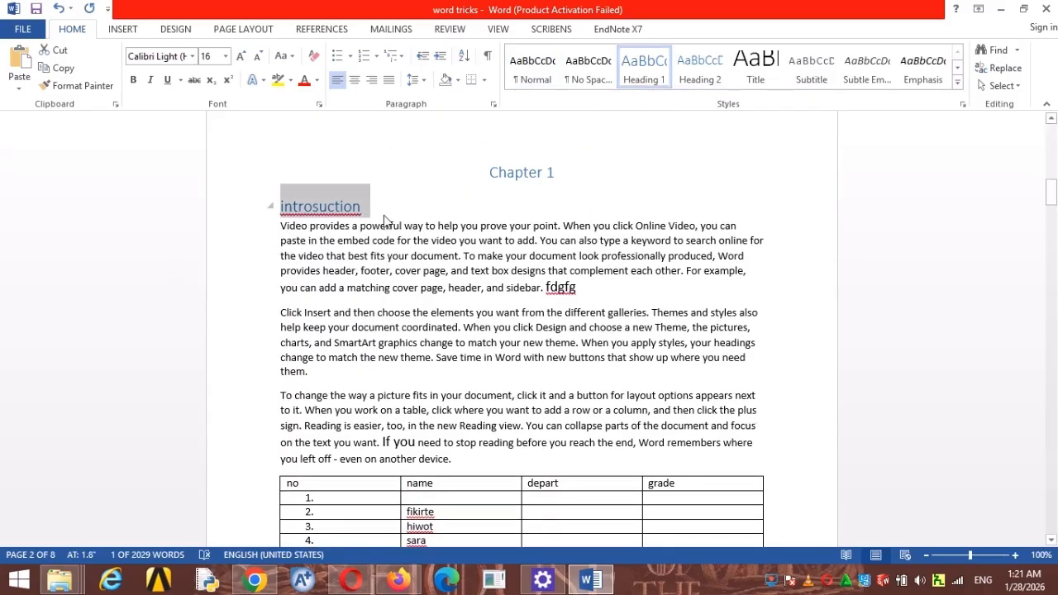
pyautogui.click(321, 208)
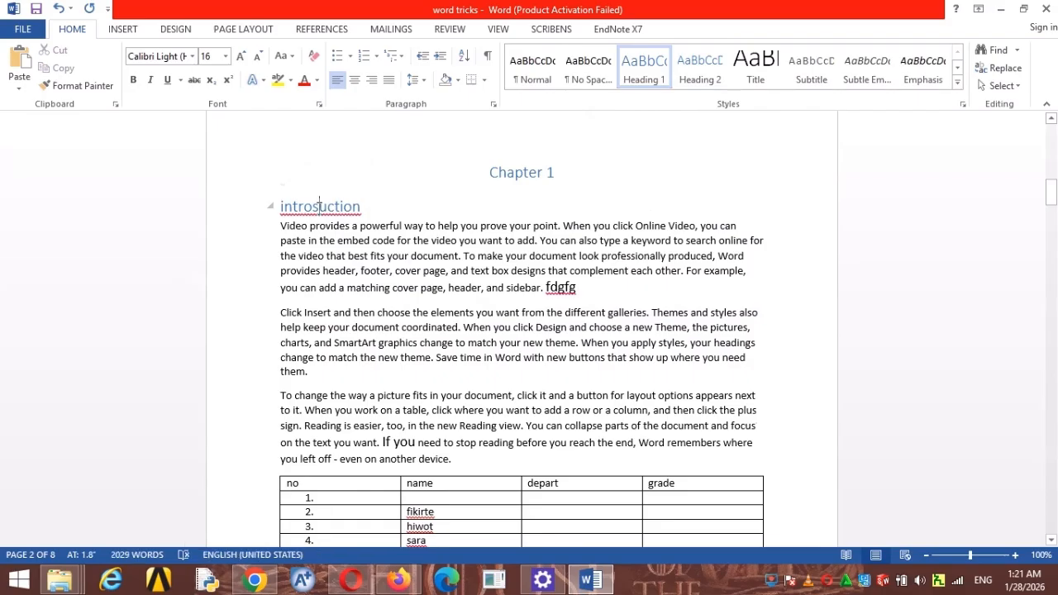
pyautogui.press('BackSpace')
pyautogui.write('d')
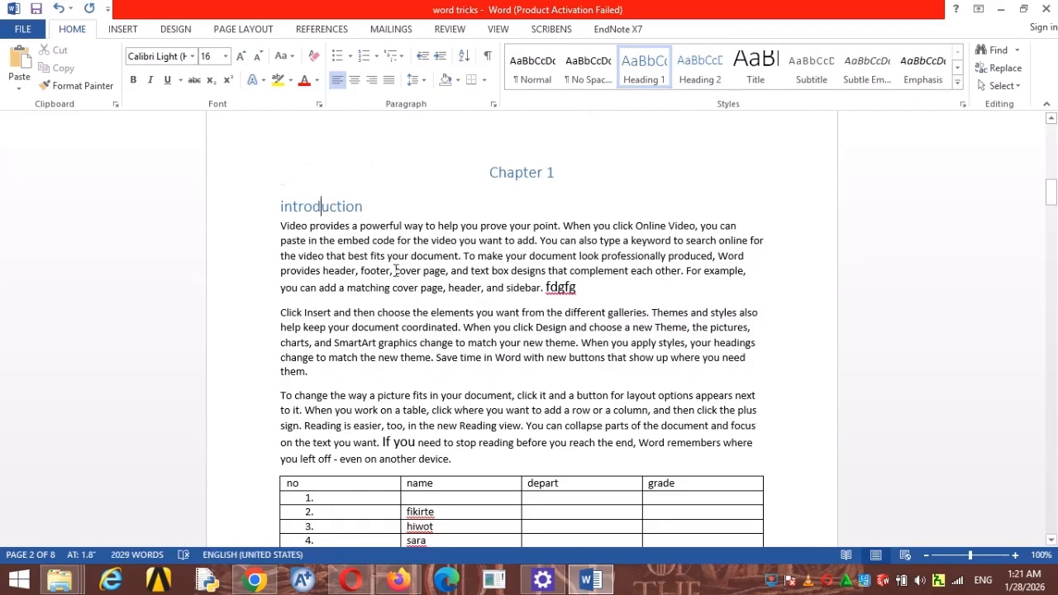
# Add an "objective" line above the paragraph that follows the name table on page 2, and style it as Heading 1.
pyautogui.scroll(-3, 396, 270)
pyautogui.scroll(-7, 408, 216)
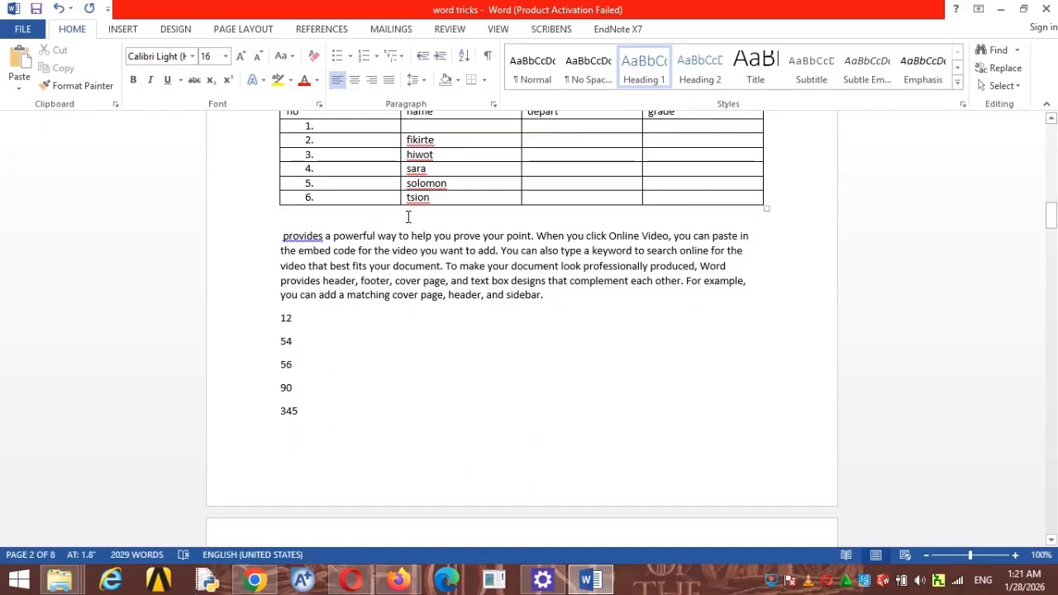
pyautogui.click(281, 235)
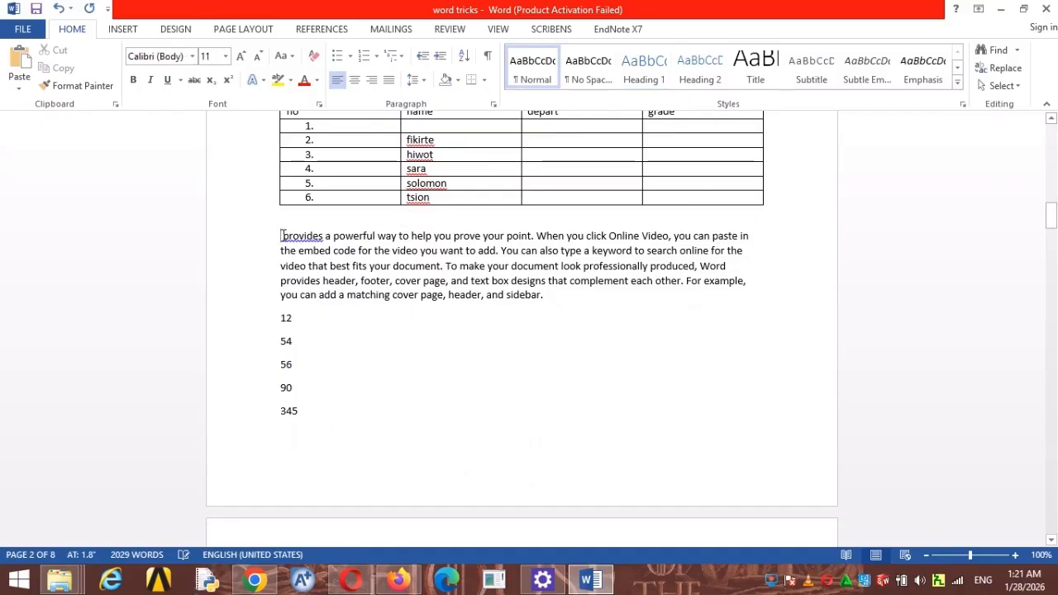
pyautogui.press('Return')
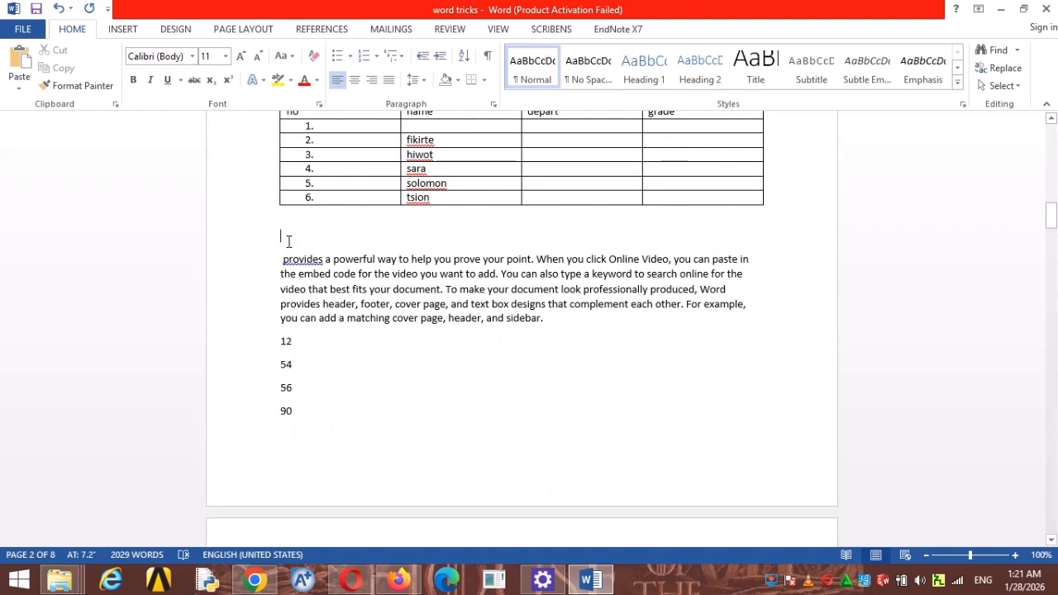
pyautogui.write('objective')
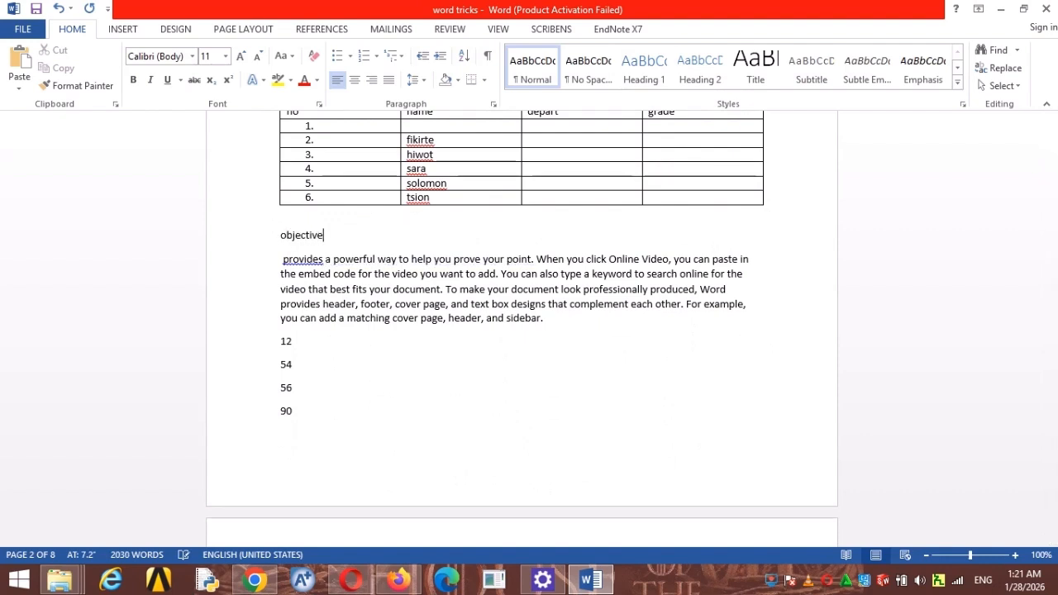
pyautogui.moveTo(336, 236); pyautogui.dragTo(278, 237)
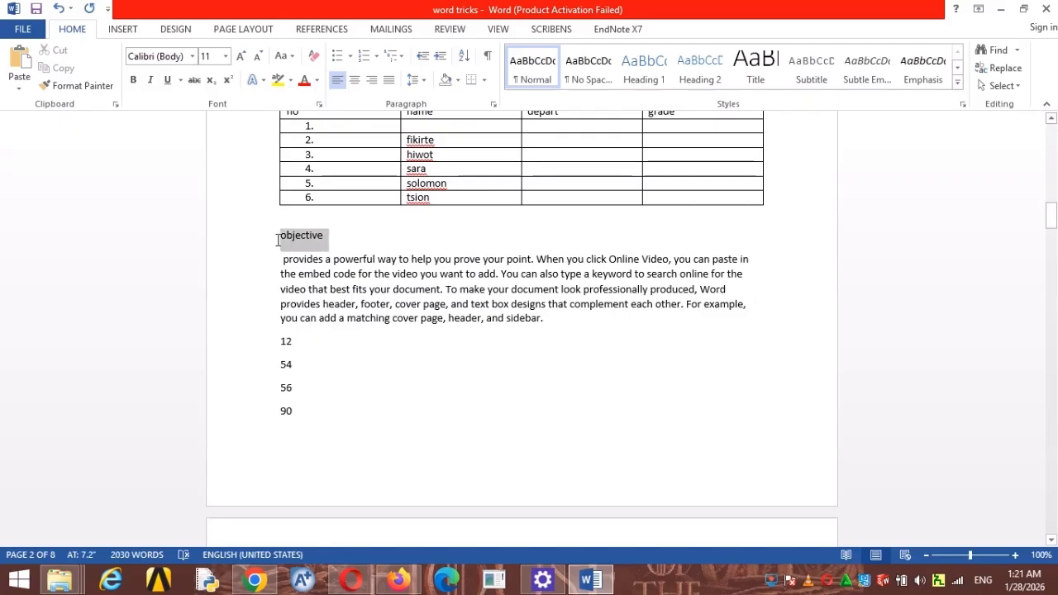
pyautogui.click(637, 73)
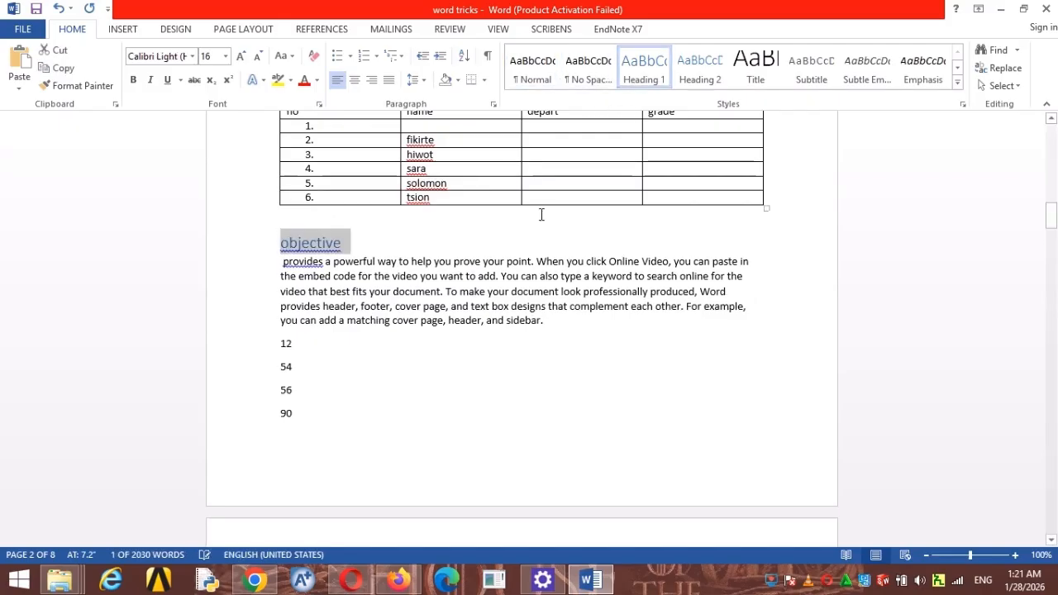
# Add a "Specific objective" line directly below the Objective heading and style it as Heading 2.
pyautogui.scroll(-6, 444, 290)
pyautogui.scroll(6, 444, 289)
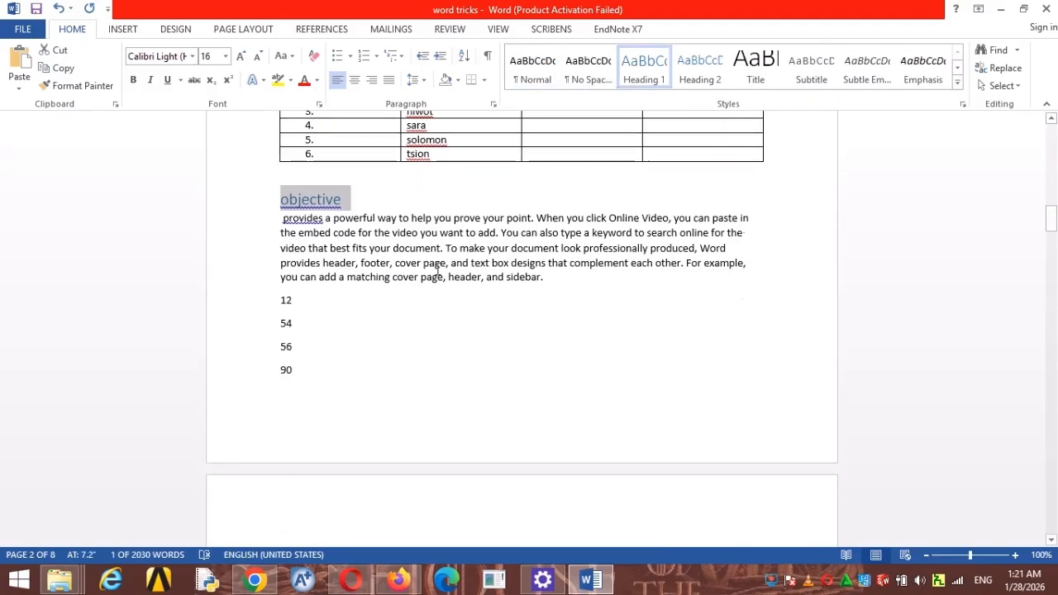
pyautogui.click(383, 207)
pyautogui.press('Return')
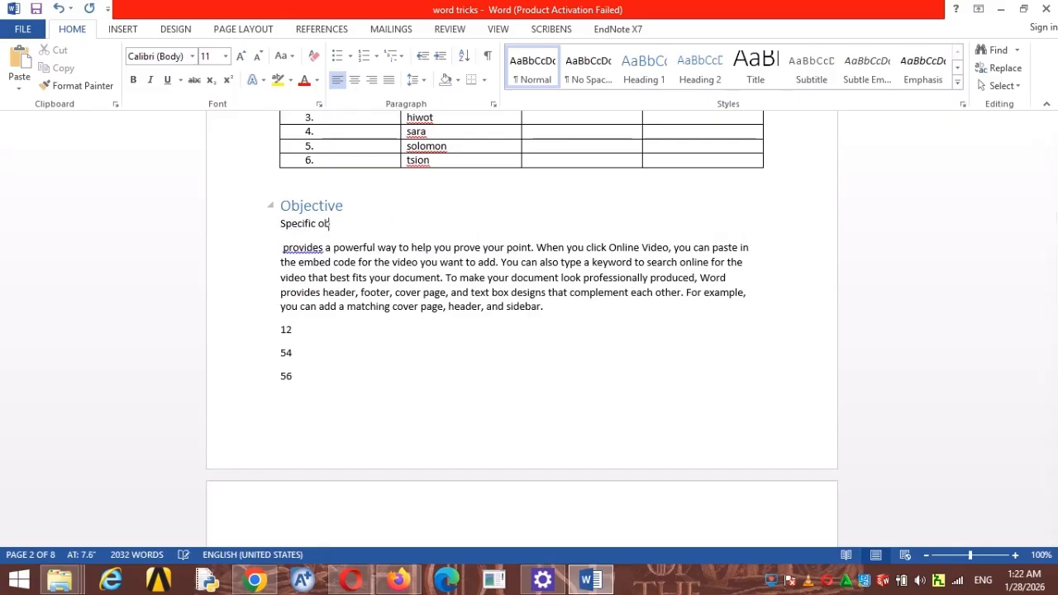
pyautogui.write('Specific objective')
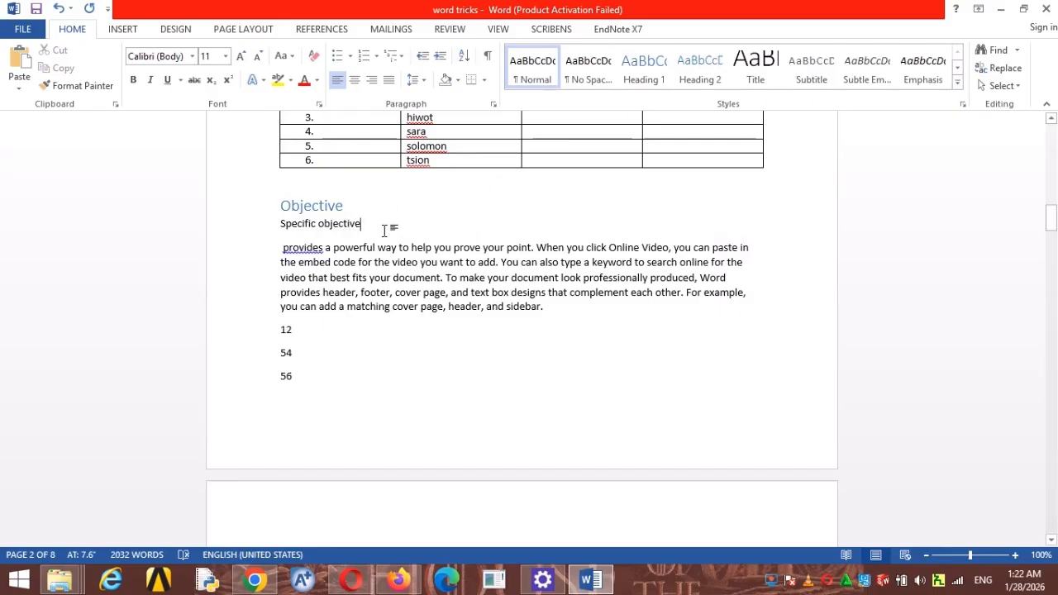
pyautogui.moveTo(384, 231); pyautogui.dragTo(281, 224)
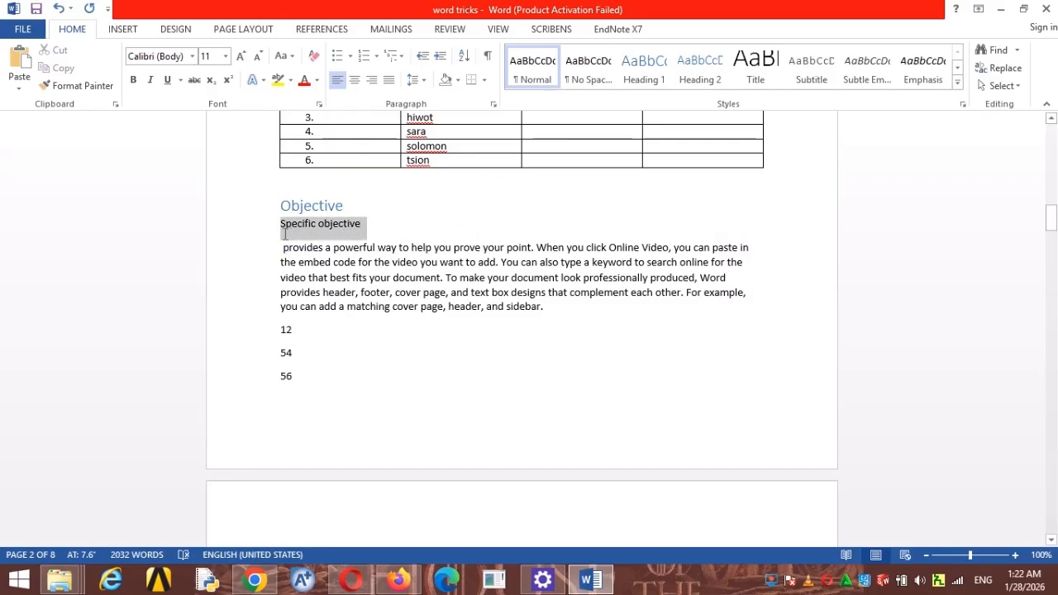
pyautogui.click(694, 74)
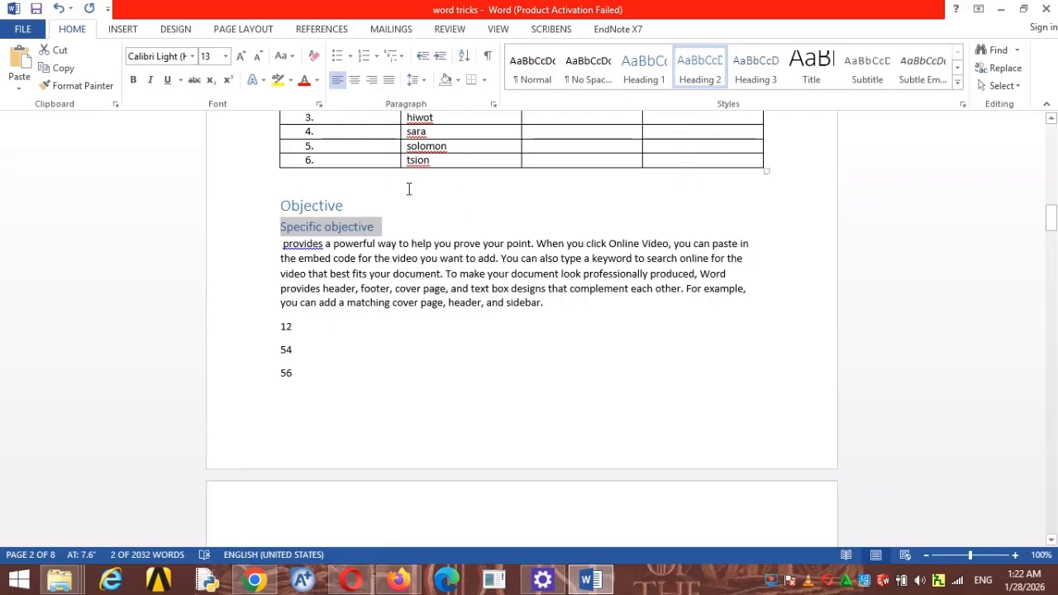
# Add a "Chapter 2" line above the PARAGRAPH 1 heading on page 3 and style it as Heading 1.
pyautogui.scroll(-6, 408, 189)
pyautogui.scroll(-2, 406, 189)
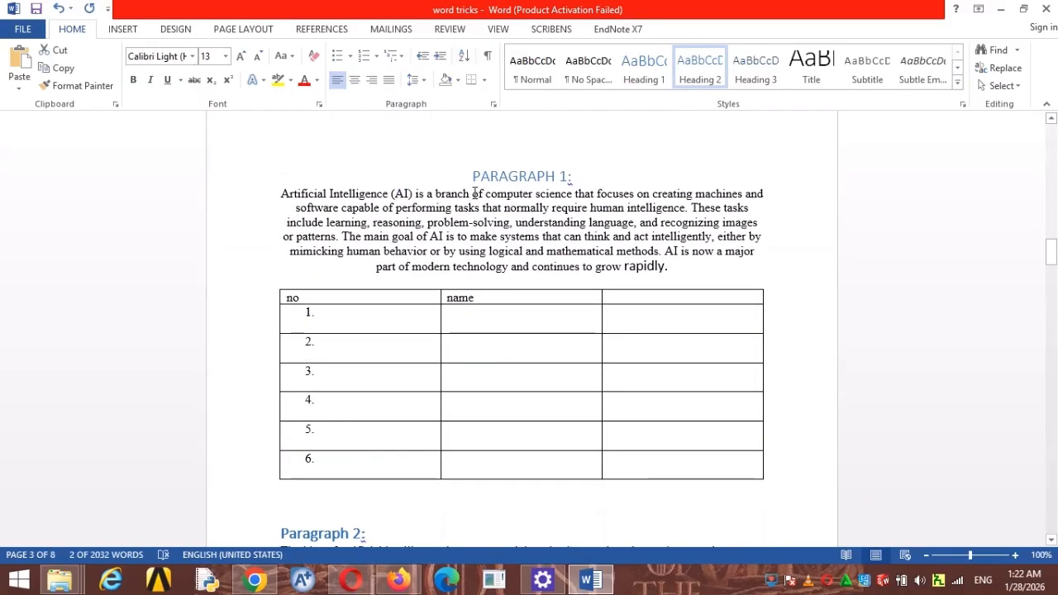
pyautogui.scroll(2, 479, 208)
pyautogui.click(479, 207)
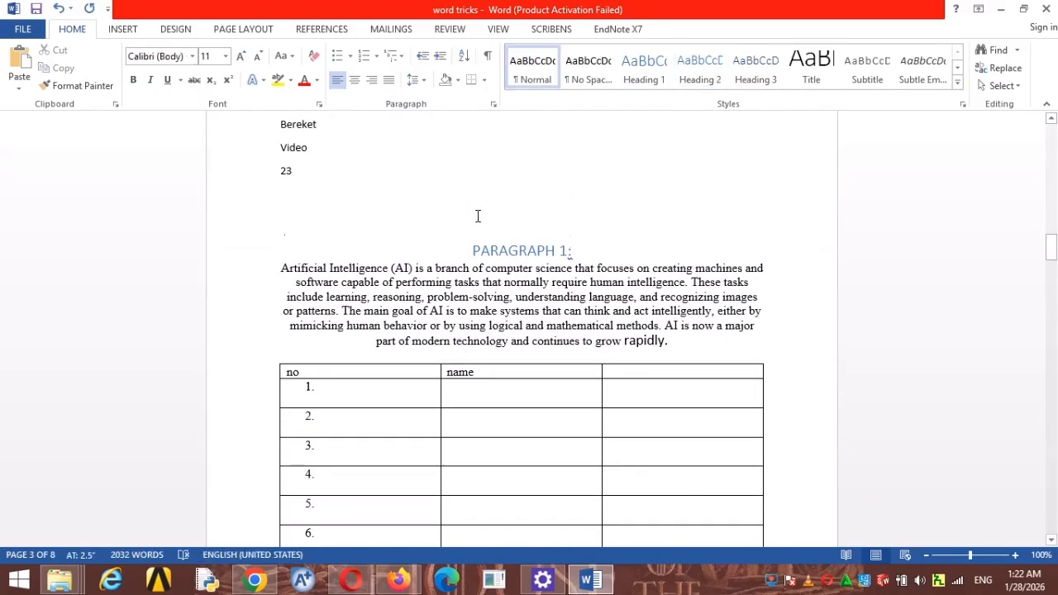
pyautogui.write('cha')
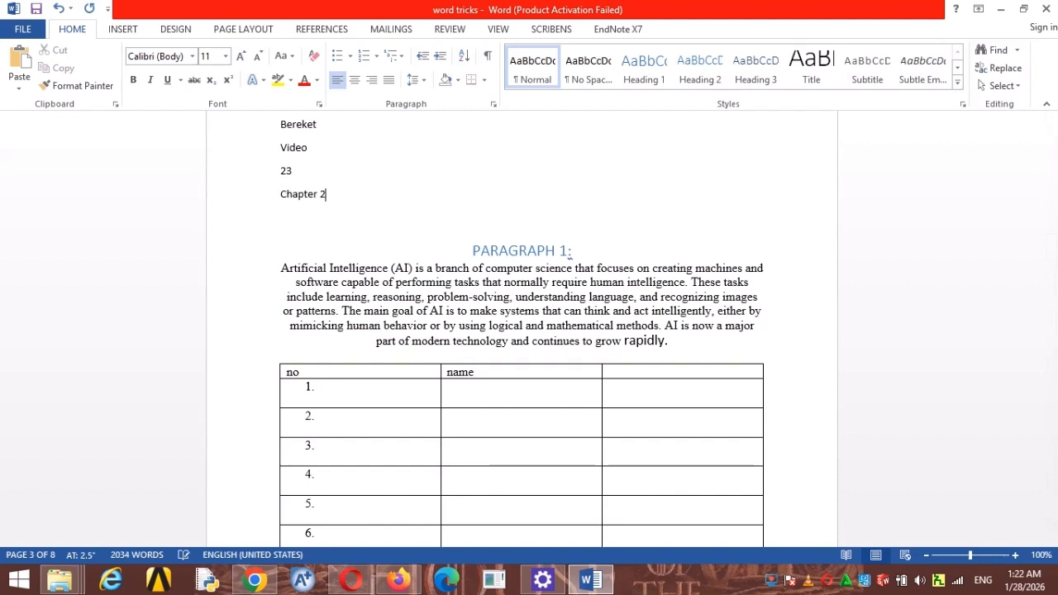
pyautogui.moveTo(325, 207); pyautogui.dragTo(299, 204)
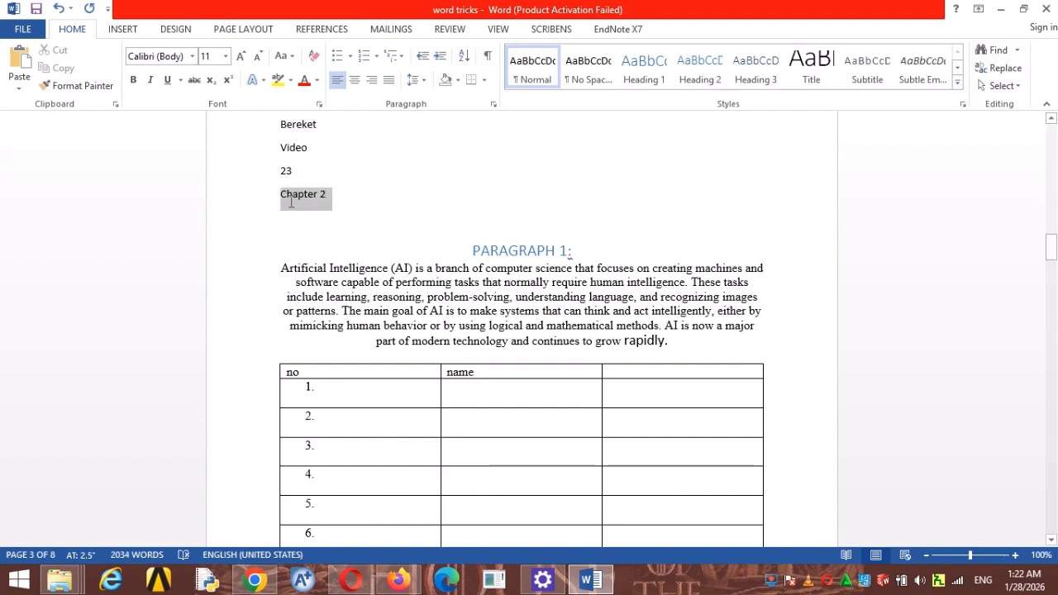
pyautogui.click(643, 69)
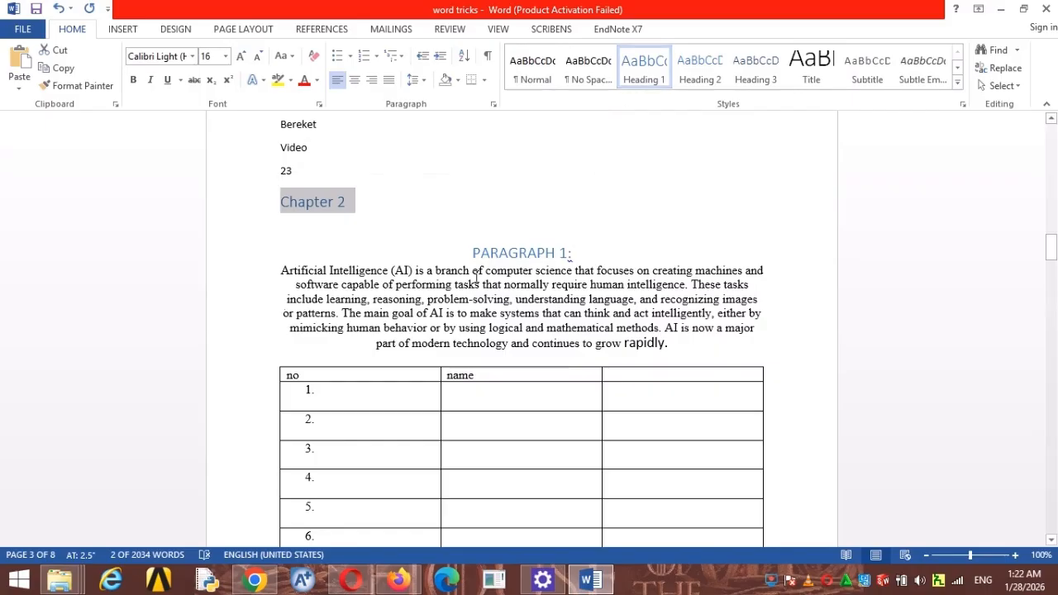
# Apply the Heading 1 style to the "PARAGRAPH 1:" line below the Chapter 2 heading.
pyautogui.scroll(-10, 477, 277)
pyautogui.scroll(3, 406, 251)
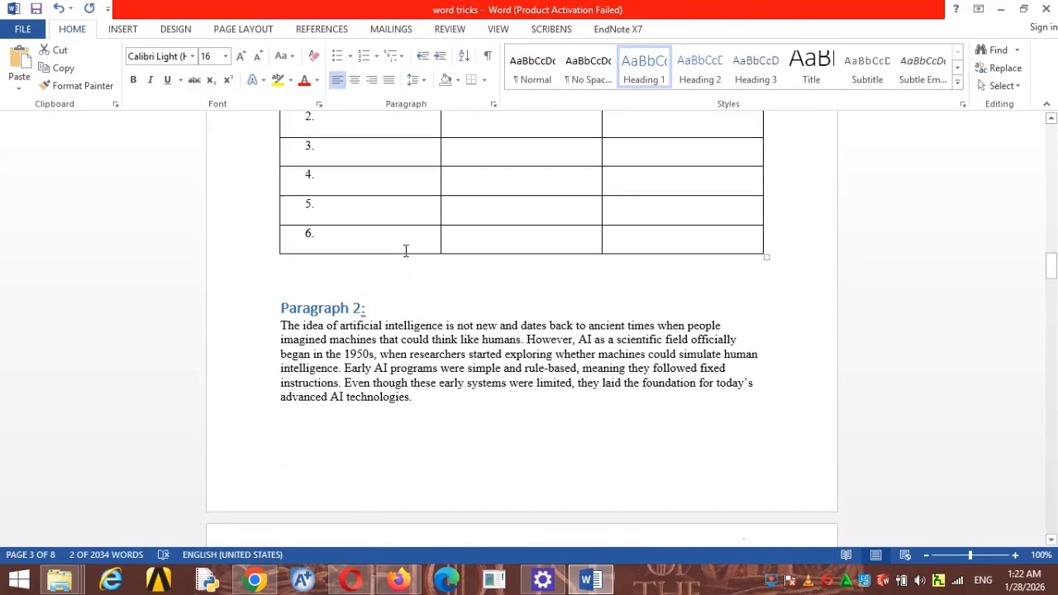
pyautogui.scroll(6, 529, 253)
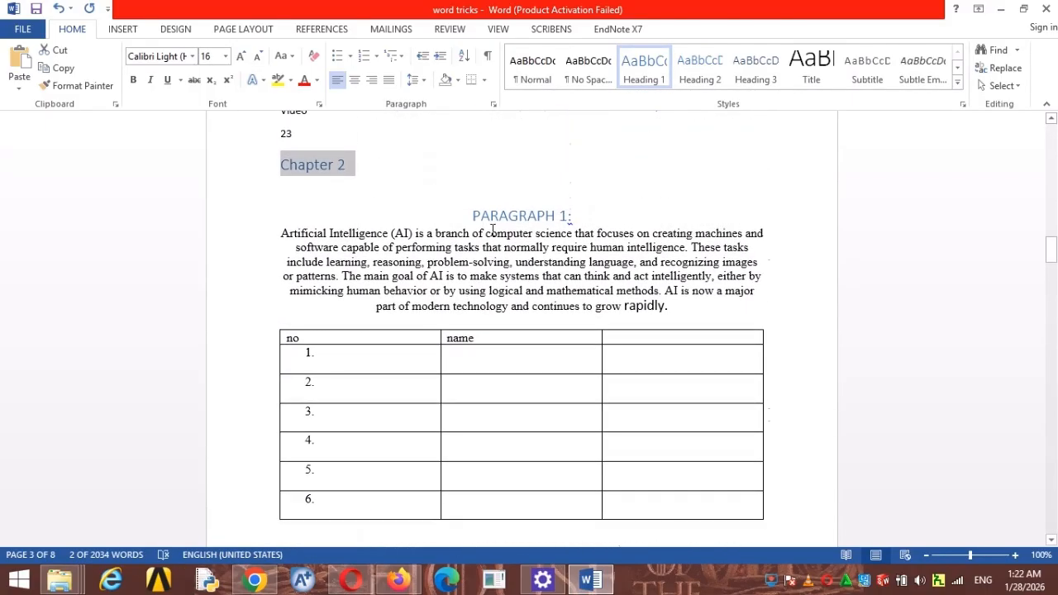
pyautogui.moveTo(473, 216); pyautogui.dragTo(572, 216)
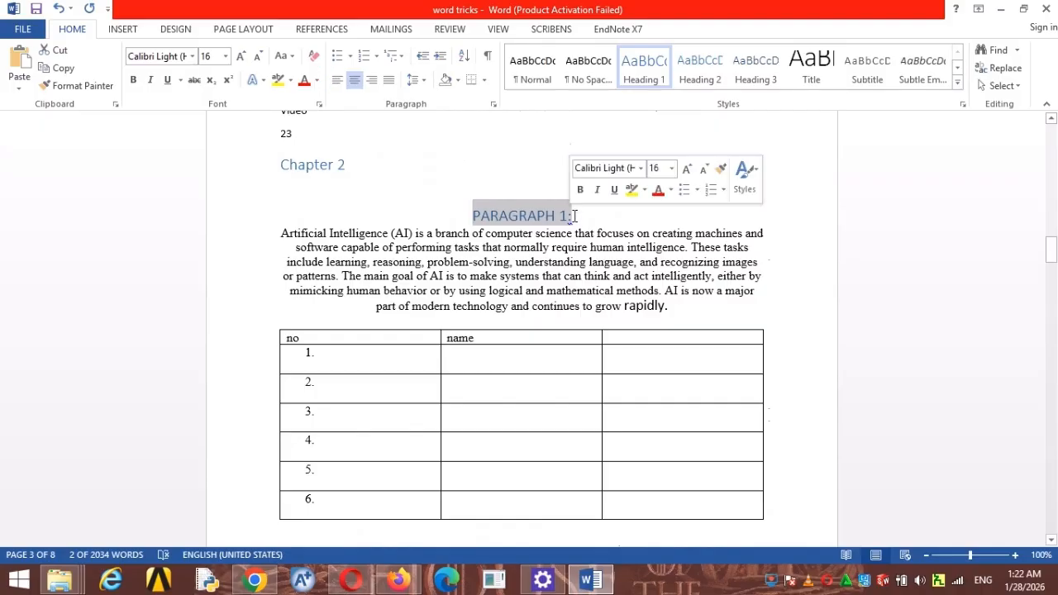
pyautogui.click(648, 78)
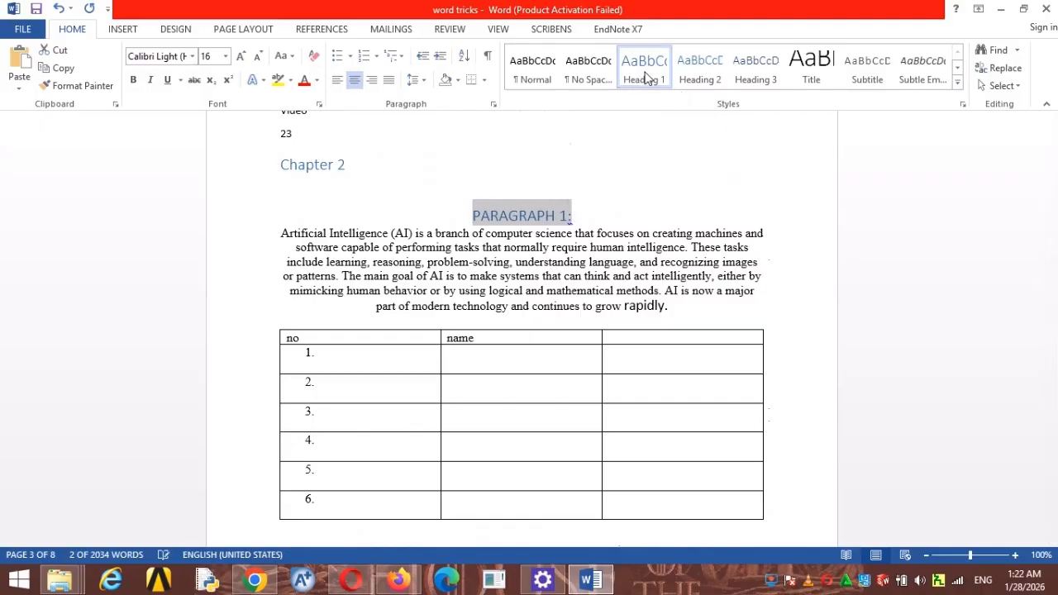
# Apply the Heading 2 style to the "Paragraph 2:" line below the numbered table on page 3.
pyautogui.scroll(-1, 582, 197)
pyautogui.scroll(-6, 582, 197)
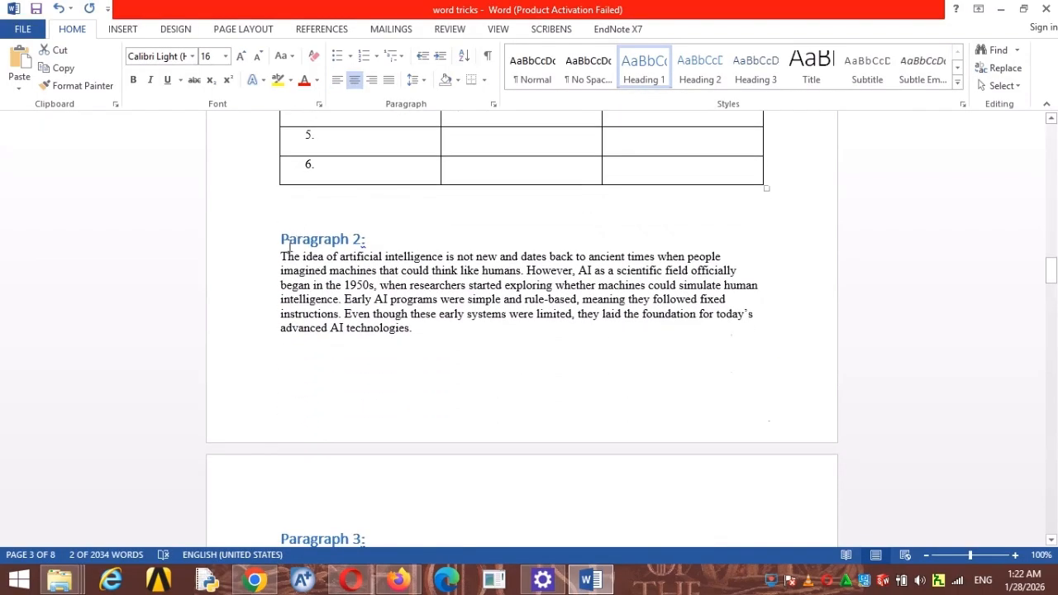
pyautogui.moveTo(289, 245); pyautogui.dragTo(366, 238)
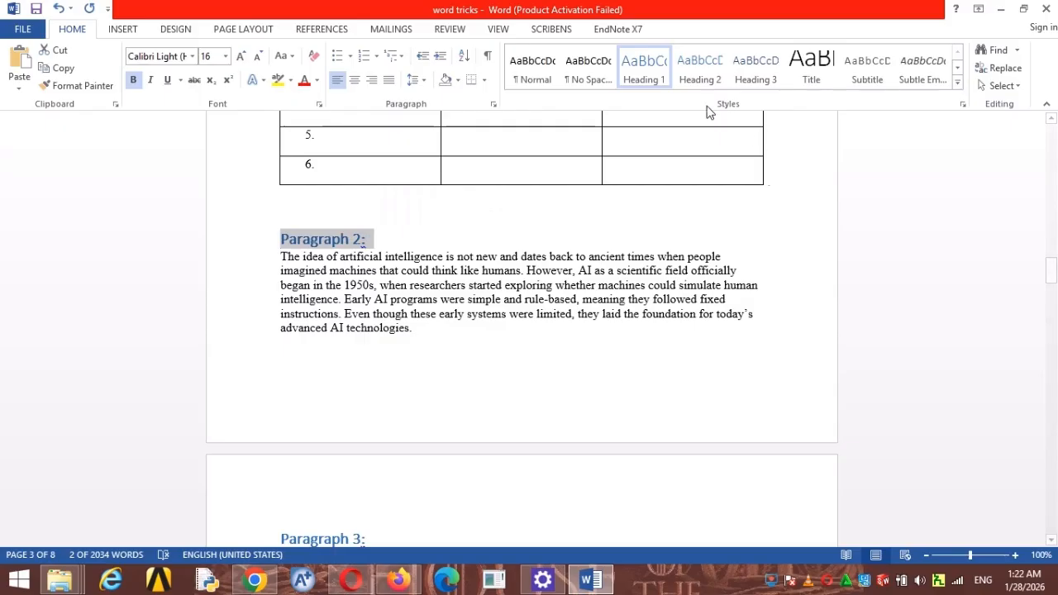
pyautogui.click(699, 76)
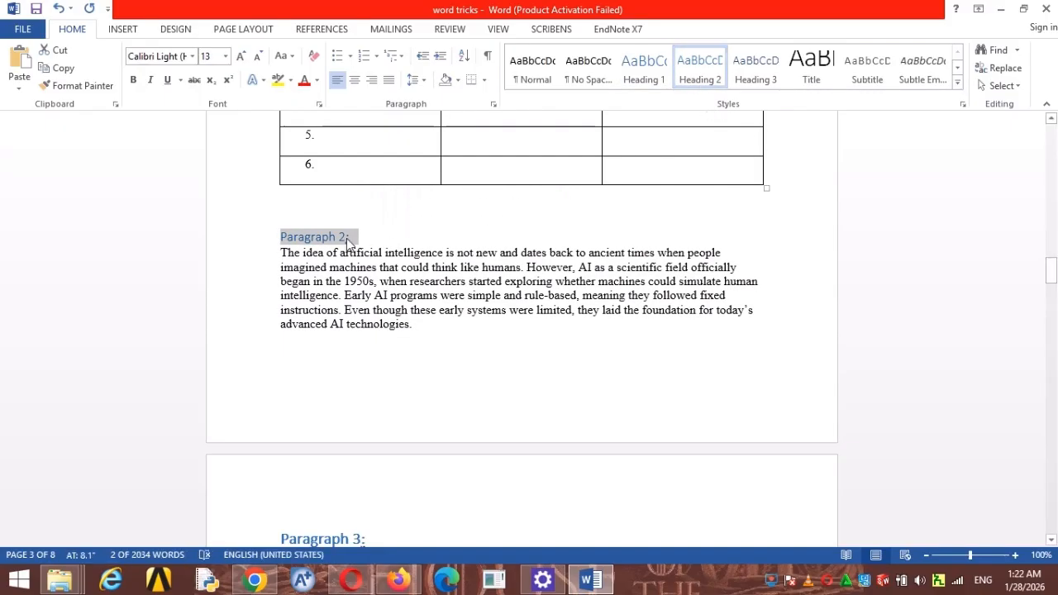
# Look through the remaining pages to check their paragraph headings, then return to the blank first page.
pyautogui.scroll(-20, 530, 297)
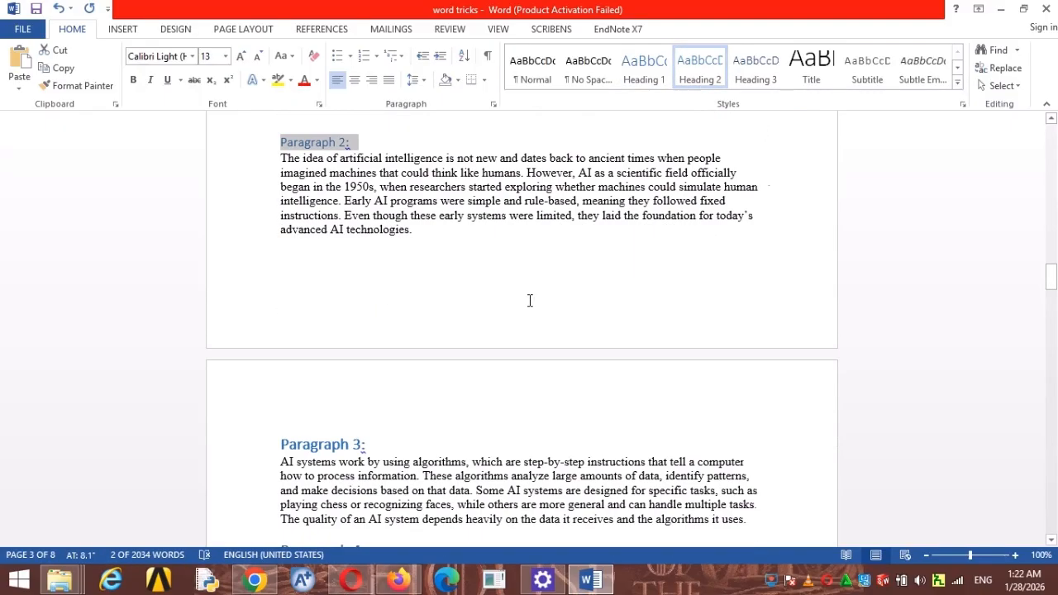
pyautogui.scroll(-20, 529, 298)
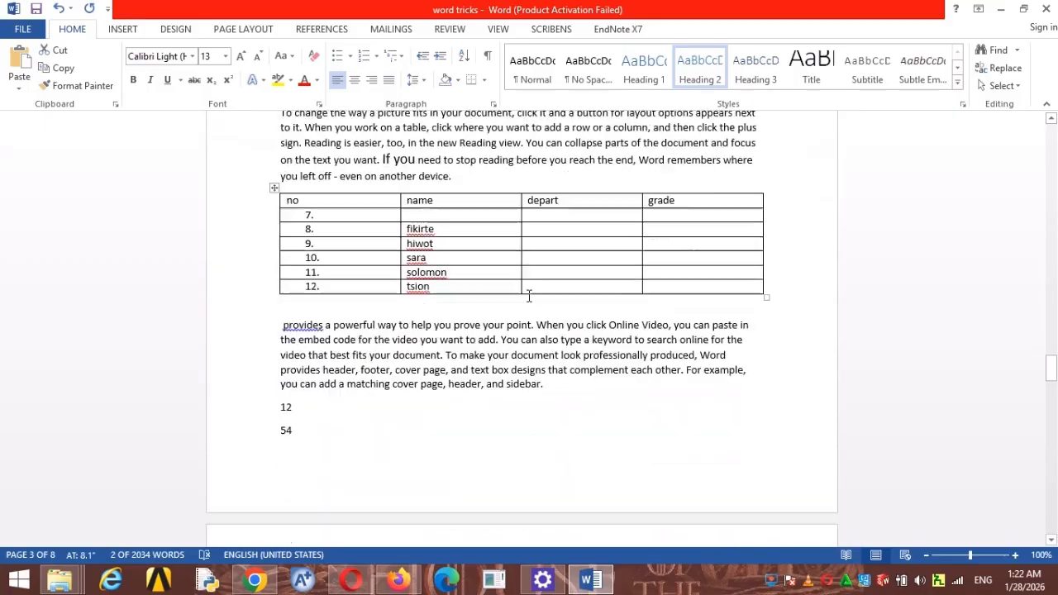
pyautogui.scroll(14, 530, 292)
pyautogui.scroll(10, 531, 292)
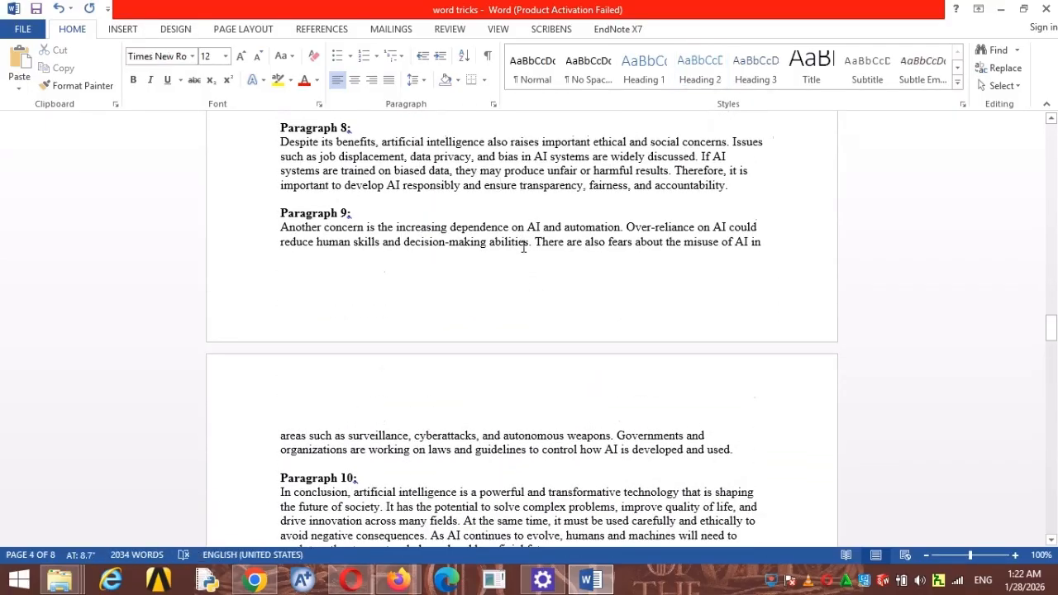
pyautogui.scroll(-10, 548, 295)
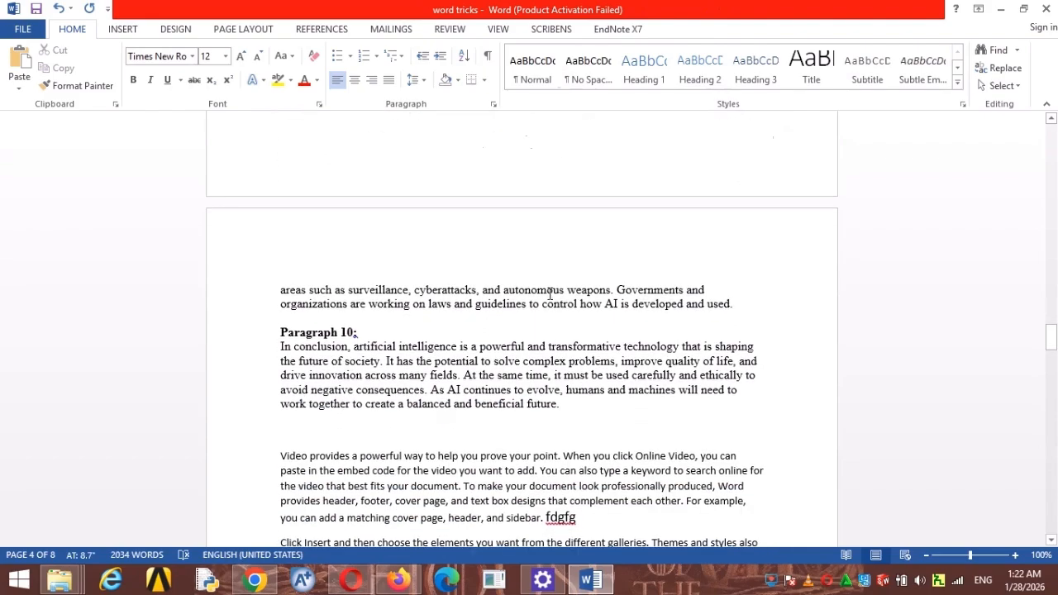
pyautogui.scroll(-15, 550, 292)
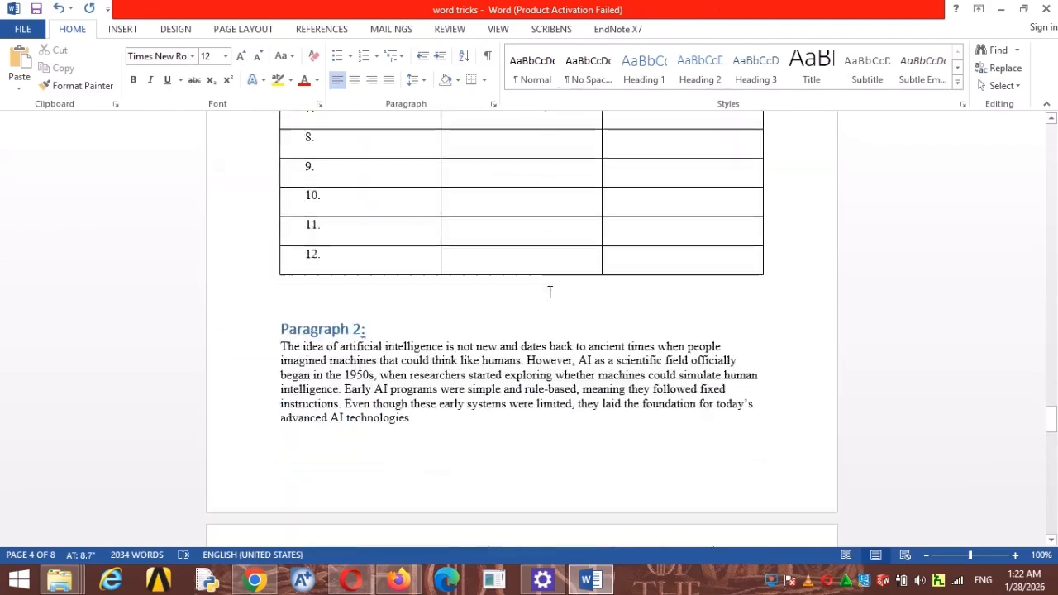
pyautogui.scroll(-15, 551, 289)
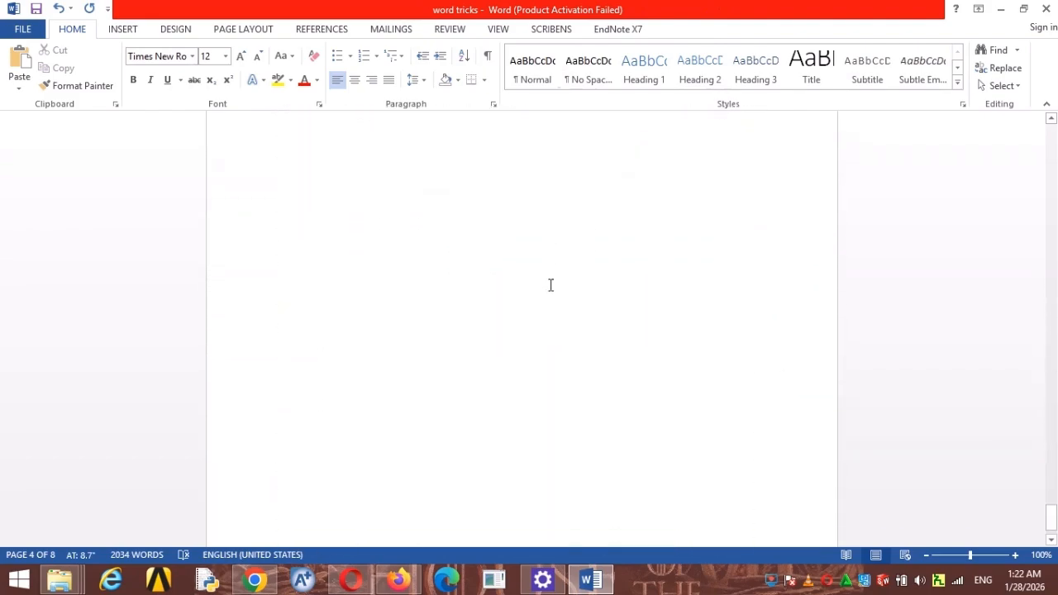
pyautogui.scroll(15, 567, 259)
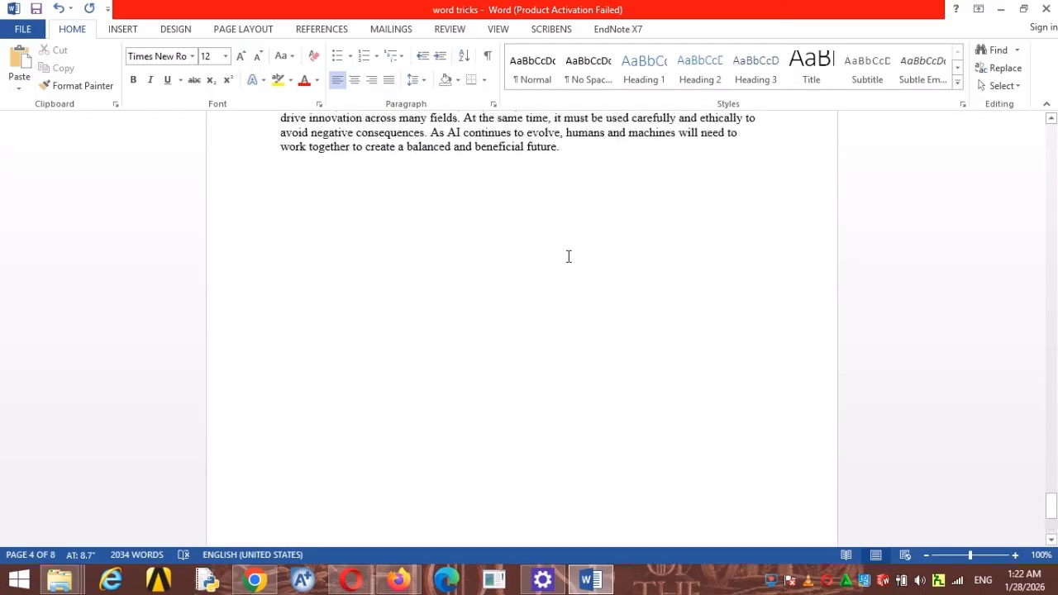
pyautogui.scroll(15, 556, 261)
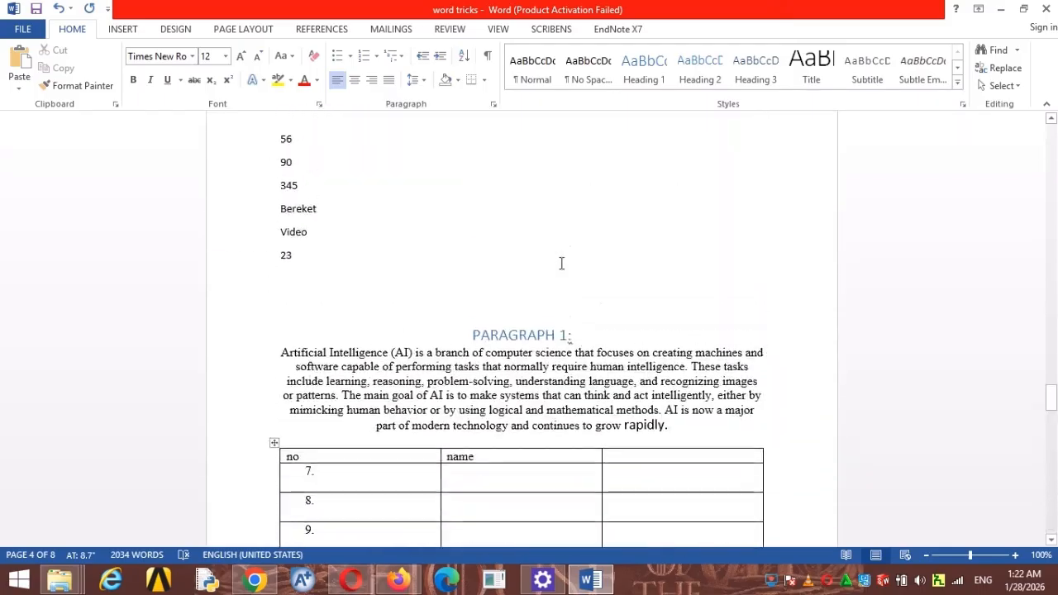
pyautogui.scroll(20, 564, 265)
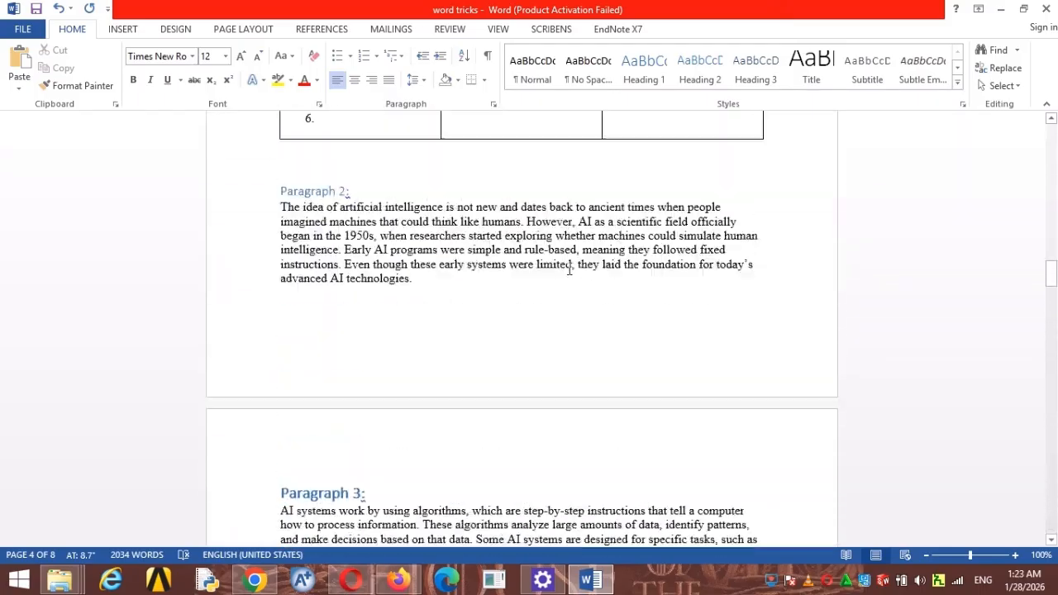
pyautogui.scroll(10, 571, 270)
pyautogui.moveTo(1050, 207); pyautogui.dragTo(1052, 132)
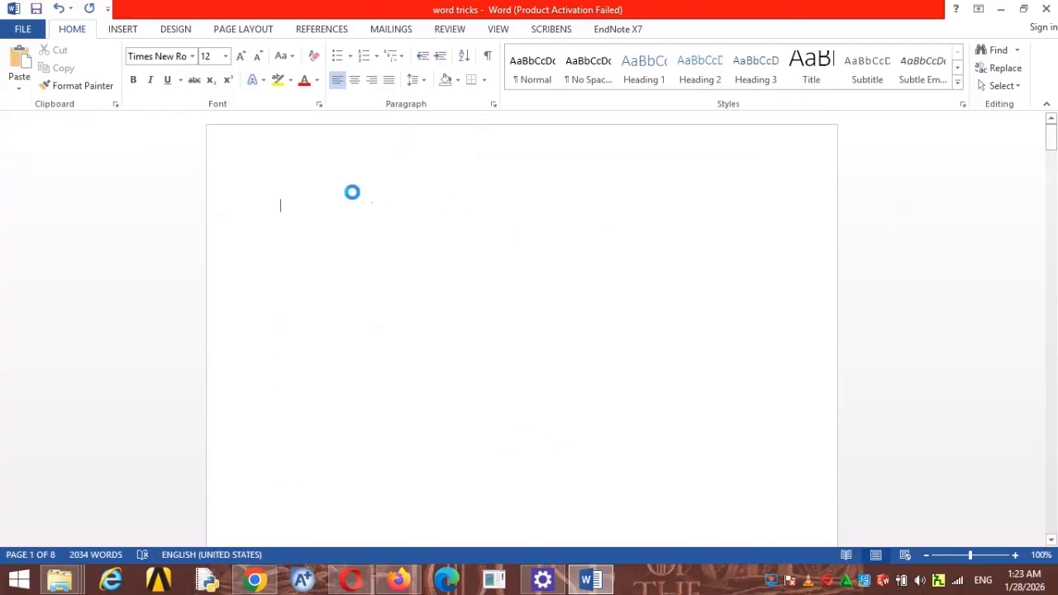
# Insert page numbers at the bottom of the pages in the Plain Number 2 format and return to the body text.
pyautogui.click(119, 30)
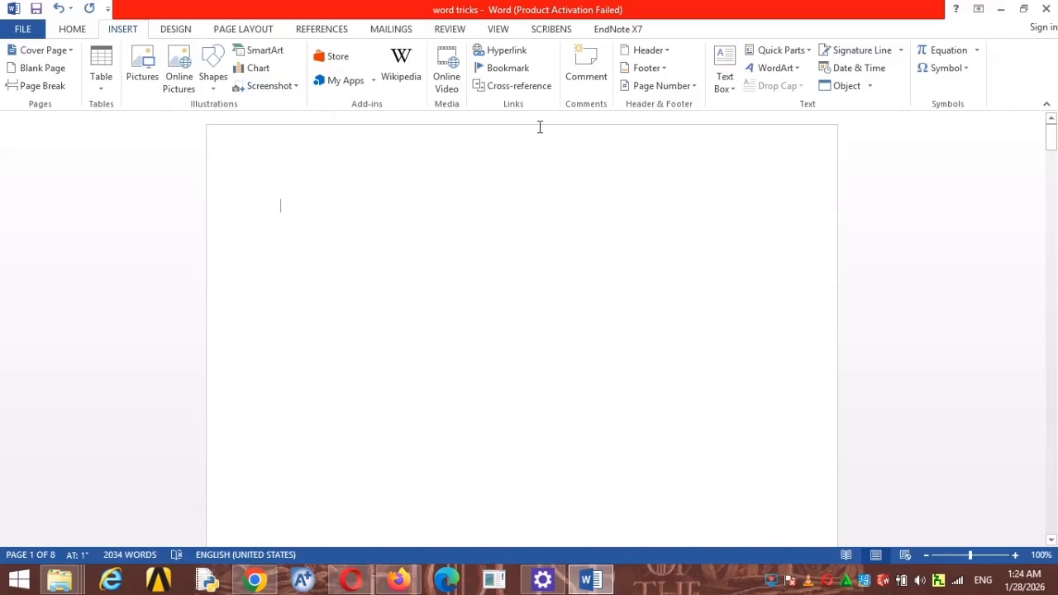
pyautogui.scroll(-2, 357, 259)
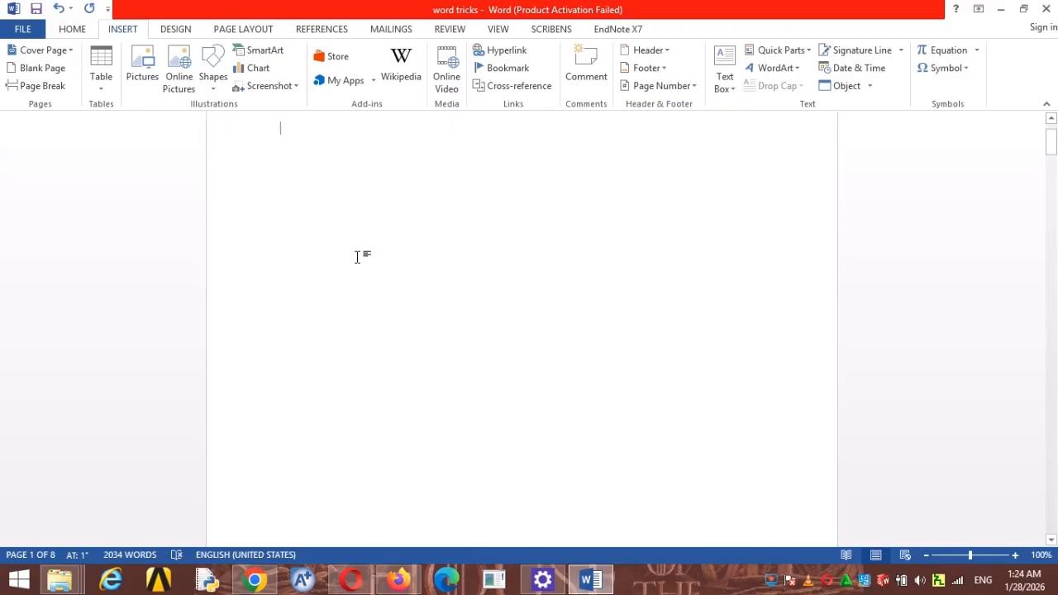
pyautogui.scroll(2, 357, 256)
pyautogui.scroll(-20, 358, 255)
pyautogui.scroll(8, 359, 248)
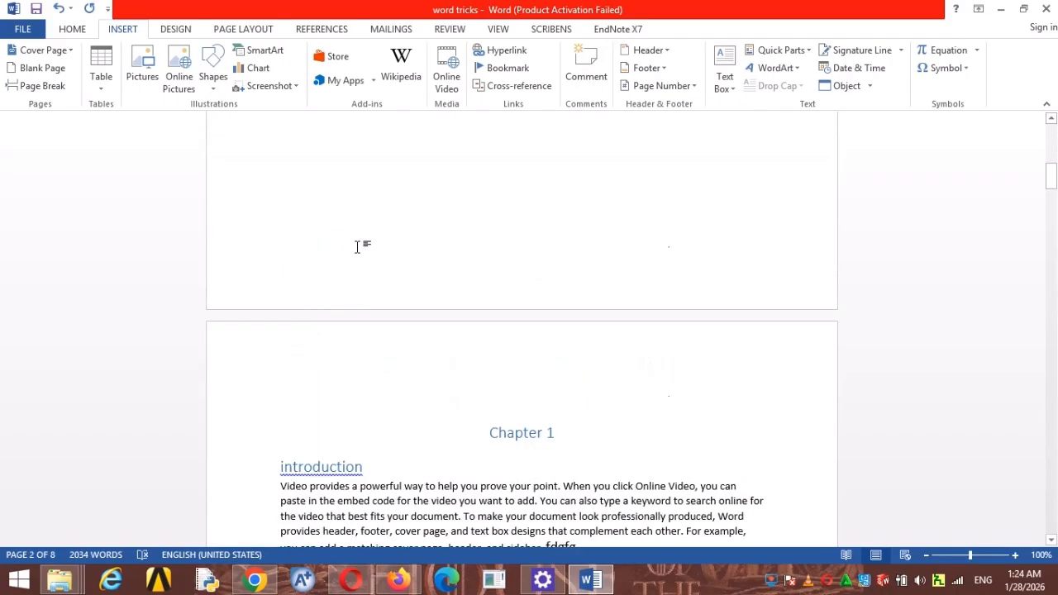
pyautogui.click(699, 89)
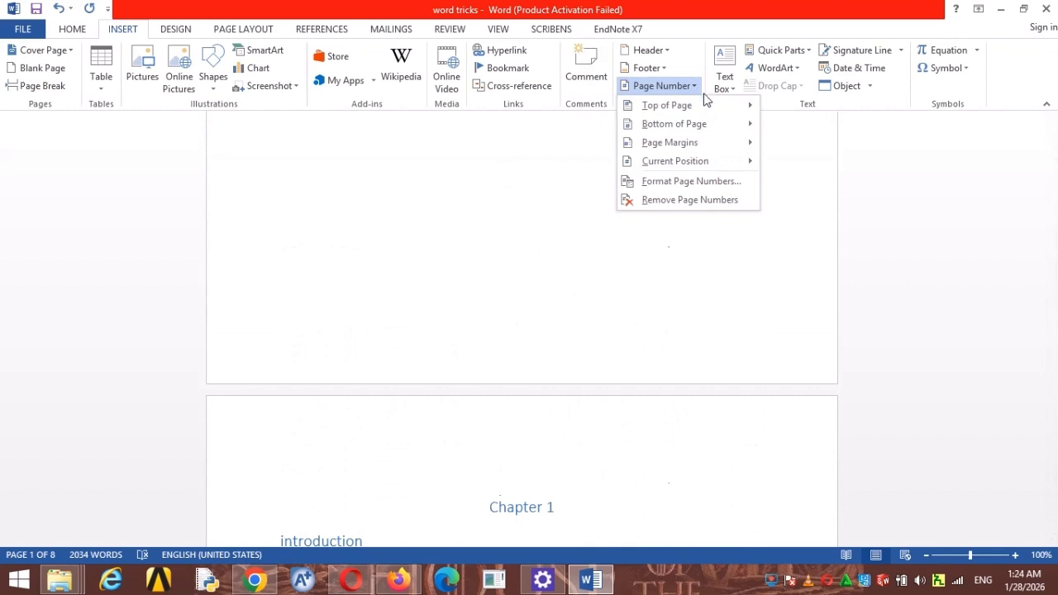
pyautogui.moveTo(711, 134)
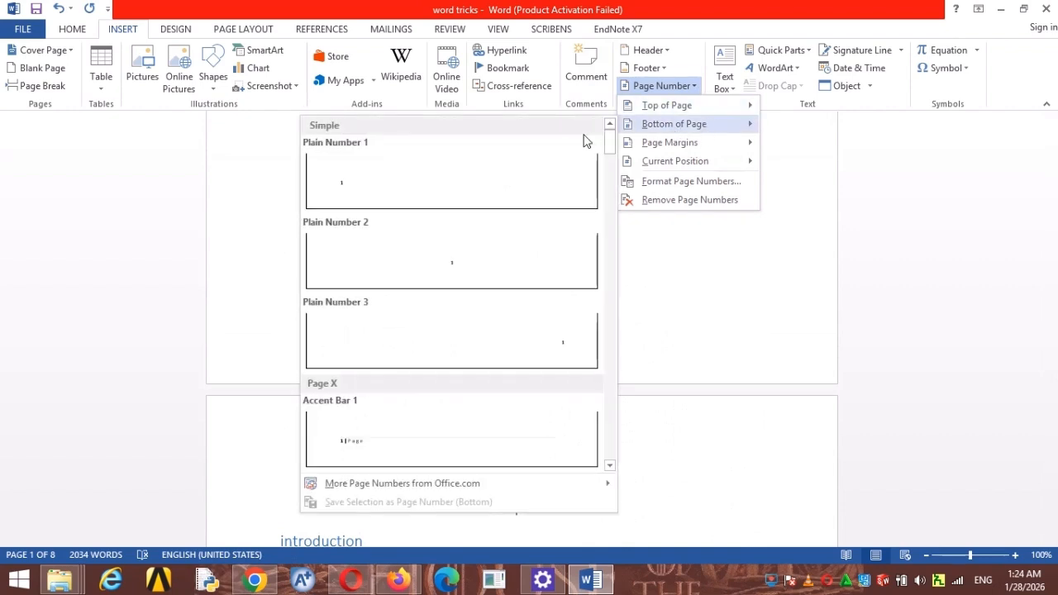
pyautogui.click(461, 277)
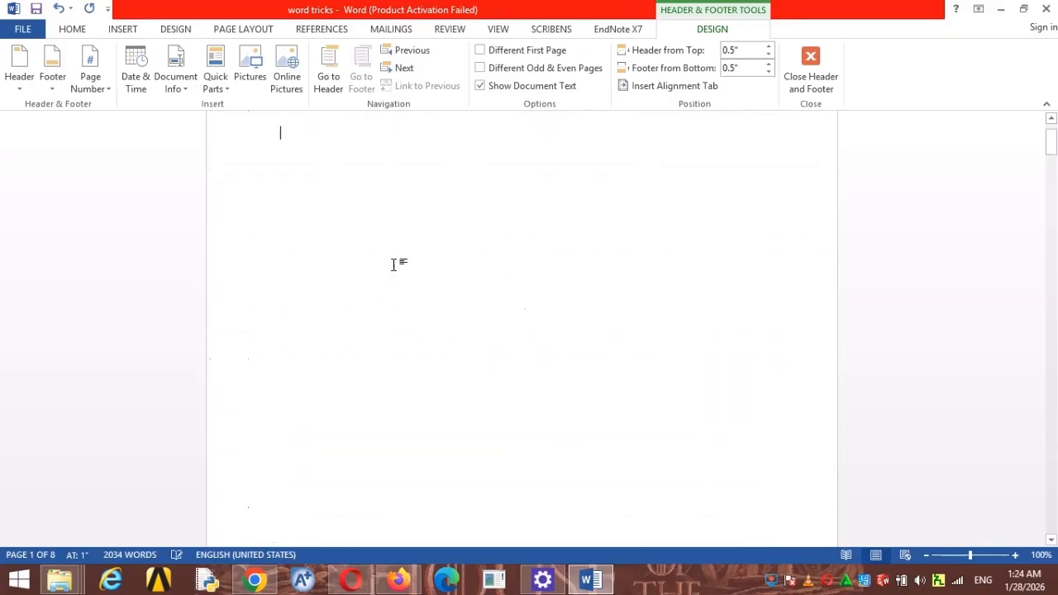
pyautogui.doubleClick(394, 262)
# Insert a table of contents on the blank first page using the built-in Automatic Table 1 design.
pyautogui.click(334, 31)
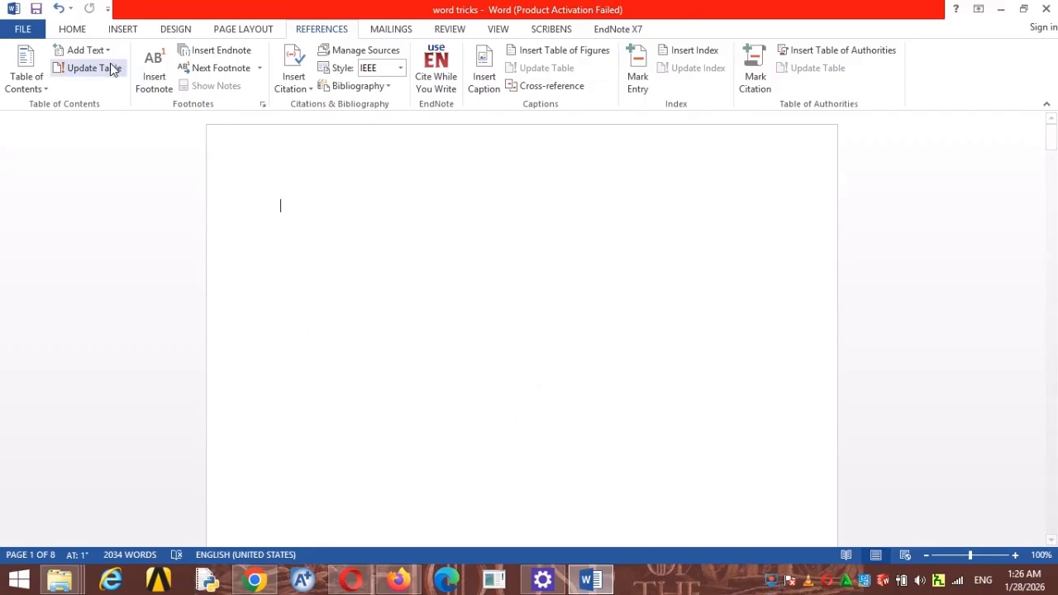
pyautogui.click(44, 89)
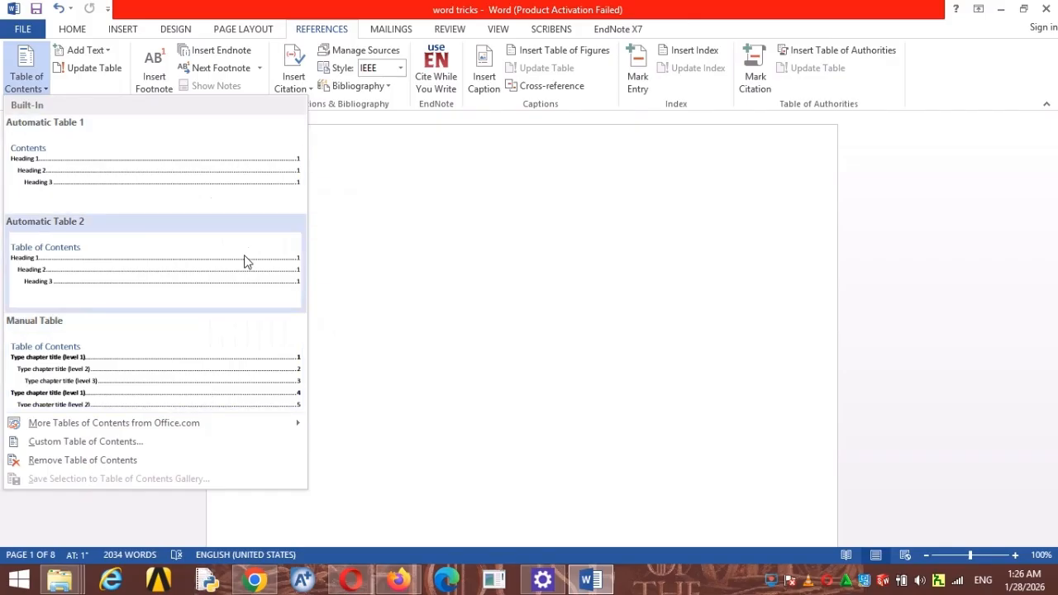
pyautogui.click(133, 175)
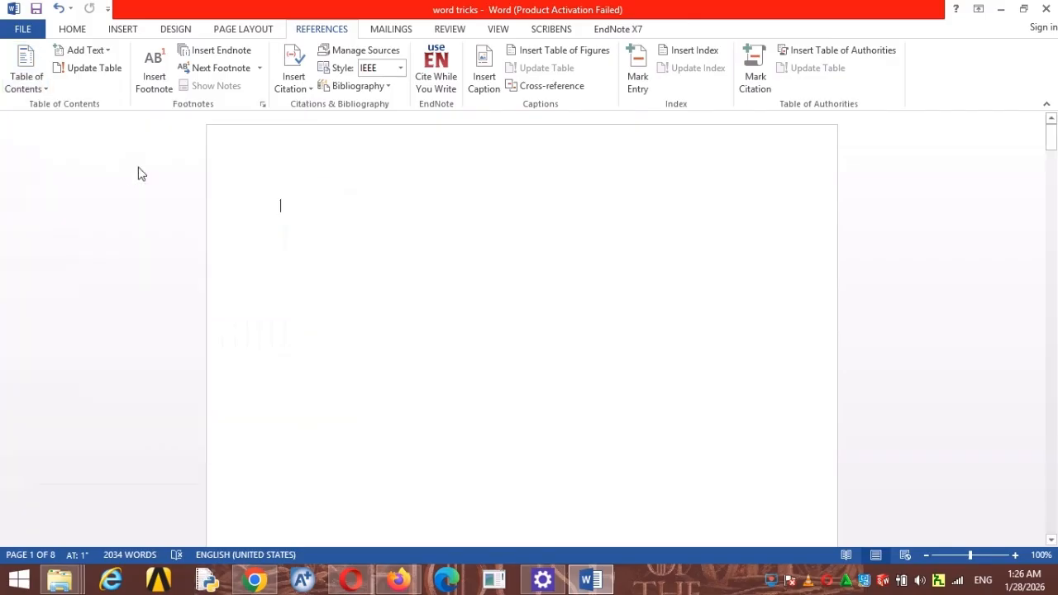
pyautogui.scroll(10, 306, 263)
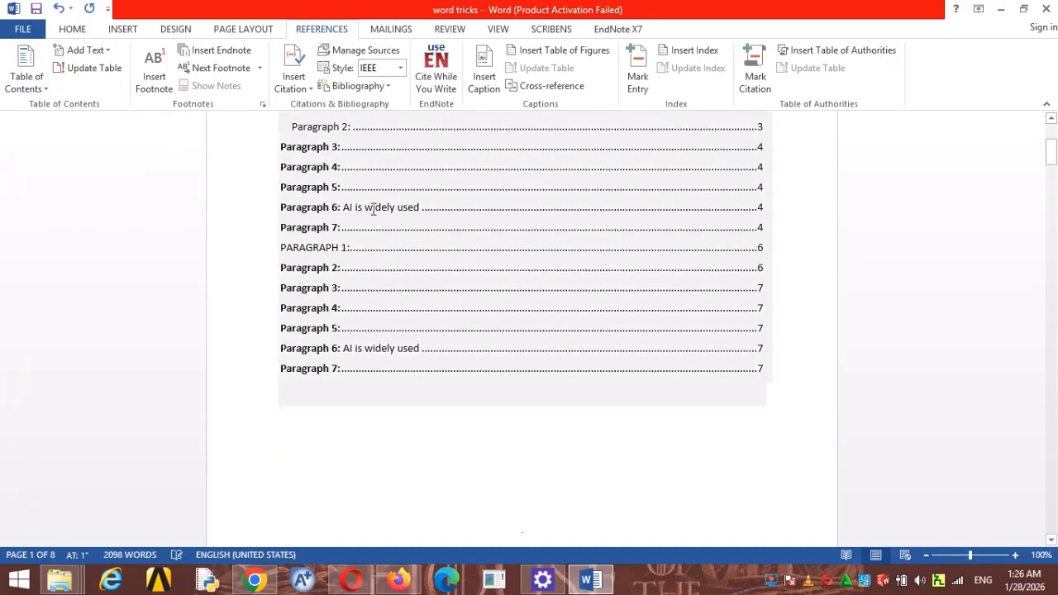
pyautogui.scroll(-1, 441, 211)
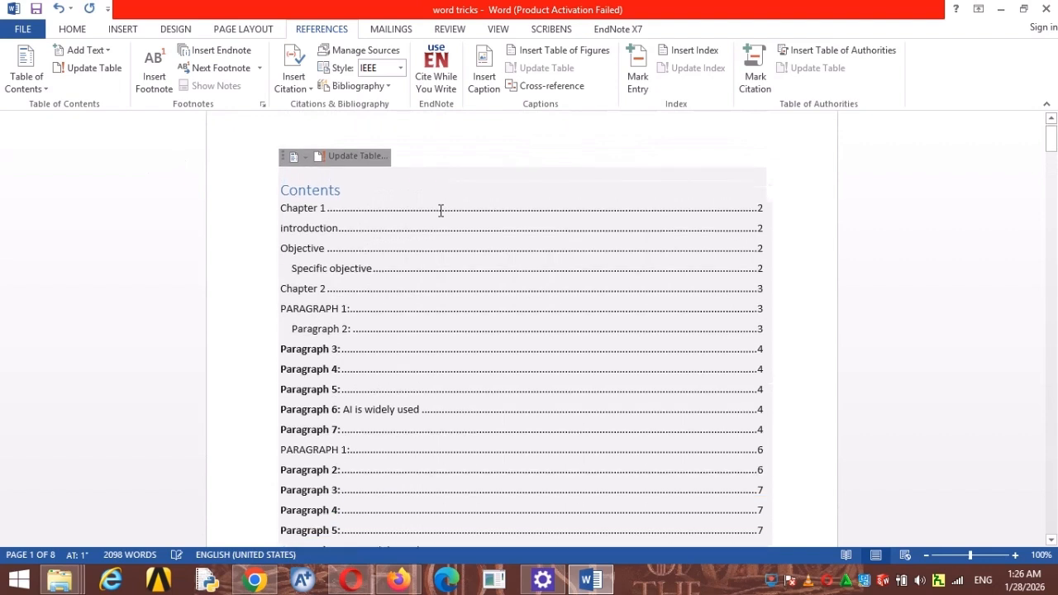
pyautogui.click(379, 186)
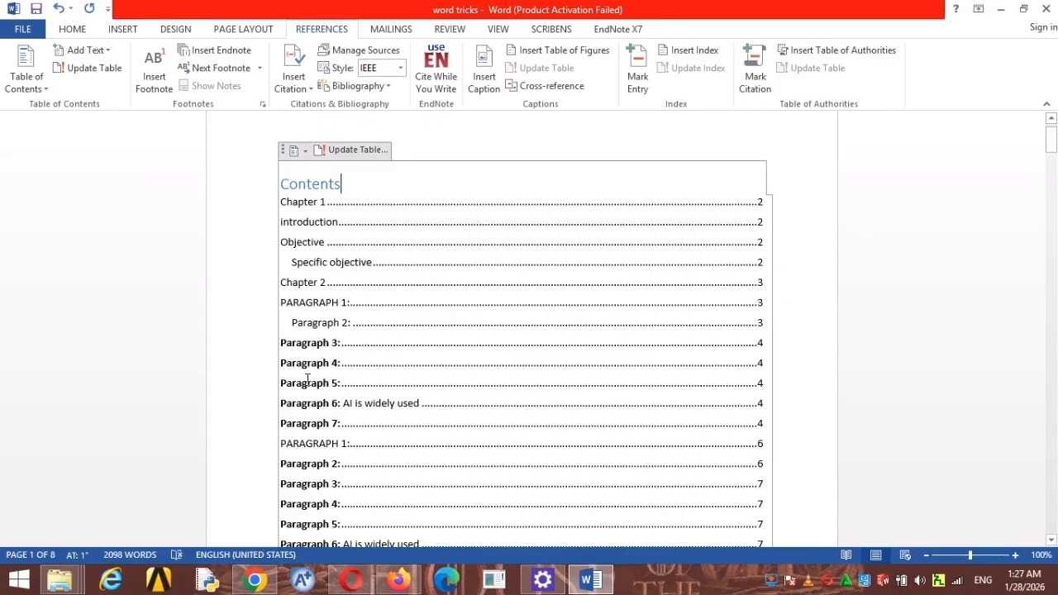
pyautogui.scroll(-3, 355, 314)
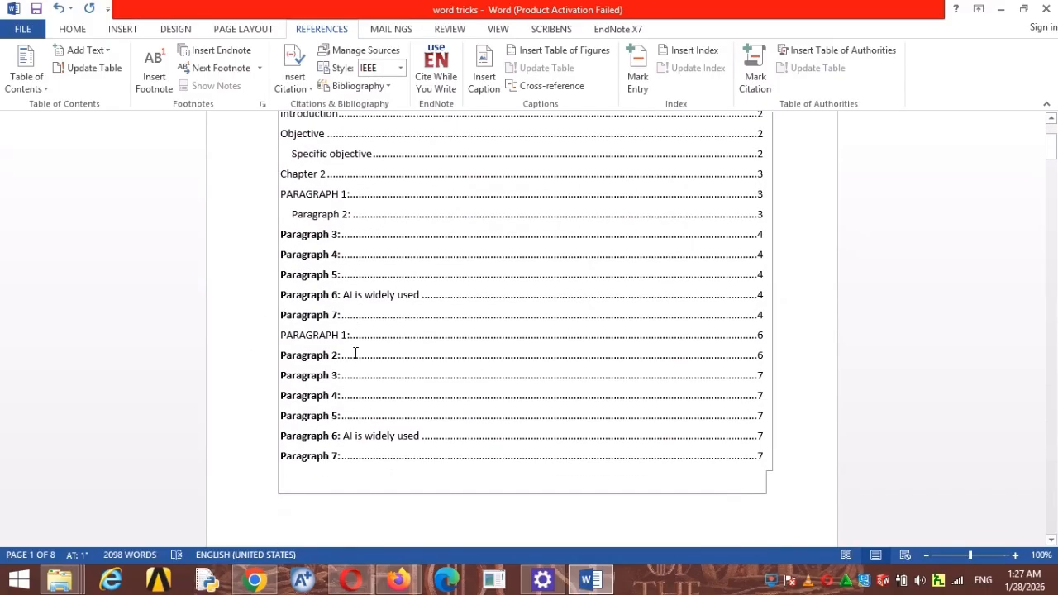
# Check the Paragraph 6 entries in the table of contents and follow the last one to its heading.
pyautogui.click(326, 396)
pyautogui.scroll(-1, 387, 455)
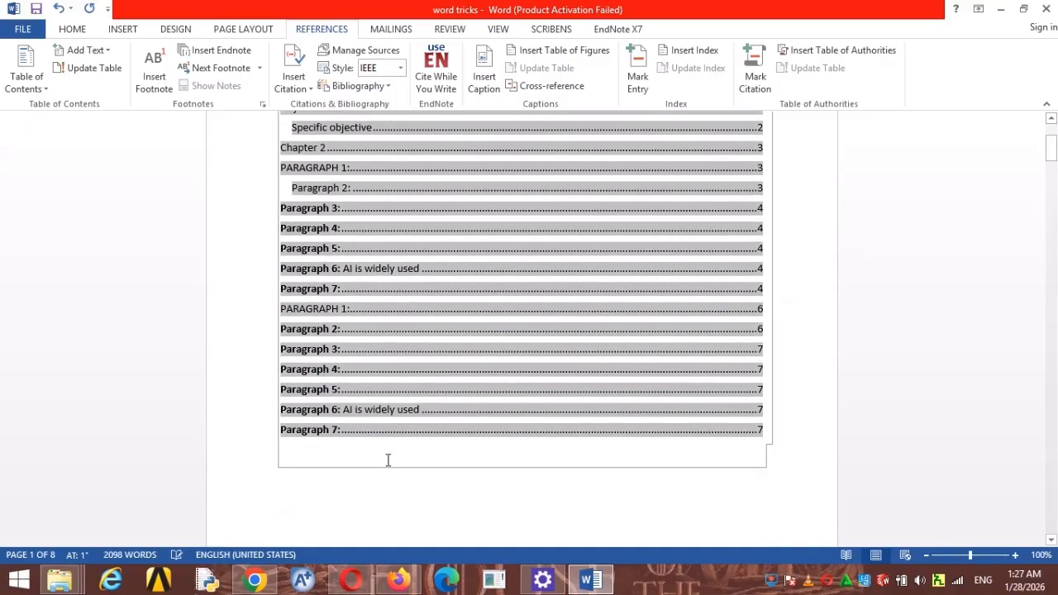
pyautogui.scroll(-3, 388, 460)
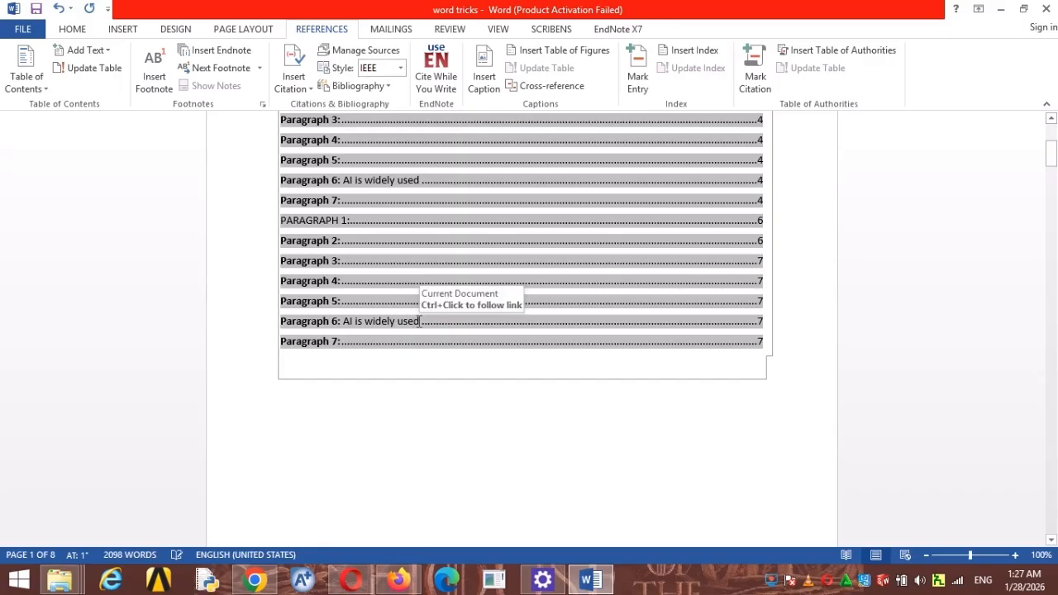
pyautogui.moveTo(420, 321); pyautogui.dragTo(356, 321)
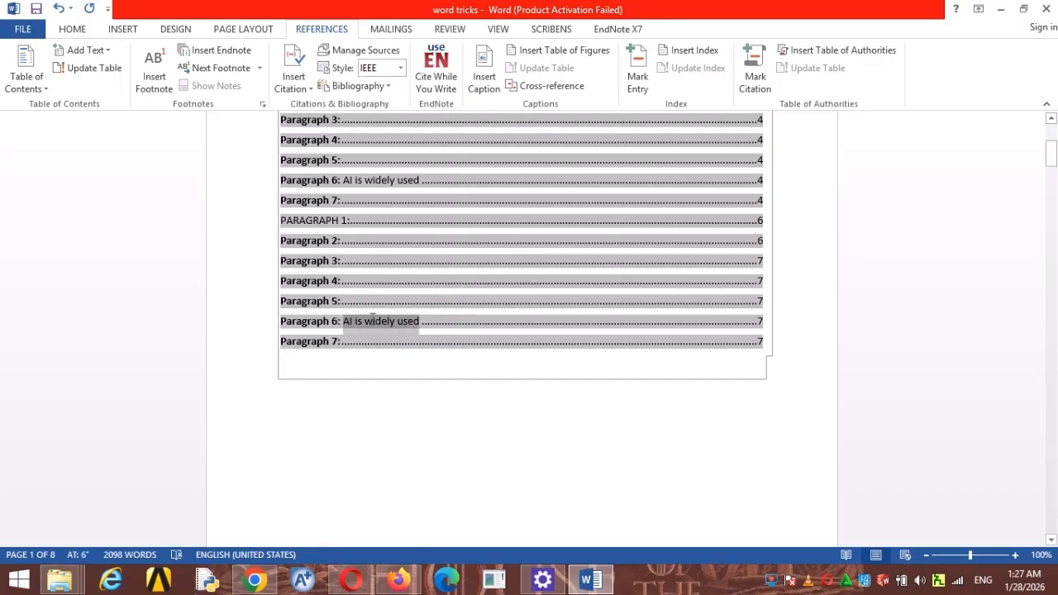
pyautogui.click(373, 321)
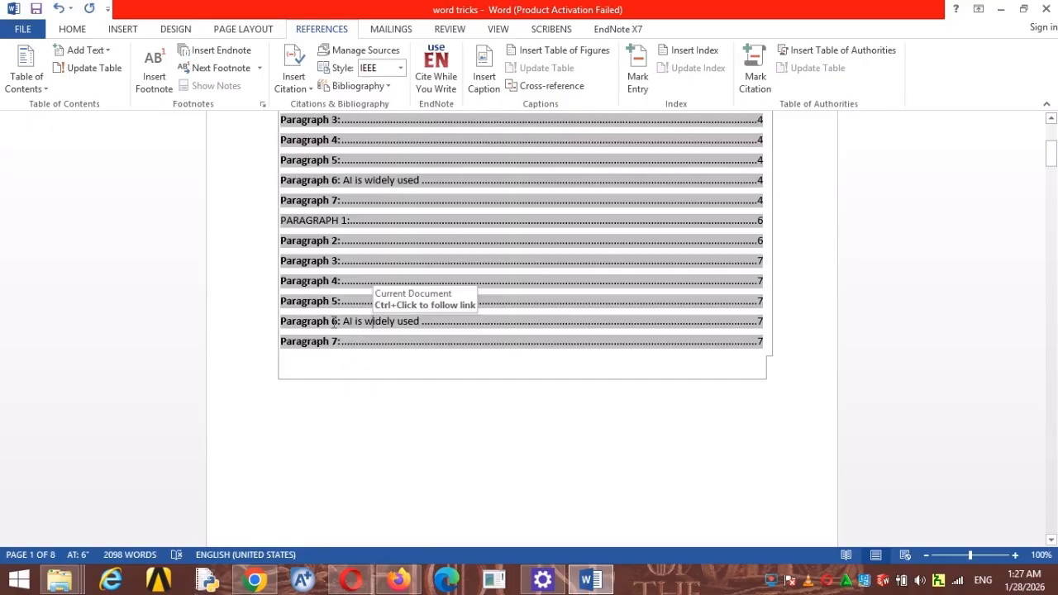
pyautogui.keyDown('ctrl'); pyautogui.click(363, 329); pyautogui.keyUp('ctrl')
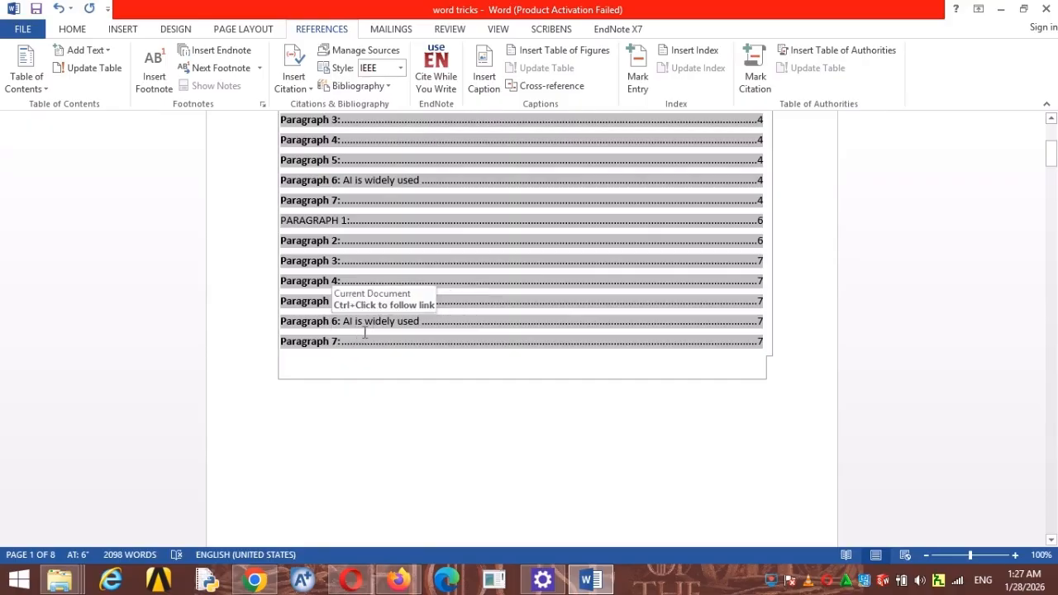
# Apply the Normal style to the words "AI is widely used" below the Paragraph 6 heading on page 7.
pyautogui.moveTo(1053, 205); pyautogui.dragTo(1039, 576)
pyautogui.scroll(12, 190, 465)
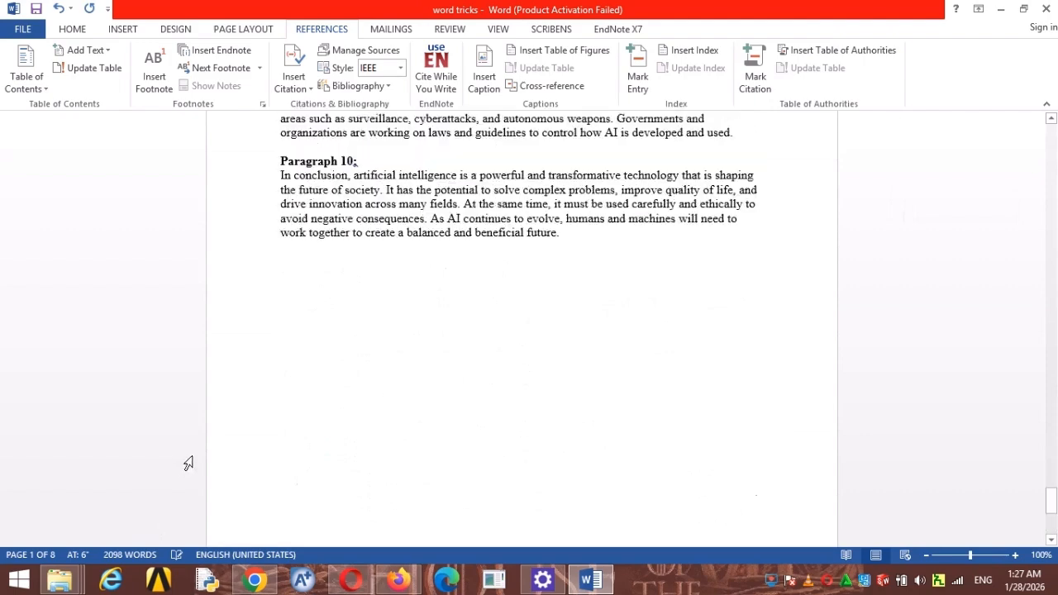
pyautogui.scroll(4, 363, 353)
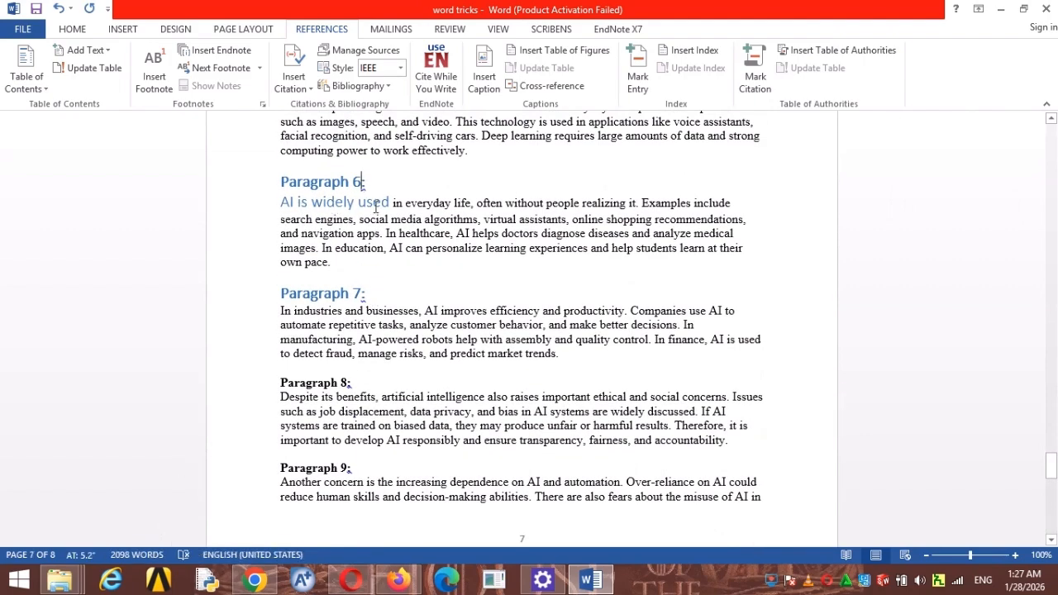
pyautogui.moveTo(281, 202); pyautogui.dragTo(390, 203)
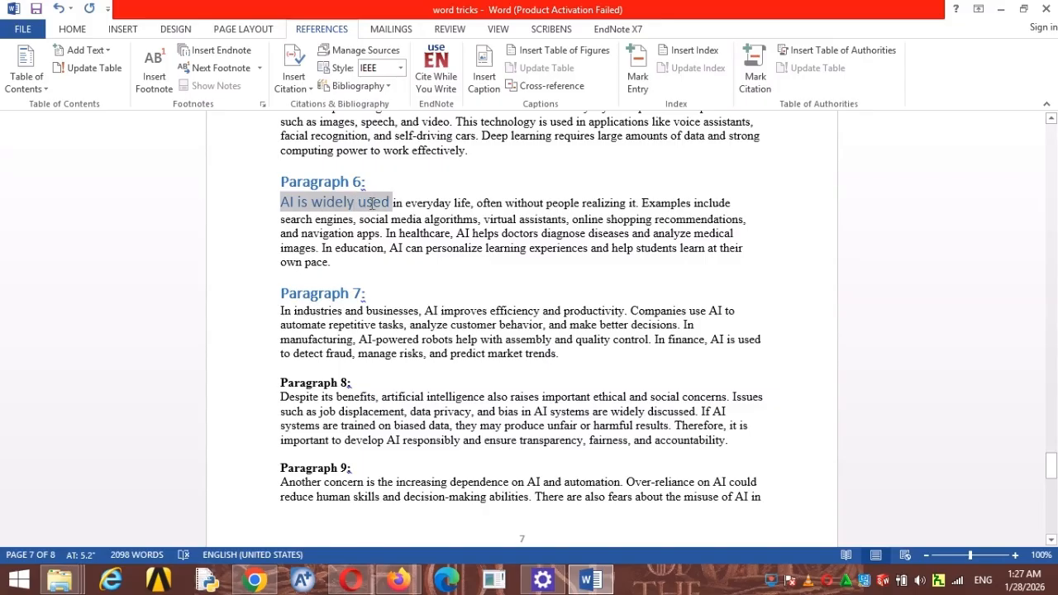
pyautogui.click(76, 30)
pyautogui.click(532, 67)
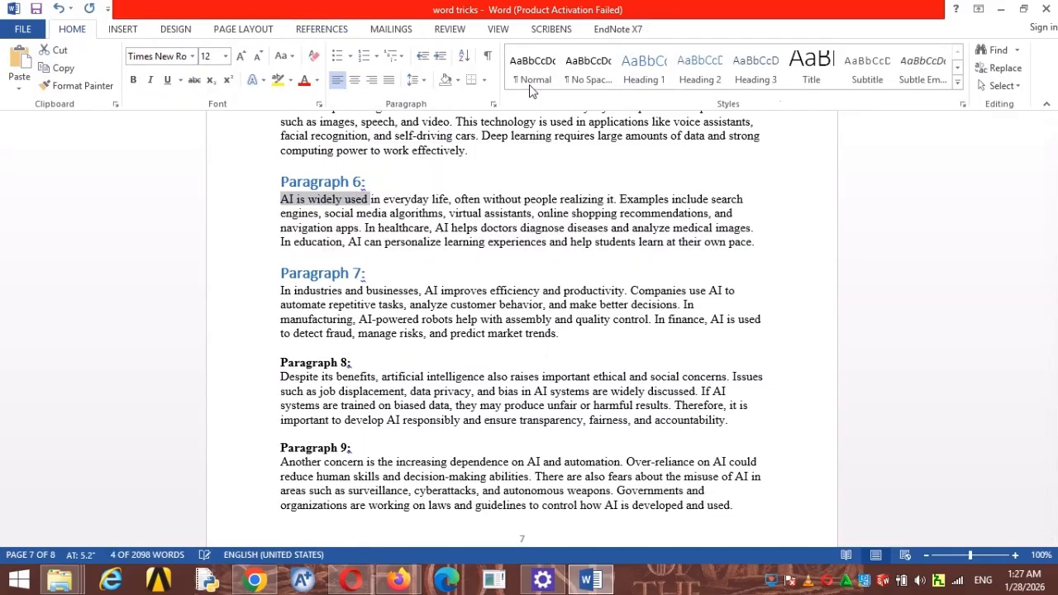
# Update the entire table of contents on the first page and review its entries.
pyautogui.scroll(8, 1057, 252)
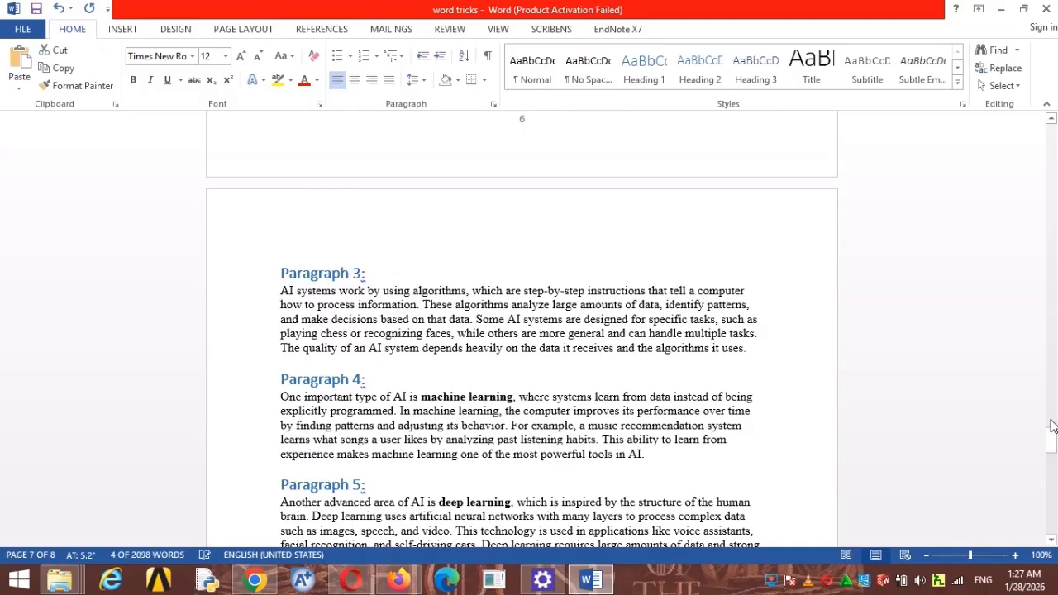
pyautogui.moveTo(1051, 426); pyautogui.dragTo(1052, 133)
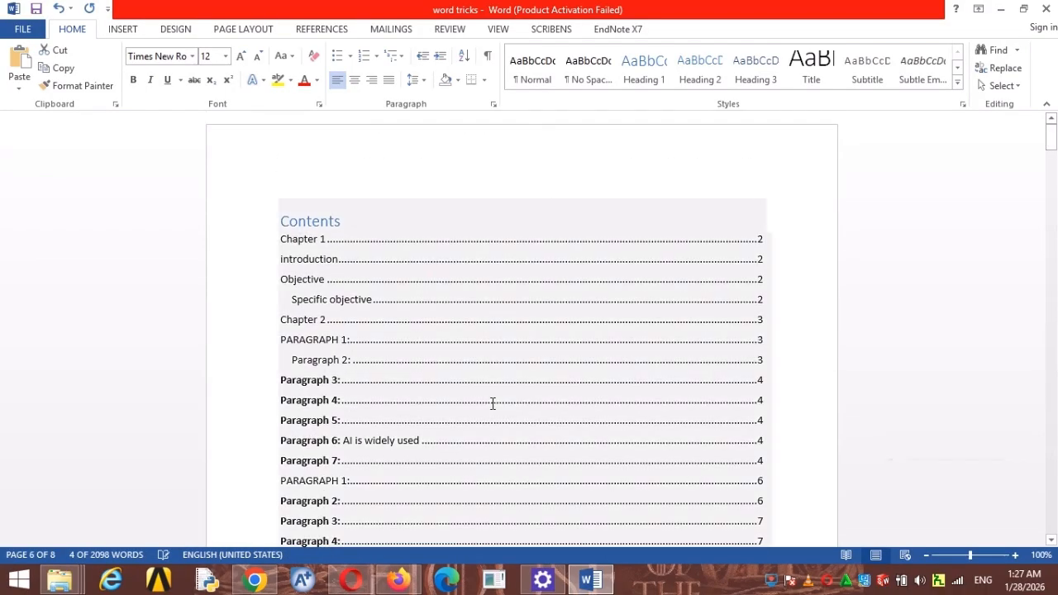
pyautogui.click(371, 215)
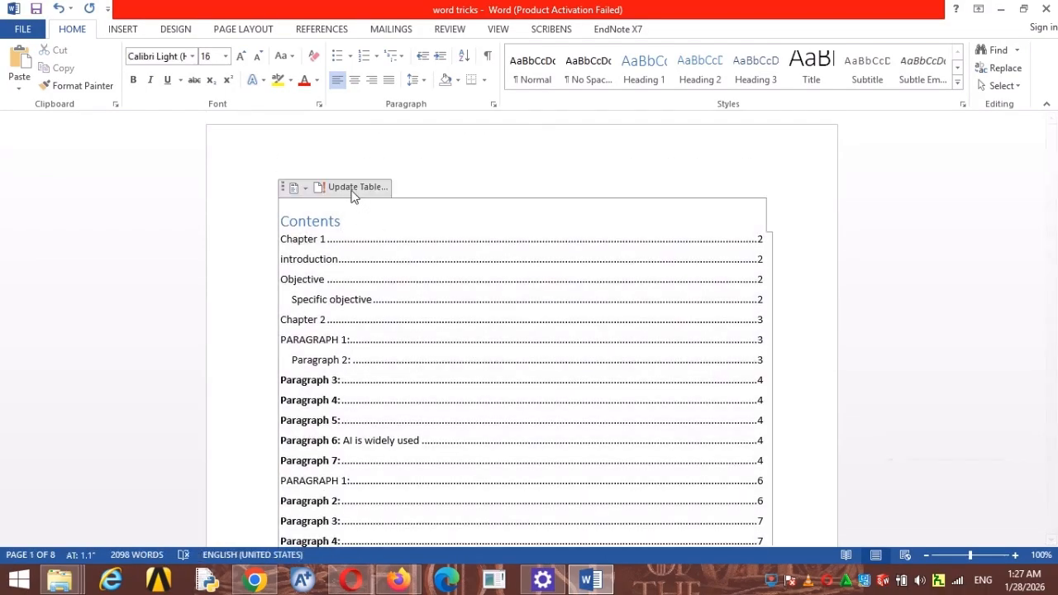
pyautogui.click(354, 191)
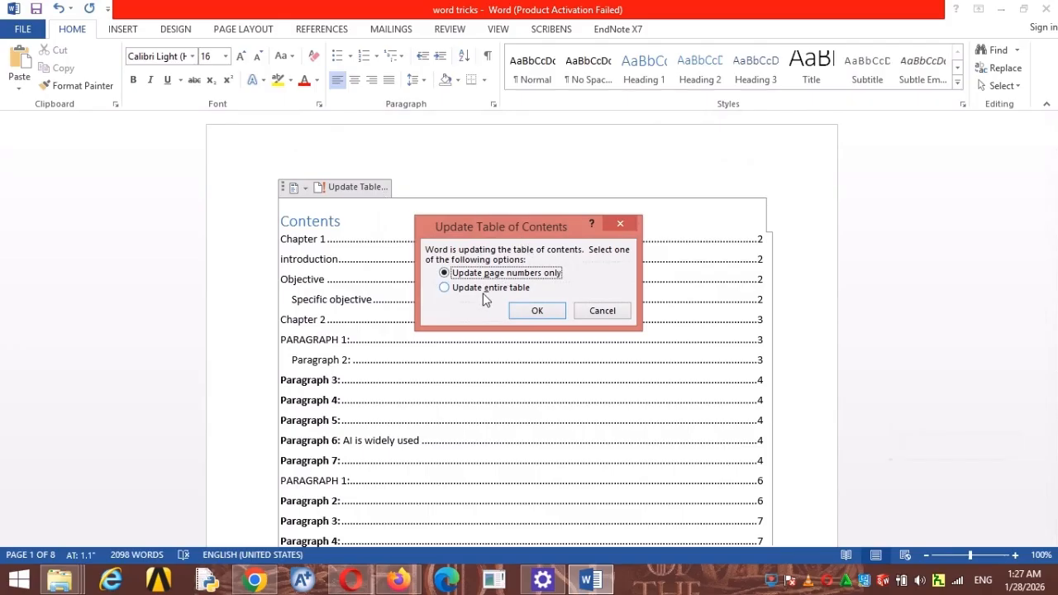
pyautogui.click(446, 289)
pyautogui.click(530, 317)
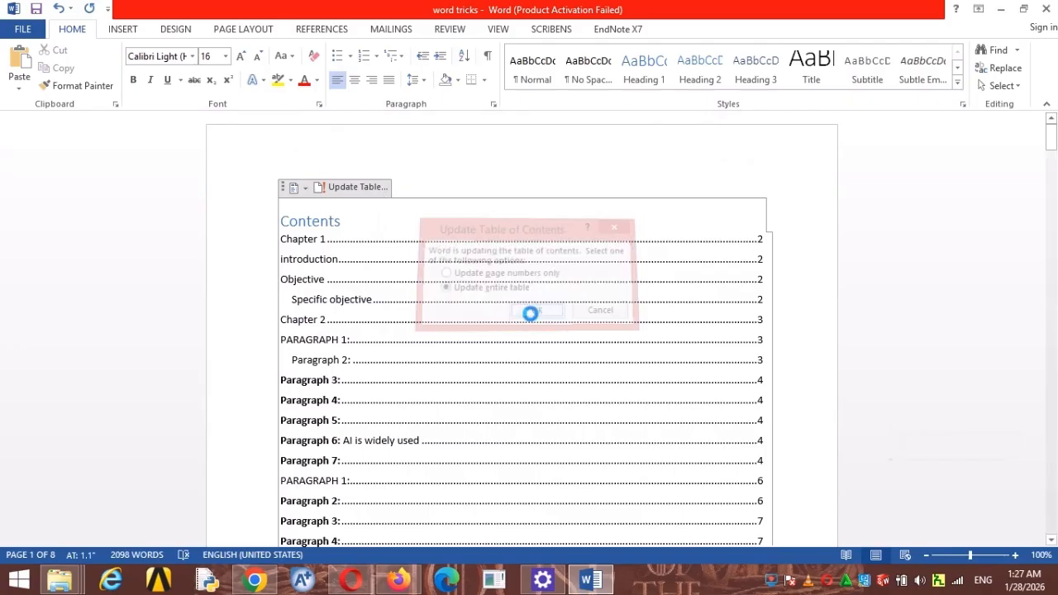
pyautogui.scroll(-3, 497, 348)
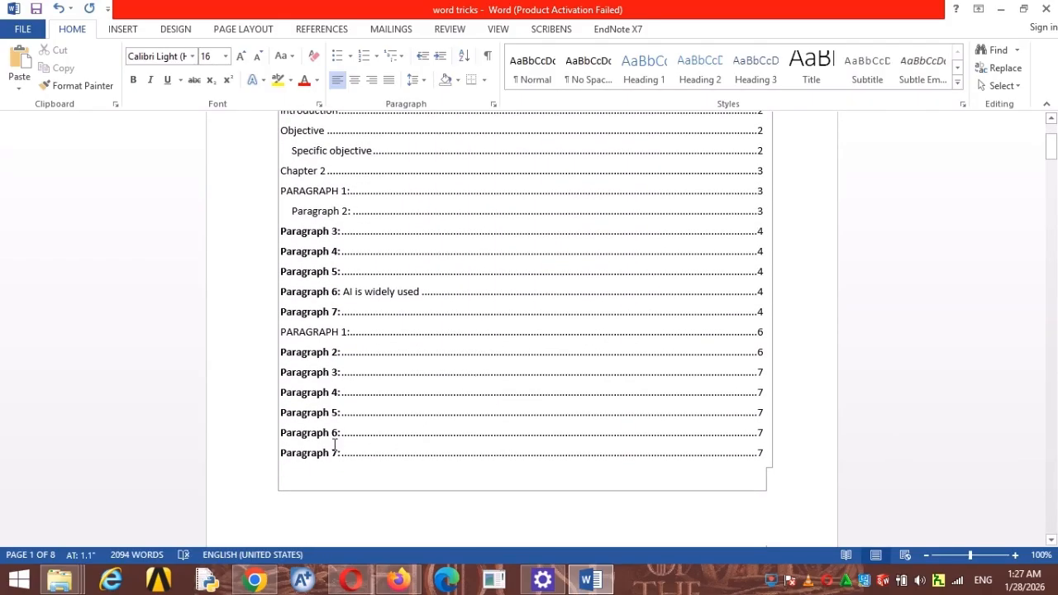
pyautogui.click(334, 430)
pyautogui.scroll(3, 567, 429)
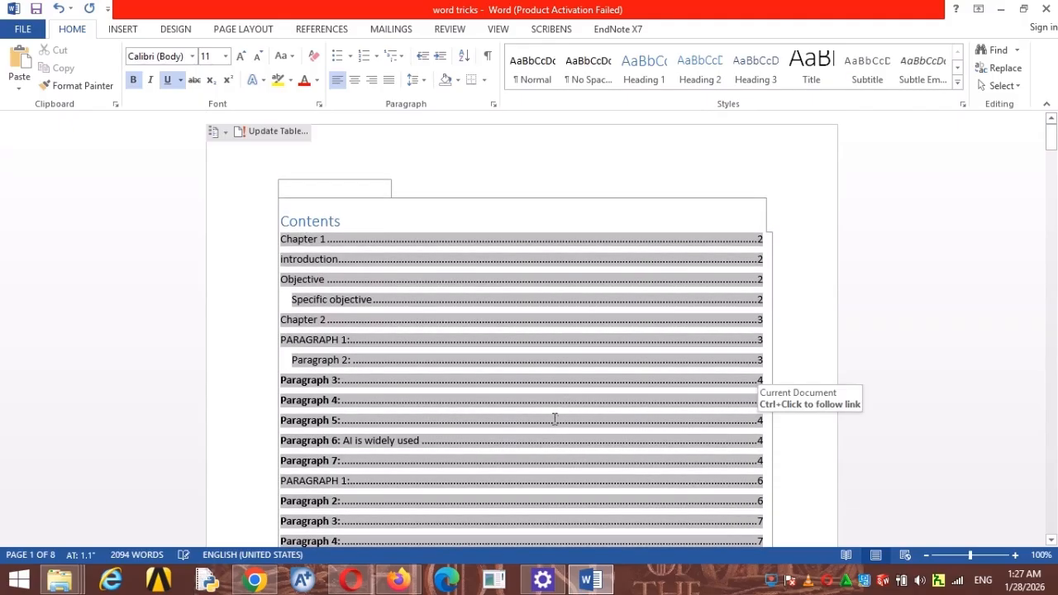
pyautogui.scroll(-2, 368, 426)
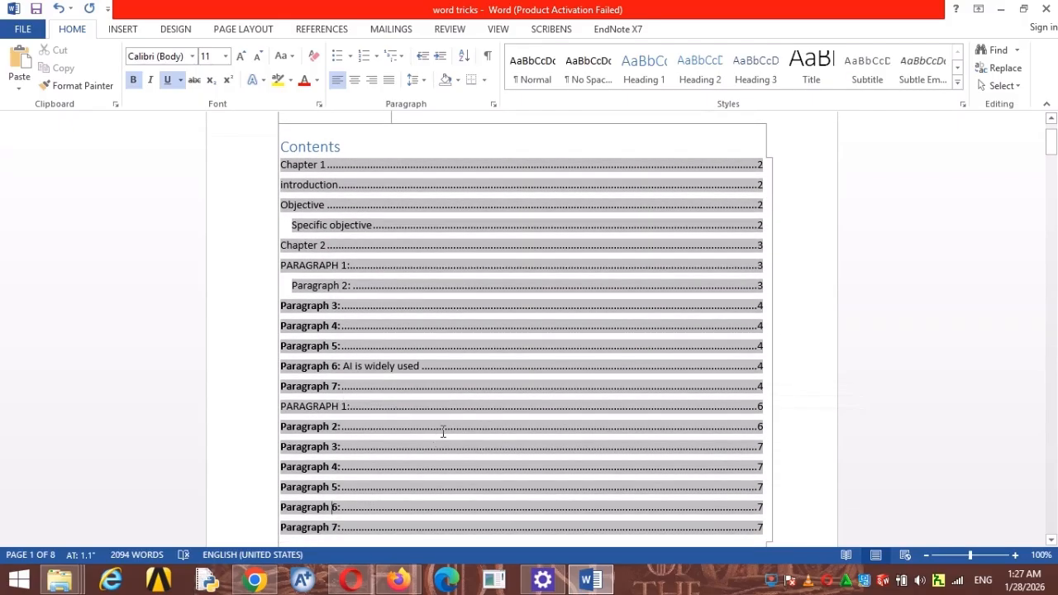
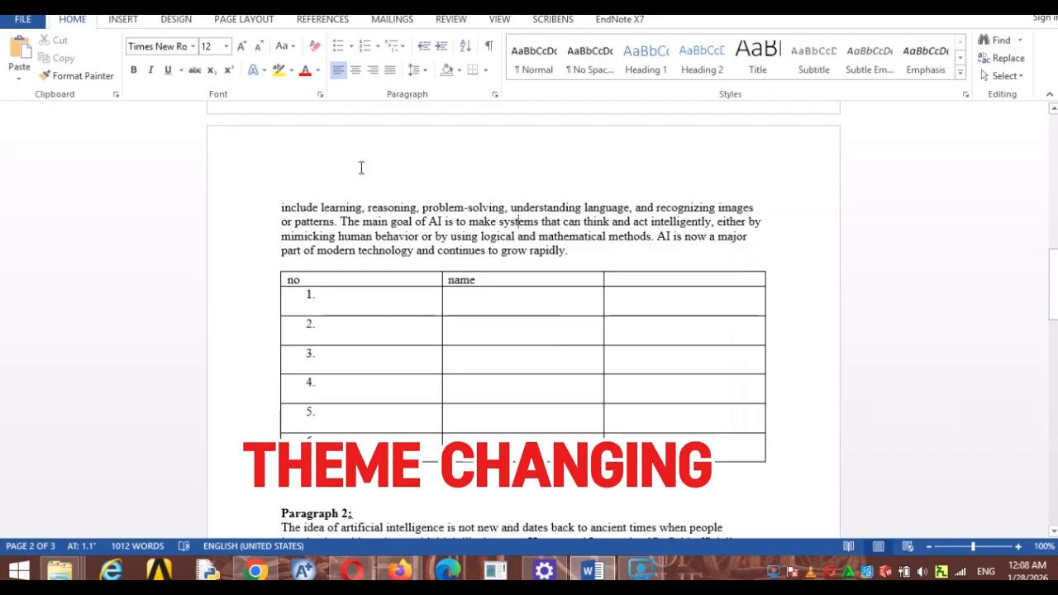
# Set the Office theme to Dark Gray in the account settings.
pyautogui.click(25, 19)
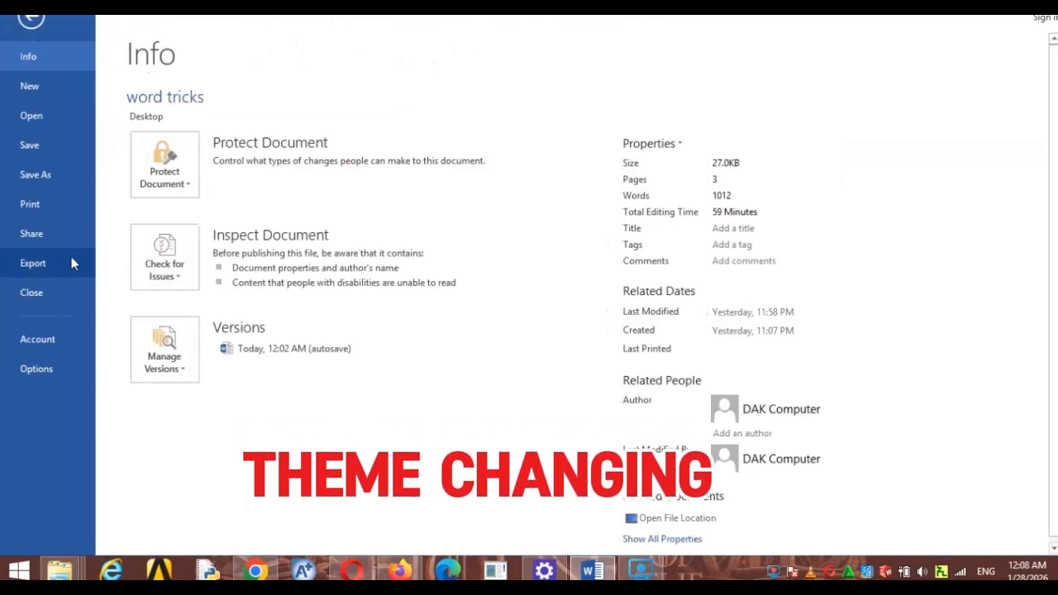
pyautogui.click(41, 343)
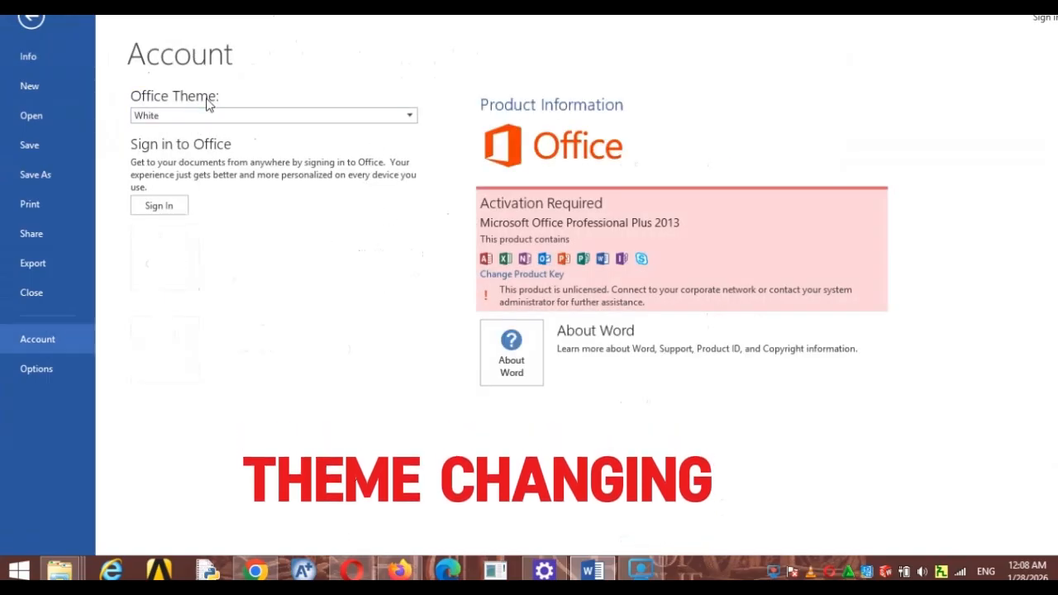
pyautogui.click(415, 125)
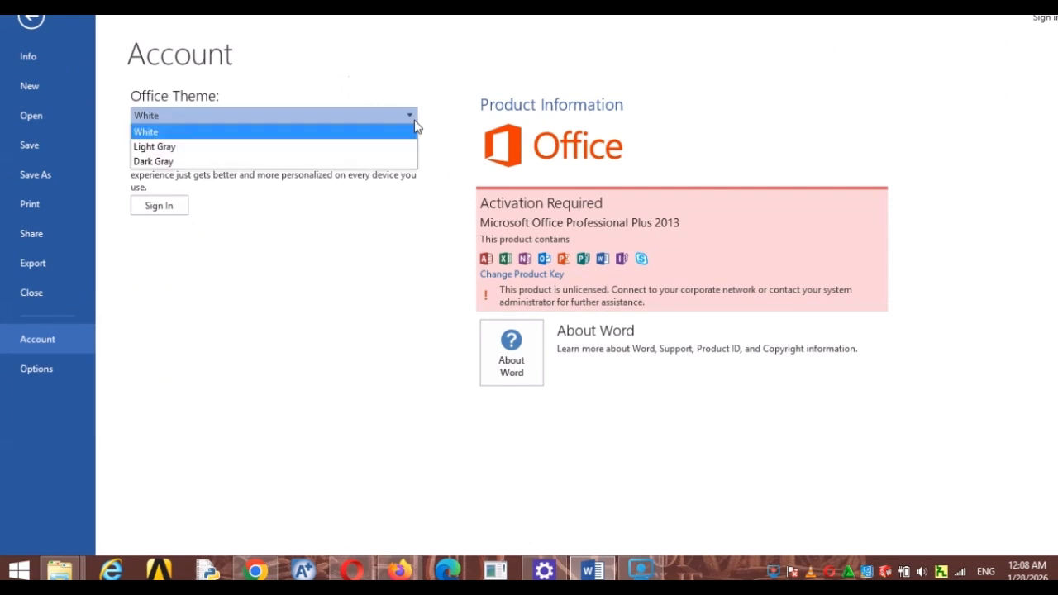
pyautogui.click(250, 162)
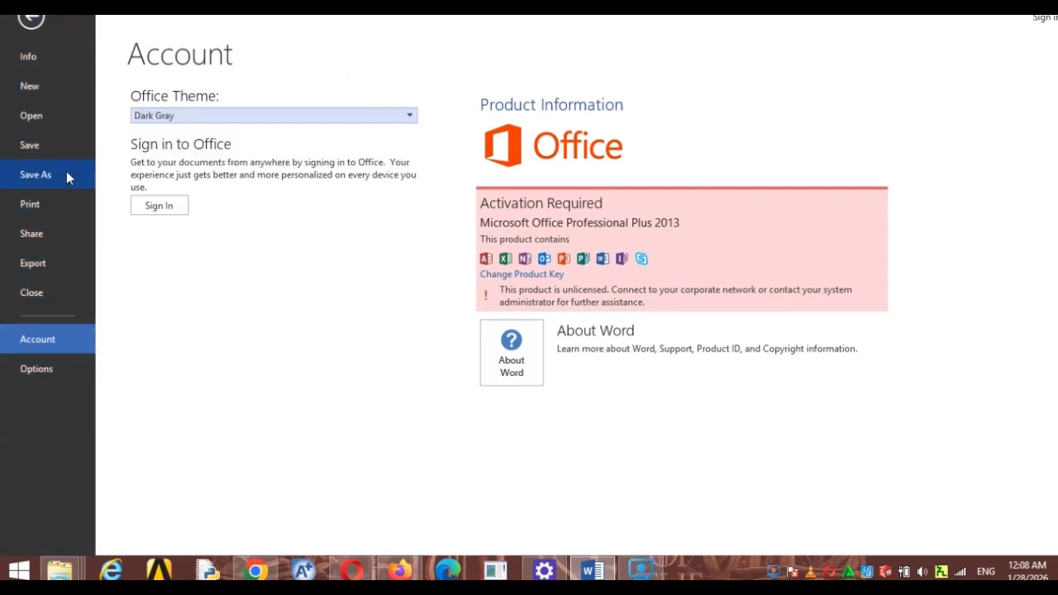
# Try the White Office theme and the Light Gray one.
pyautogui.click(201, 118)
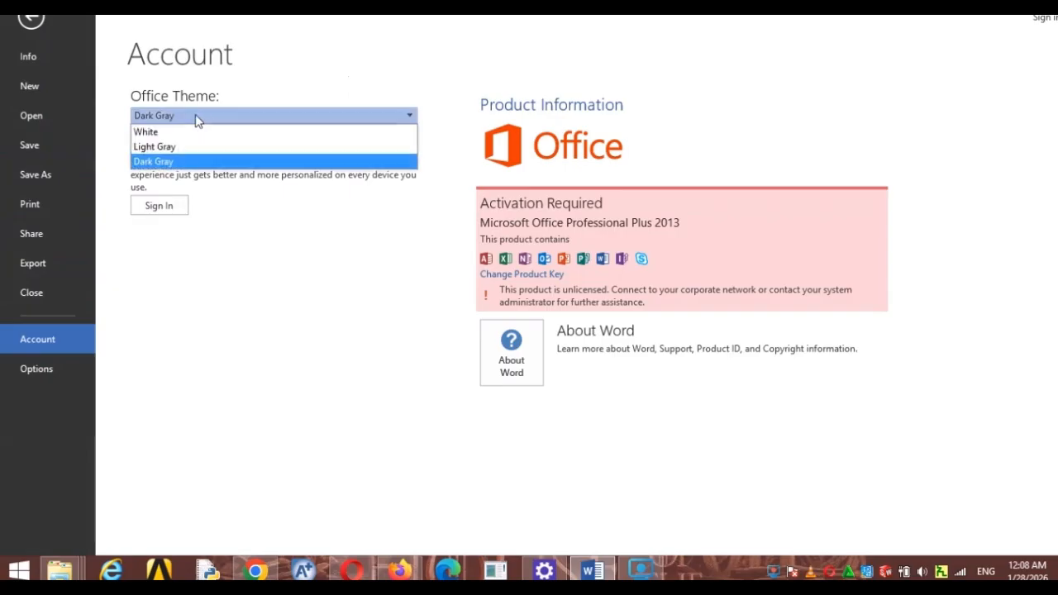
pyautogui.click(169, 134)
pyautogui.click(184, 120)
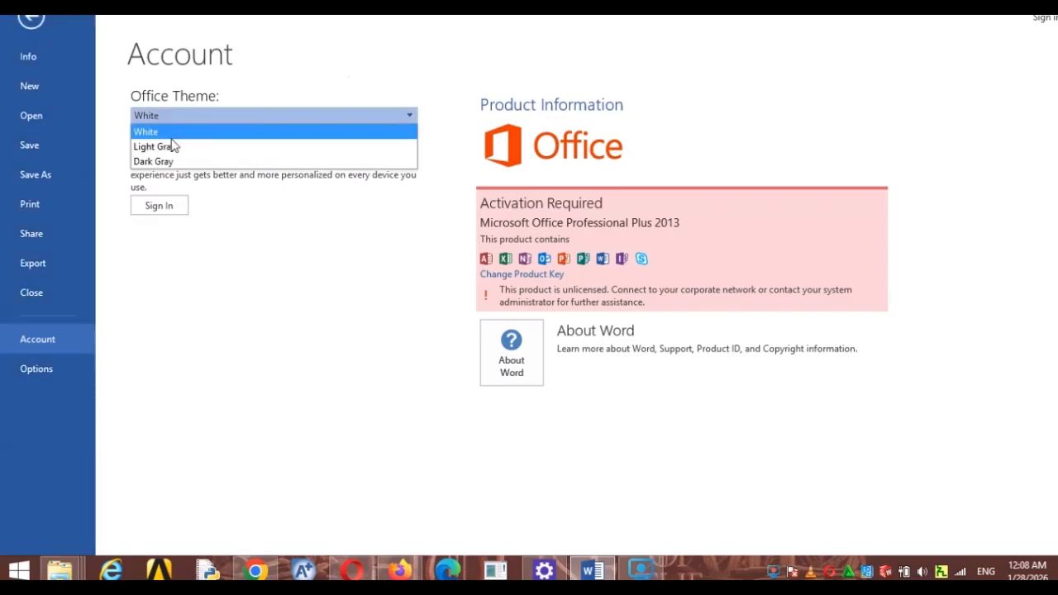
pyautogui.click(159, 147)
# Switch the Office theme back to Dark Gray and return to the document to look it over.
pyautogui.click(187, 121)
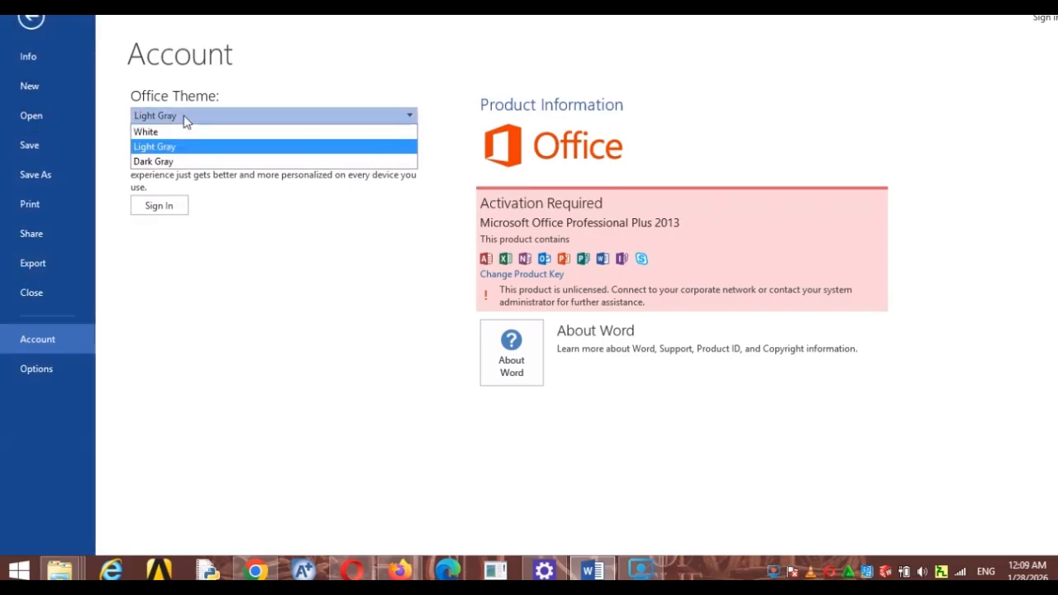
pyautogui.click(177, 163)
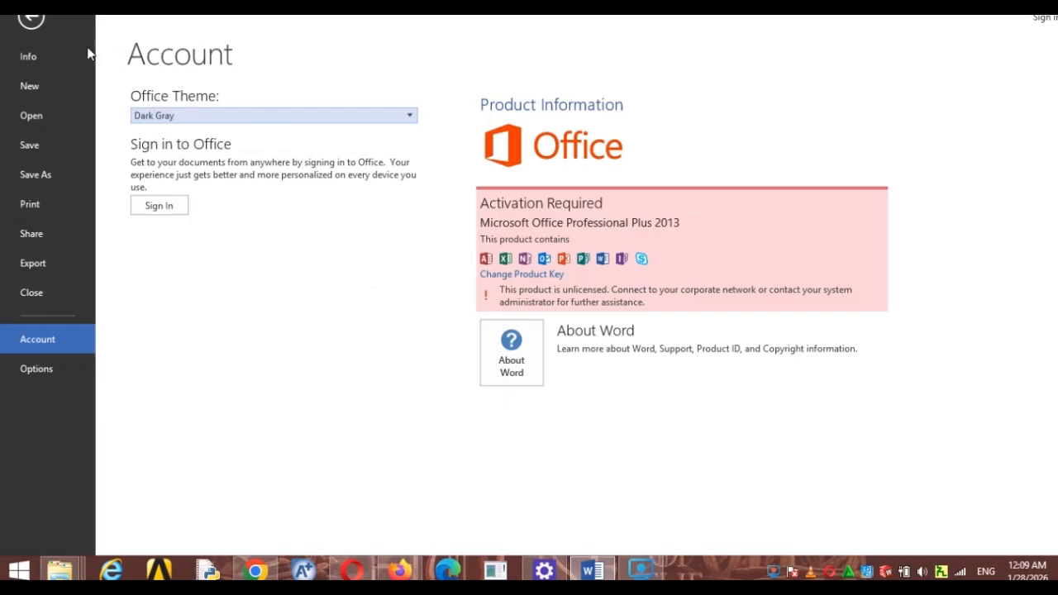
pyautogui.click(31, 18)
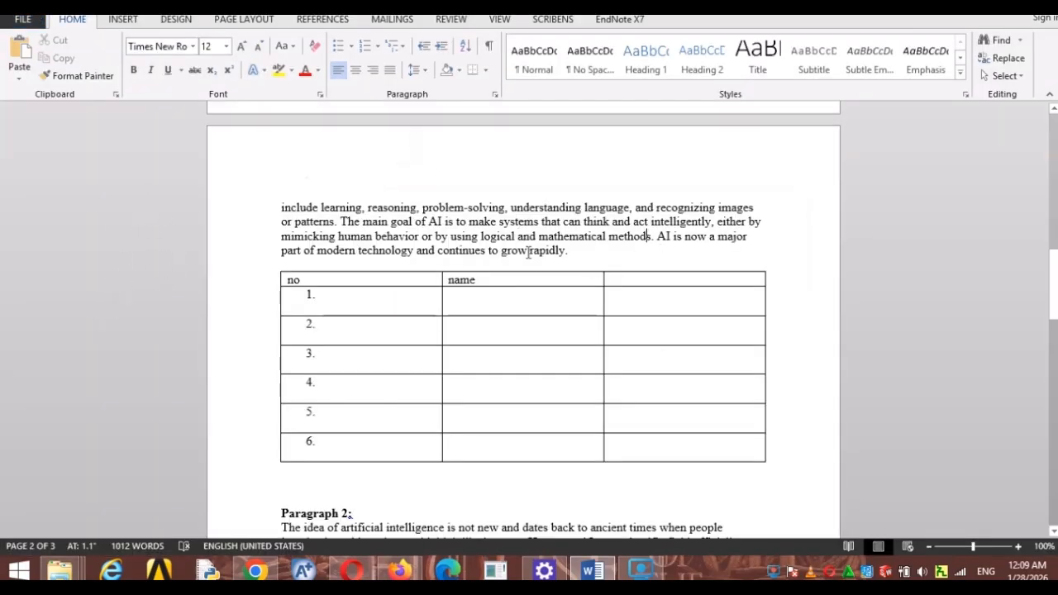
pyautogui.scroll(-9, 583, 357)
pyautogui.scroll(9, 581, 355)
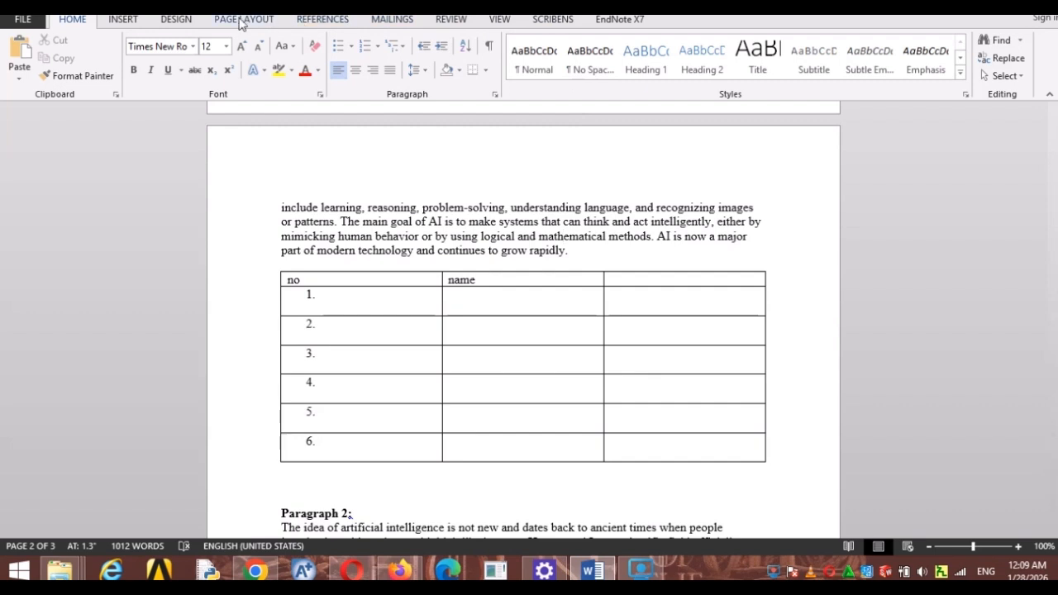
# Try Yellow as the page color, then replace it with a light blue theme shade.
pyautogui.click(176, 19)
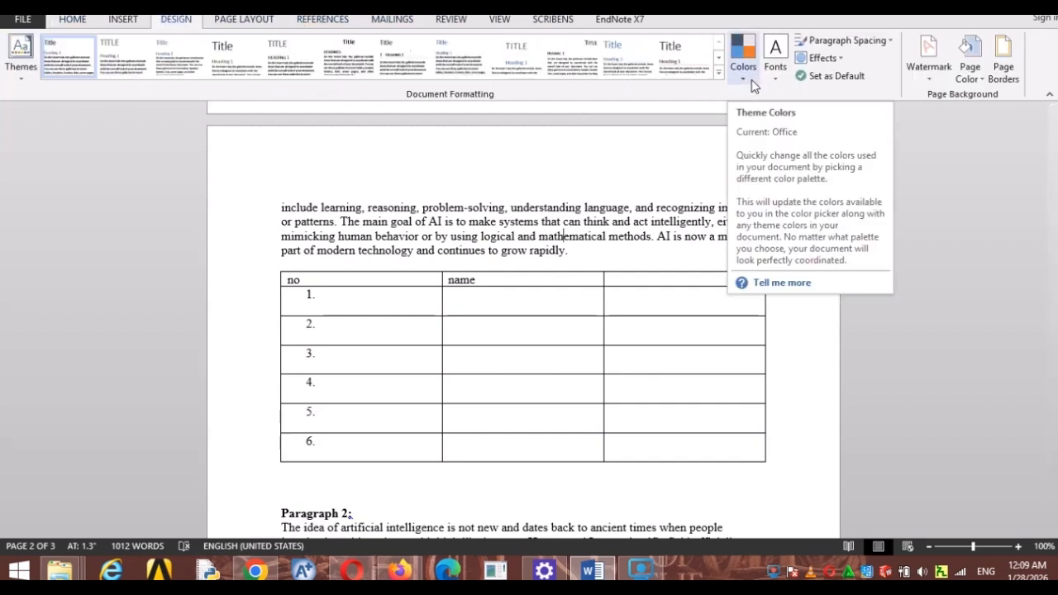
pyautogui.click(979, 83)
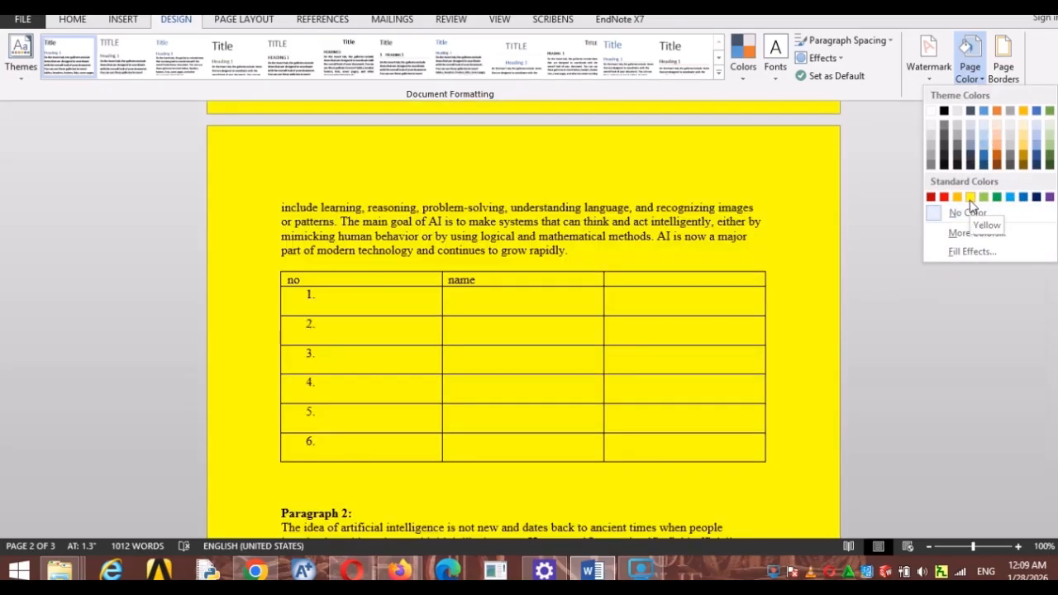
pyautogui.click(971, 197)
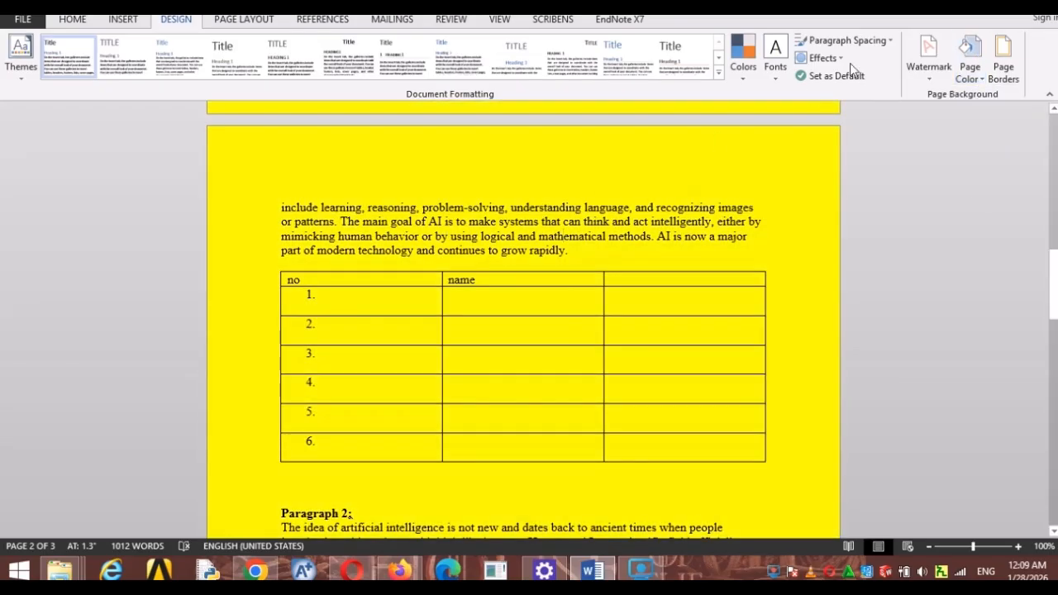
pyautogui.click(970, 66)
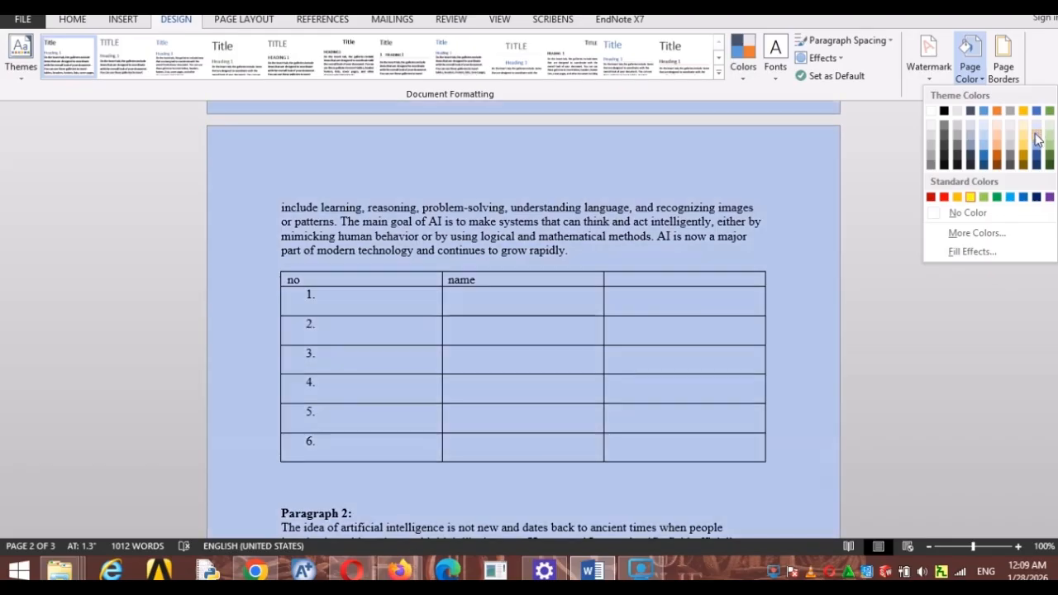
pyautogui.click(1036, 126)
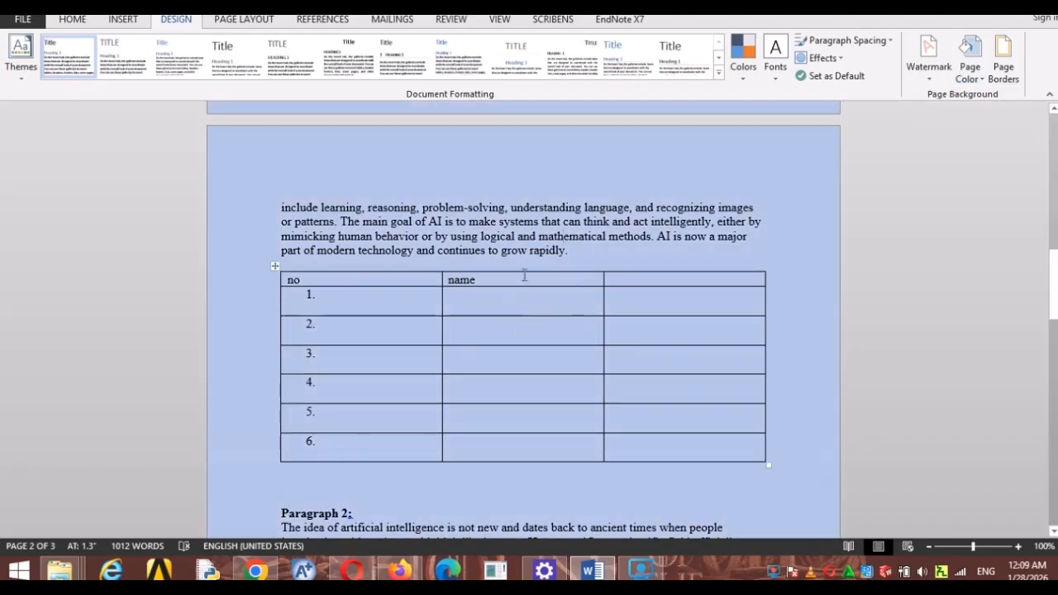